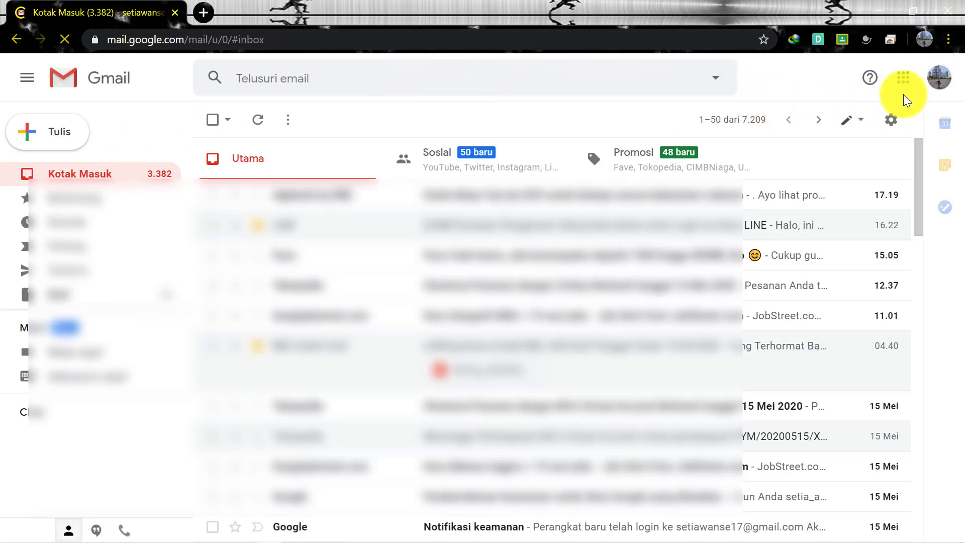
left_click(936, 81)
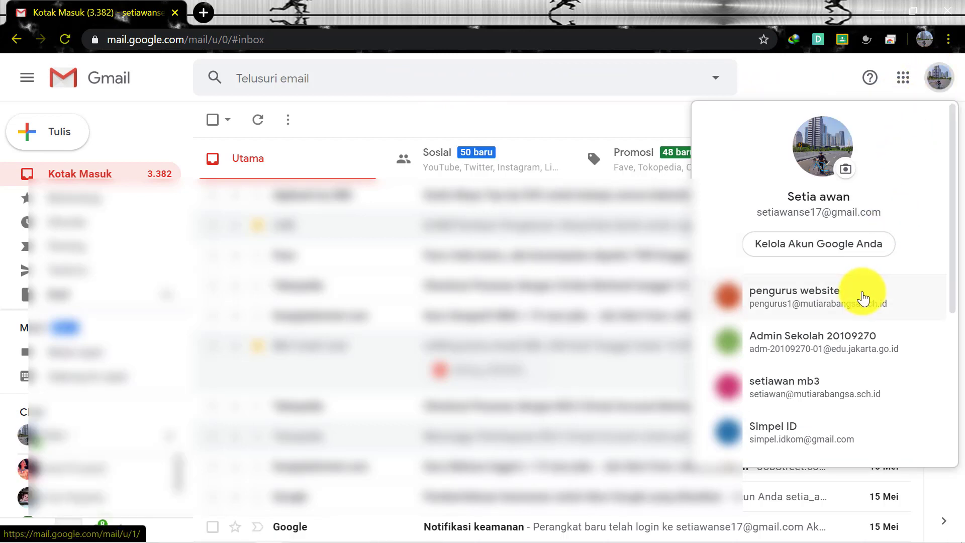
scroll(840, 381, "down", 5)
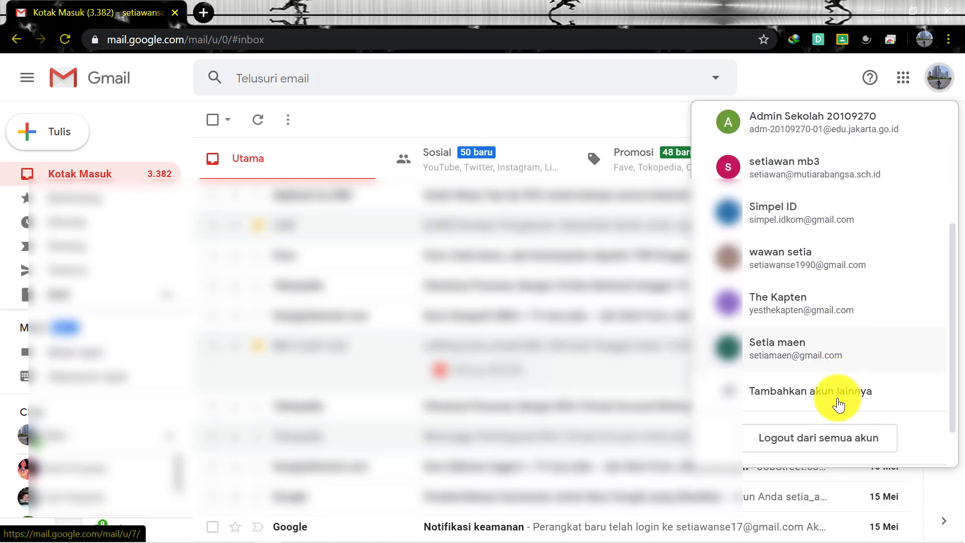
scroll(804, 336, "up", 2)
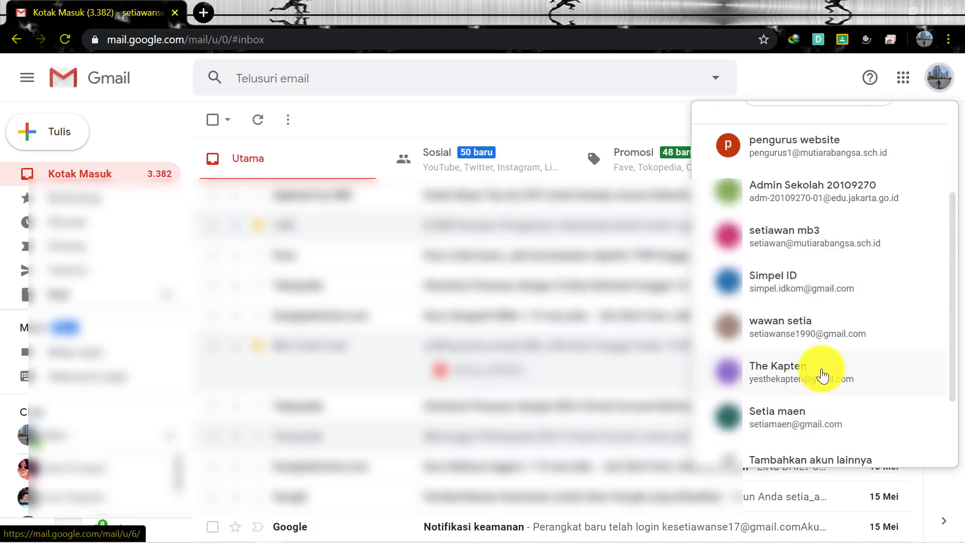
scroll(814, 430, "down", 2)
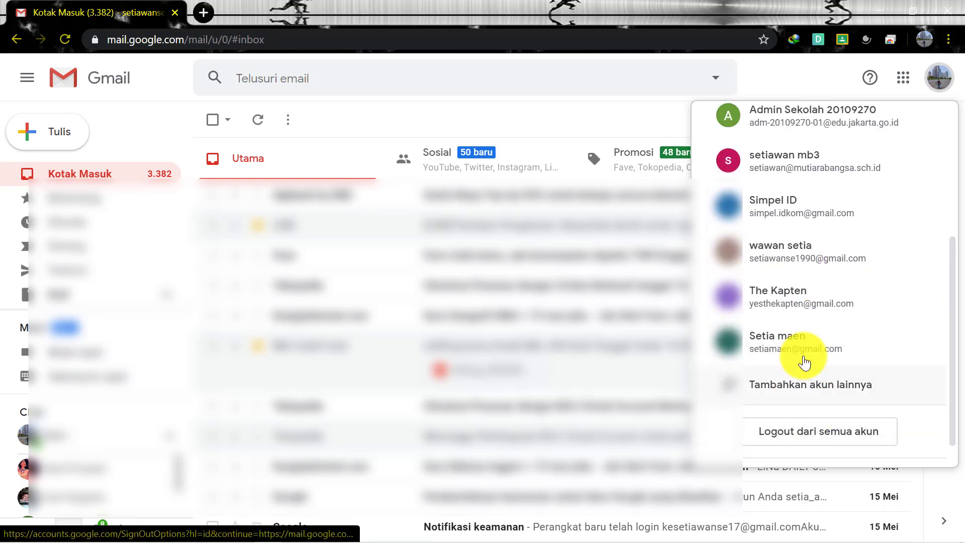
Start adding another account and correct the prefilled school email address before continuing
left_click(835, 387)
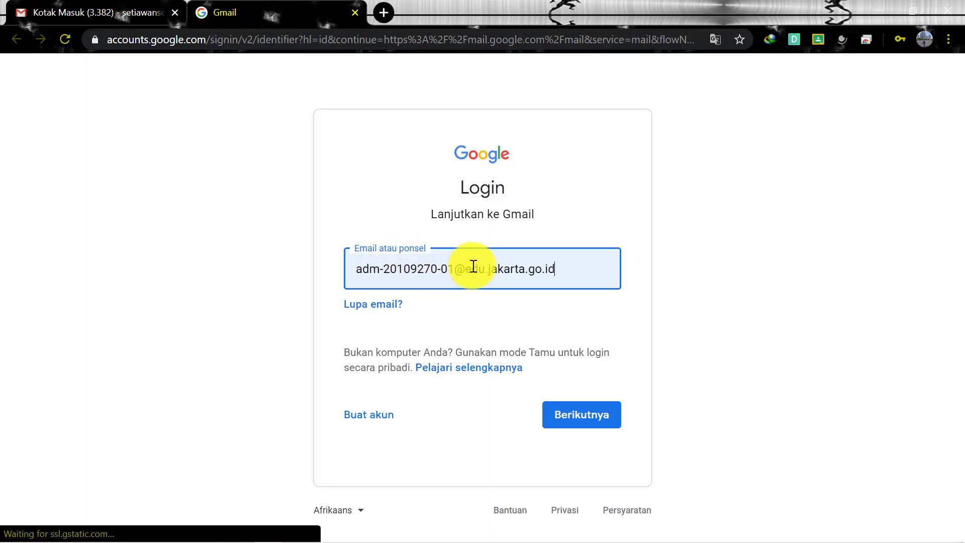
left_click(472, 267)
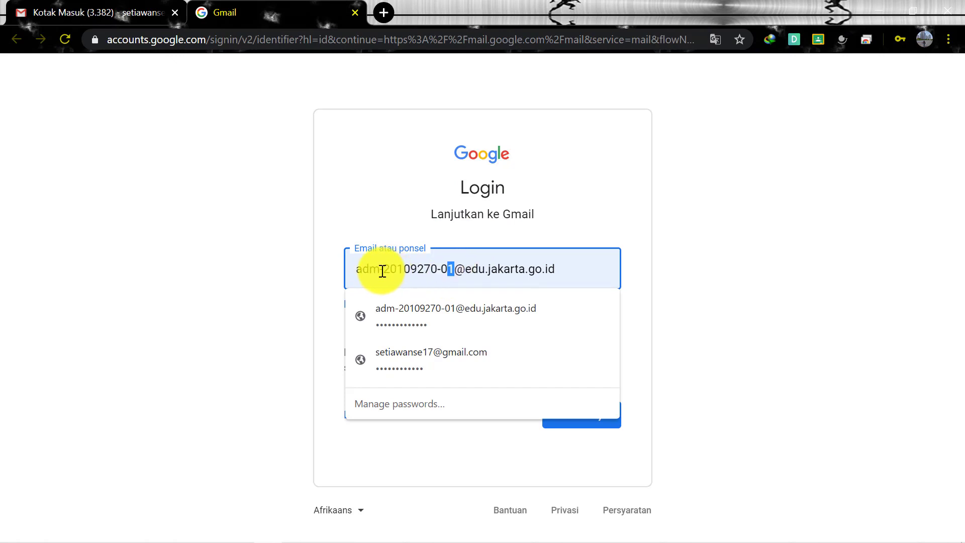
left_click_drag(380, 269, 335, 272)
type("g")
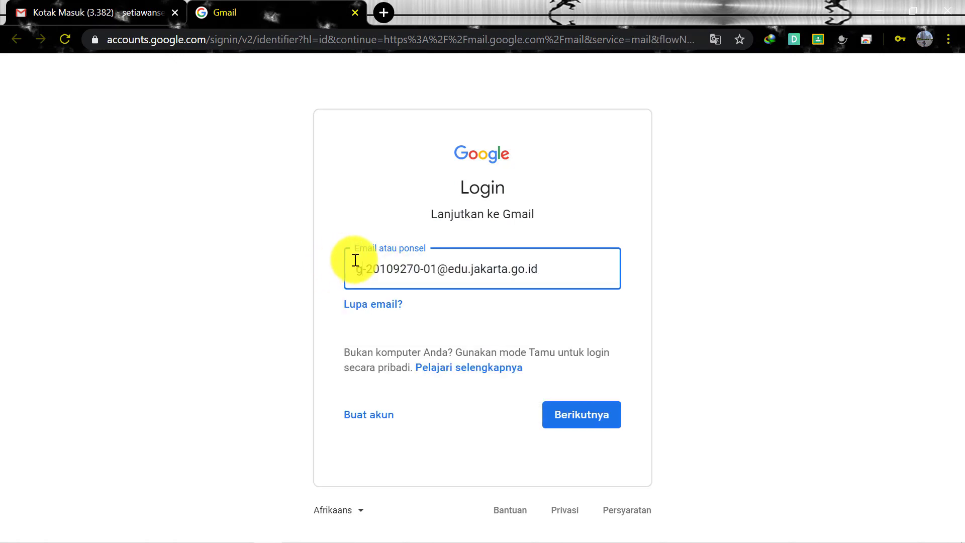
left_click(427, 268)
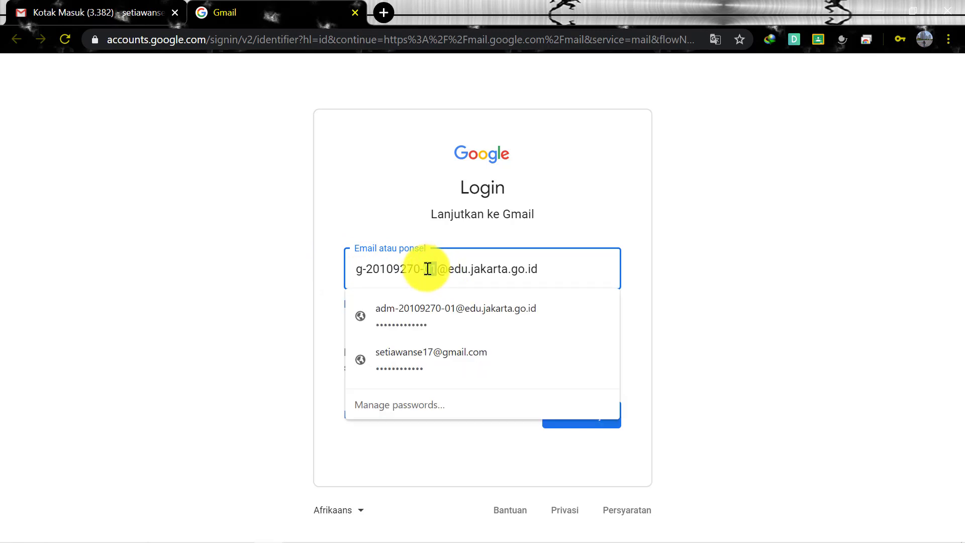
key("BackSpace")
type("32")
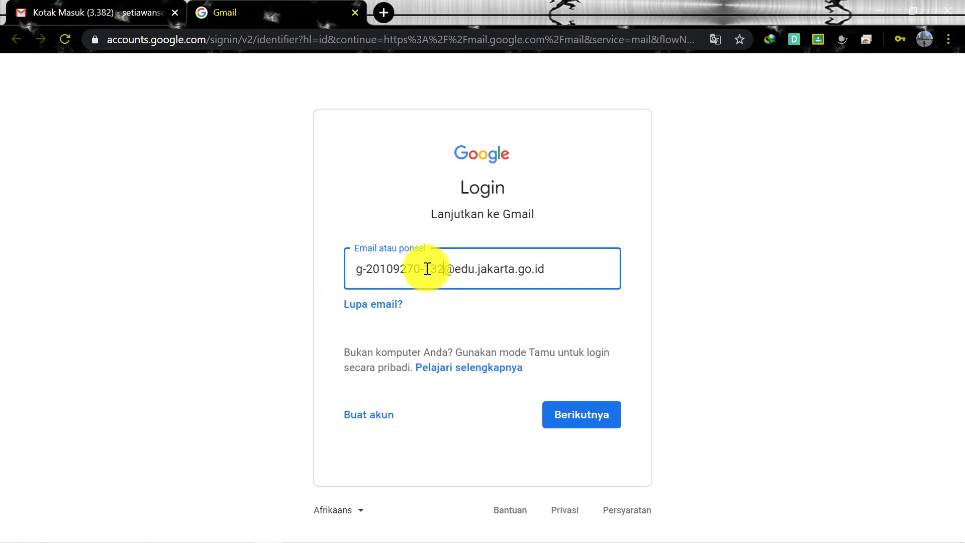
left_click(572, 417)
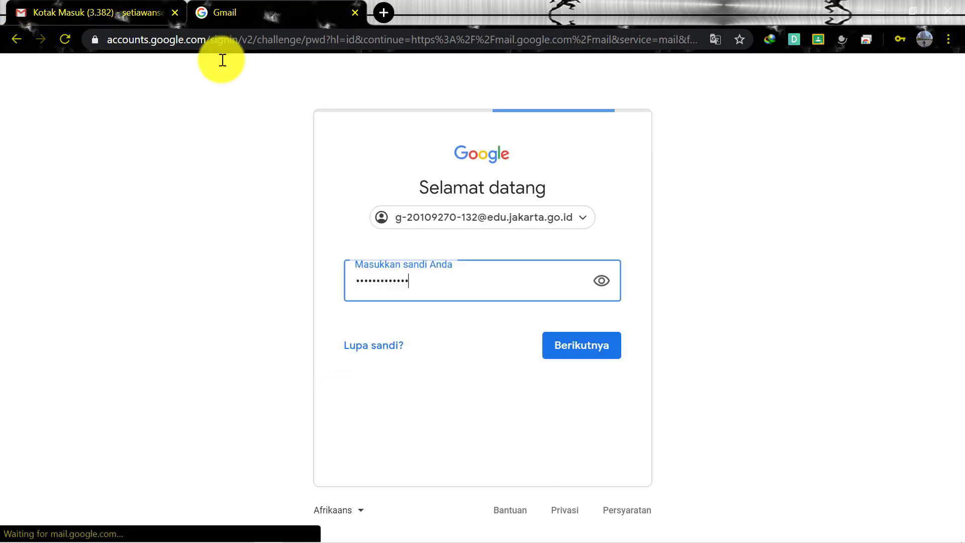
Replace the autofilled password with the school account's password and sign in
key("ctrl+a")
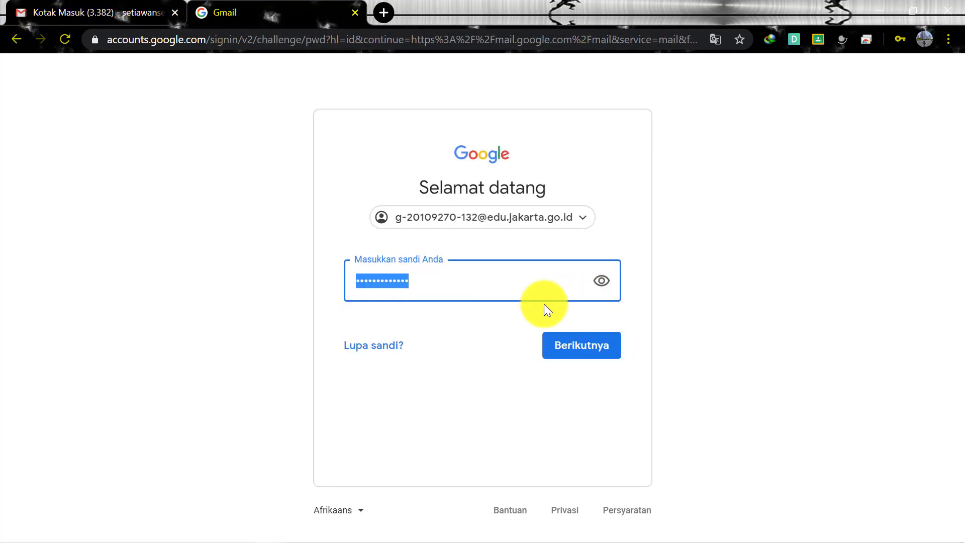
type("1")
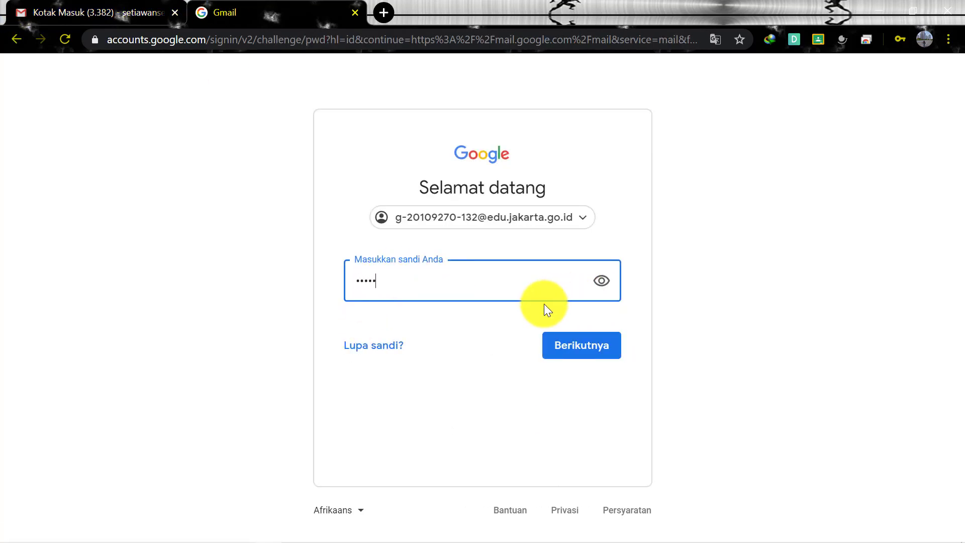
type("••••••••••••")
key("Return")
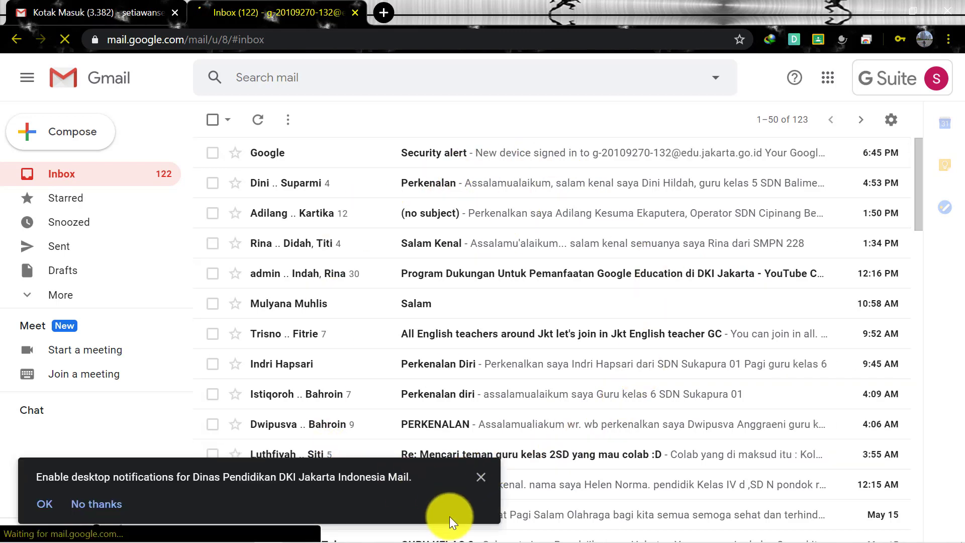
Dismiss the desktop-notifications banner and launch Google Classroom from the Google apps menu
left_click(480, 476)
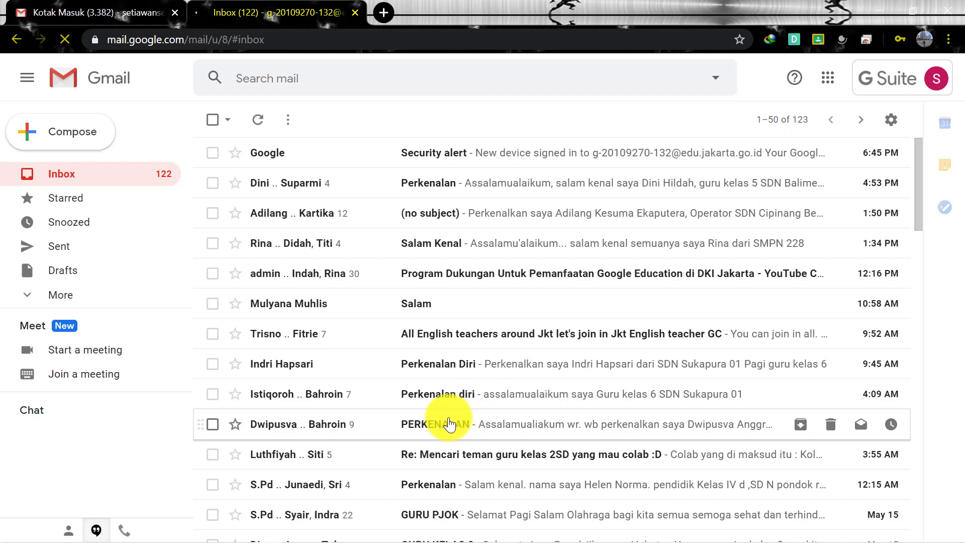
scroll(667, 397, "down", 5)
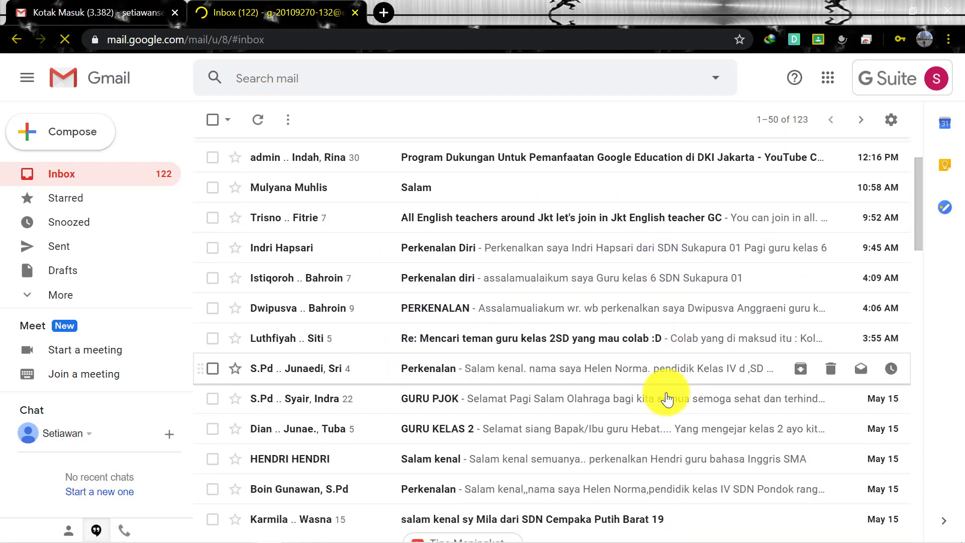
scroll(668, 397, "up", 5)
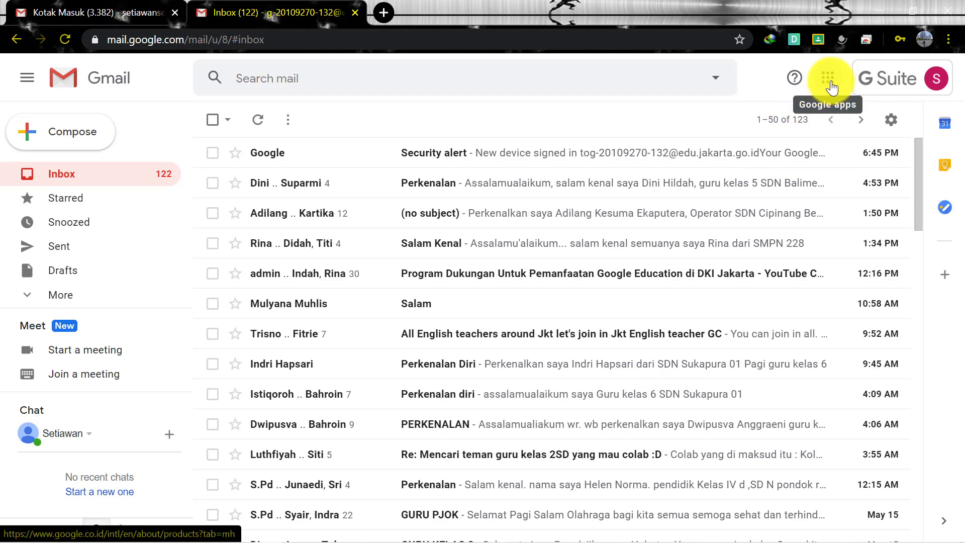
left_click(830, 88)
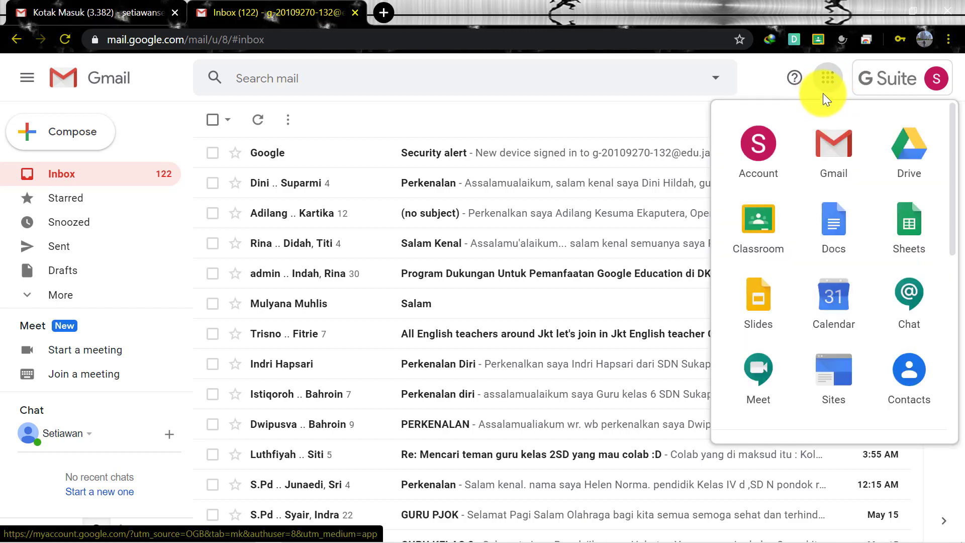
left_click(761, 232)
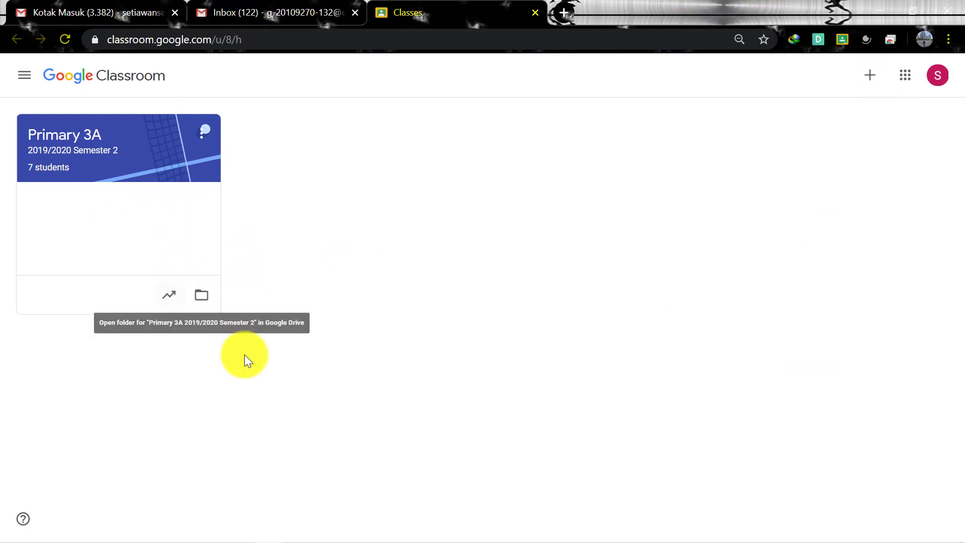
Archive the Primary 3A class from its card menu, confirming the Archive prompt
left_click(202, 132)
left_click(197, 210)
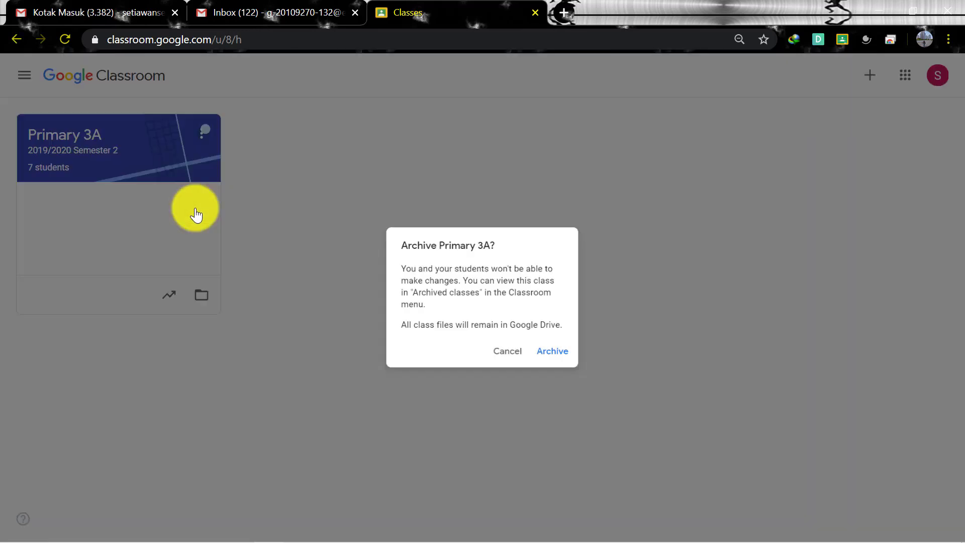
left_click(575, 358)
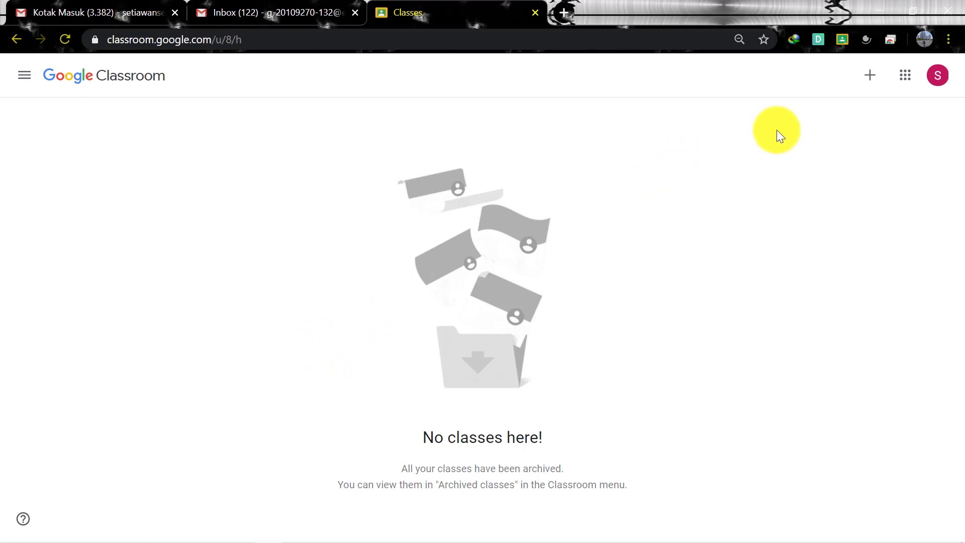
Create a class named 'Primary 1A' with section '2019/2020 Semester Genap', leaving Subject and Room blank
left_click(872, 82)
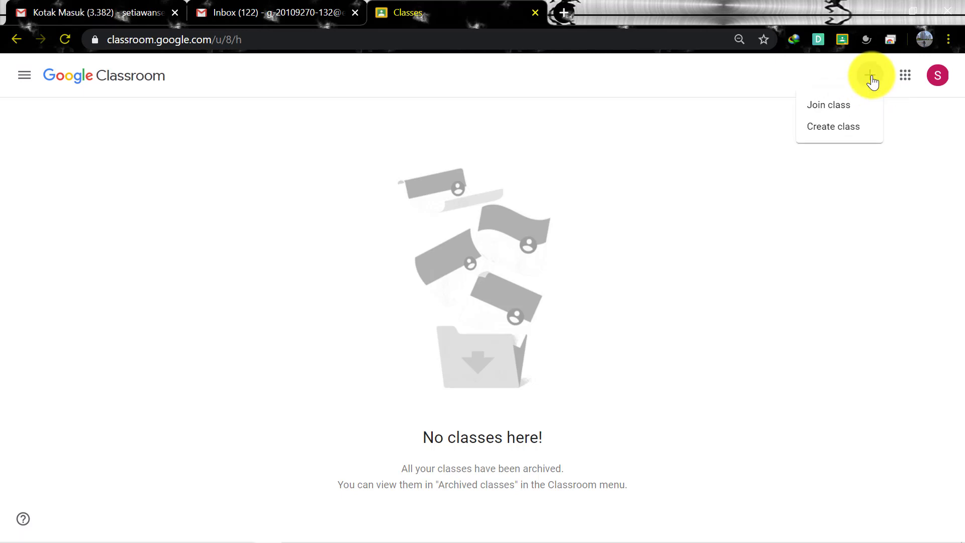
left_click(857, 131)
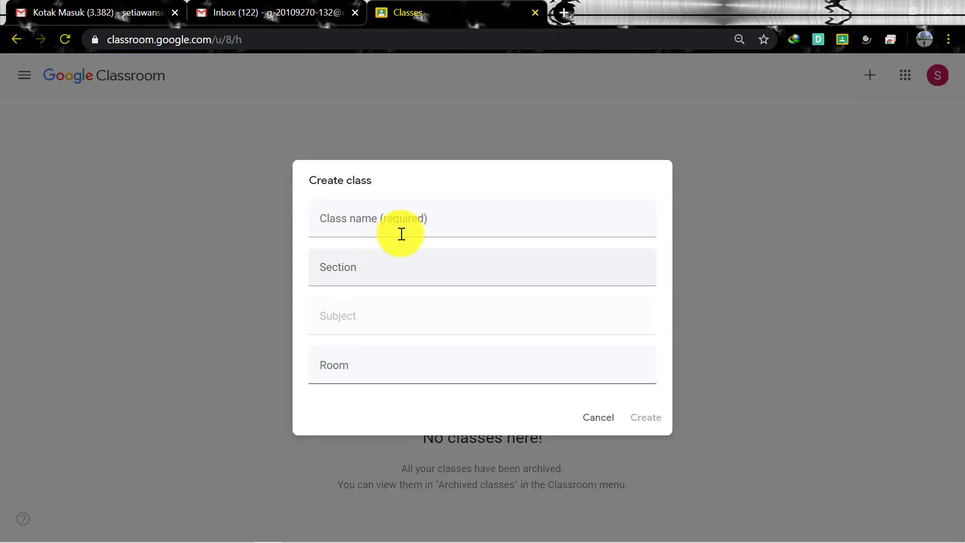
left_click(403, 221)
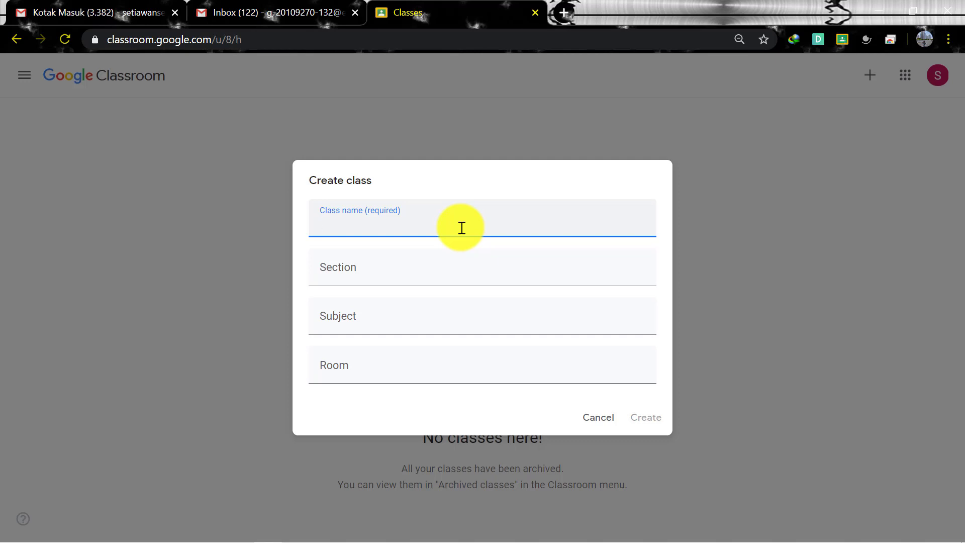
type("P")
type("ima")
key("BackSpace")
key("BackSpace")
key("BackSpace")
key("BackSpace")
key("BackSpace")
key("BackSpace")
type("rimary 1A")
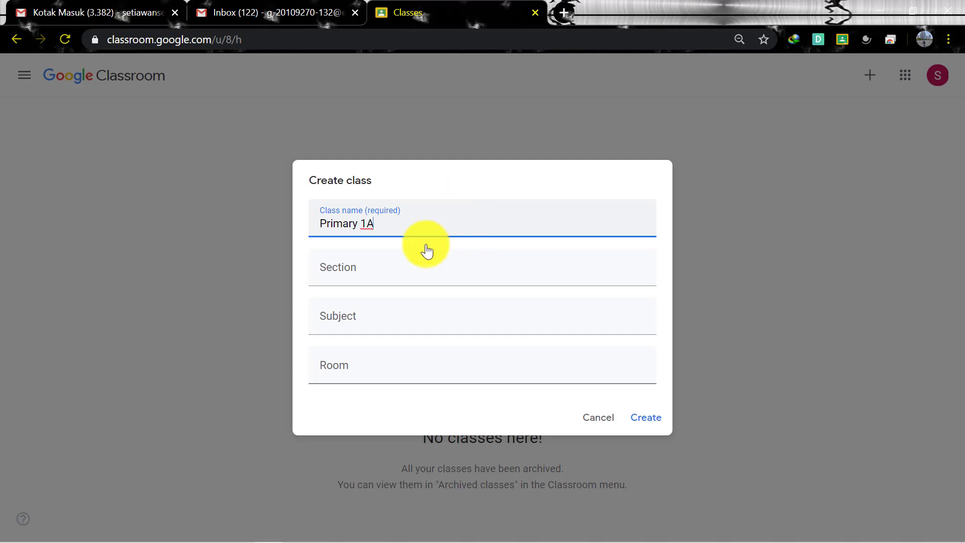
left_click(397, 266)
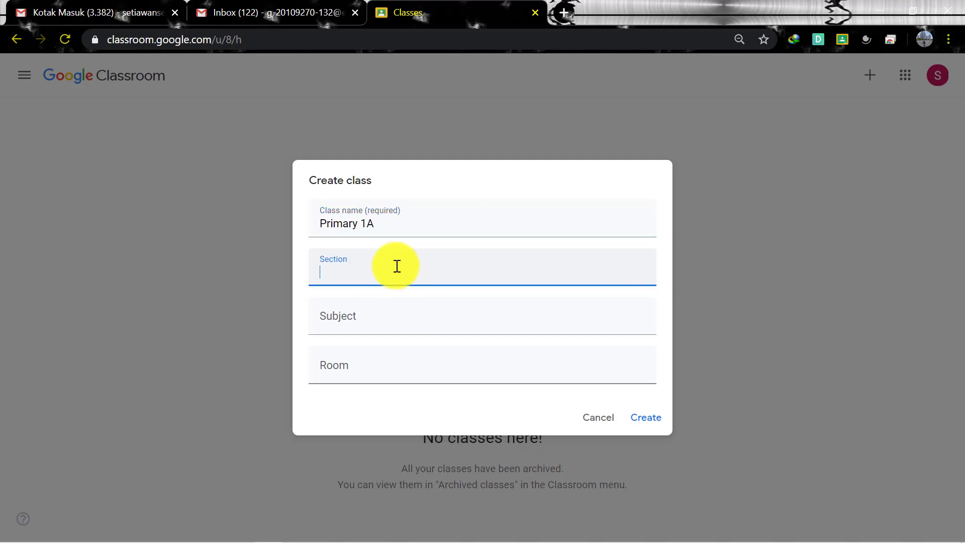
type("2019/2020 Semester Genap")
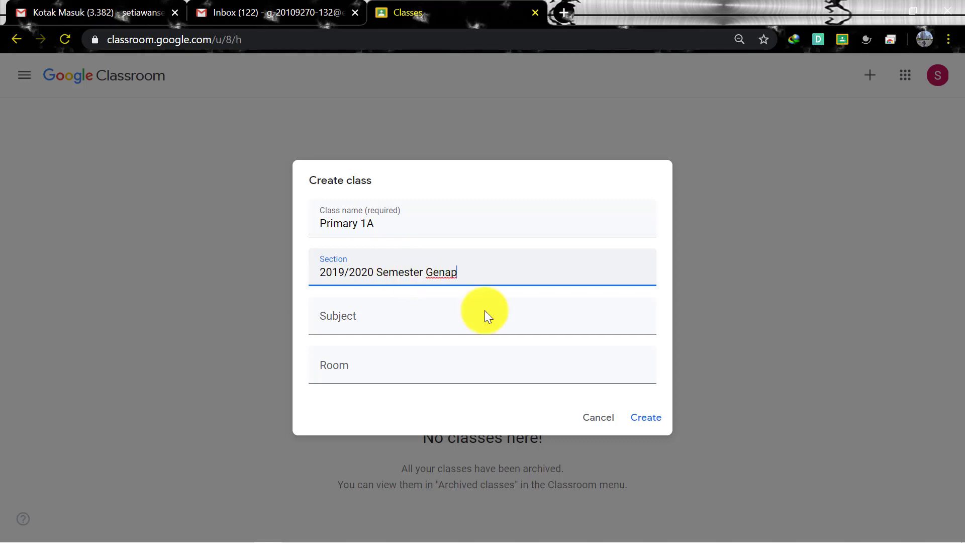
left_click(398, 319)
left_click(375, 366)
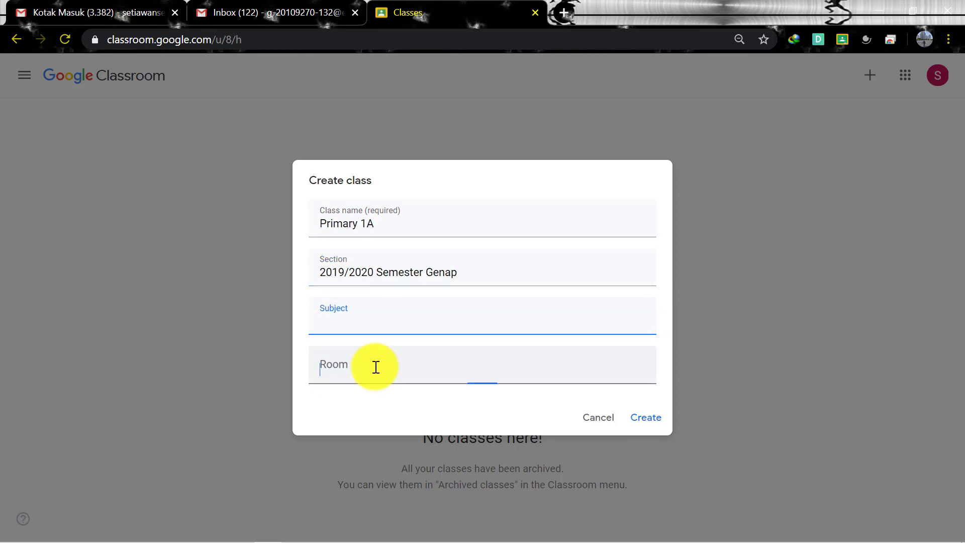
left_click(385, 324)
Move into the Room field of the Create class dialog, leaving it and Subject empty
left_click(369, 360)
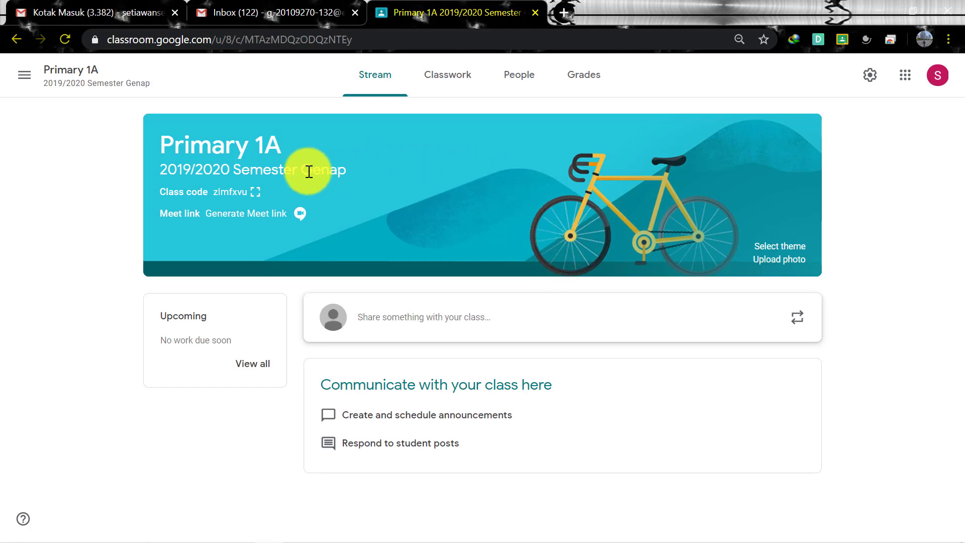
left_click(257, 192)
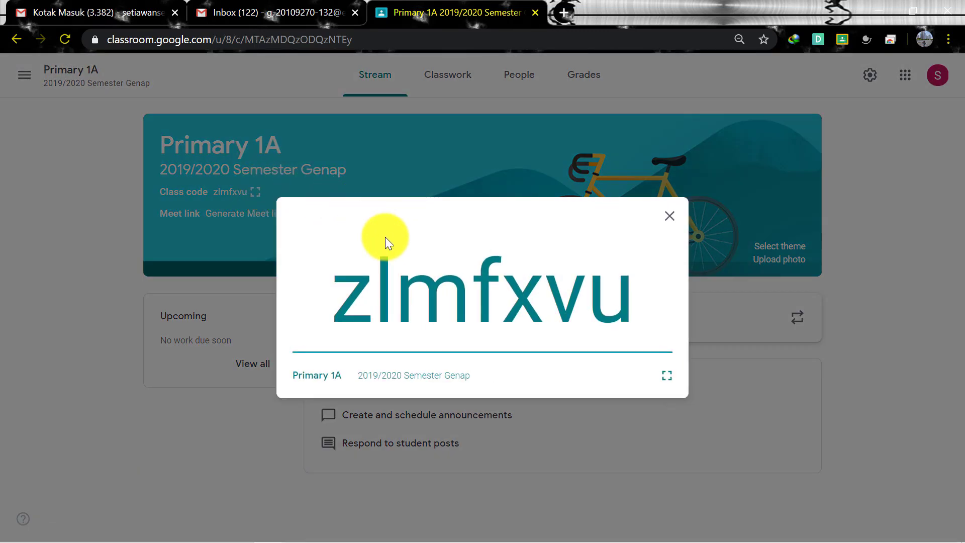
left_click_drag(634, 292, 638, 313)
left_click(336, 312)
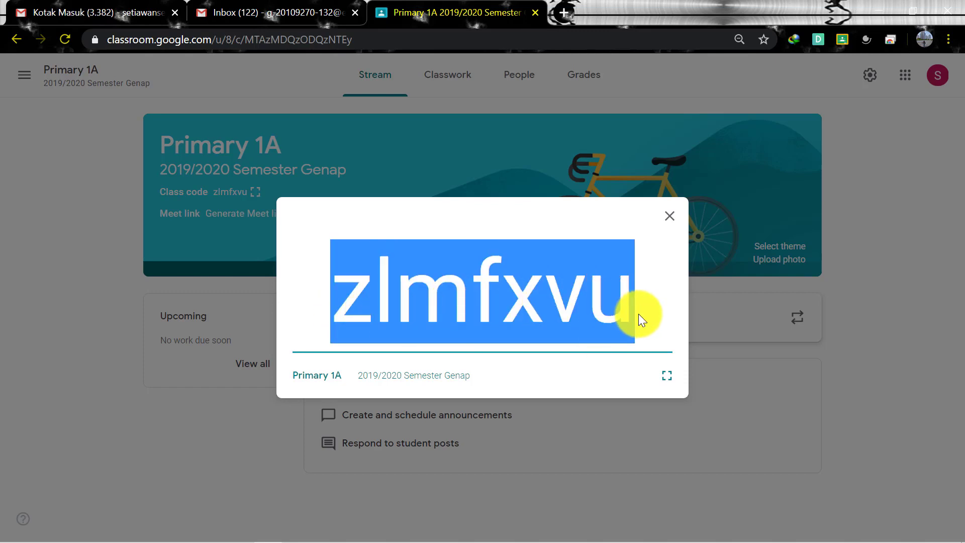
left_click(670, 221)
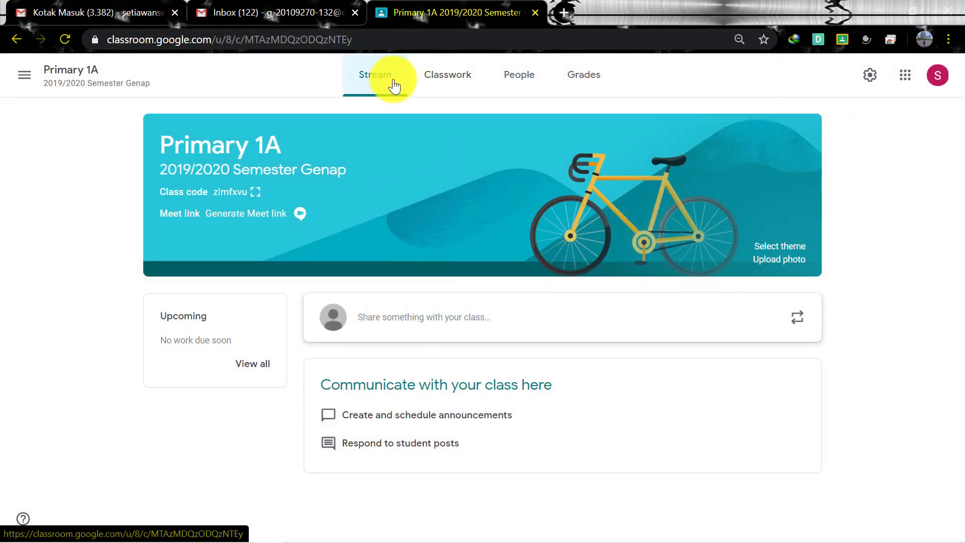
left_click(453, 71)
left_click(512, 72)
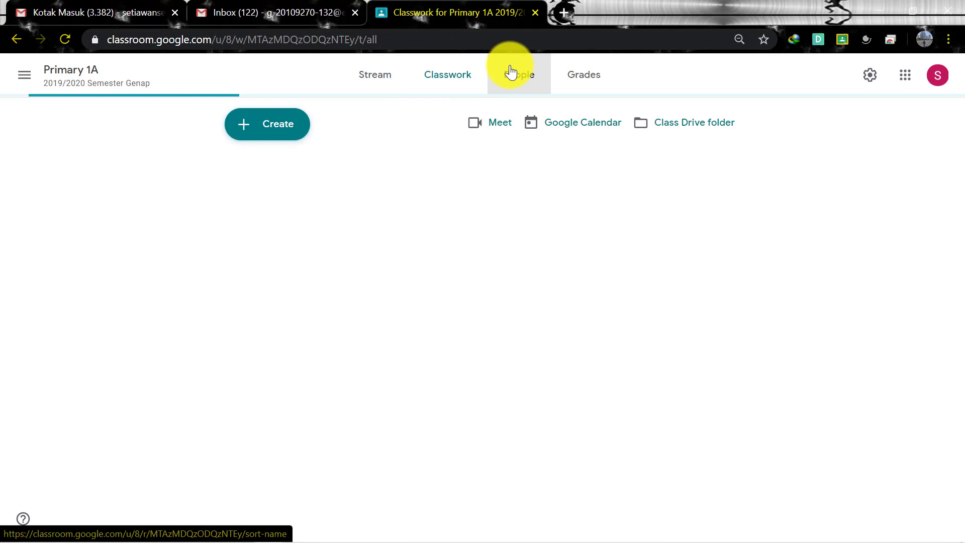
left_click(589, 85)
left_click(384, 90)
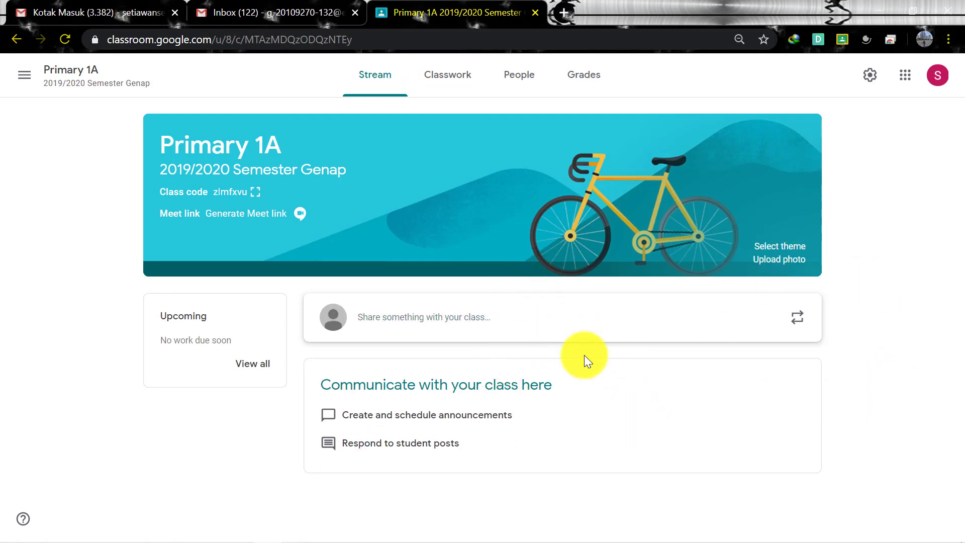
Post 'Apakah kamu tahu tentang corona?' to the Primary 1A stream and start a class comment
left_click(508, 320)
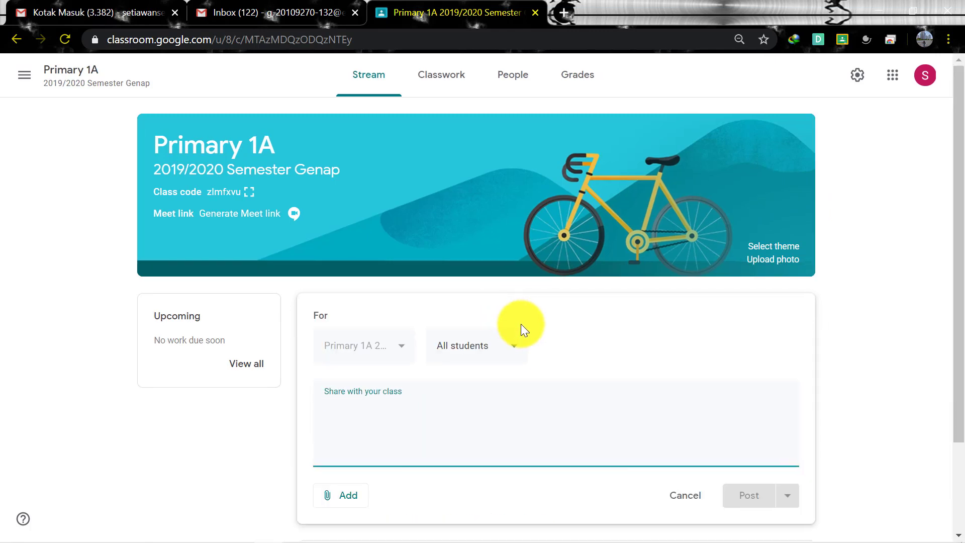
type("Apakah ")
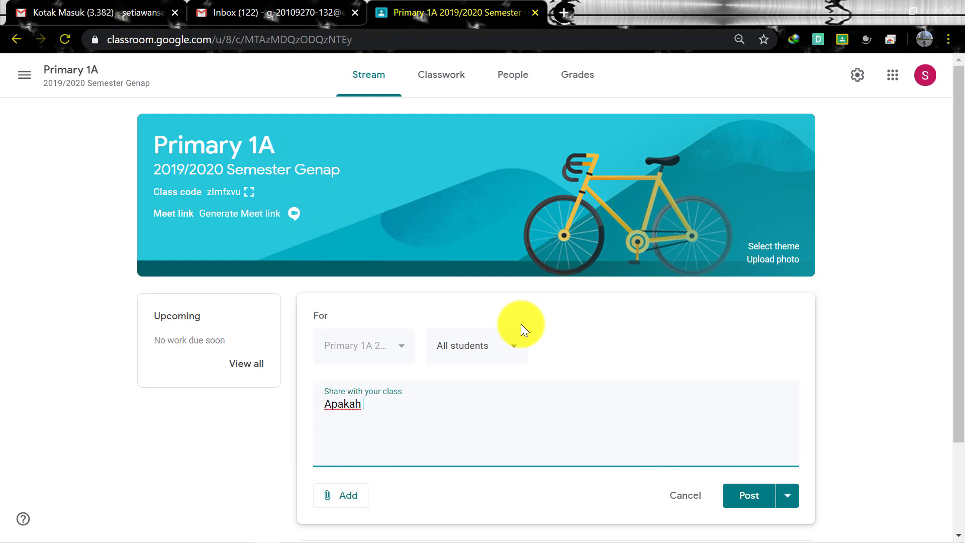
type("k")
key("BackSpace")
type("kamu tahu tentang co")
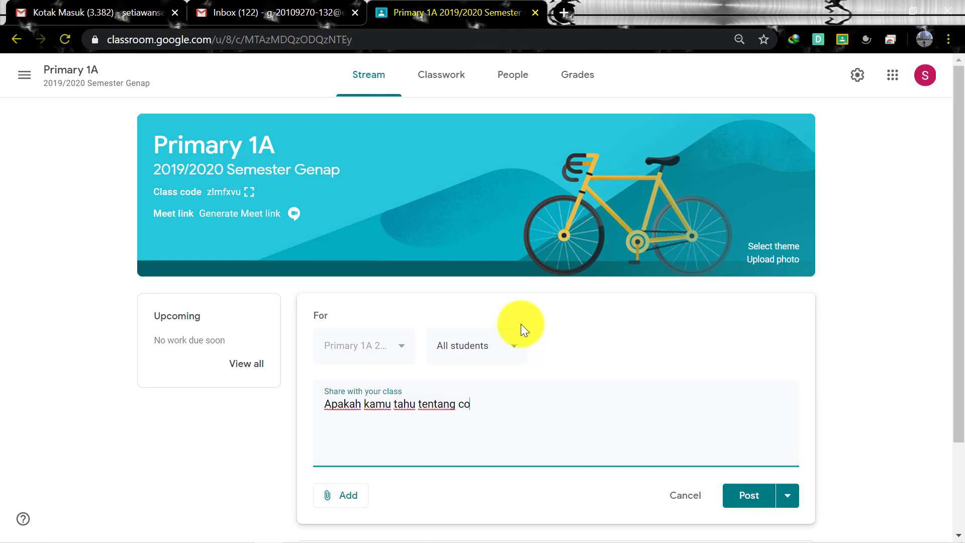
type("rona?")
left_click(752, 494)
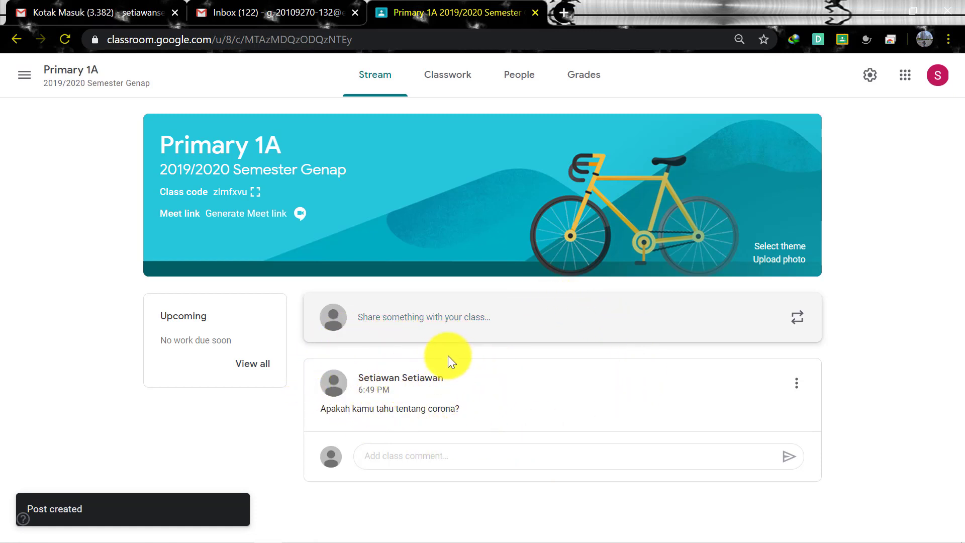
left_click(427, 456)
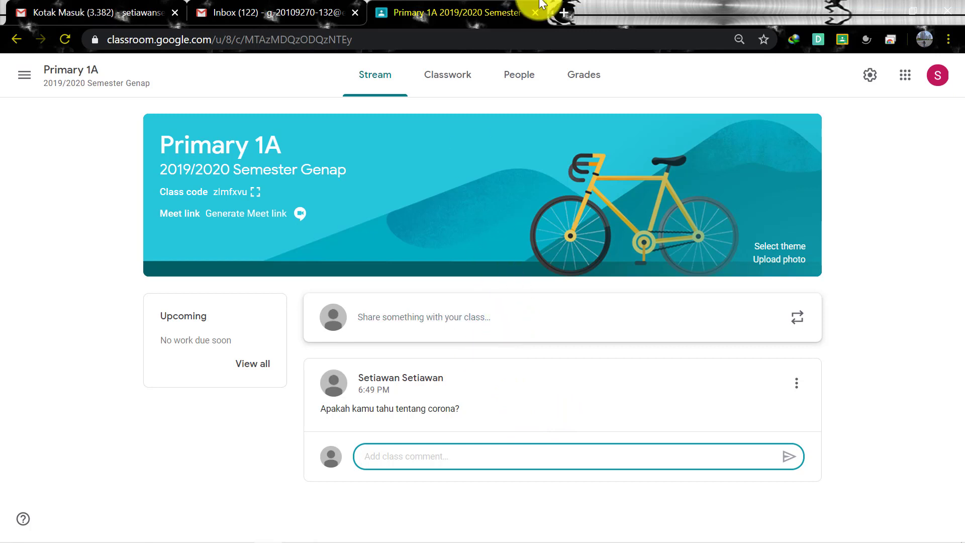
Look over the Classwork tab's Create options, then go to Primary 1A's People page
left_click(438, 73)
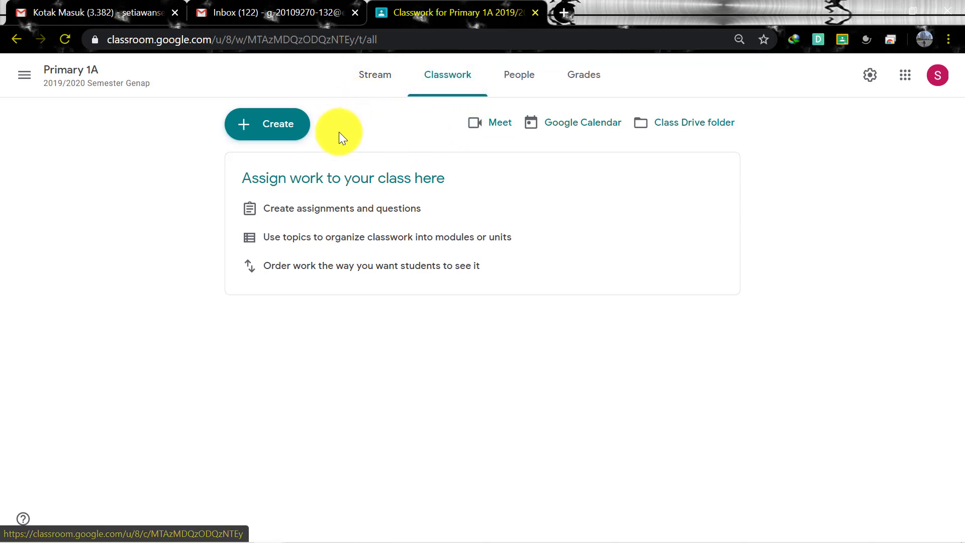
left_click(284, 126)
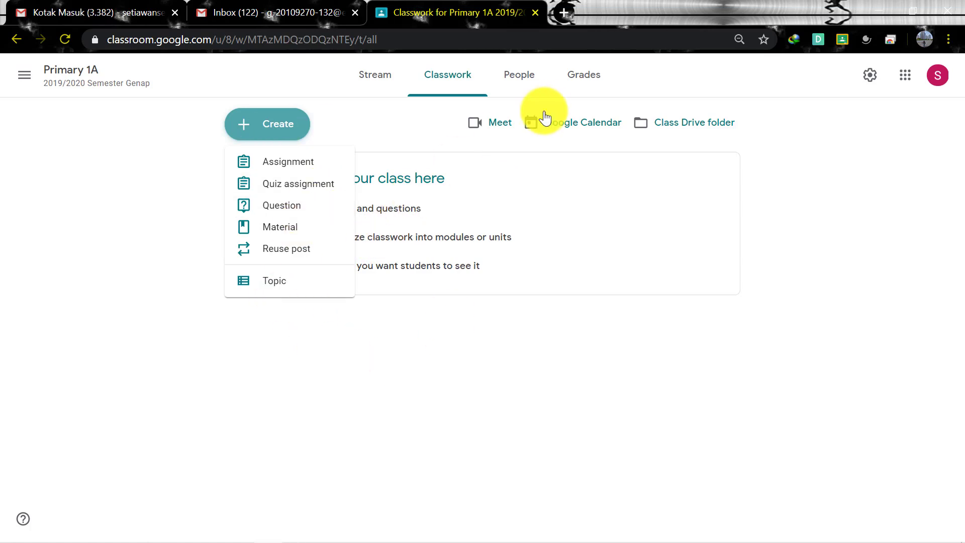
left_click(522, 80)
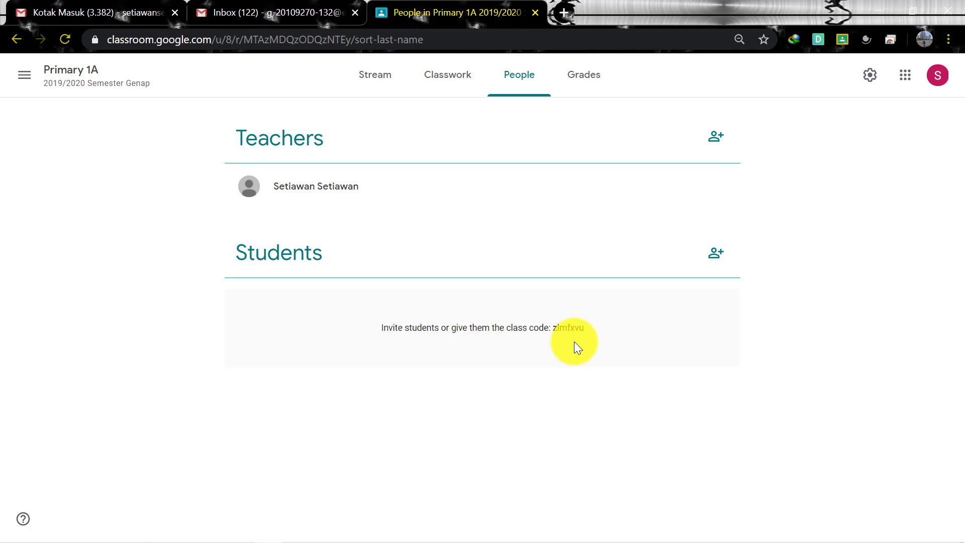
Return to the Primary 1A Stream and display its class code enlarged full-screen
left_click(80, 71)
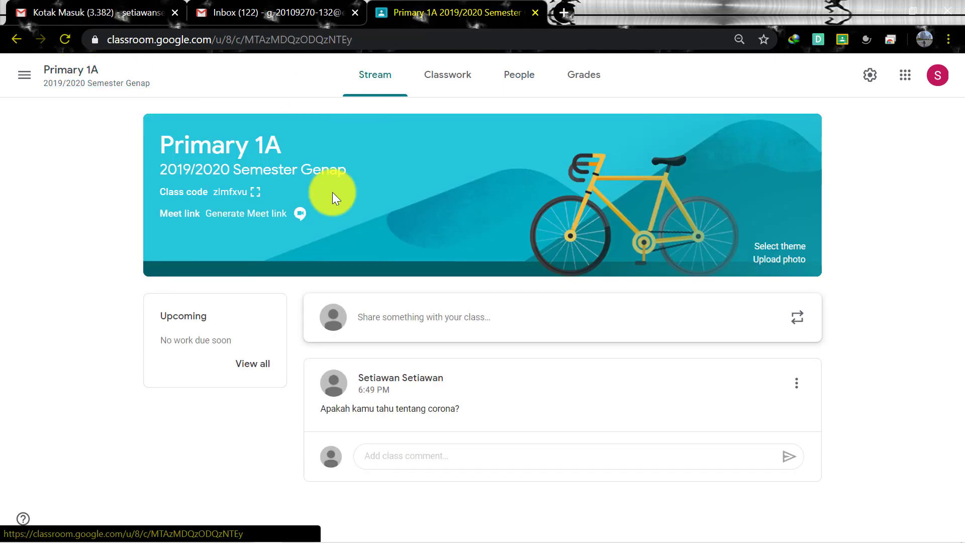
left_click(256, 191)
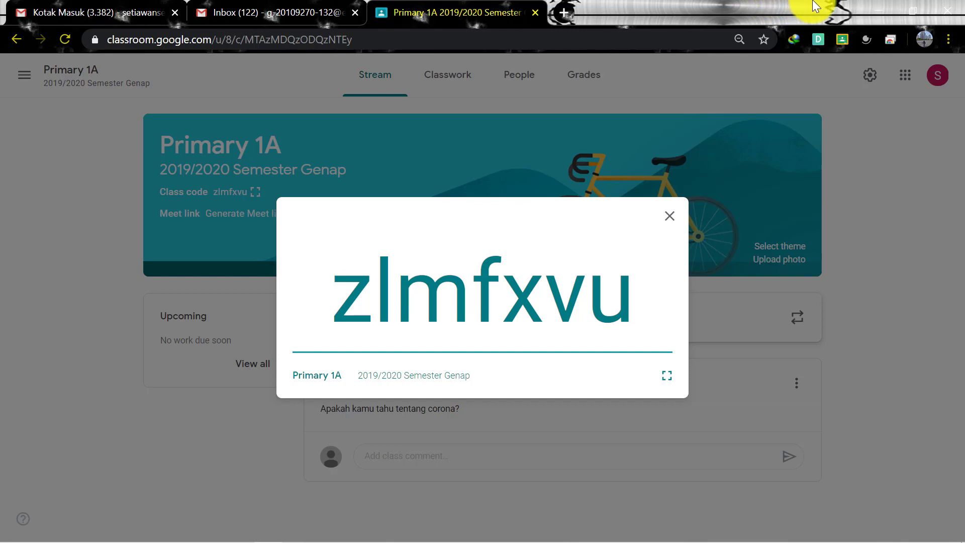
Close the enlarged class code and check the People page for the newly joined student
left_click(671, 215)
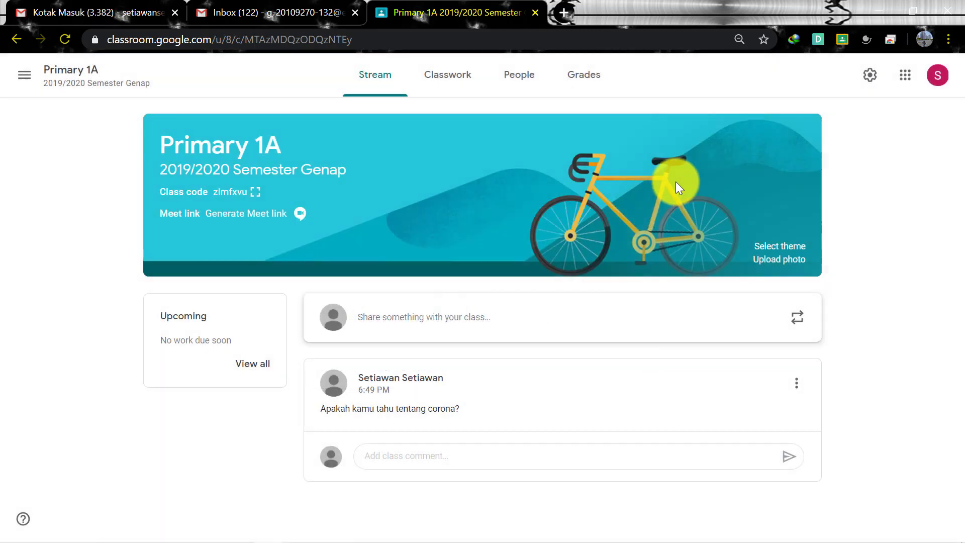
left_click(532, 77)
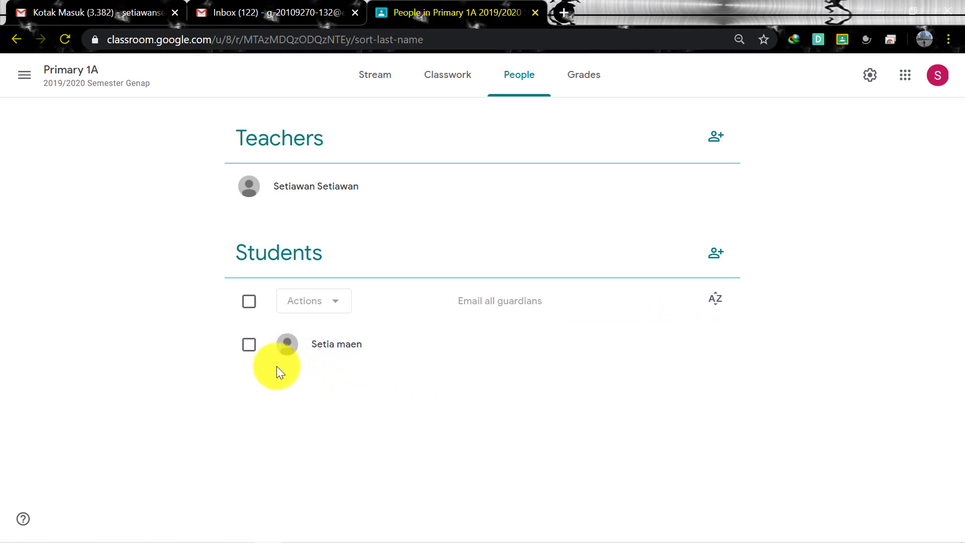
Select the single enrolled student in Primary 1A and remove them through Actions > Remove
left_click(249, 345)
left_click(336, 307)
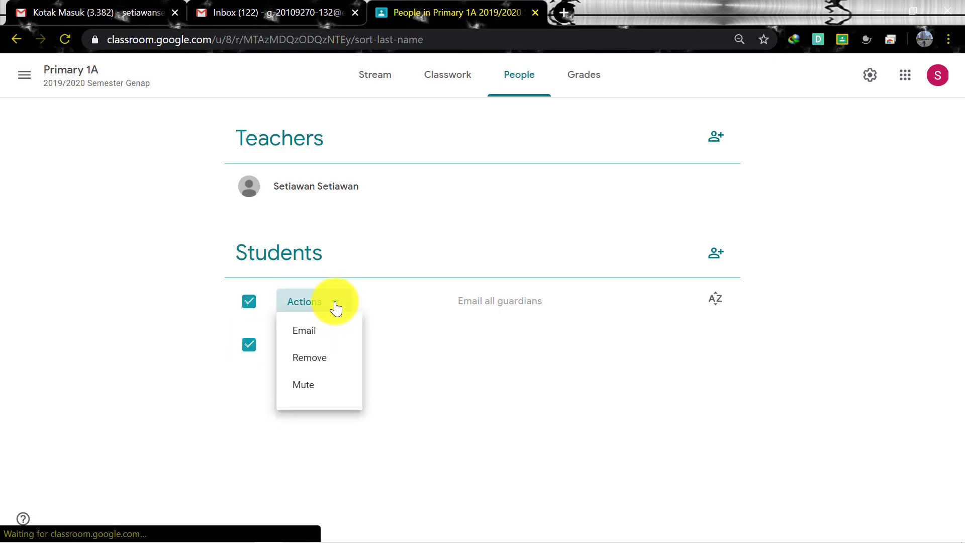
left_click(324, 376)
left_click(624, 338)
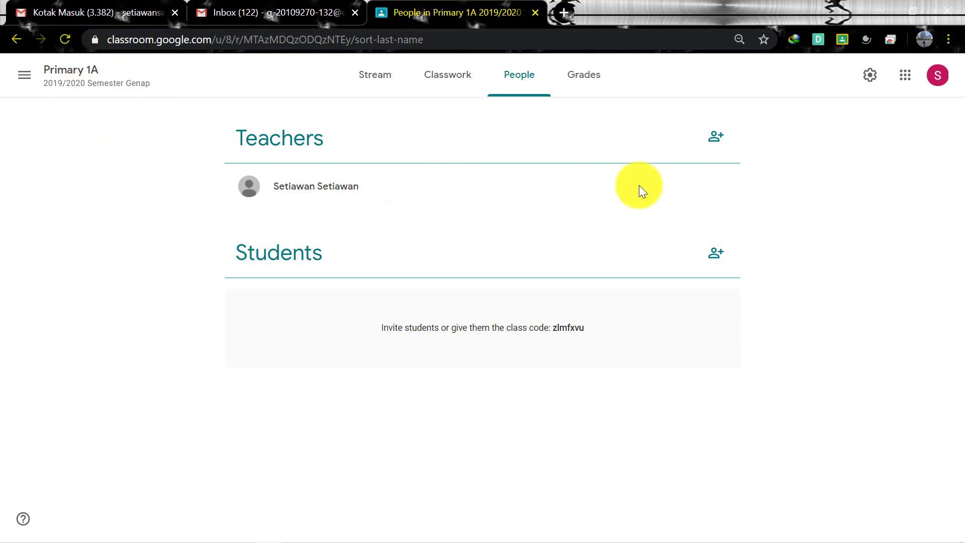
Invite another teacher to Primary 1A by entering their Gmail address and sending the invitation
left_click(716, 136)
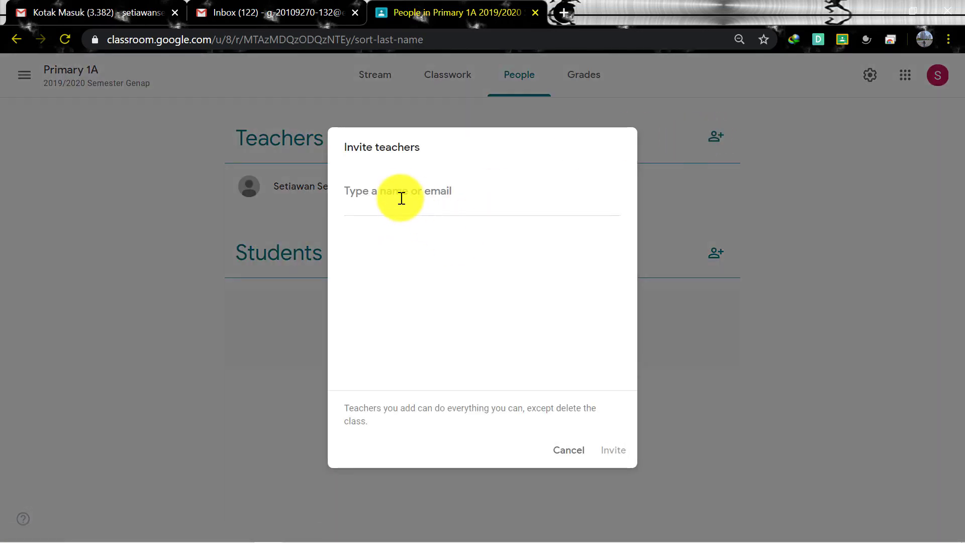
left_click(402, 195)
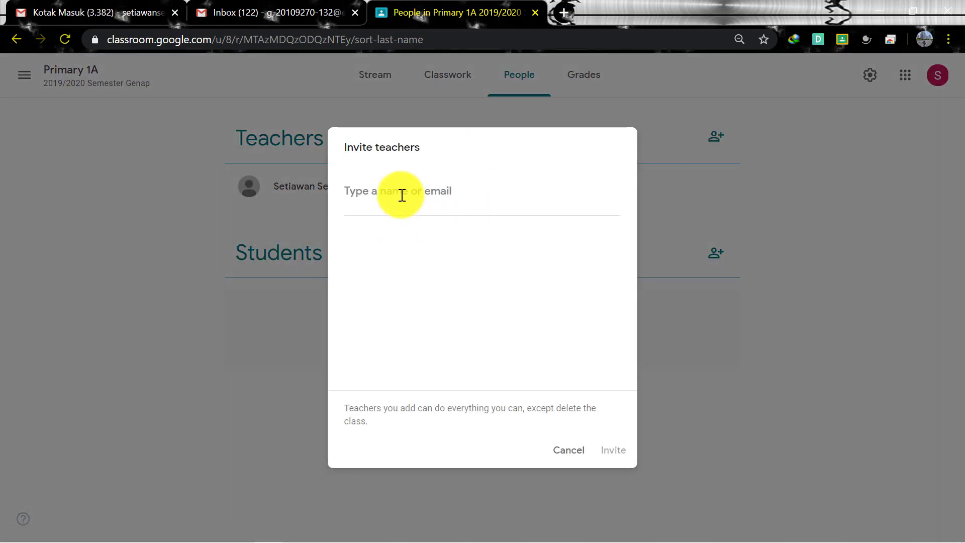
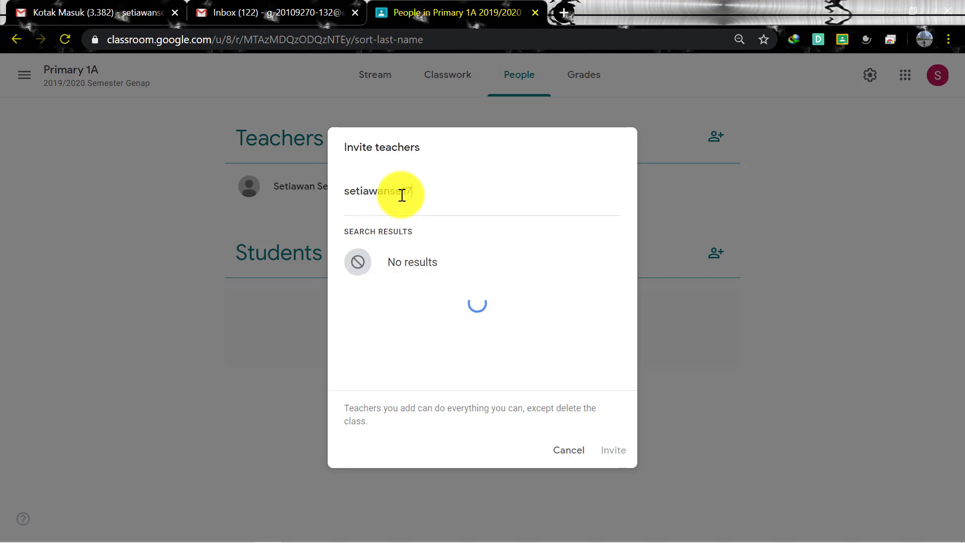
left_click(457, 256)
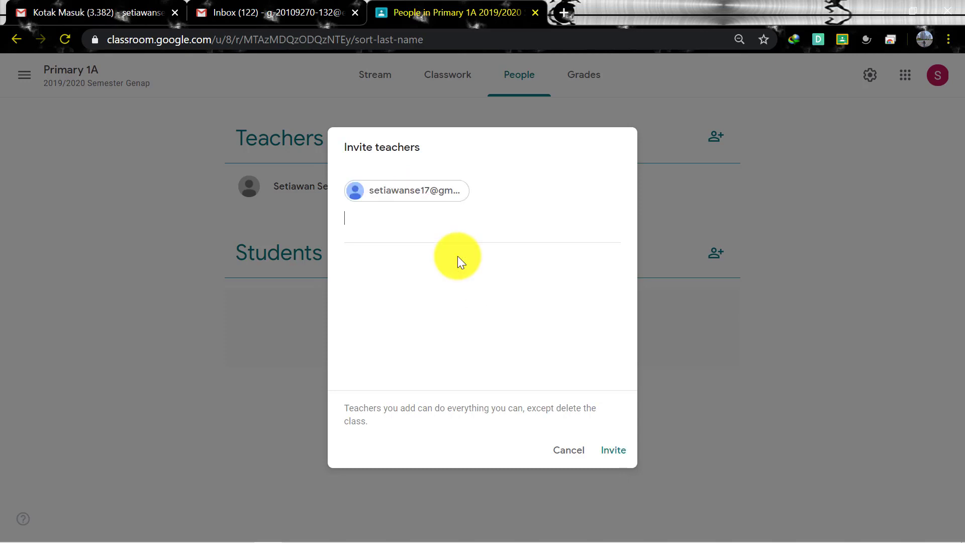
left_click(602, 449)
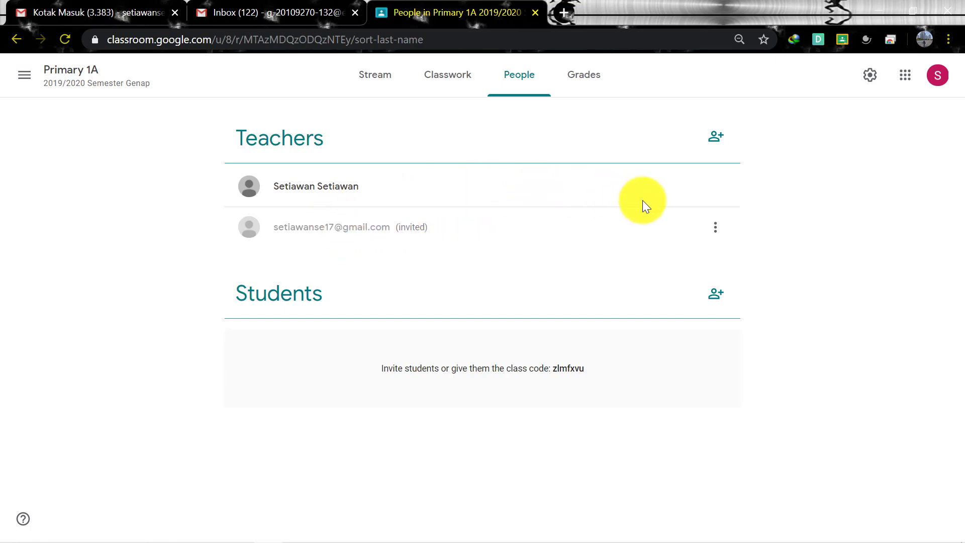
Remove the pending invited teacher, then open the Primary 1A Grades page
left_click(717, 231)
left_click(667, 278)
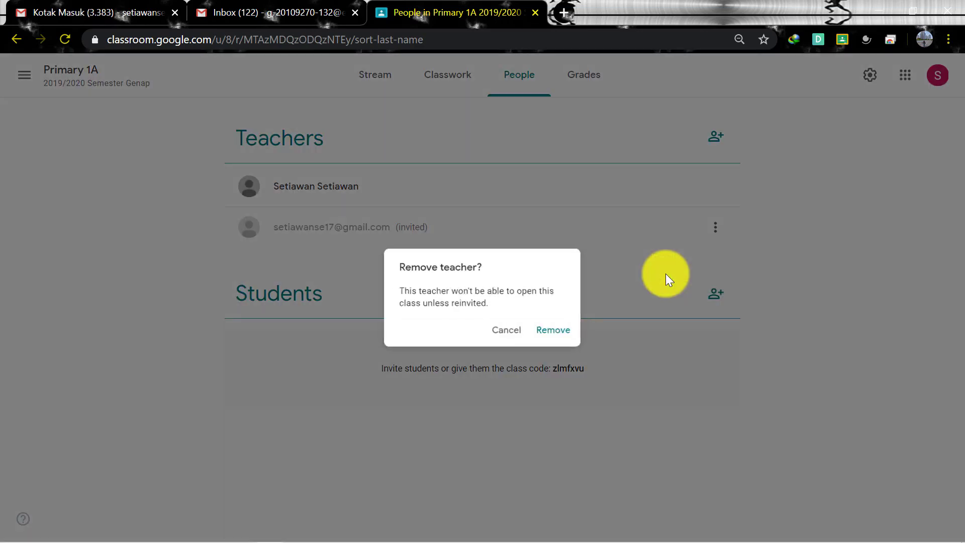
left_click(560, 333)
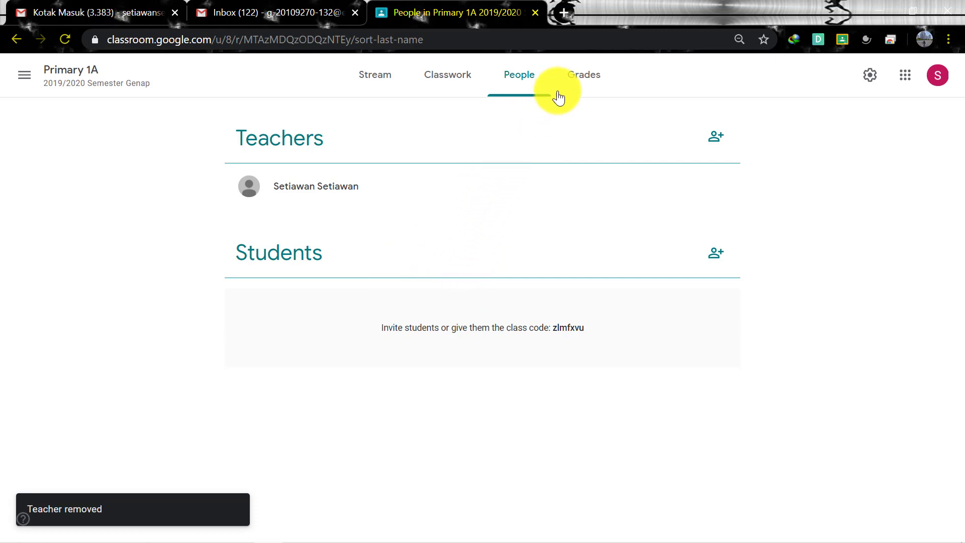
left_click(574, 79)
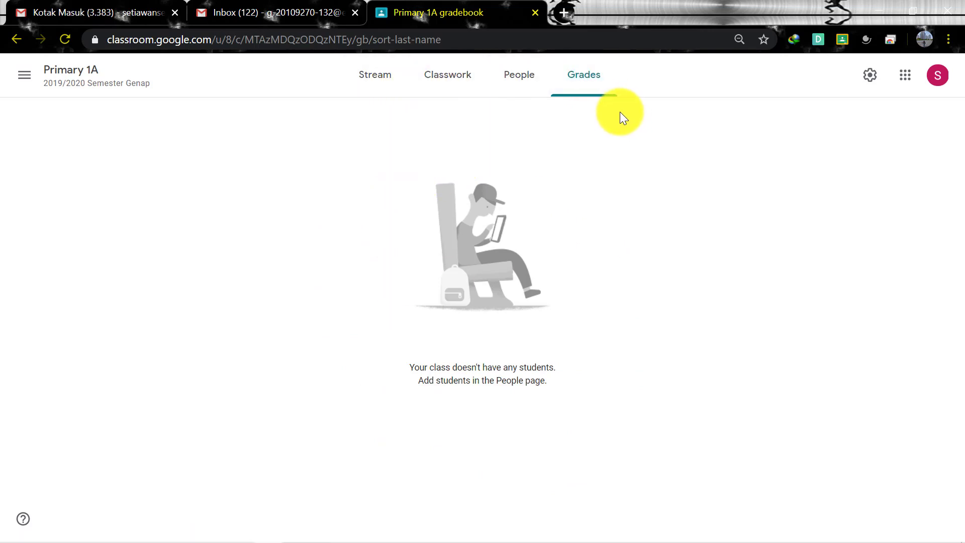
On the Classwork page, create a new Quiz assignment with a Blank Quiz attached
left_click(446, 85)
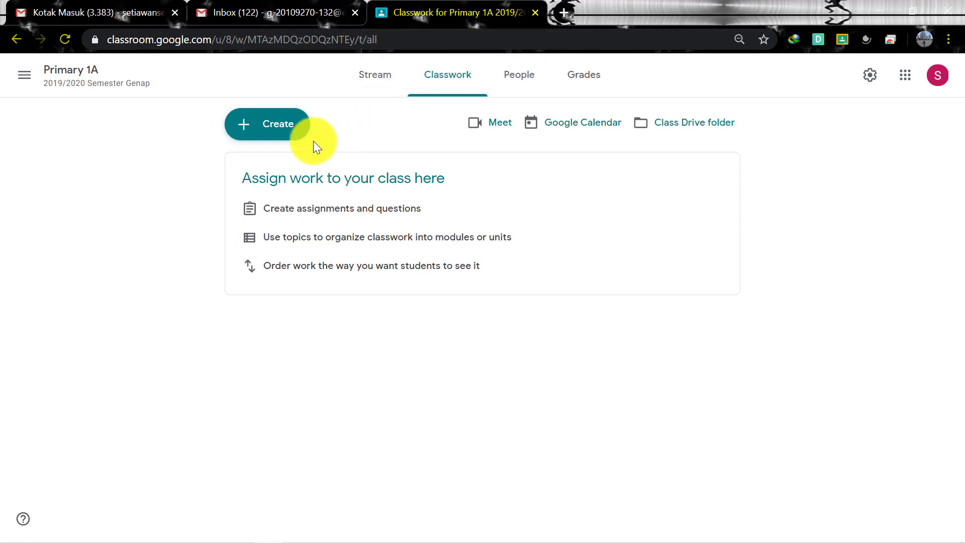
left_click(297, 132)
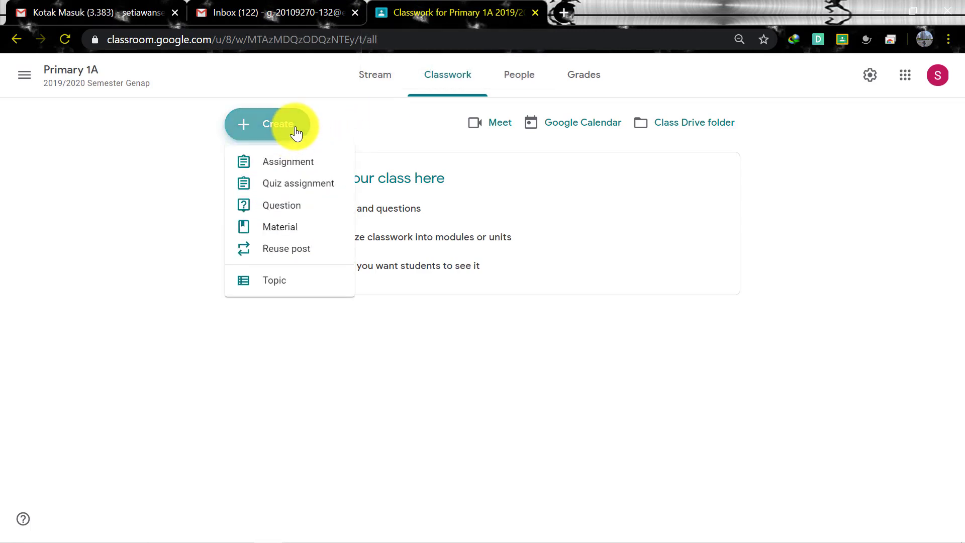
left_click(324, 190)
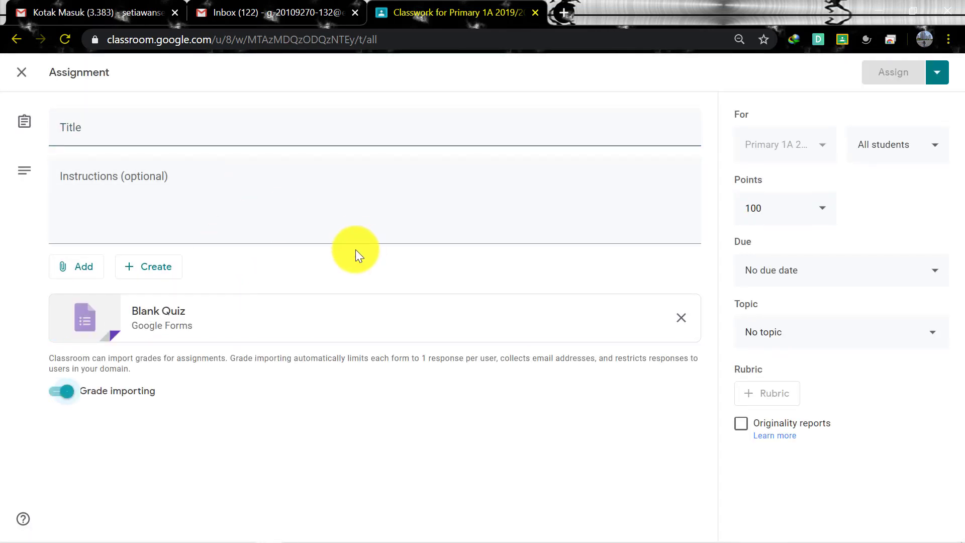
Enter 'PAT SDS MUTIARA BANGSA 3' as the quiz assignment's title
left_click(115, 125)
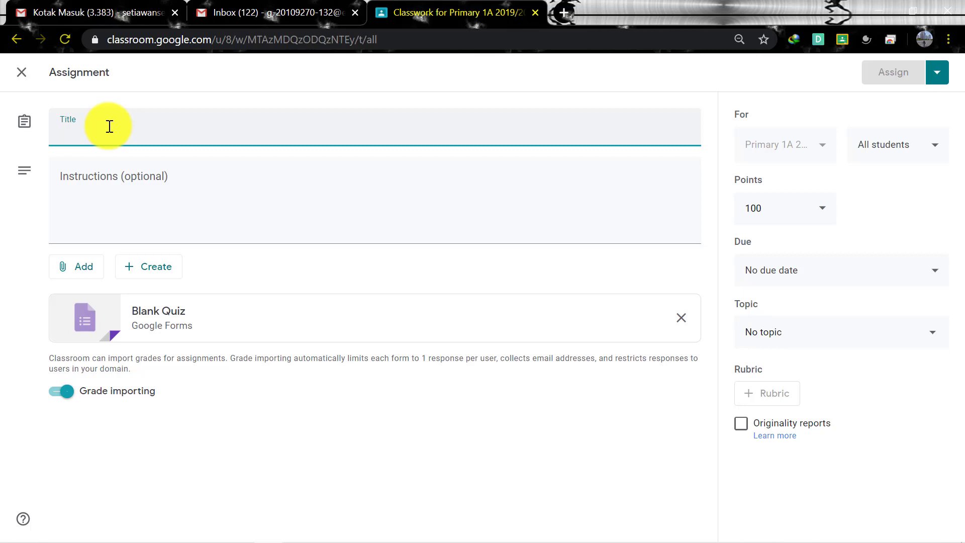
type("PAT ")
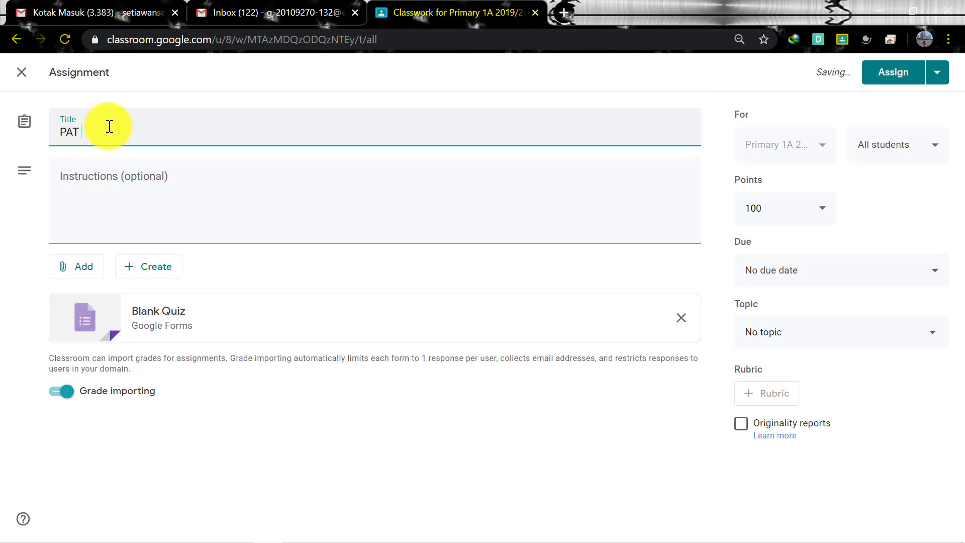
type("SDS MUTI")
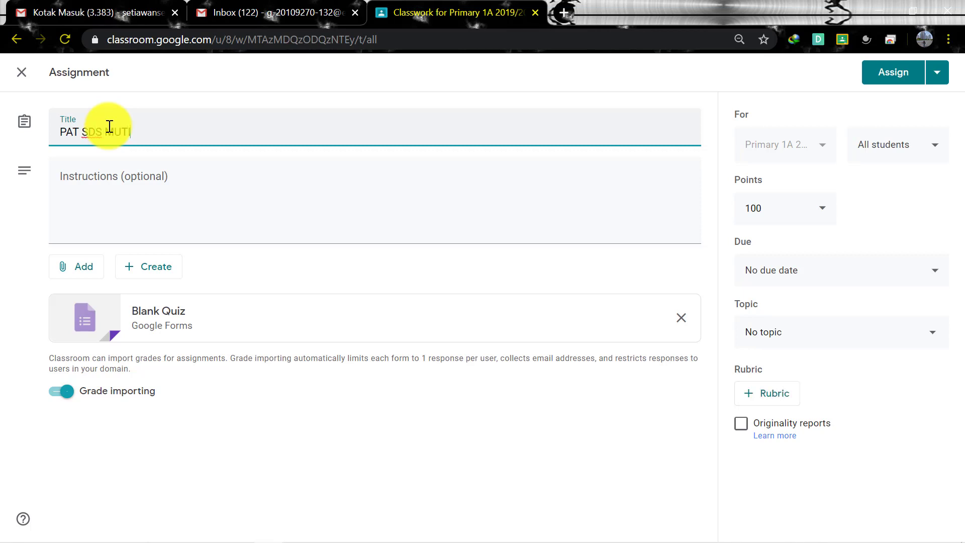
type("ARA BANSA")
key("BackSpace")
key("BackSpace")
type("GSA ")
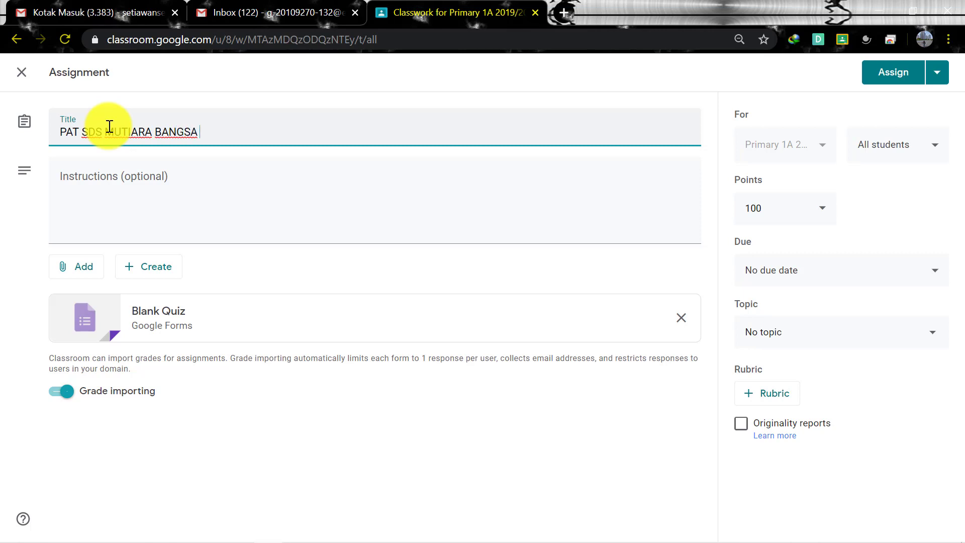
type("3")
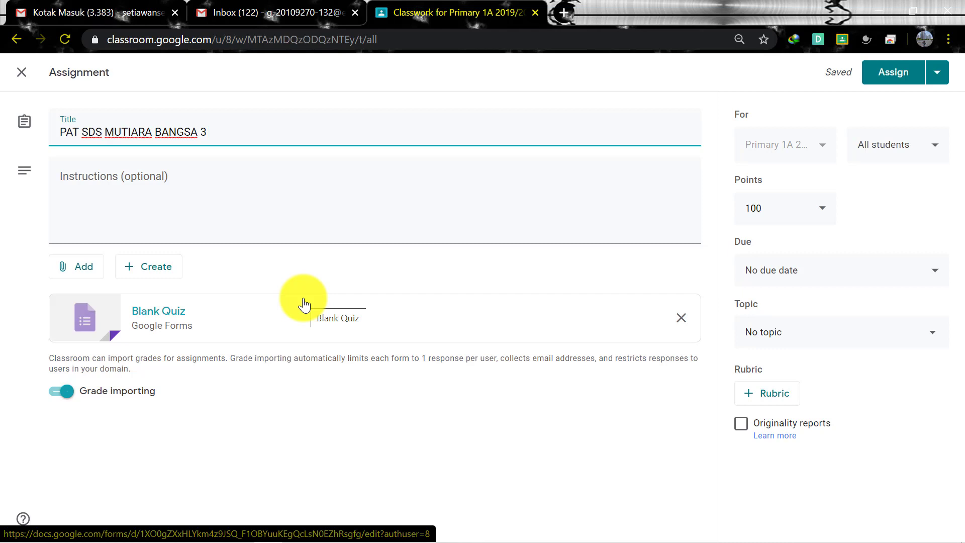
Open the attached Blank Quiz in Google Forms and zoom the page in twice
left_click(255, 324)
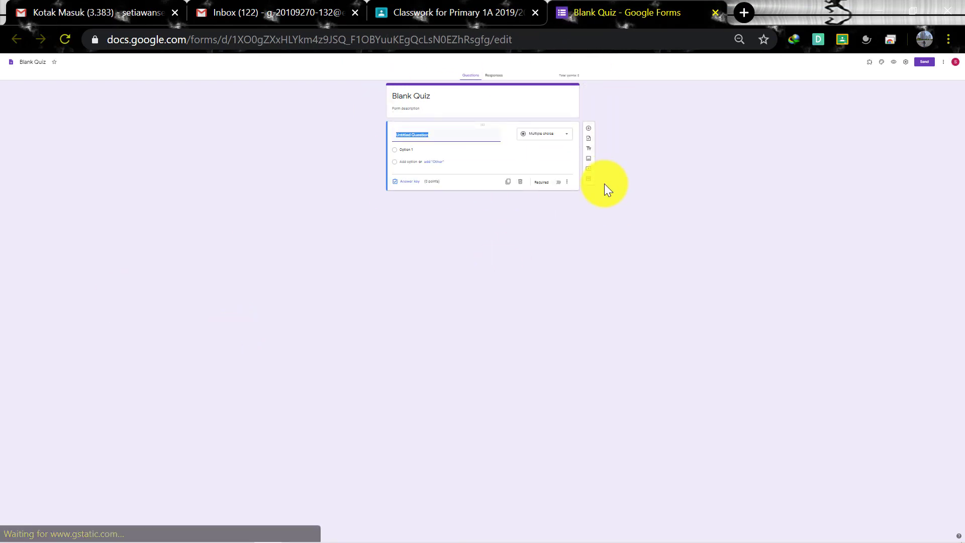
key("ctrl+plus")
key("ctrl+plus")
key("ctrl+plus")
key("ctrl+plus")
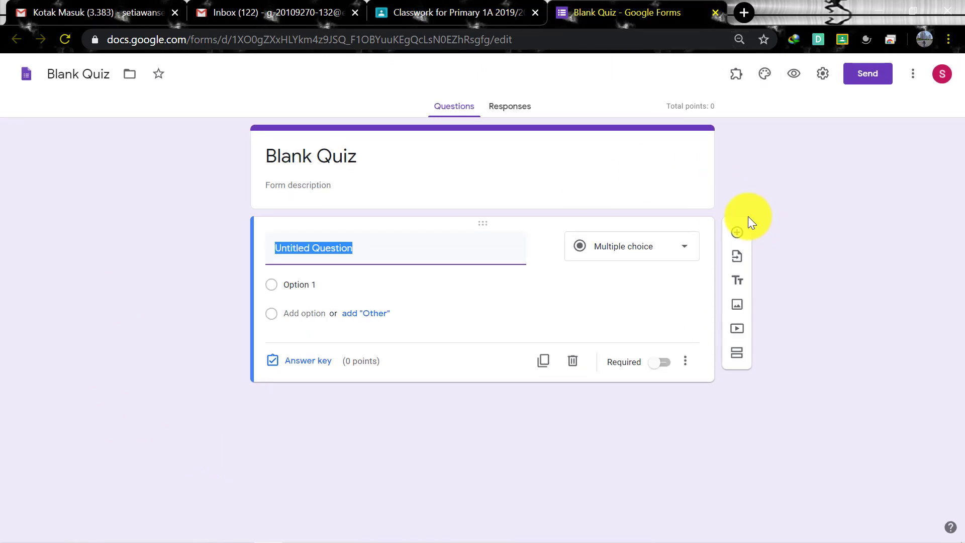
key("ctrl+plus")
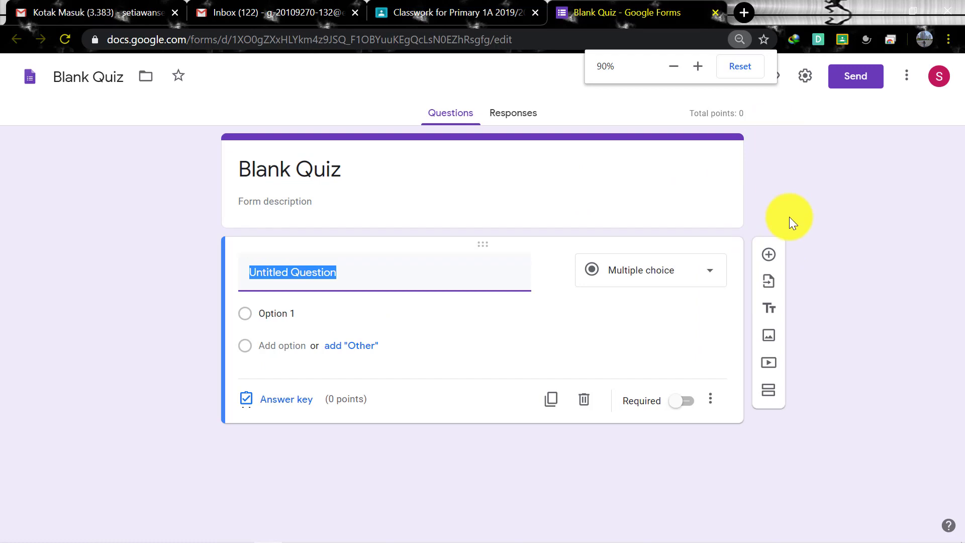
left_click(789, 216)
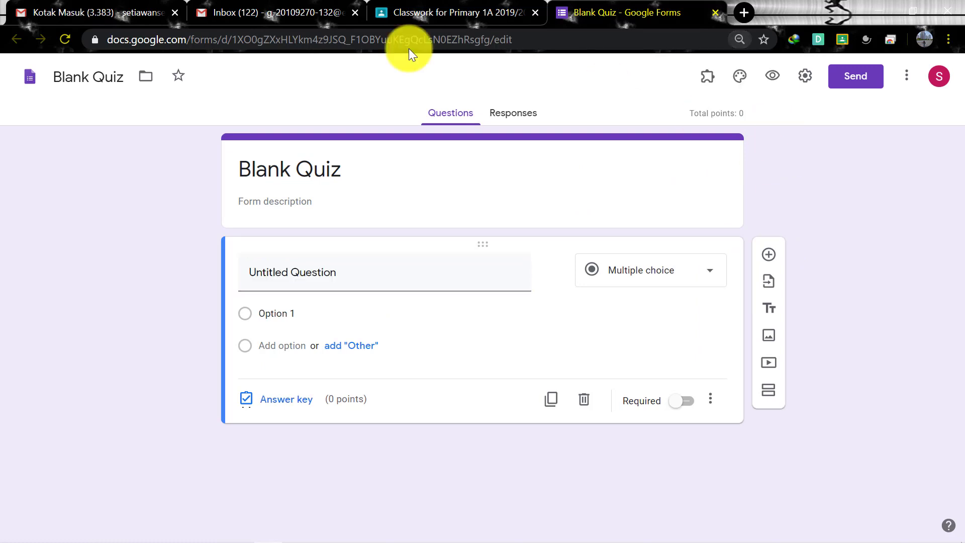
Retitle the form 'SDS MUTIARA BANGSA 3 PAT' and copy the new title
triple_click(269, 170)
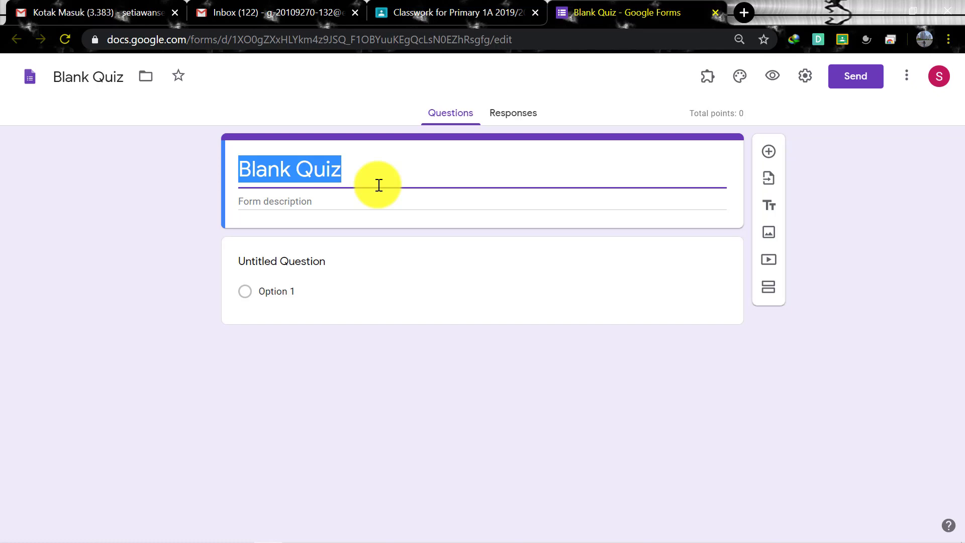
type("SDS MU")
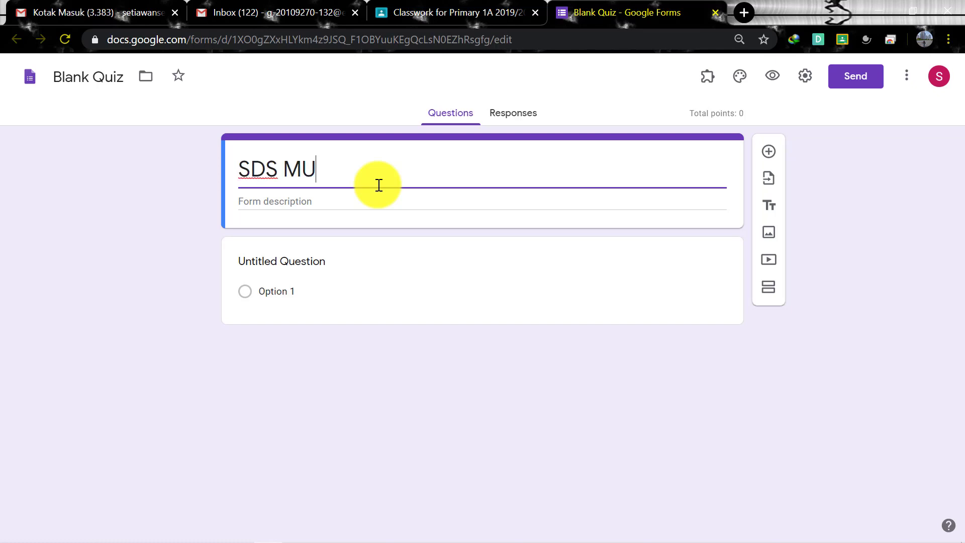
type("TIARA BANGS")
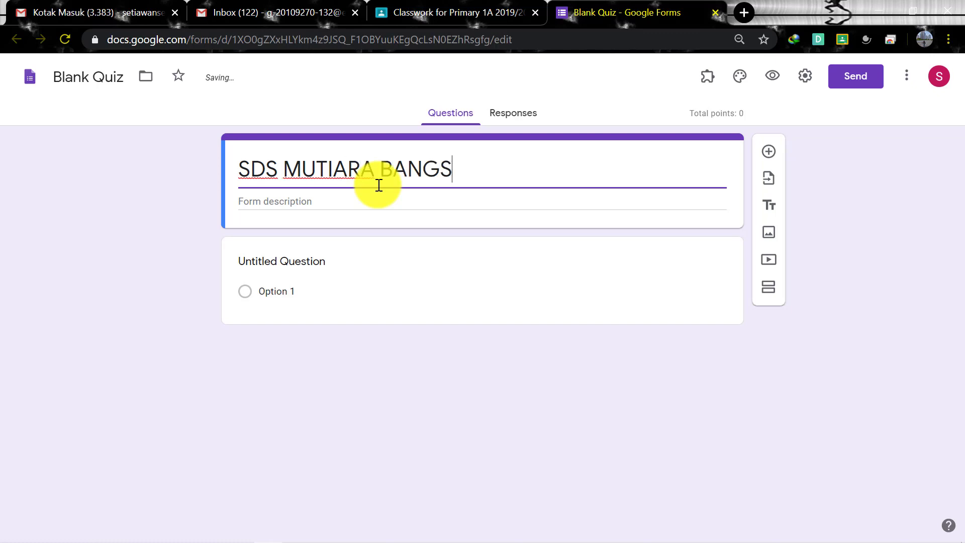
type("A 3 PA")
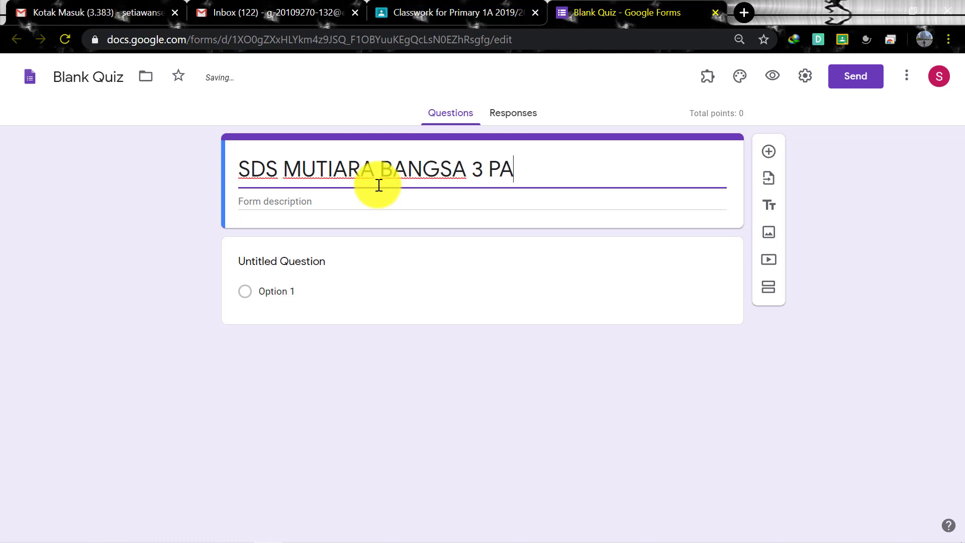
type("T")
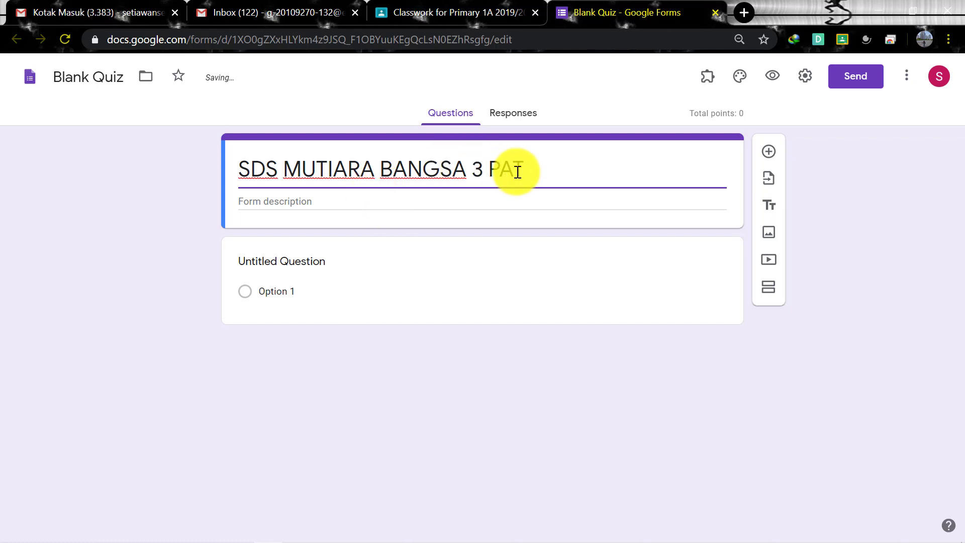
left_click_drag(551, 167, 236, 172)
key("ctrl+c")
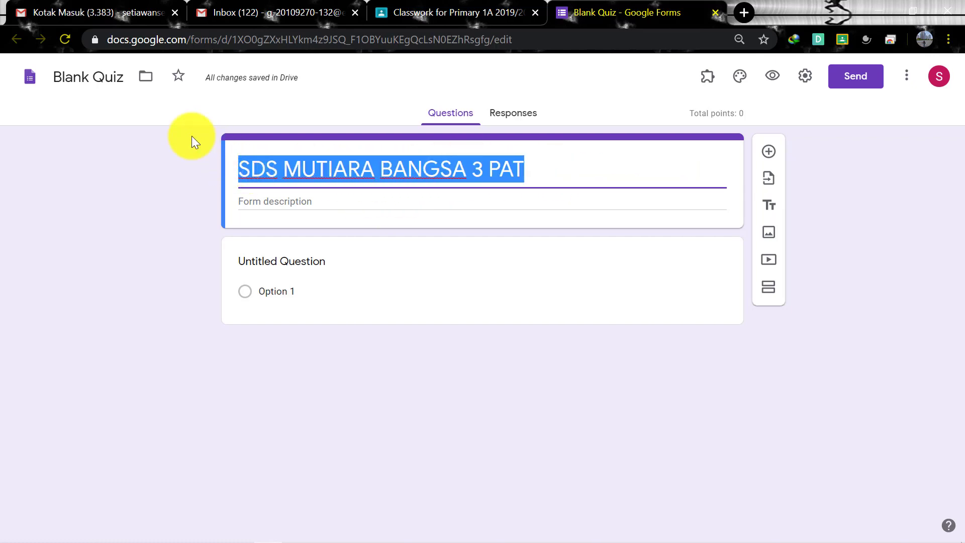
Replace the Blank Quiz file name with the pasted title 'SDS MUTIARA BANGSA 3 PAT'
left_click(116, 77)
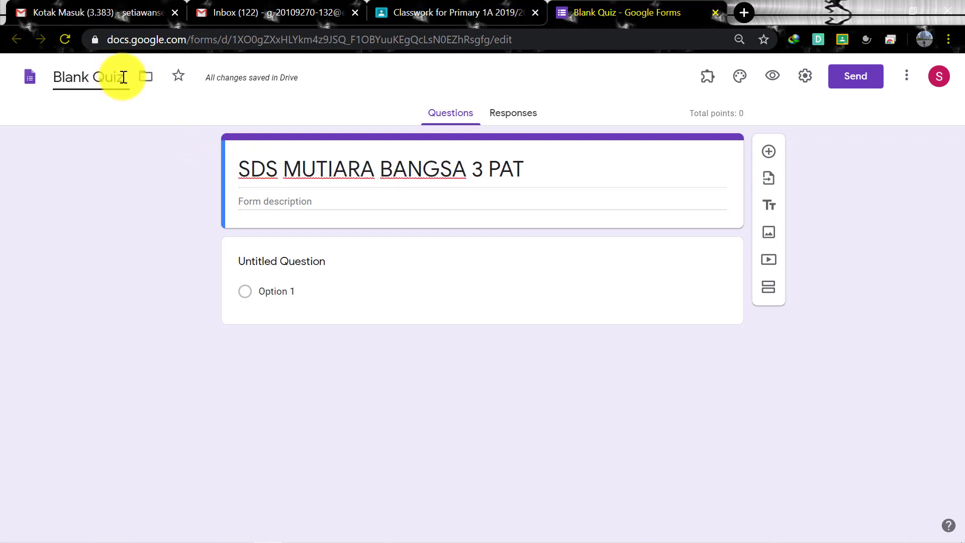
left_click_drag(123, 77, 58, 80)
key("ctrl+v")
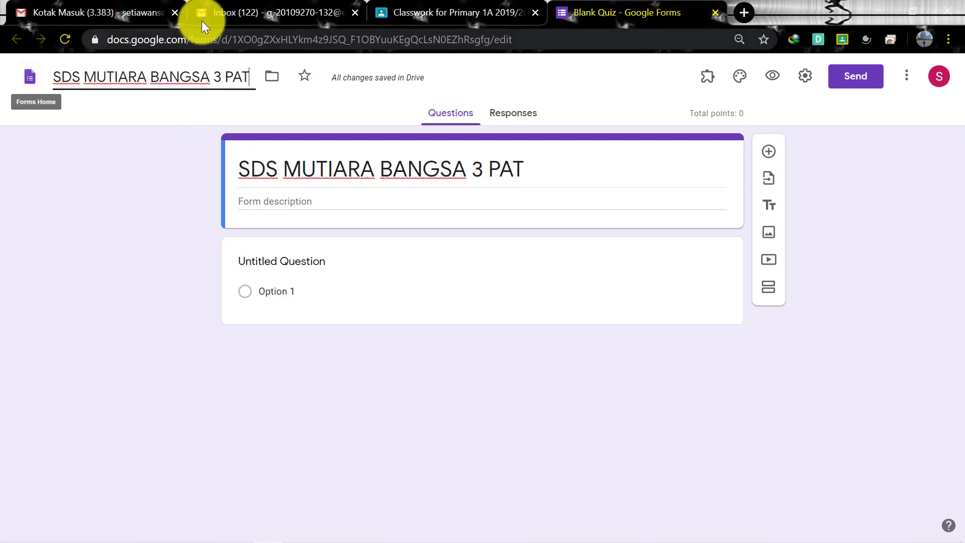
left_click(317, 204)
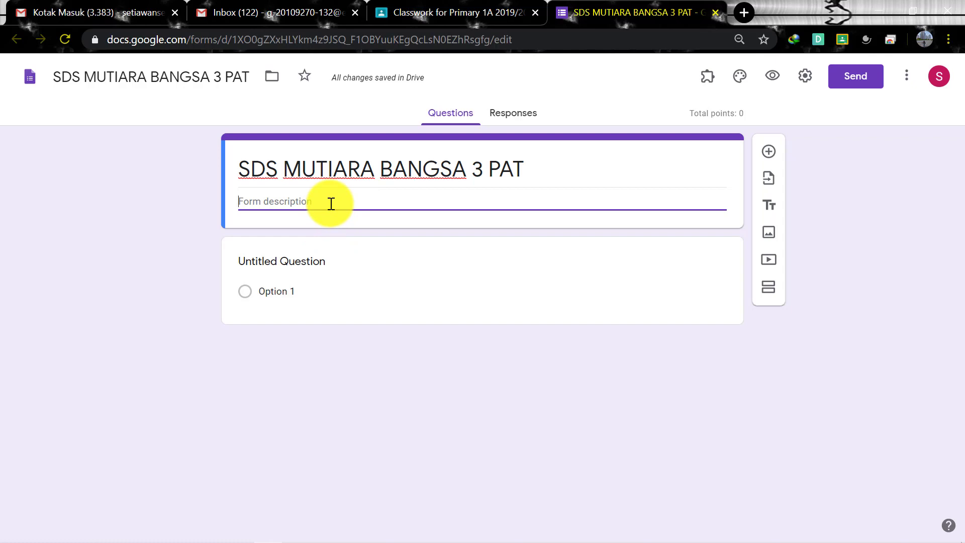
Enter '2019/2020' as the quiz's form description
type("2019")
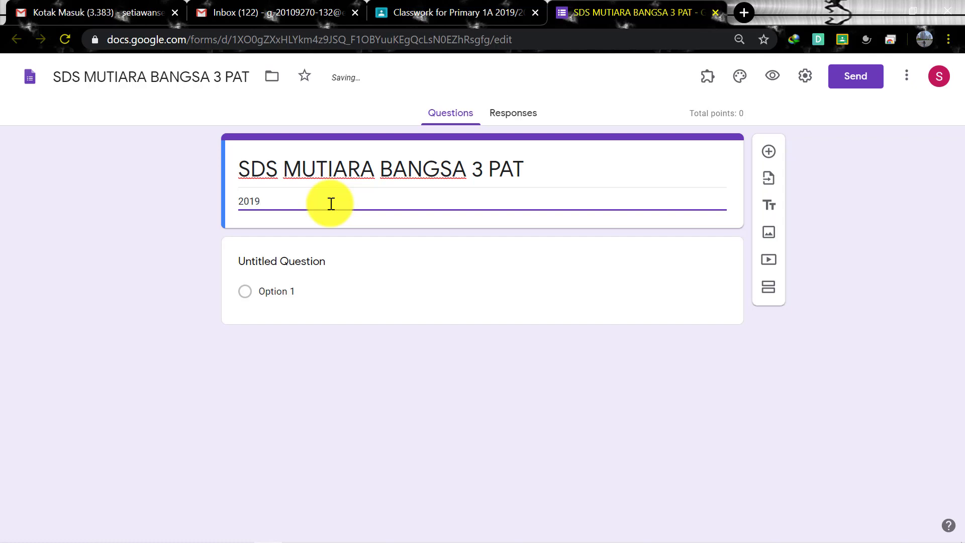
type("/2020")
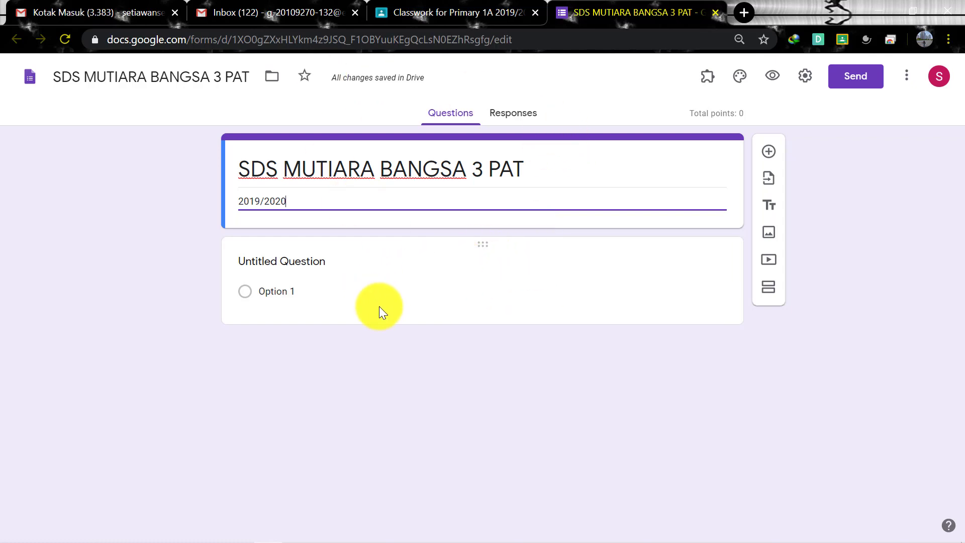
Title the first question 'Nama'
left_click(341, 267)
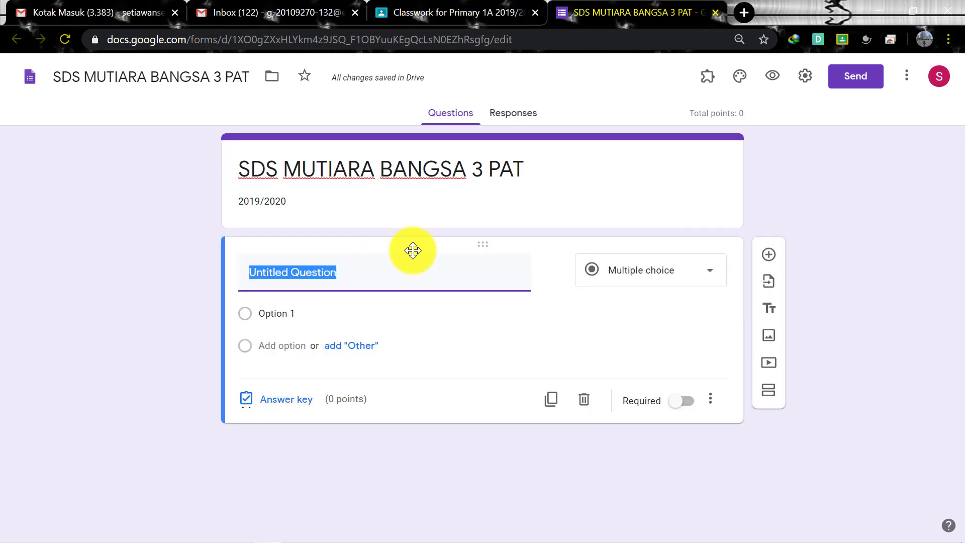
type("n")
key("BackSpace")
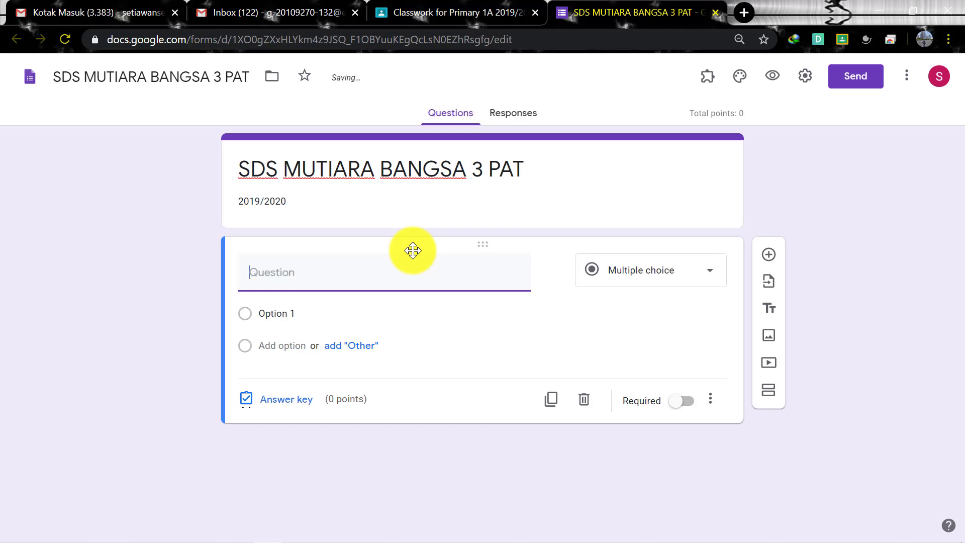
type("Nama")
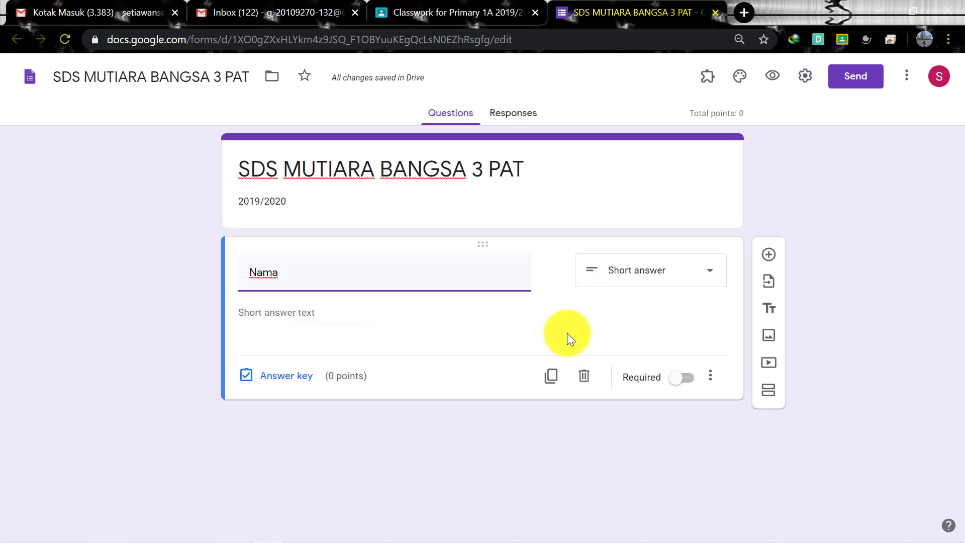
Check the Nama answer key settings, then make Nama a required question
left_click(301, 380)
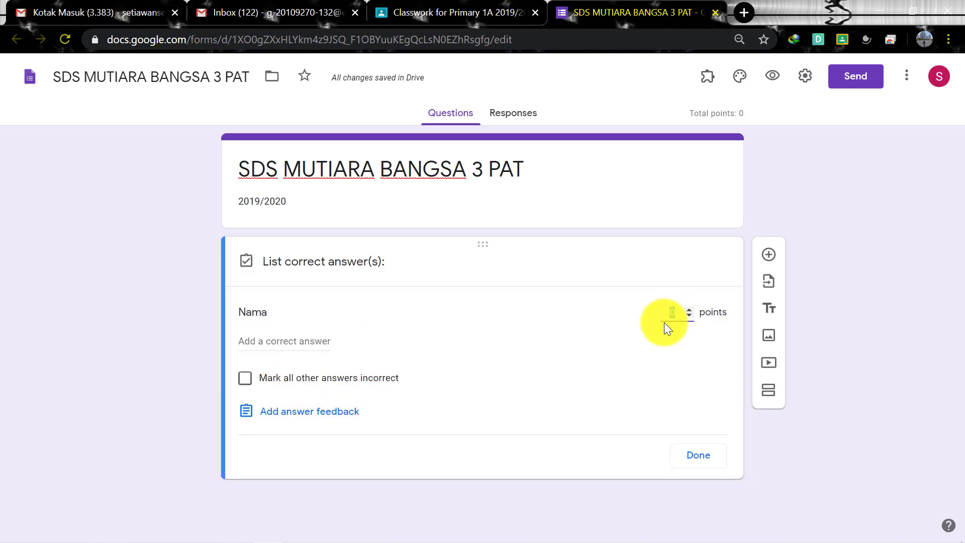
left_click(669, 311)
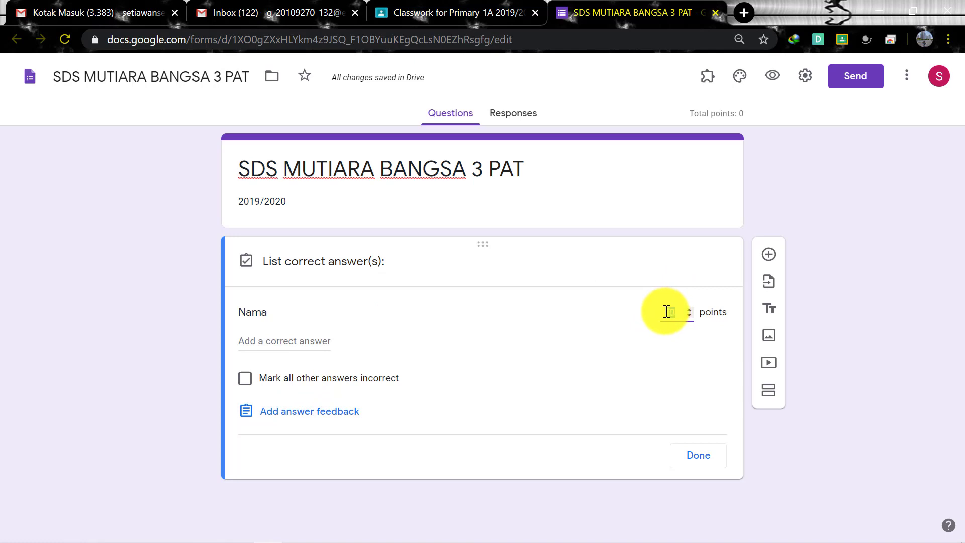
left_click(692, 456)
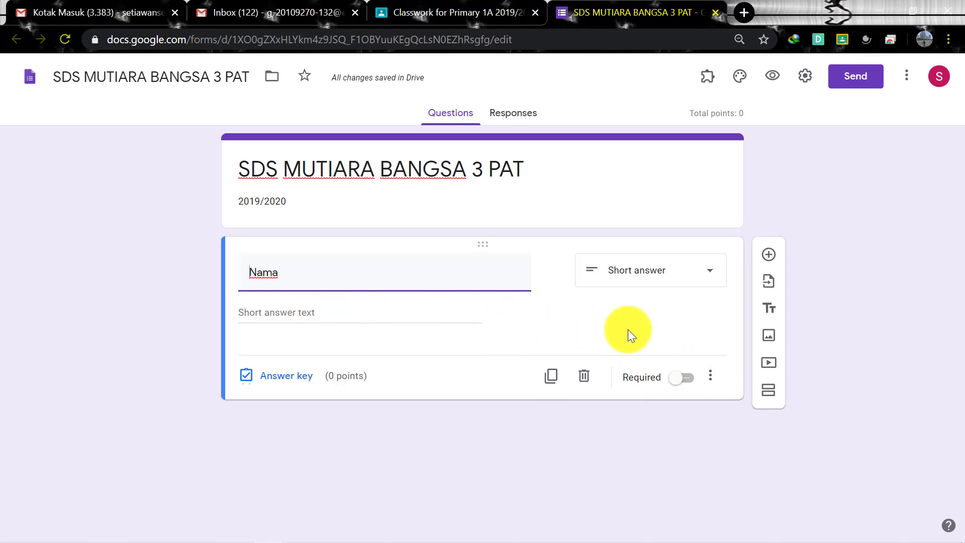
left_click(689, 383)
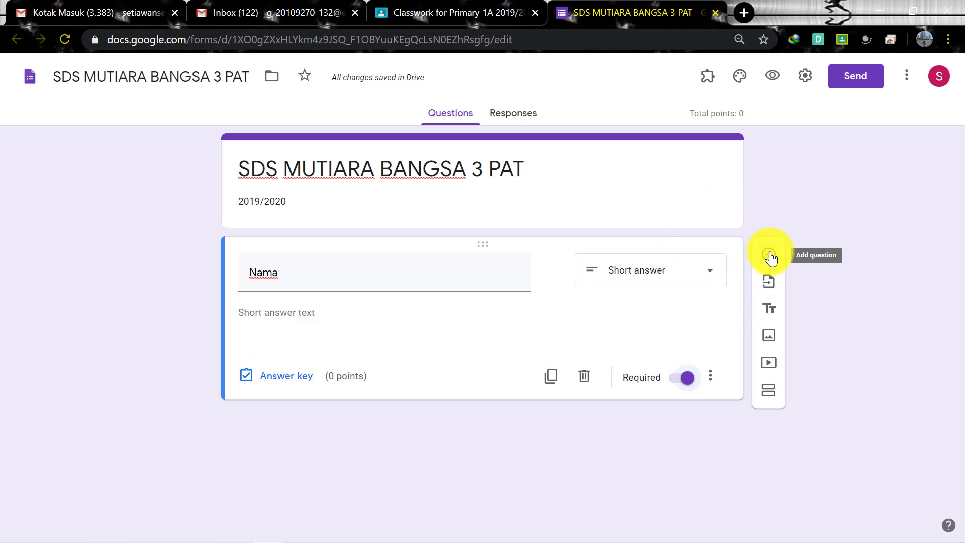
Add a question titled 'Kelas' and make it a dropdown
left_click(769, 255)
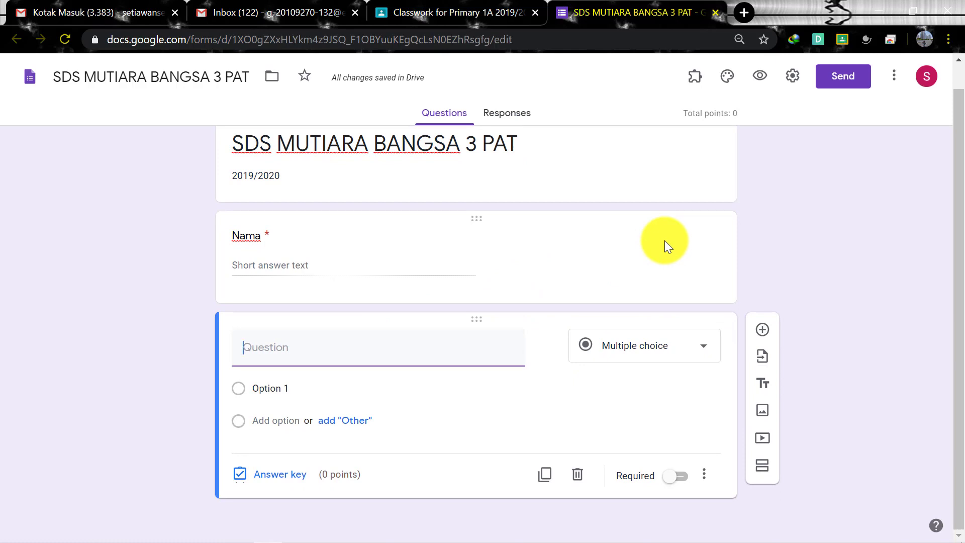
type("Kelas")
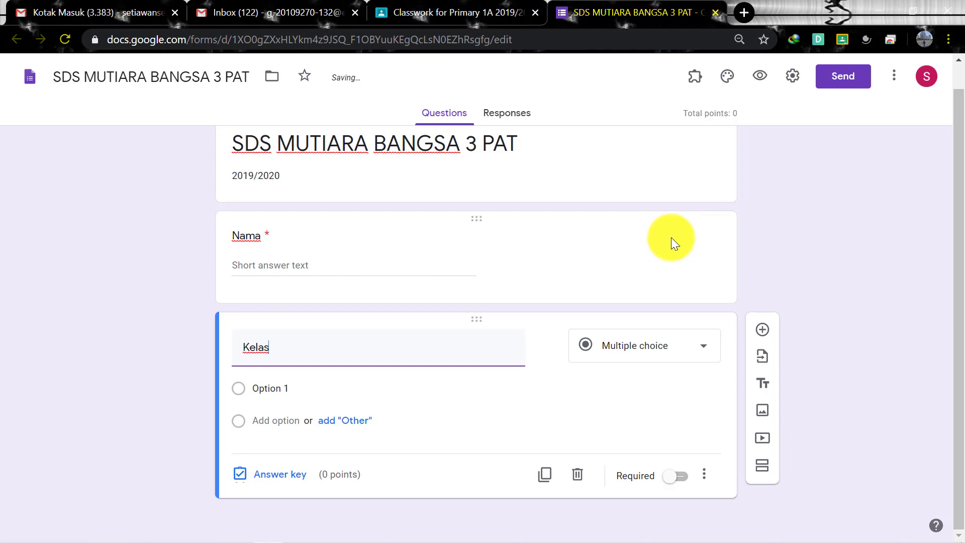
left_click(701, 352)
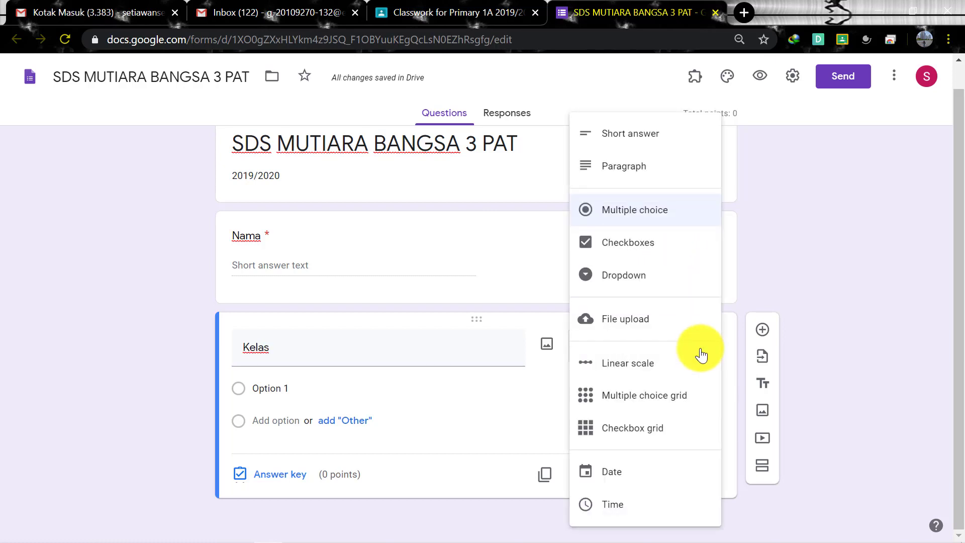
left_click(666, 286)
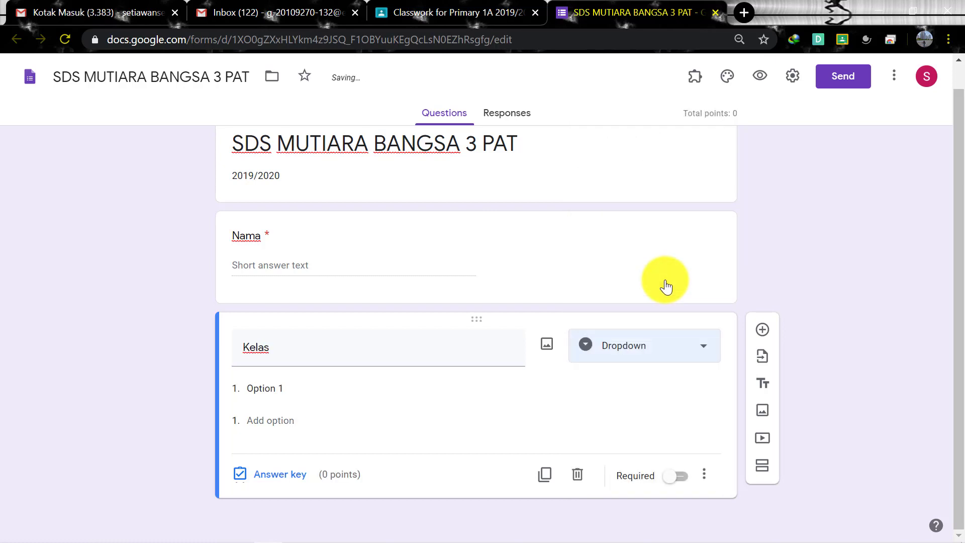
Give Kelas the options P1A, P1B, P1C and P1D
left_click(325, 392)
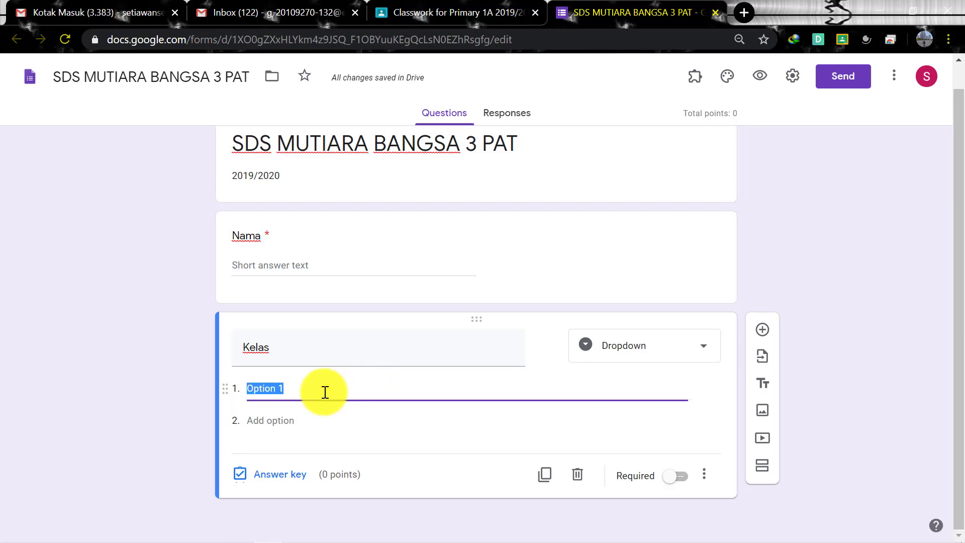
type("P1A")
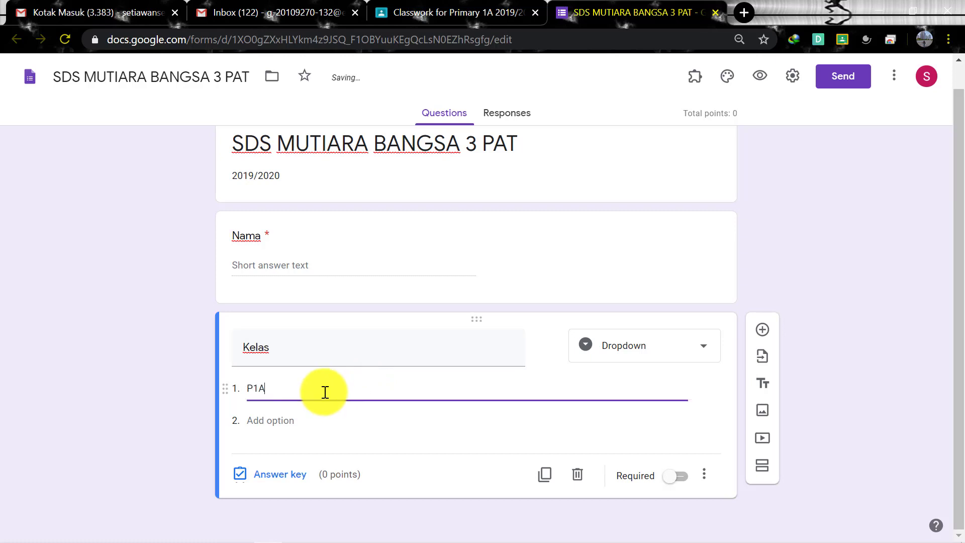
key("Return")
type("P")
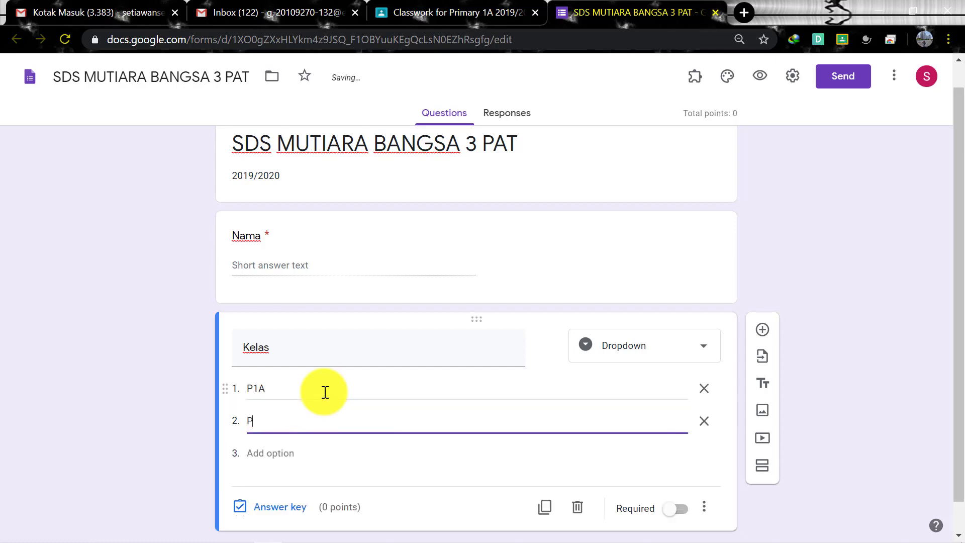
type("1B")
key("Return")
type("P")
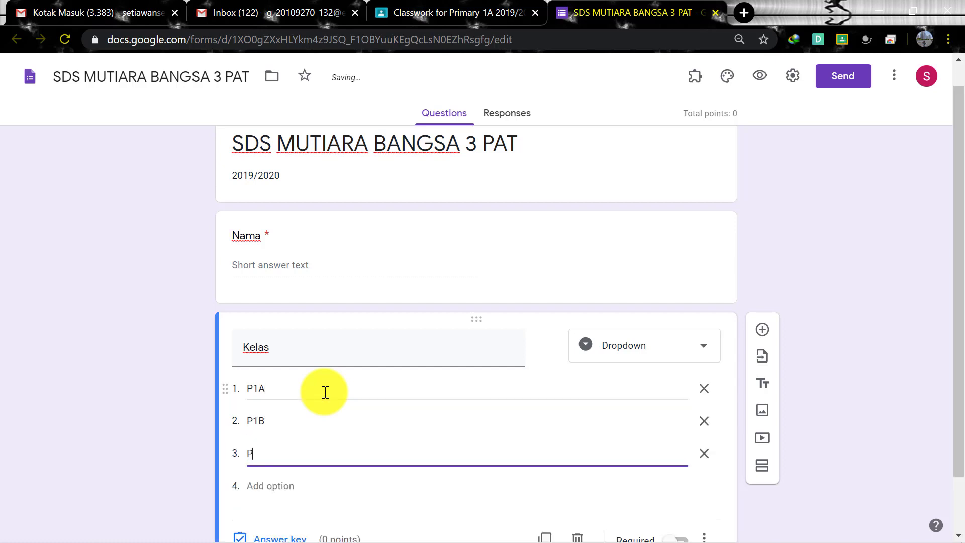
type("1C")
key("Return")
type("P")
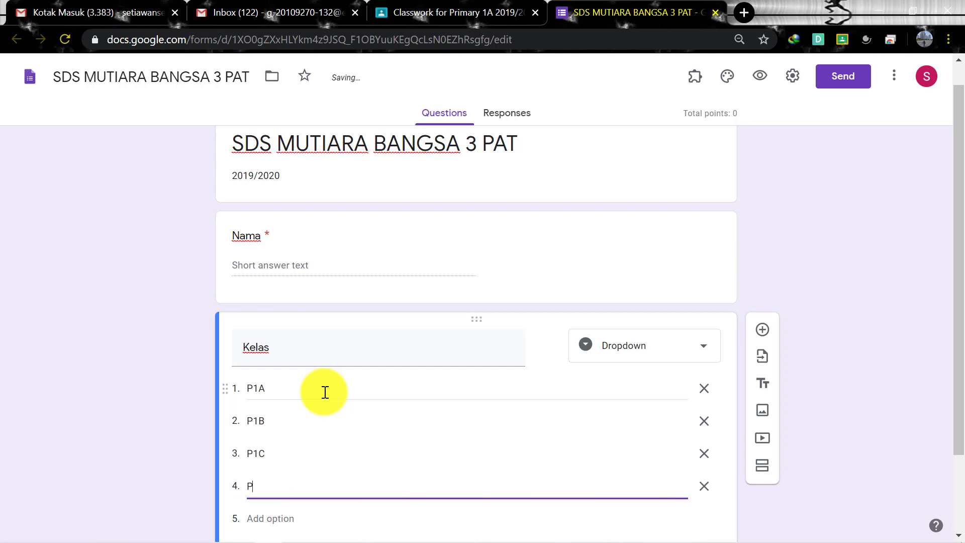
type("1D")
Make Kelas required and add a new question below it
scroll(378, 439, "down", 2)
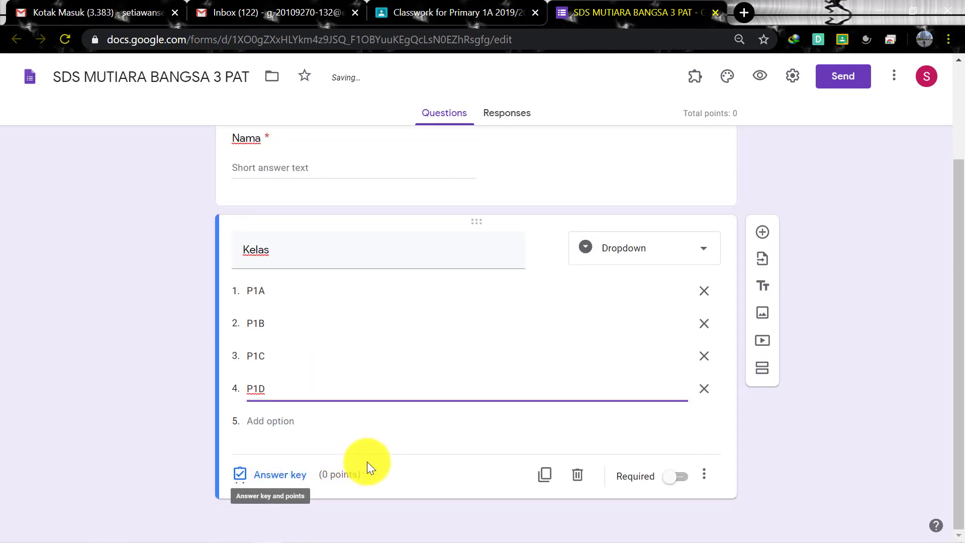
left_click(686, 482)
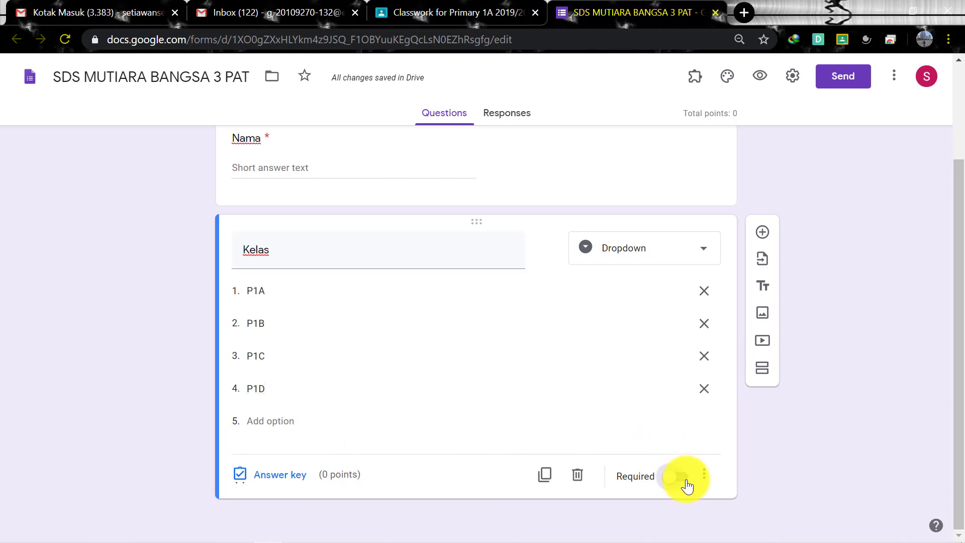
left_click(758, 233)
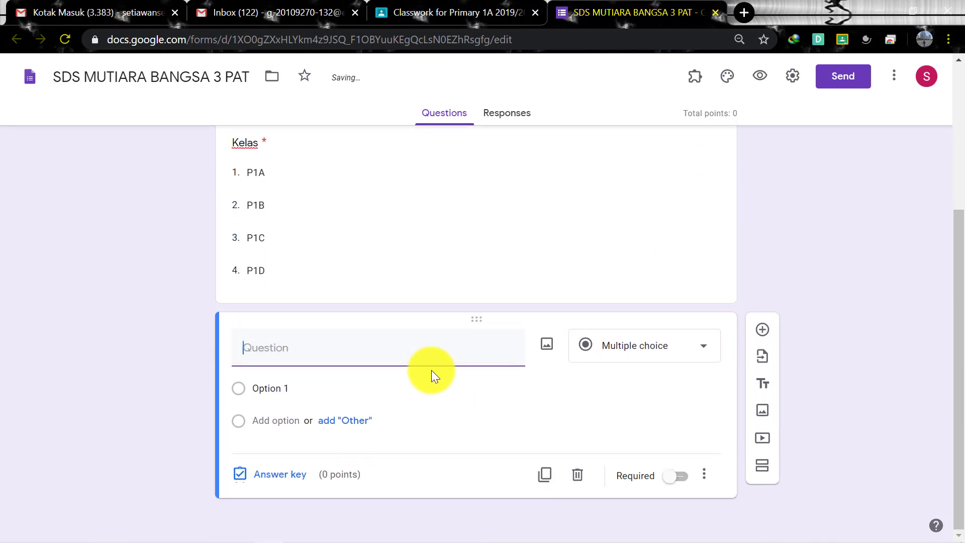
Title the new question 'No. Absen'
type("n")
key("BackSpace")
type("n")
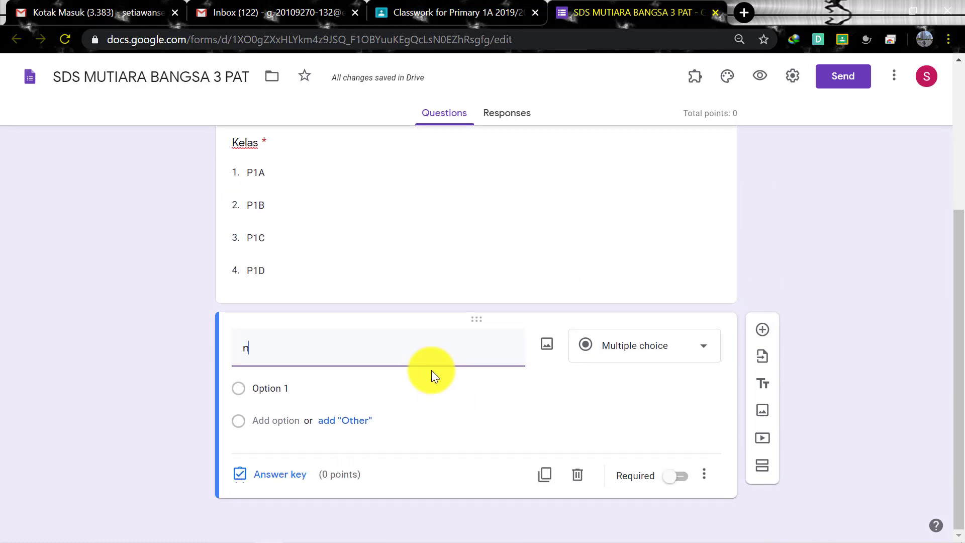
key("BackSpace")
type("No. ")
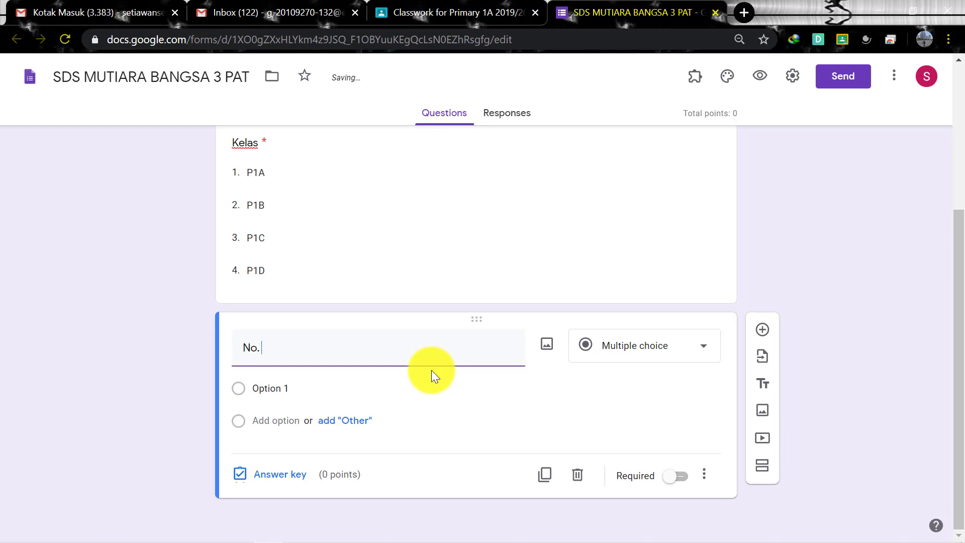
type("Ansen")
key("BackSpace")
key("BackSpace")
key("BackSpace")
key("BackSpace")
type("bsen")
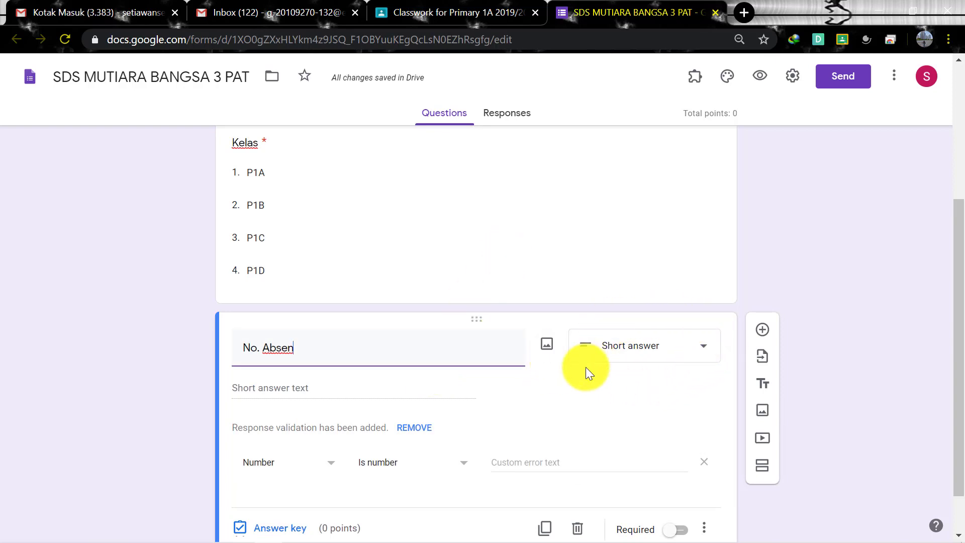
Make the No. Absen question required
scroll(583, 367, "down", 1)
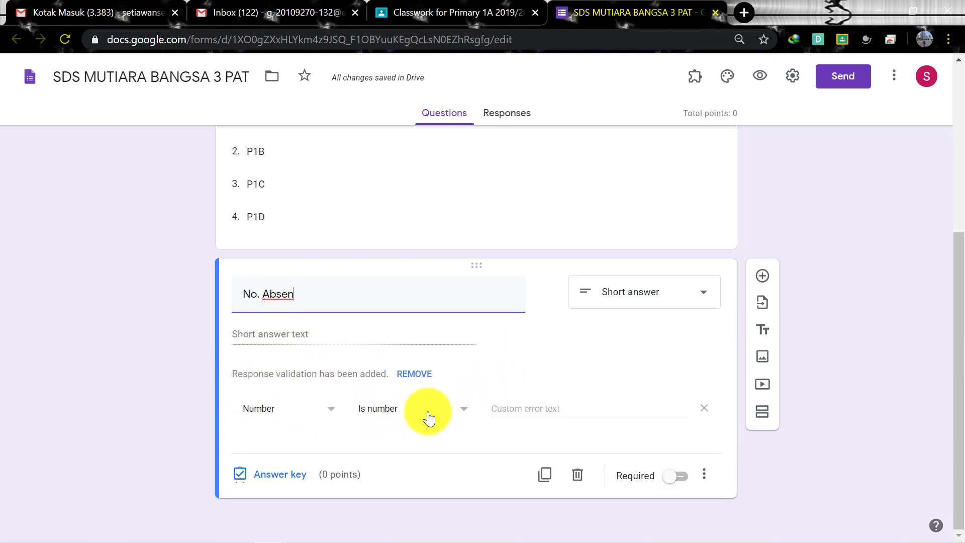
left_click(684, 480)
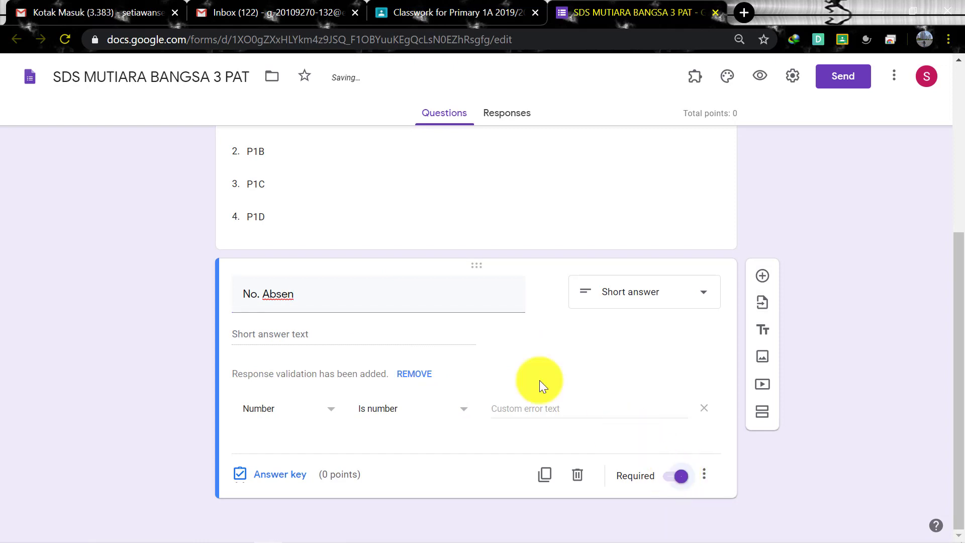
scroll(531, 342, "up", 5)
scroll(521, 332, "down", 5)
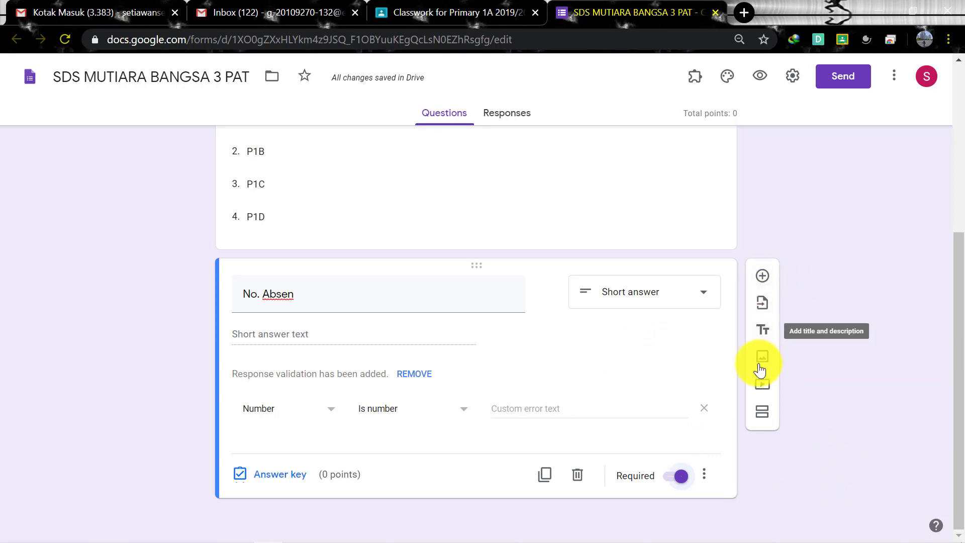
Add a new section after the No. Absen question and scroll through the form to review it
left_click(762, 416)
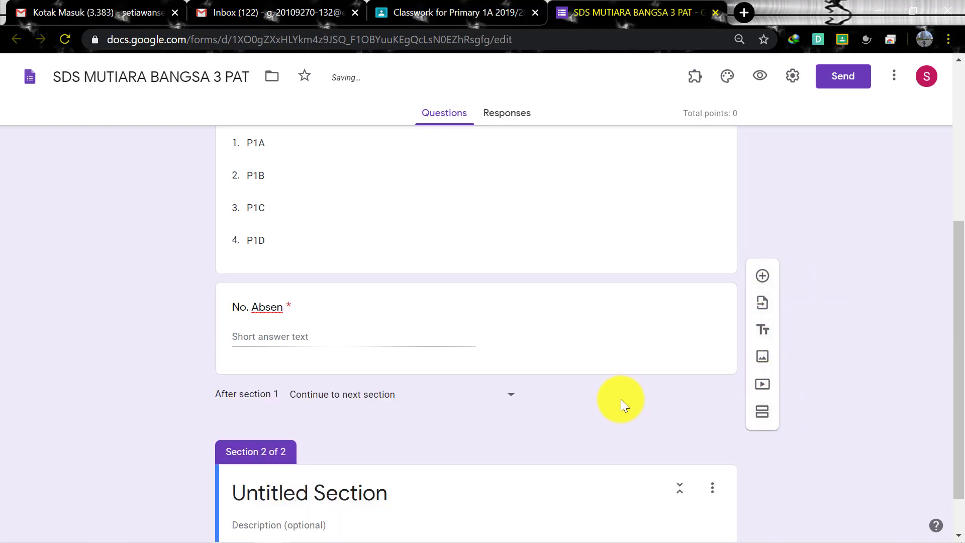
scroll(620, 399, "up", 6)
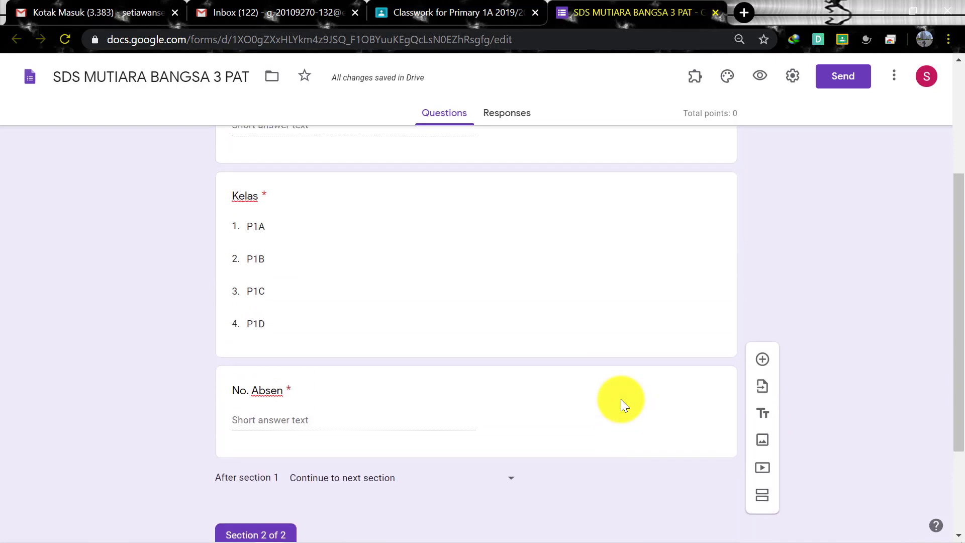
scroll(620, 399, "down", 6)
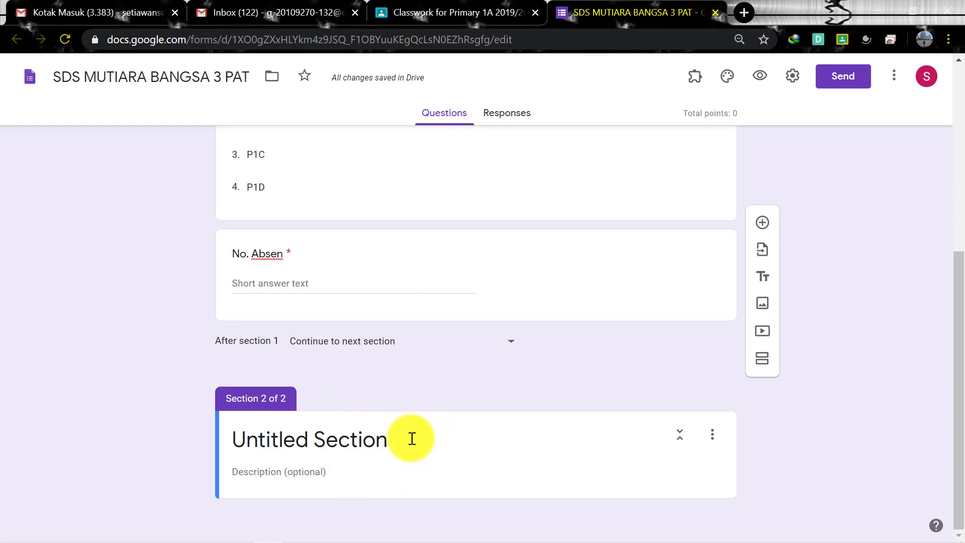
scroll(442, 366, "up", 6)
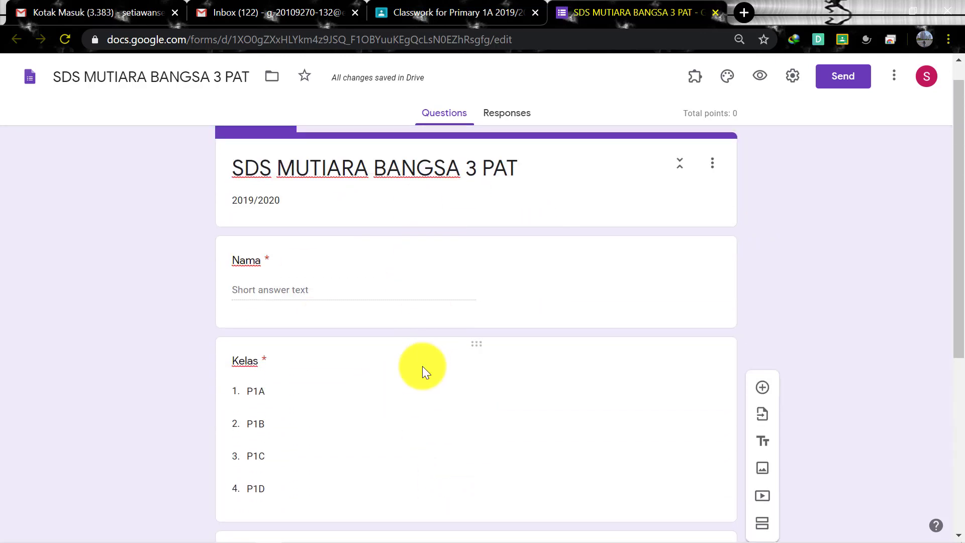
scroll(390, 345, "down", 3)
scroll(396, 327, "up", 1)
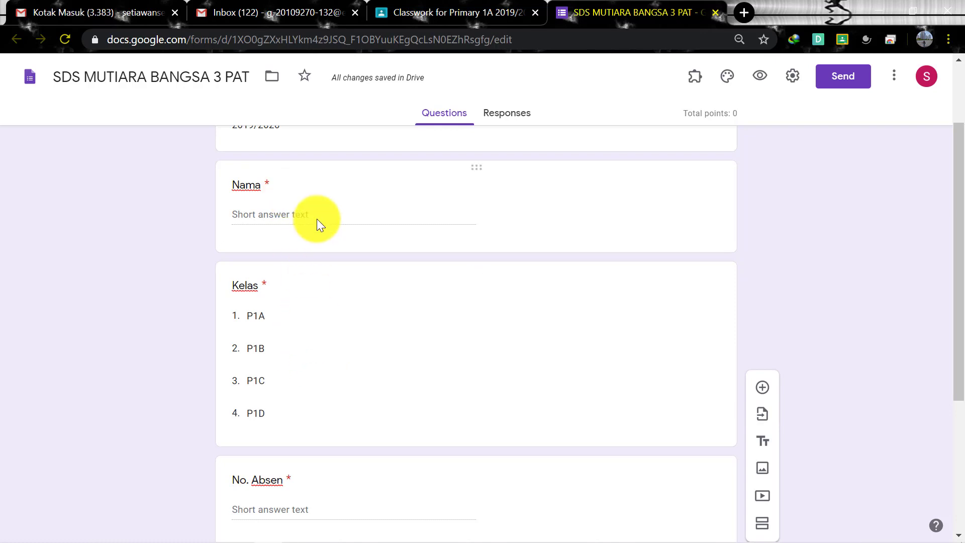
scroll(322, 380, "down", 2)
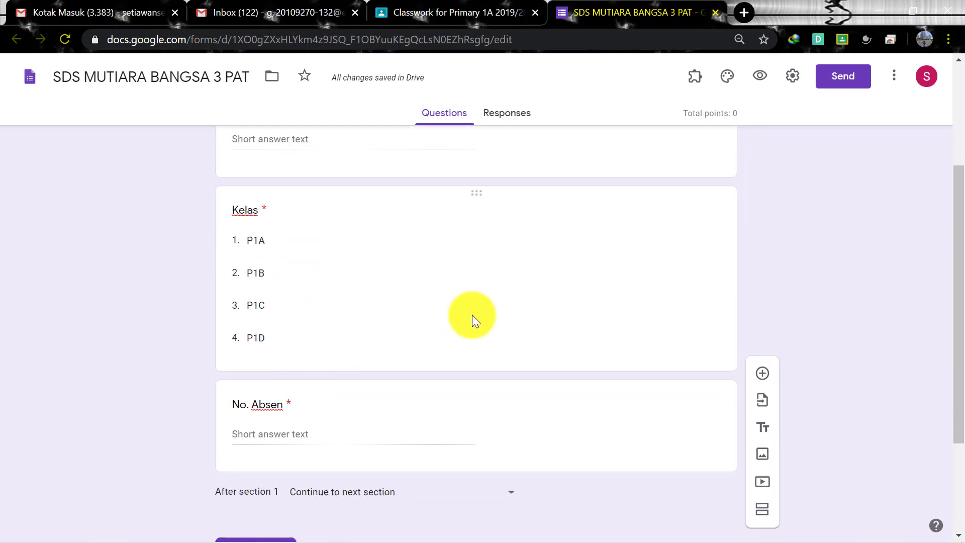
scroll(472, 317, "up", 4)
scroll(334, 256, "down", 1)
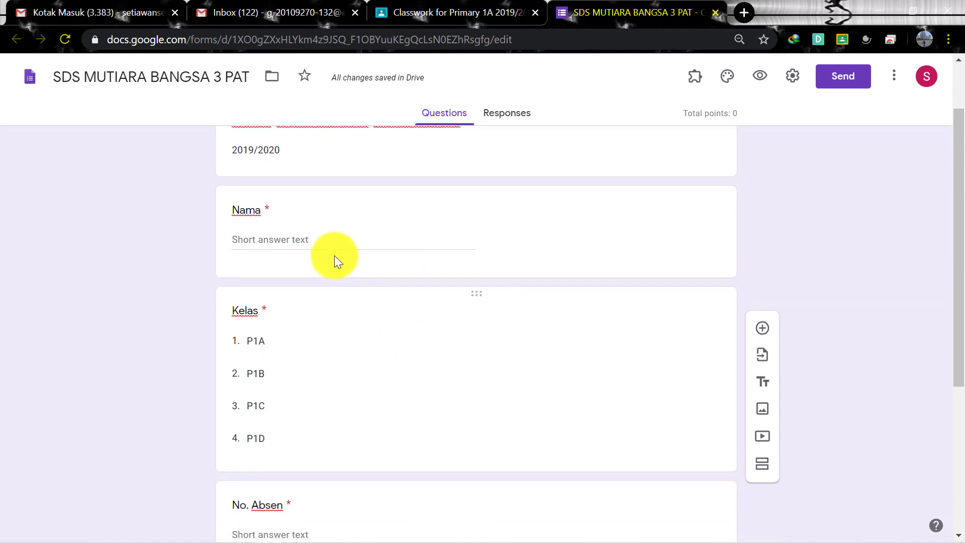
scroll(312, 249, "down", 4)
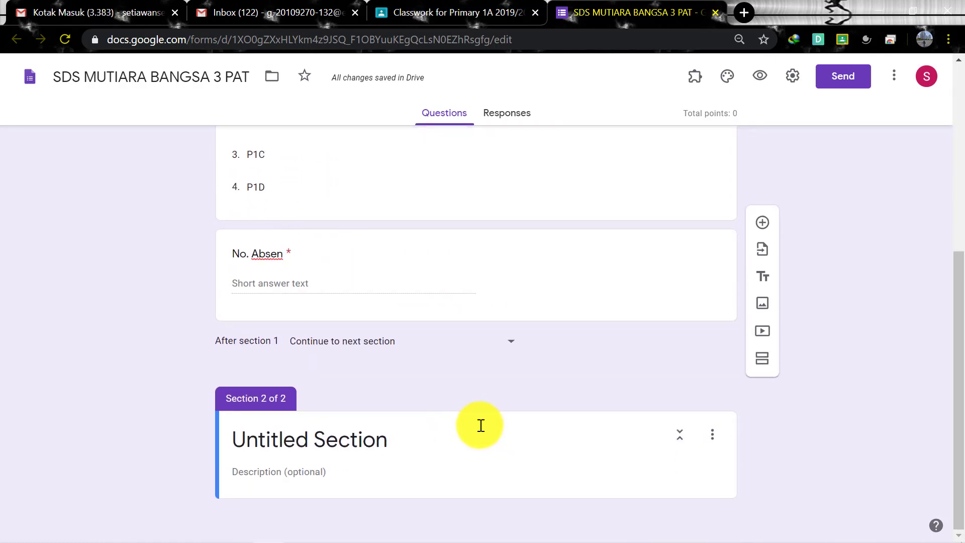
Title the second section 'MATEMATIKA KD 3.4' and add a blank multiple-choice question in it
left_click(365, 443)
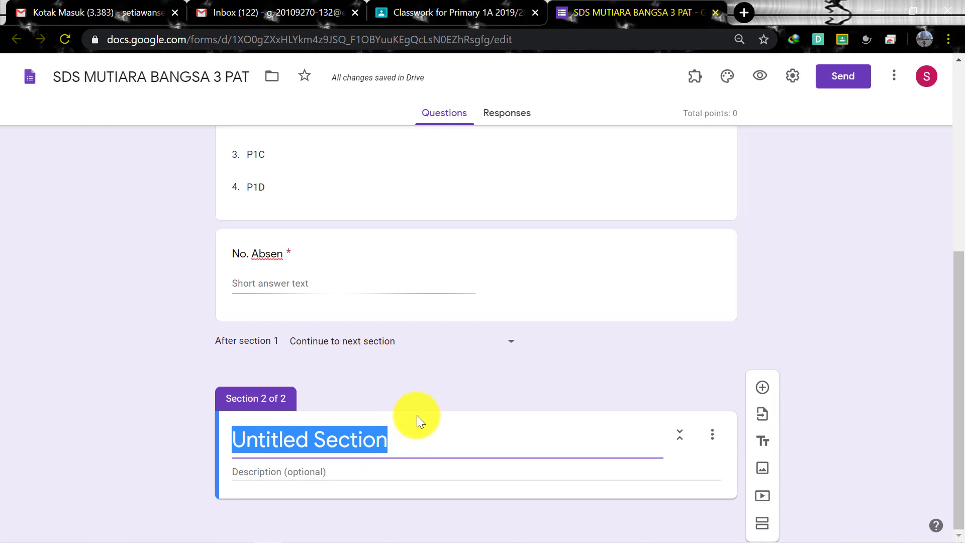
type("MAT")
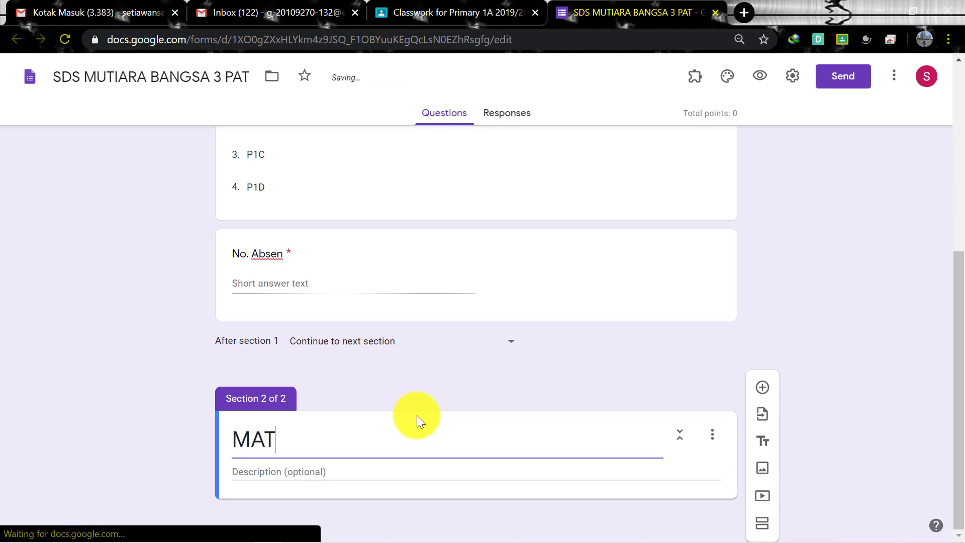
type("EMATIKA")
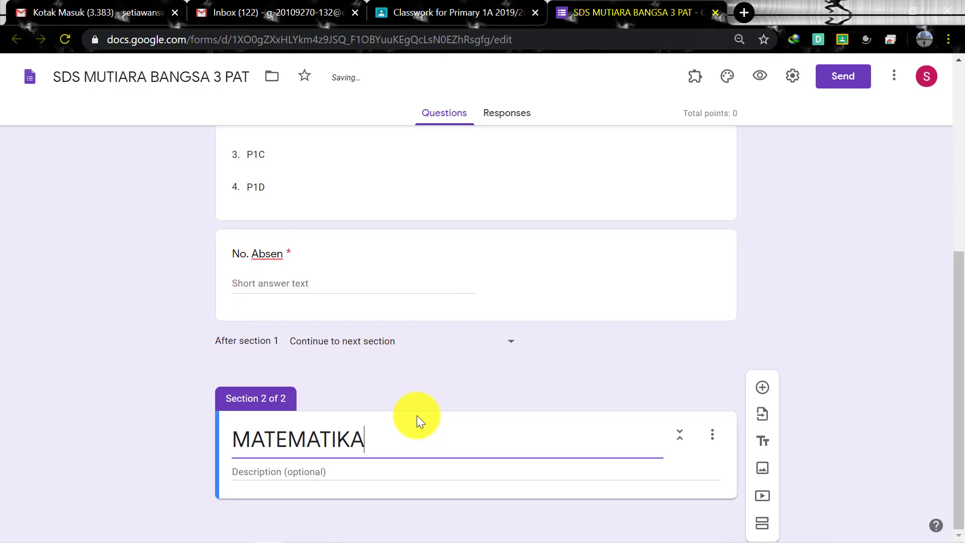
type(" KD.")
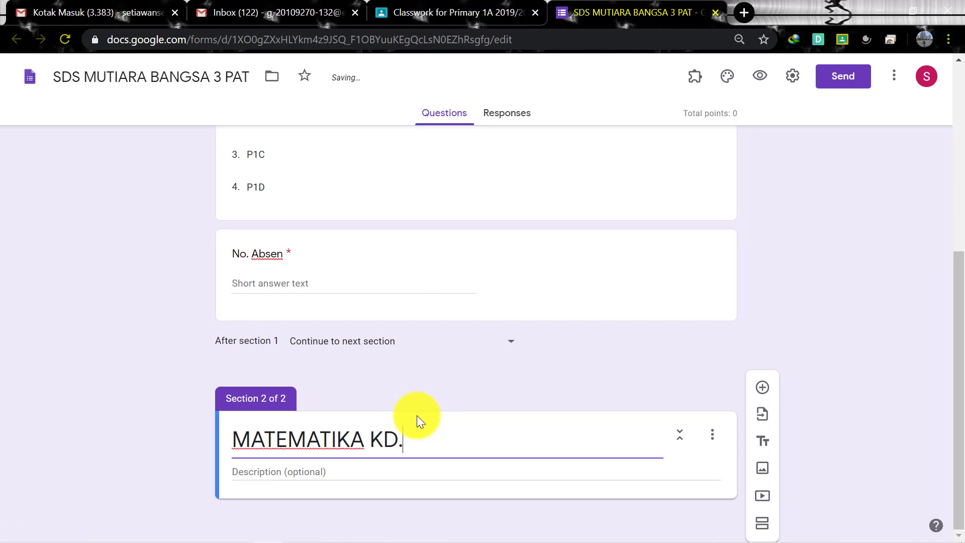
key("BackSpace")
type("3.4")
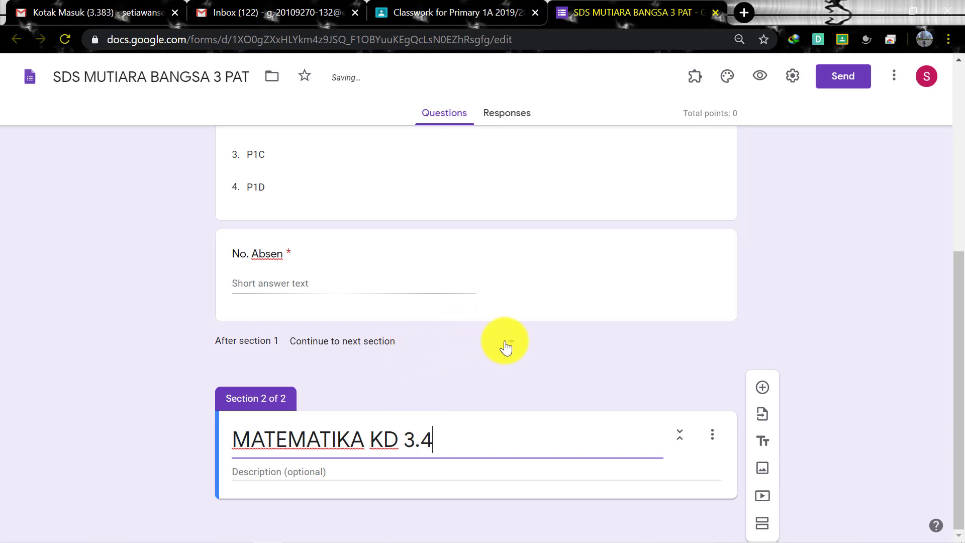
left_click(333, 476)
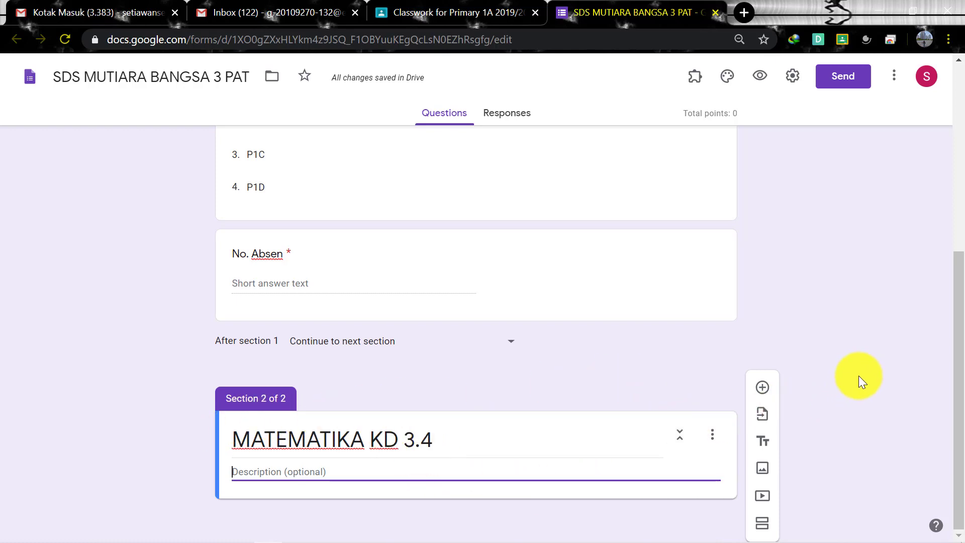
left_click(763, 391)
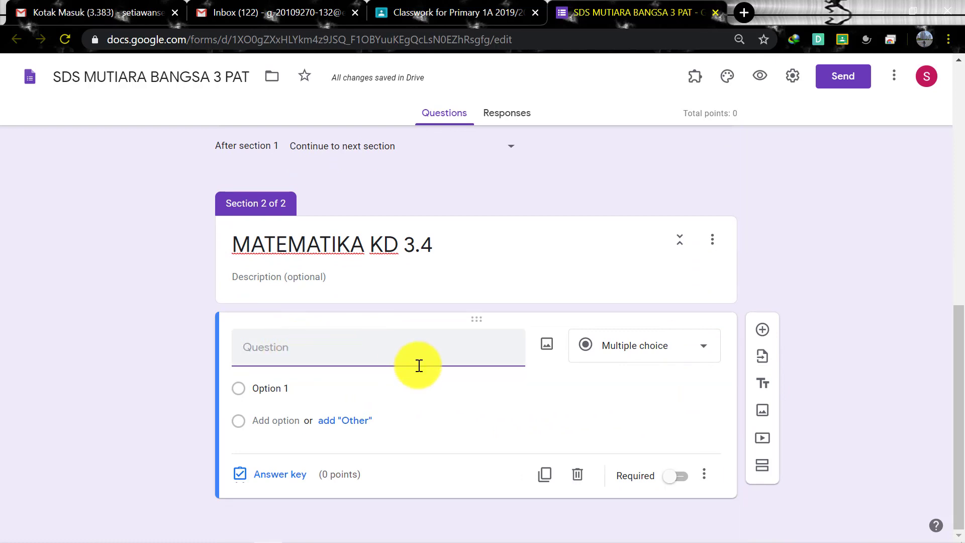
Enter the question text '3+2 = .....' in the new multiple-choice question
type("3+")
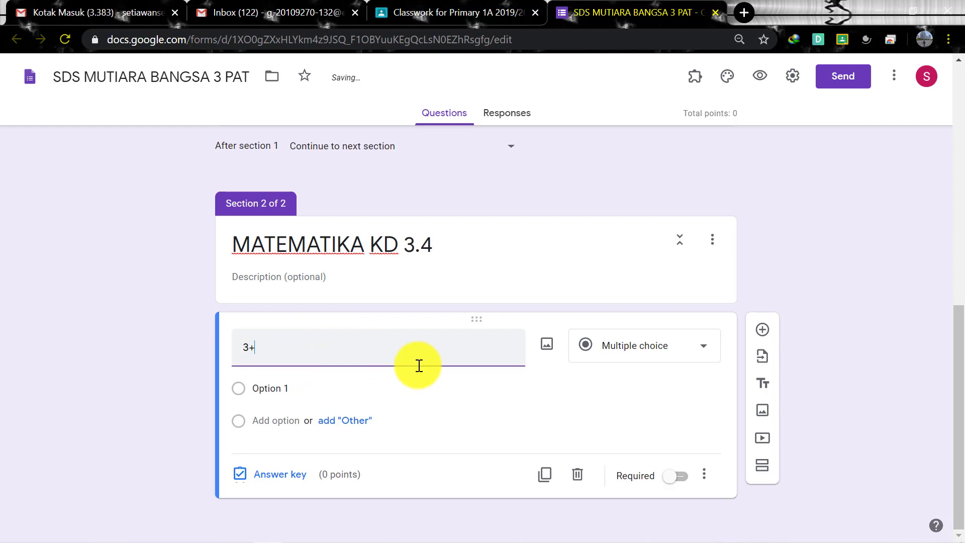
type("2 -")
left_click(286, 390)
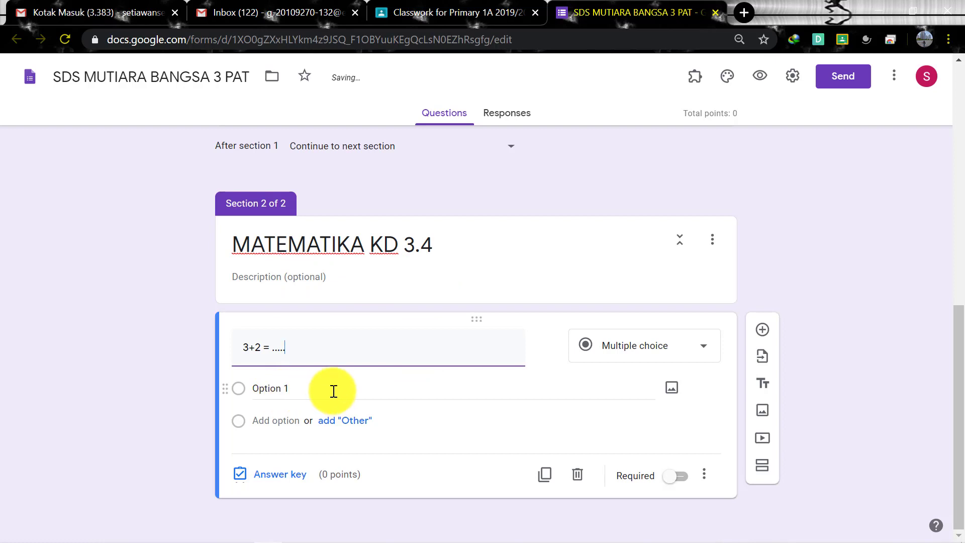
left_click(323, 351)
left_click_drag(315, 351, 234, 351)
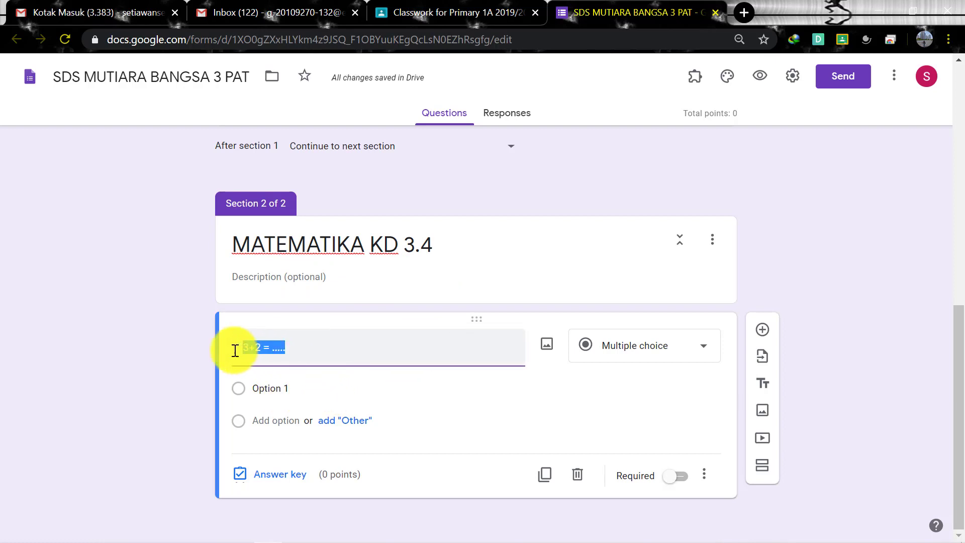
left_click(340, 345)
left_click(281, 395)
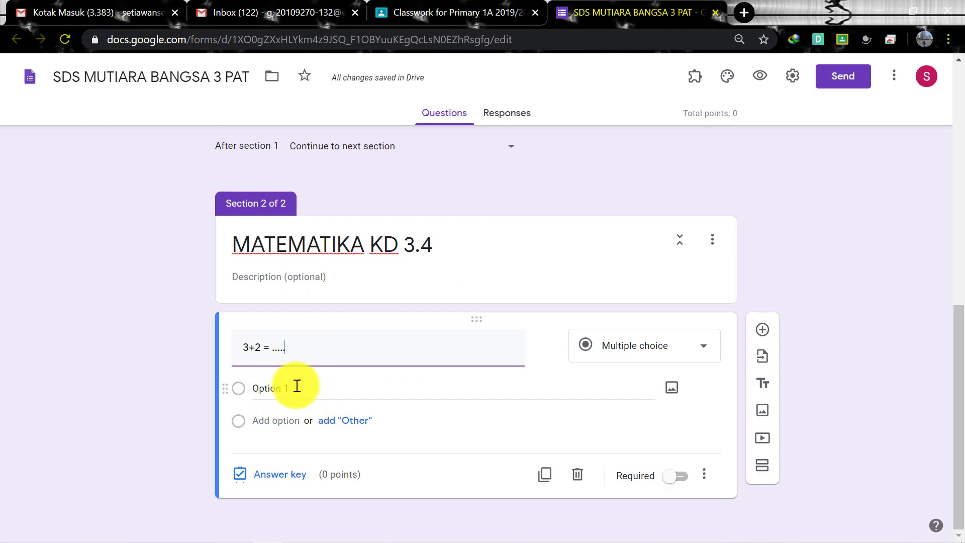
left_click(298, 386)
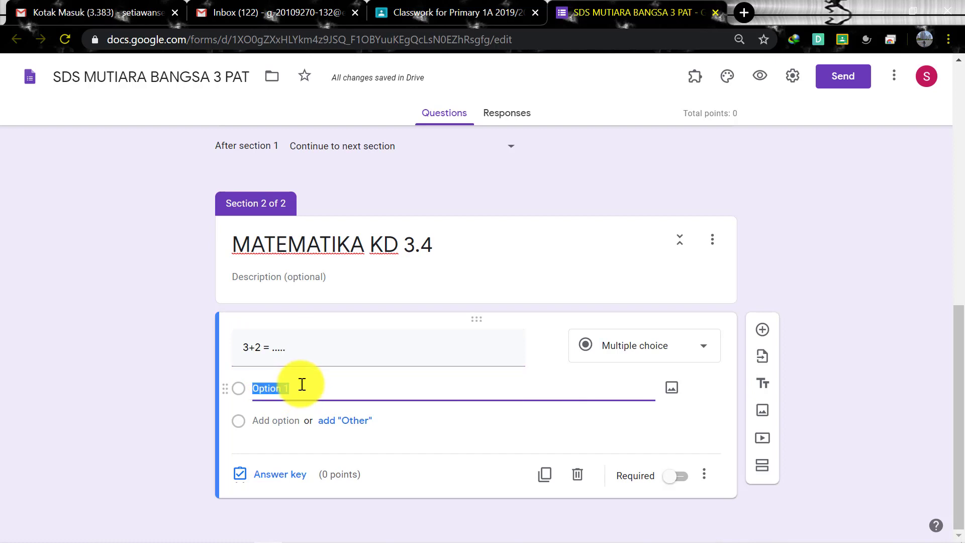
mouse_move(435, 542)
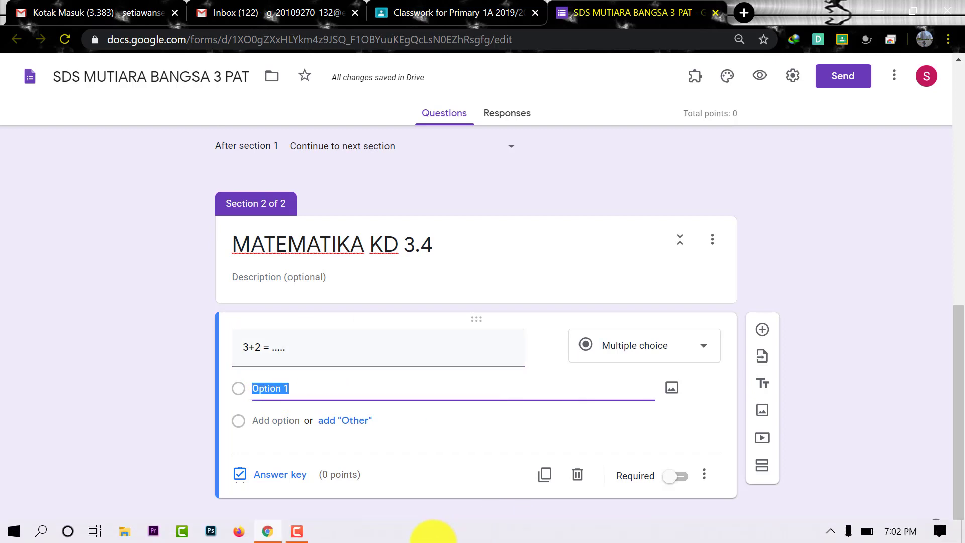
left_click(299, 538)
left_click(910, 505)
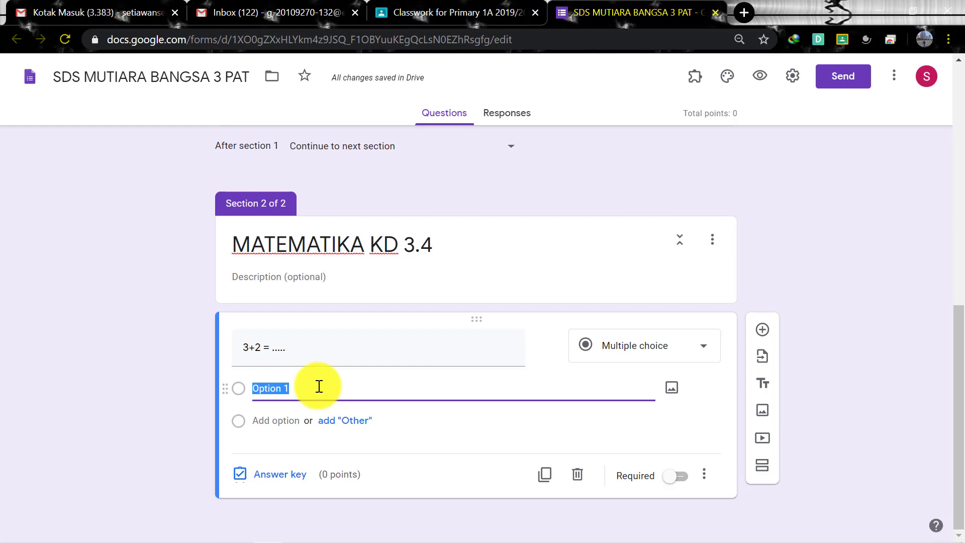
Fill in the answer choices 3, 4, 5 and 6
type("3")
key("Return")
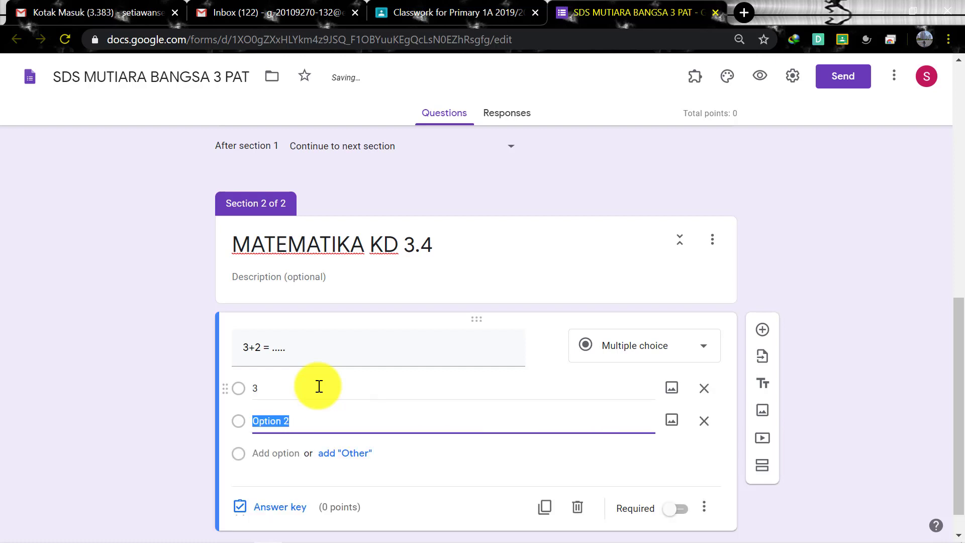
type("4")
key("Return")
type("5")
key("Return")
type("6")
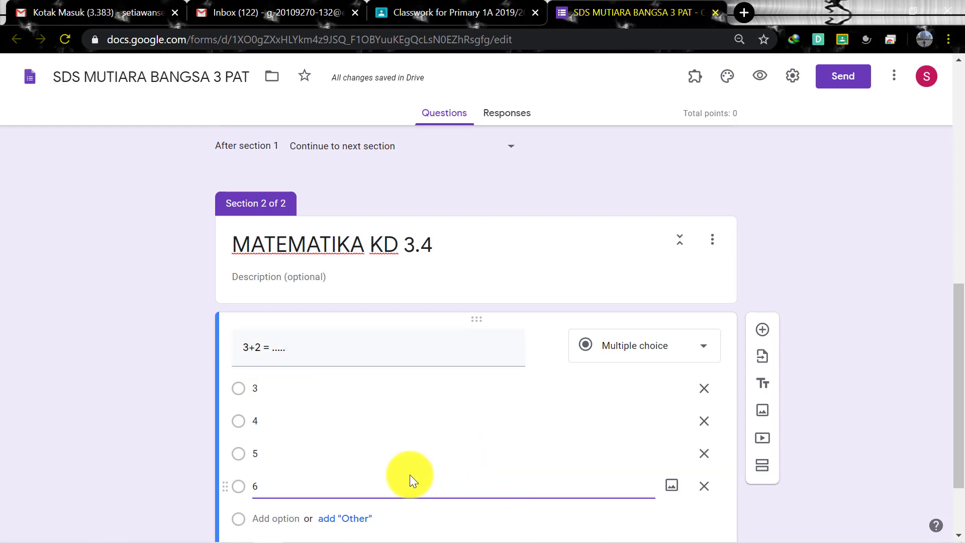
scroll(540, 417, "down", 1)
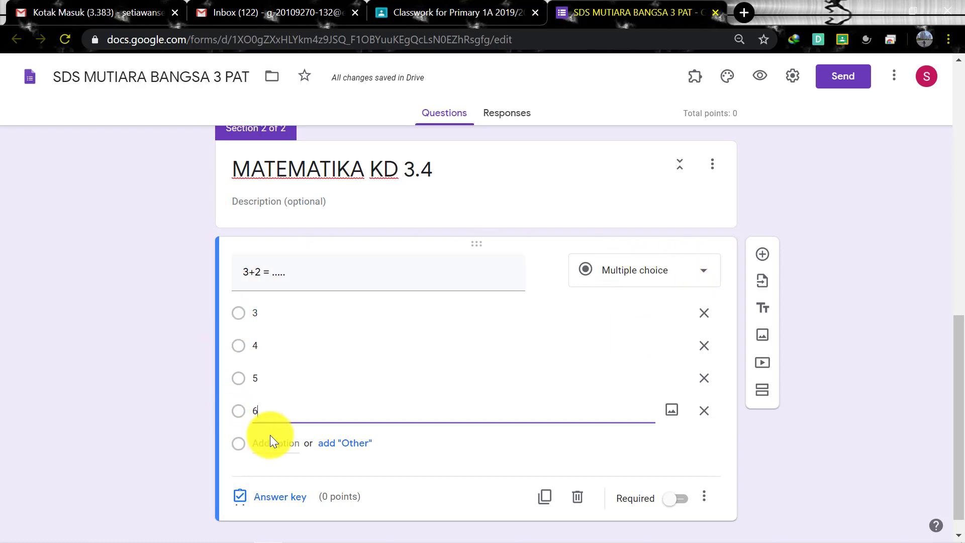
scroll(270, 435, "down", 1)
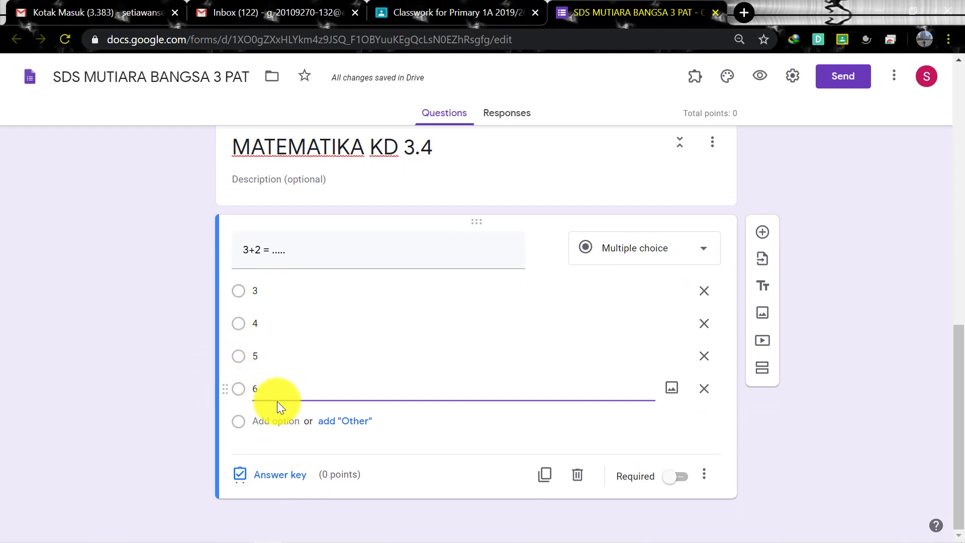
In the answer key, mark 5 as the only correct answer and set the question to 1 point
left_click(297, 477)
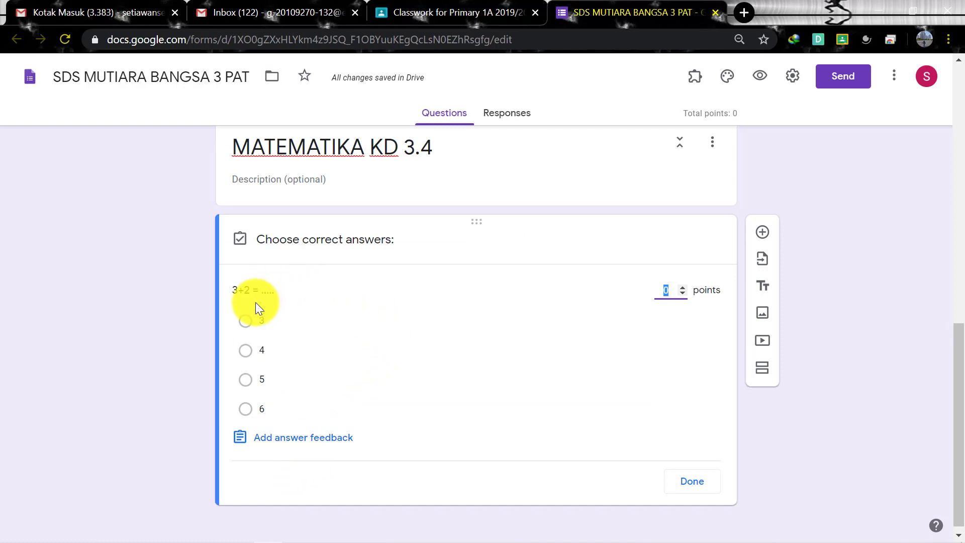
left_click(248, 385)
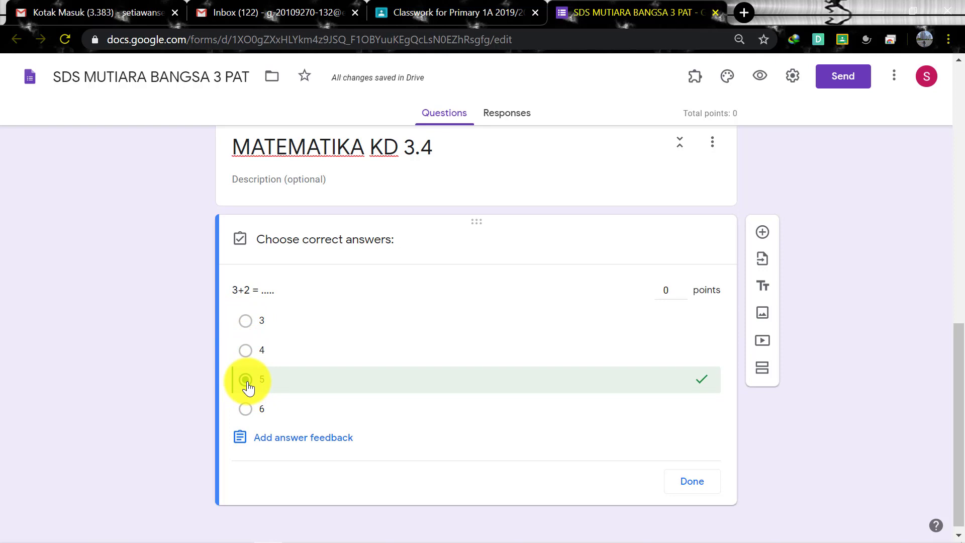
left_click(246, 352)
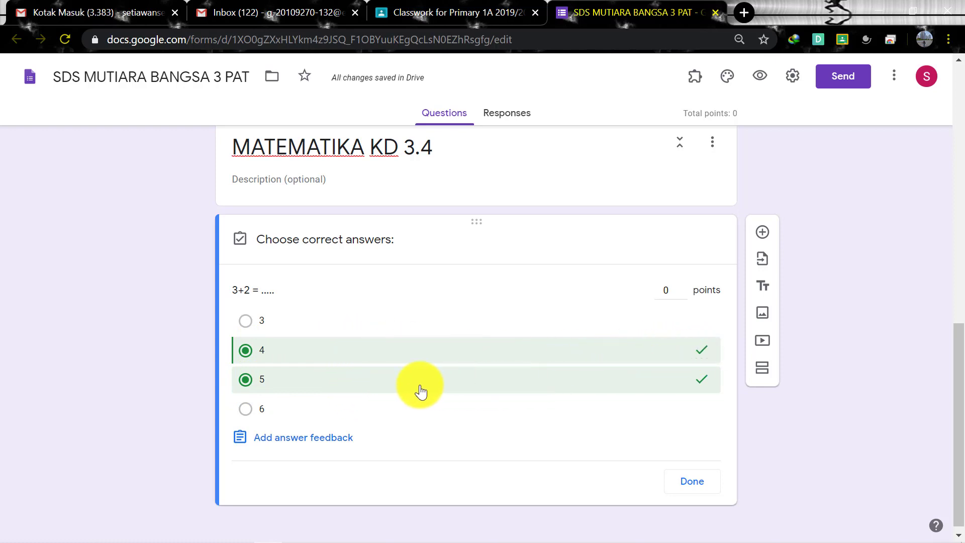
left_click(245, 350)
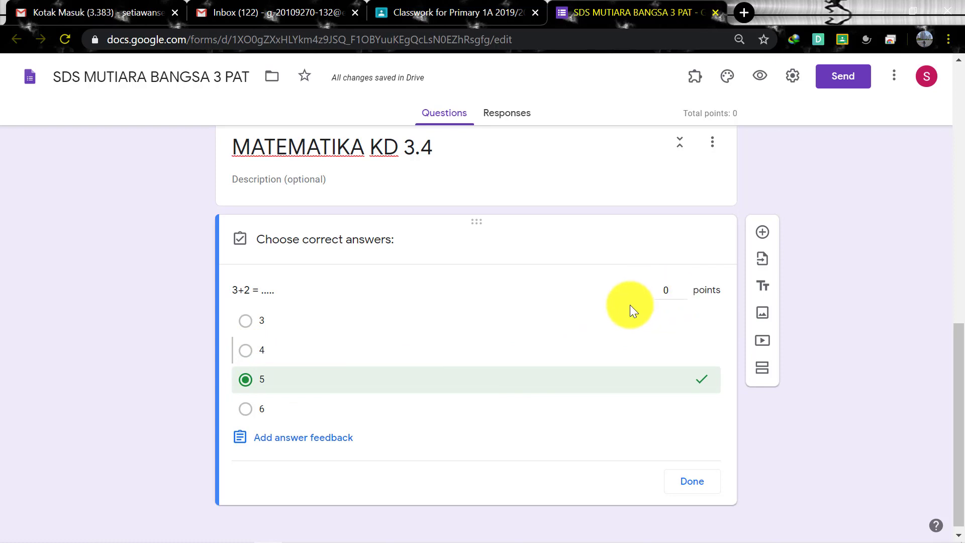
left_click(686, 288)
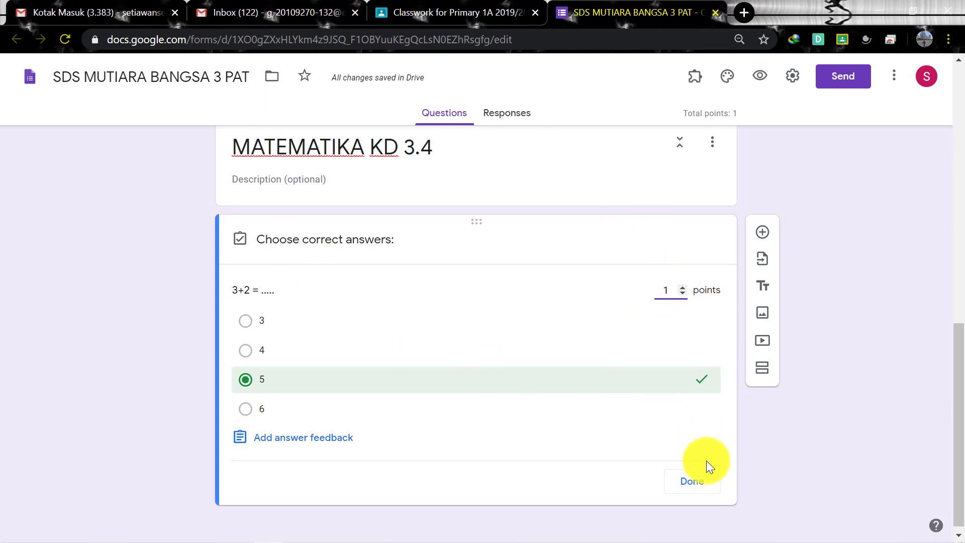
left_click(683, 482)
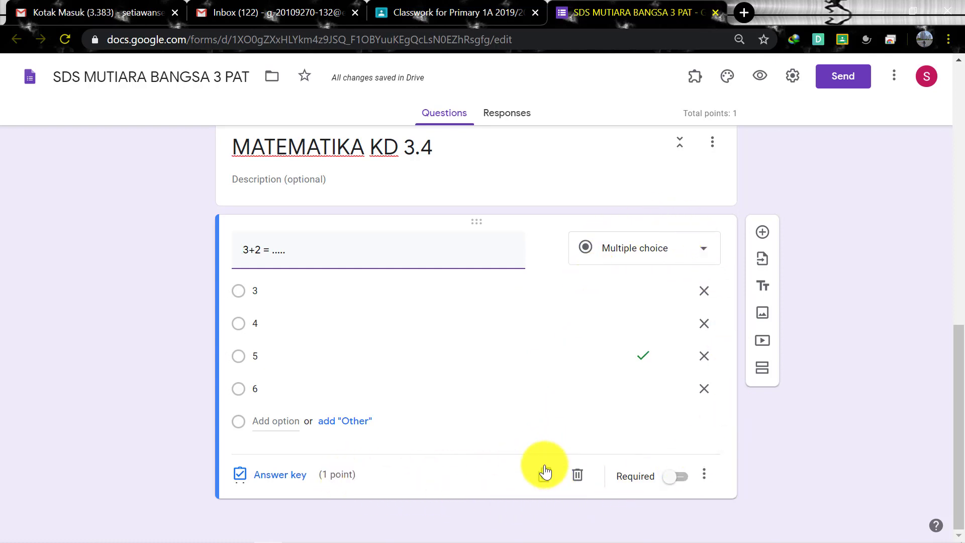
Turn on Shuffle option order for the 3+2 question and switch on Required
left_click(261, 254)
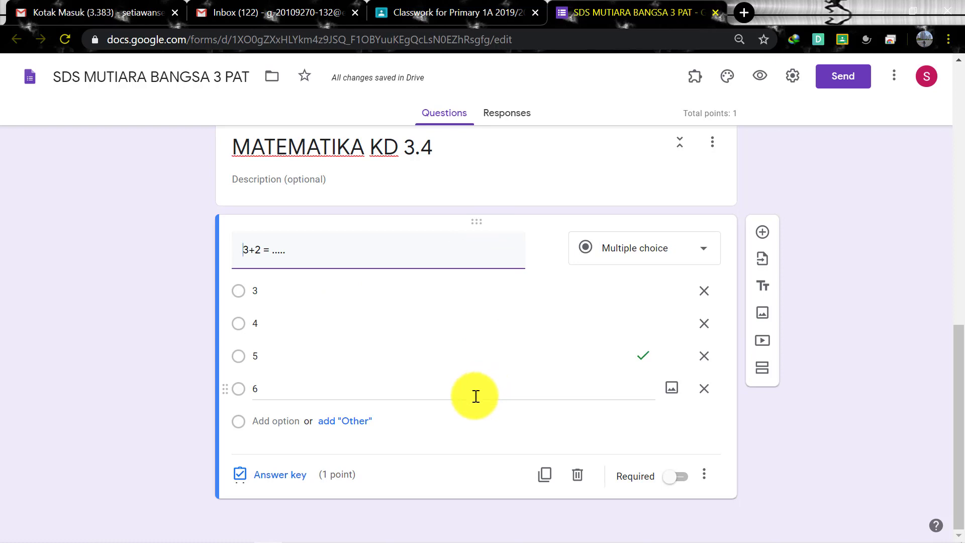
left_click(705, 476)
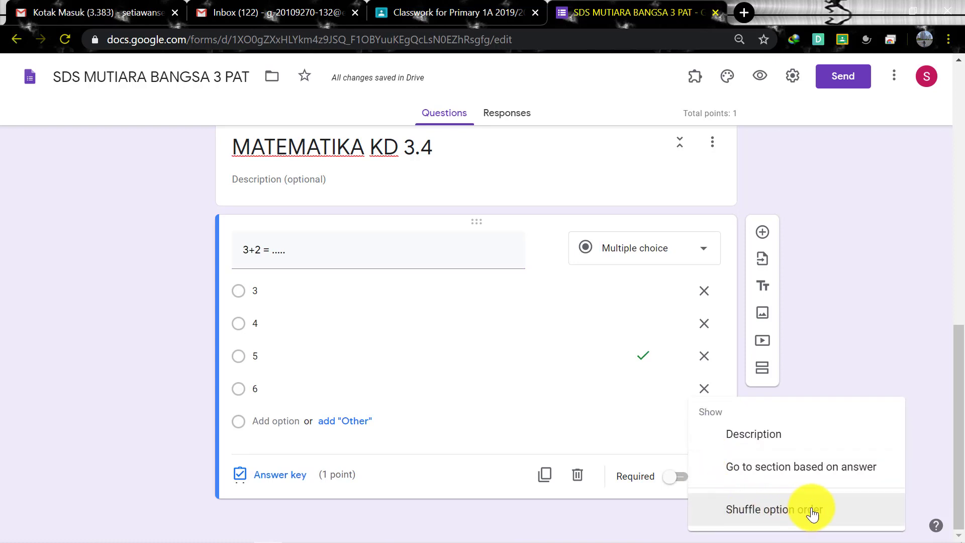
left_click(828, 510)
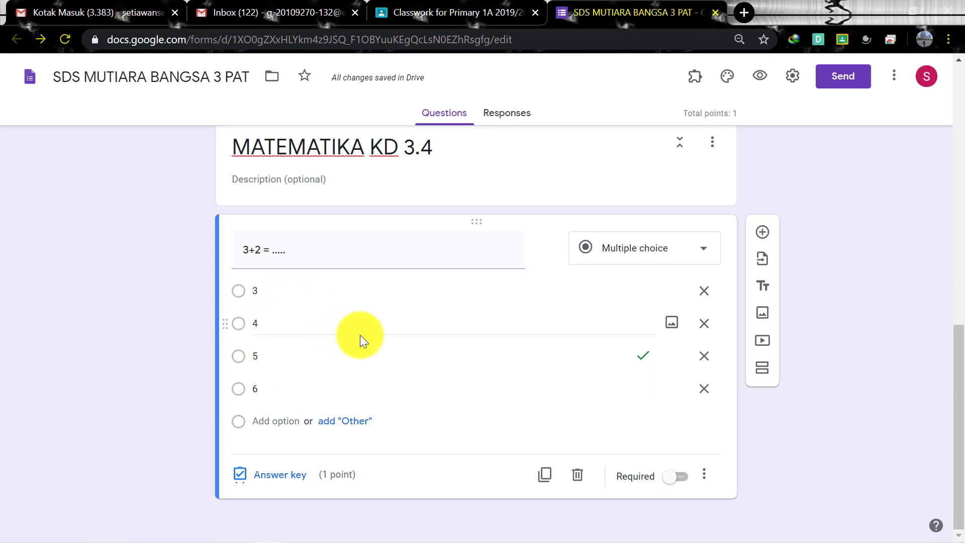
left_click(683, 480)
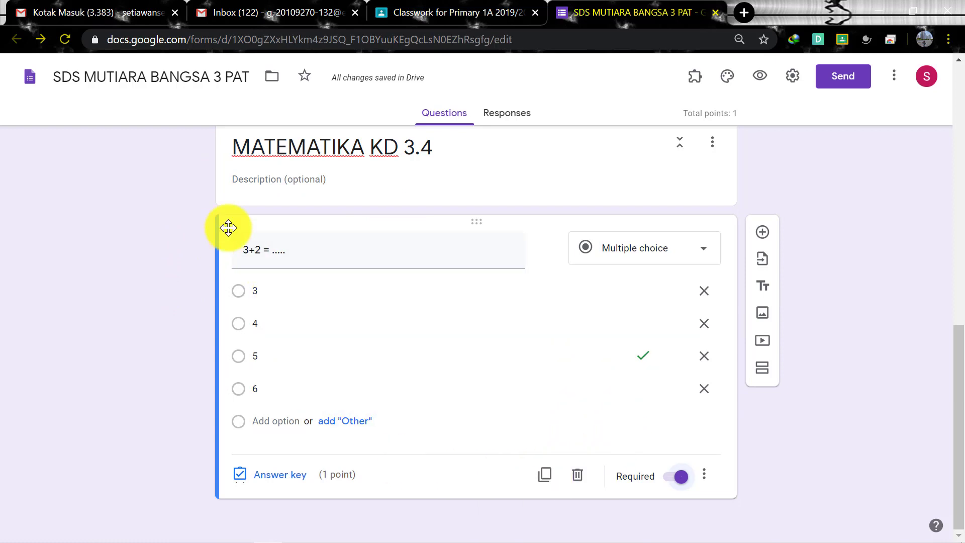
Duplicate the 3+2 question and retitle the copy '8 X 10 = .....'
left_click(545, 476)
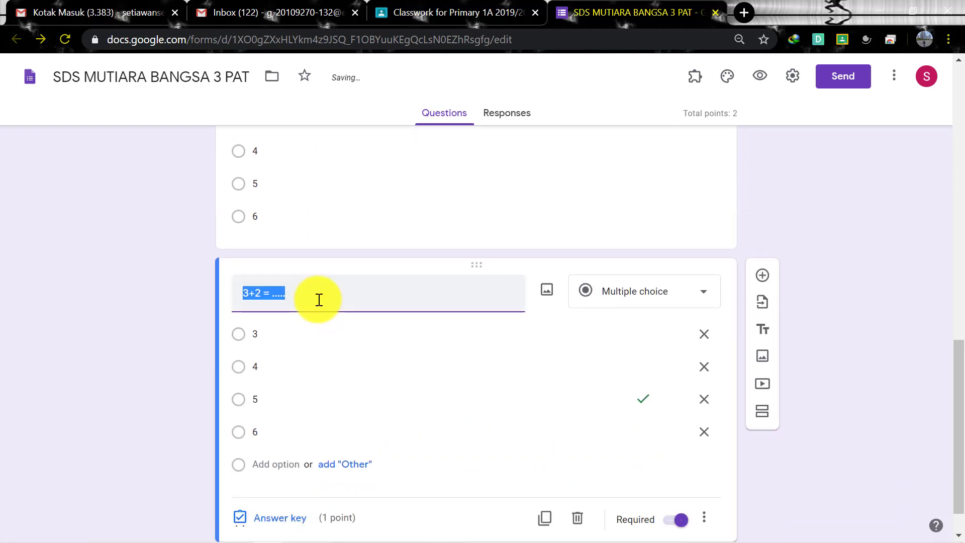
left_click(319, 300)
left_click_drag(319, 299, 242, 295)
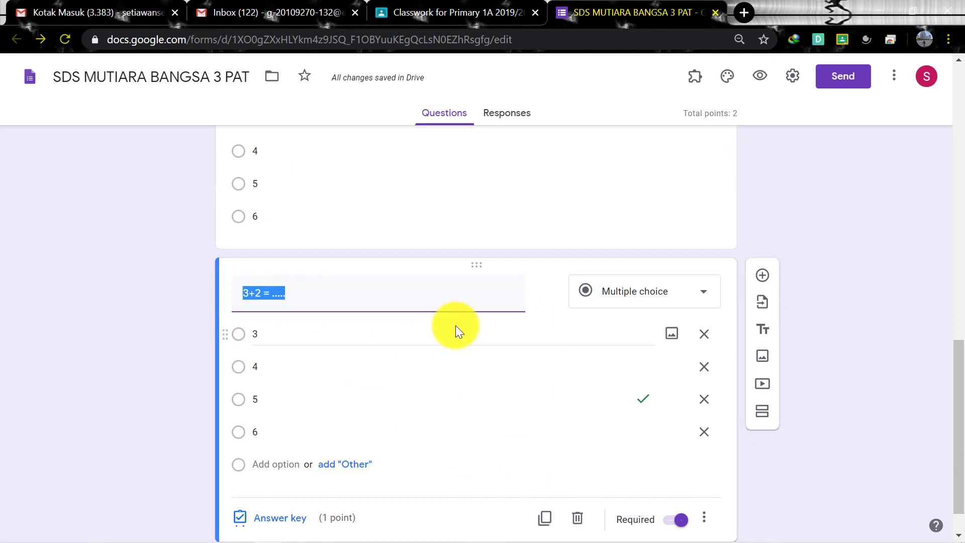
type("8")
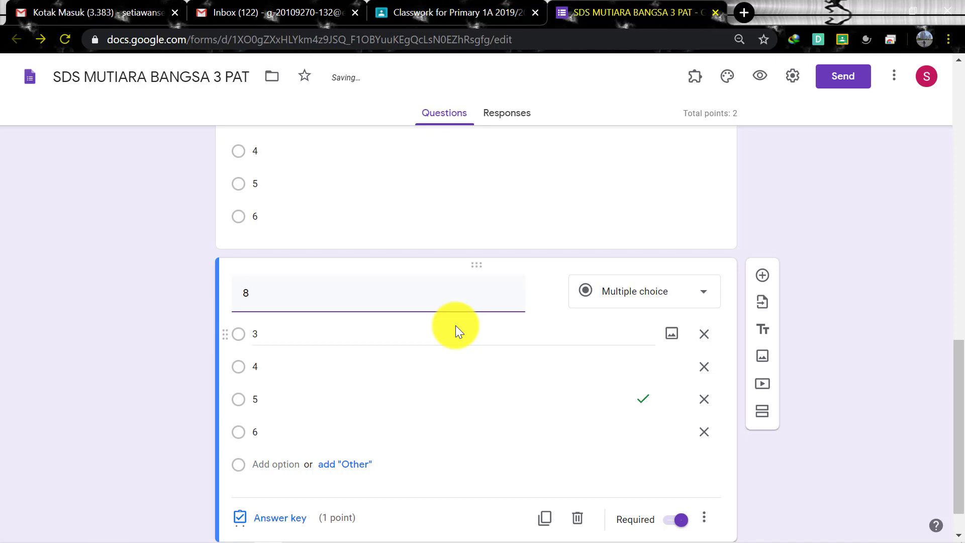
type(" X 10 = .....")
Replace the copy's answer choices with 70, 80, 90 and 100
left_click(407, 338)
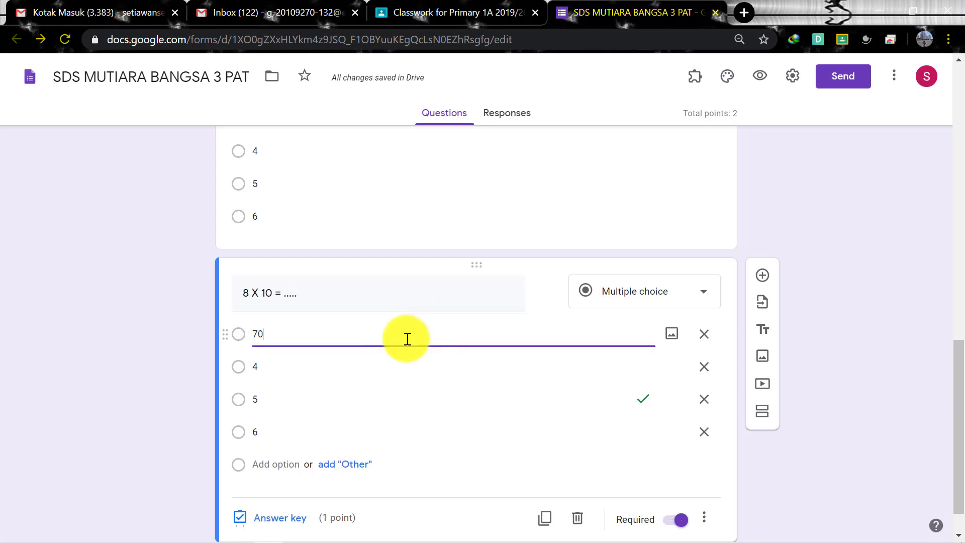
key("Tab")
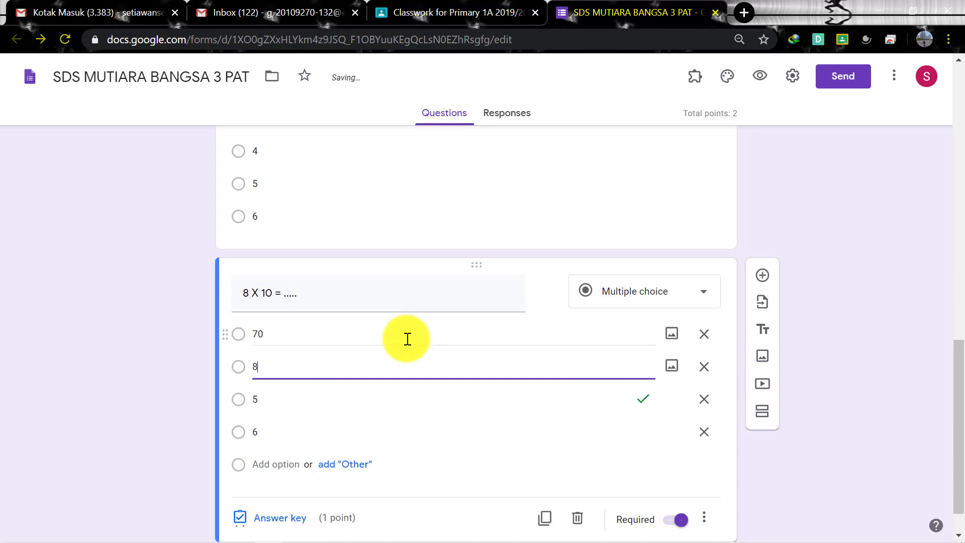
type("80")
key("Tab")
type("90")
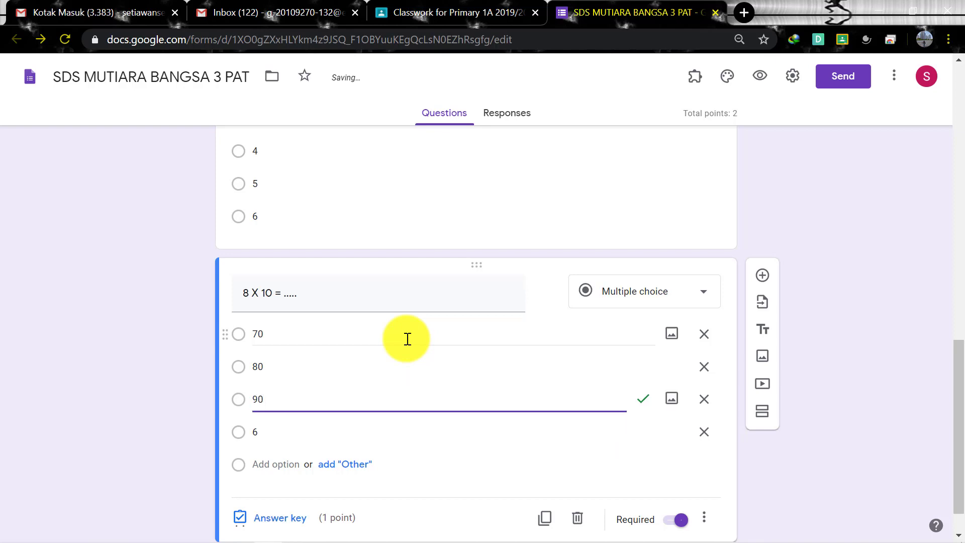
key("Tab")
type("100")
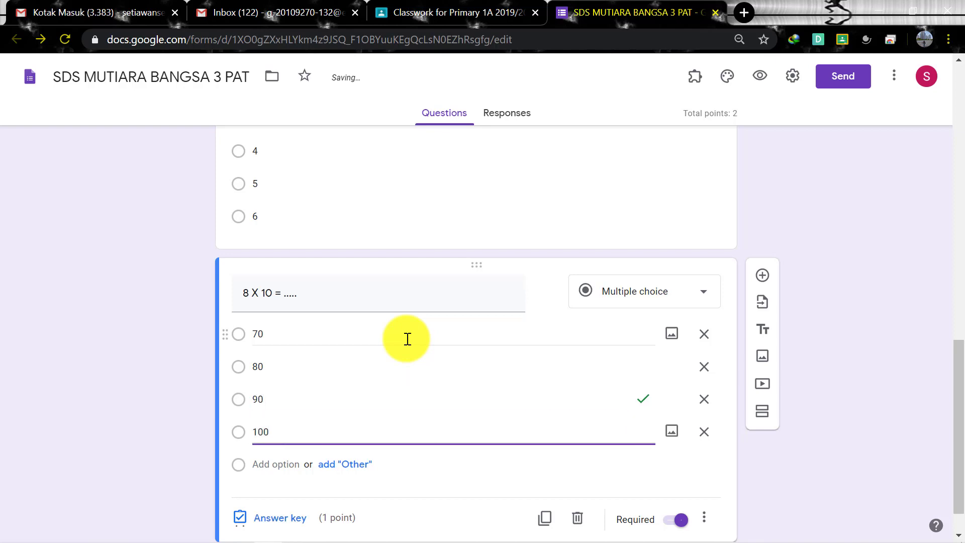
Set 80 as the only correct answer for the 8 X 10 question, worth 1 point
scroll(703, 307, "down", 2)
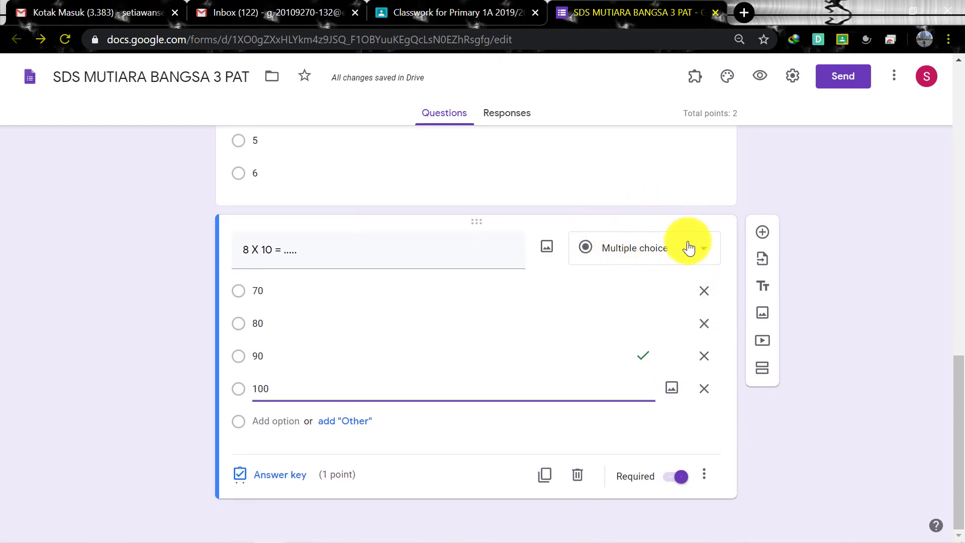
left_click(704, 474)
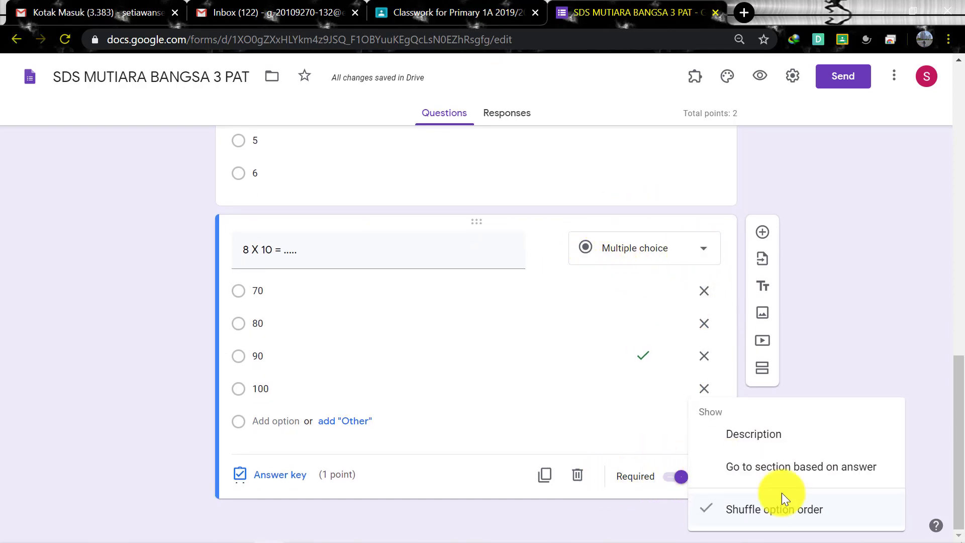
left_click(638, 509)
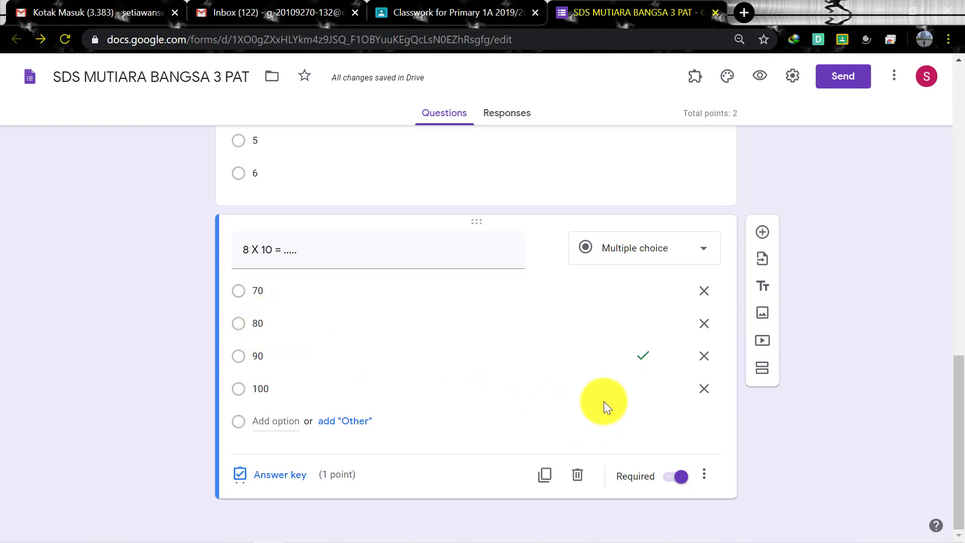
left_click(291, 481)
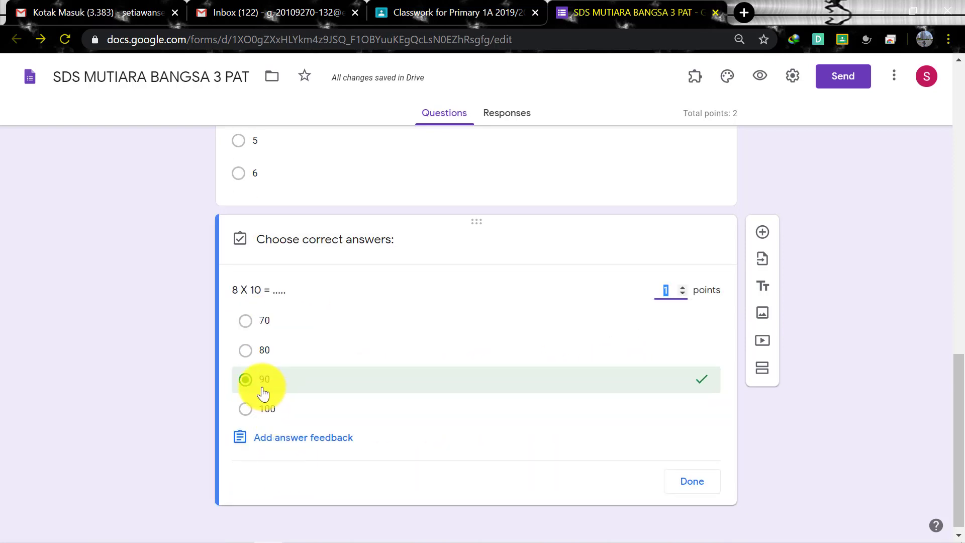
left_click(246, 351)
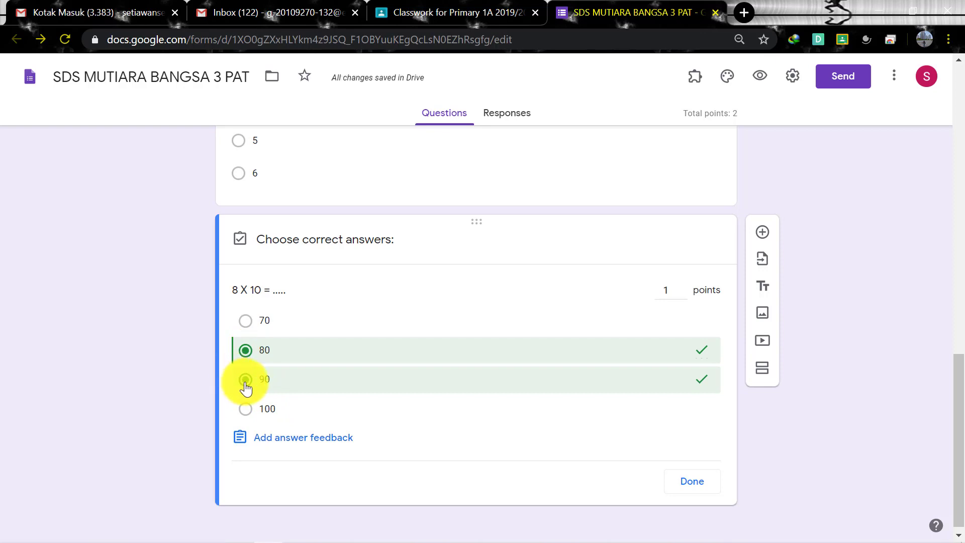
left_click(246, 387)
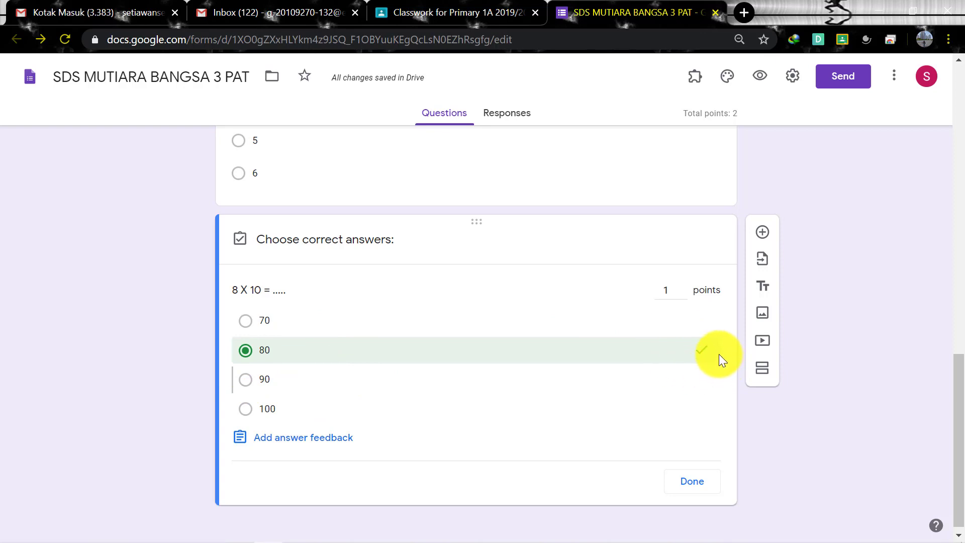
left_click(690, 484)
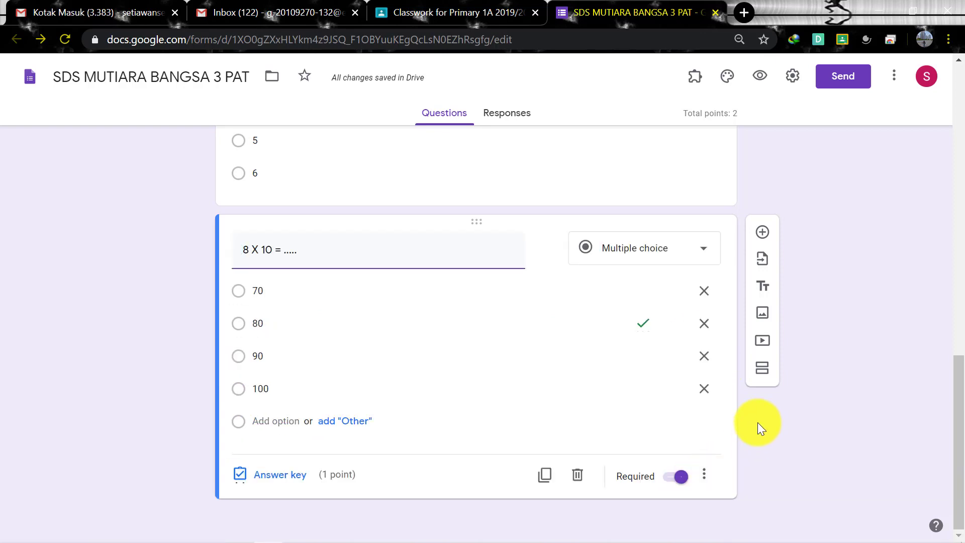
scroll(759, 427, "up", 3)
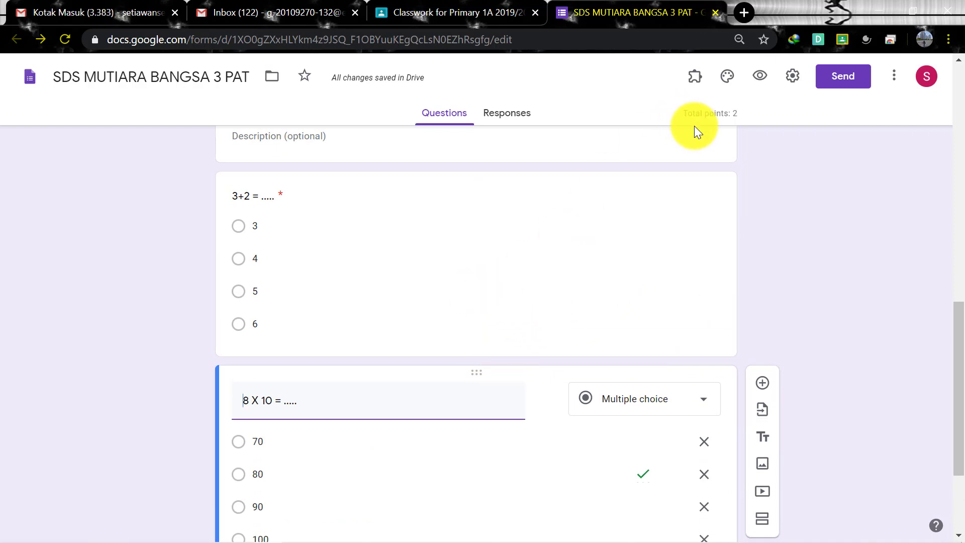
Upload the wallpaper picture from Saved Pictures as an image on the 8 X 10 question
mouse_move(872, 534)
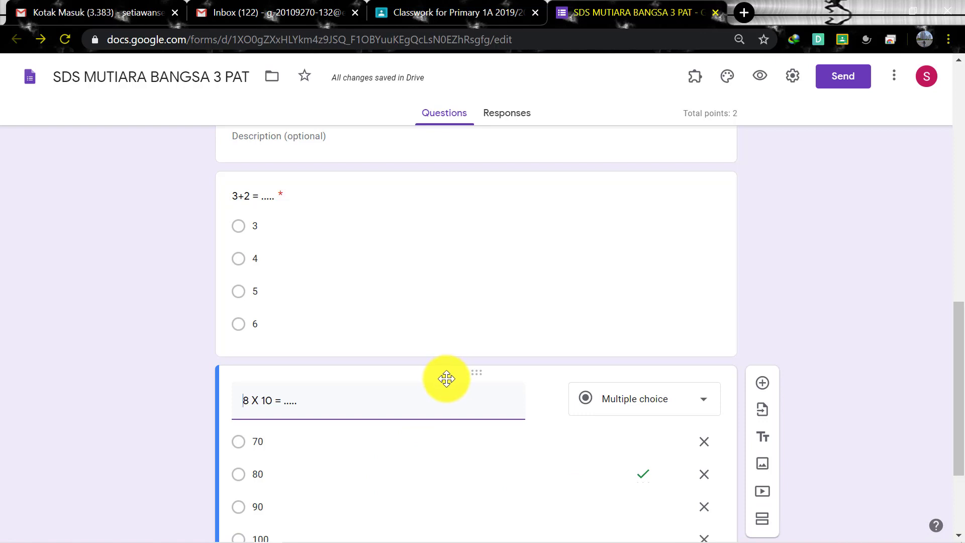
mouse_move(474, 405)
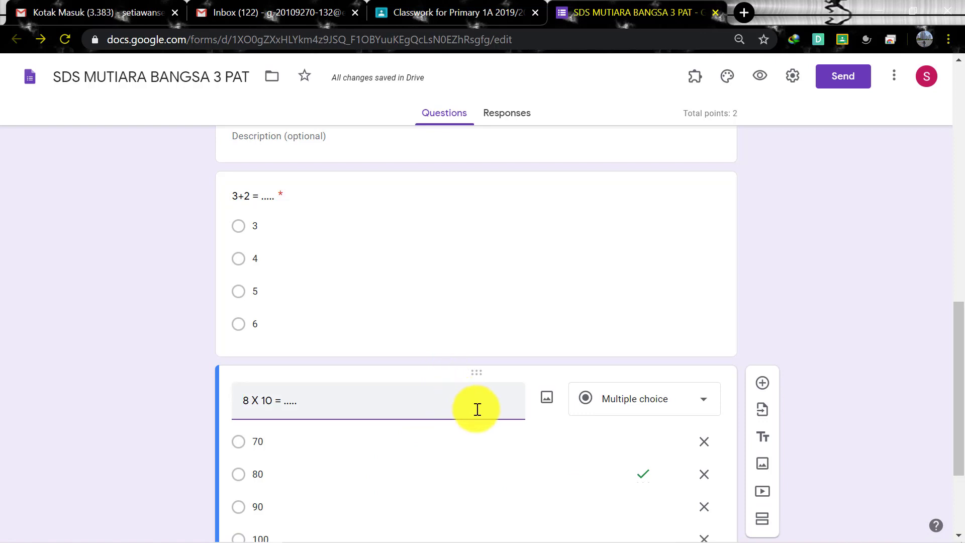
left_click(545, 409)
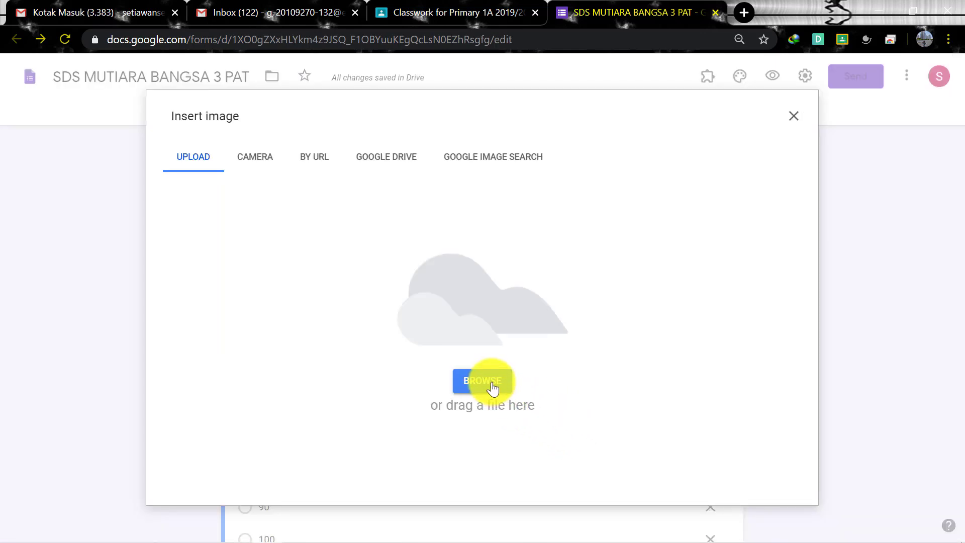
left_click(492, 385)
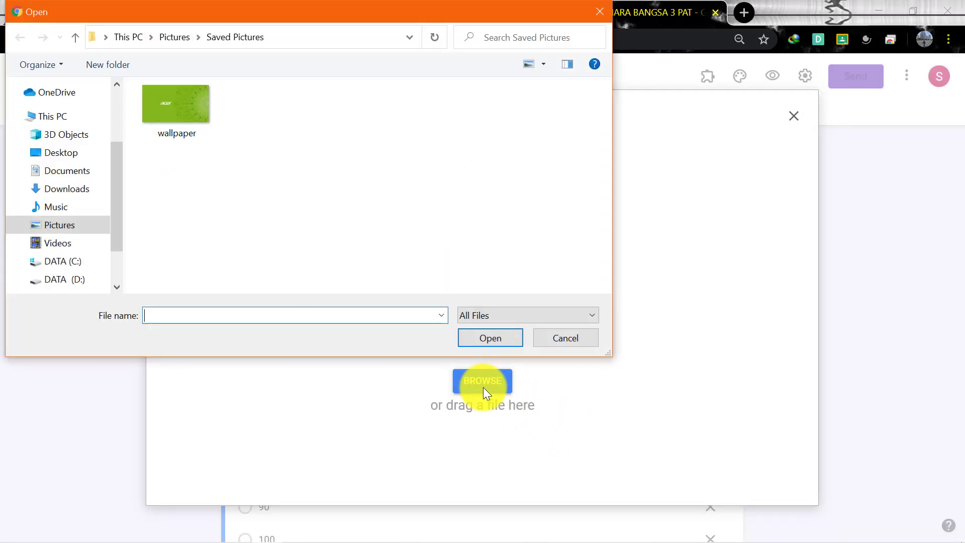
left_click(179, 114)
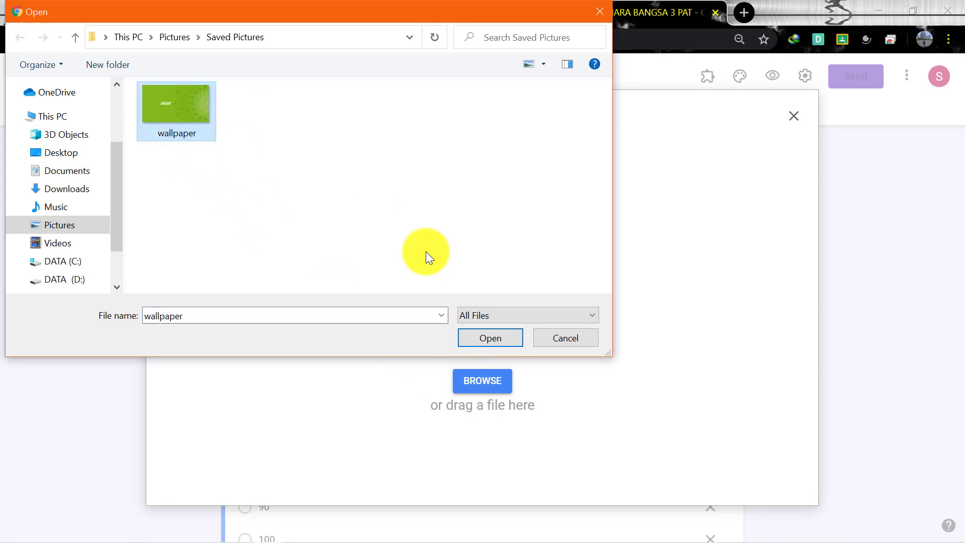
left_click(481, 338)
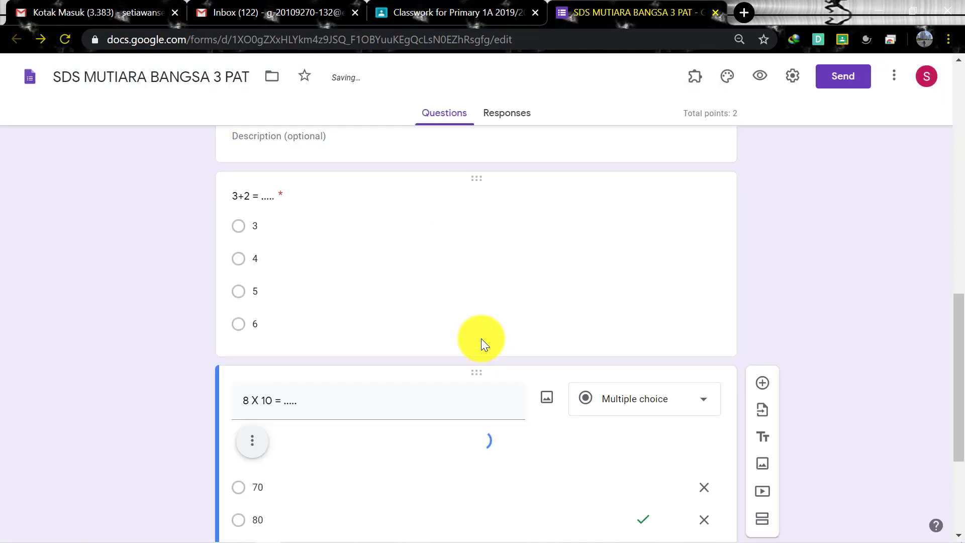
Remove the inserted wallpaper image from the 8 X 10 question
scroll(587, 387, "down", 6)
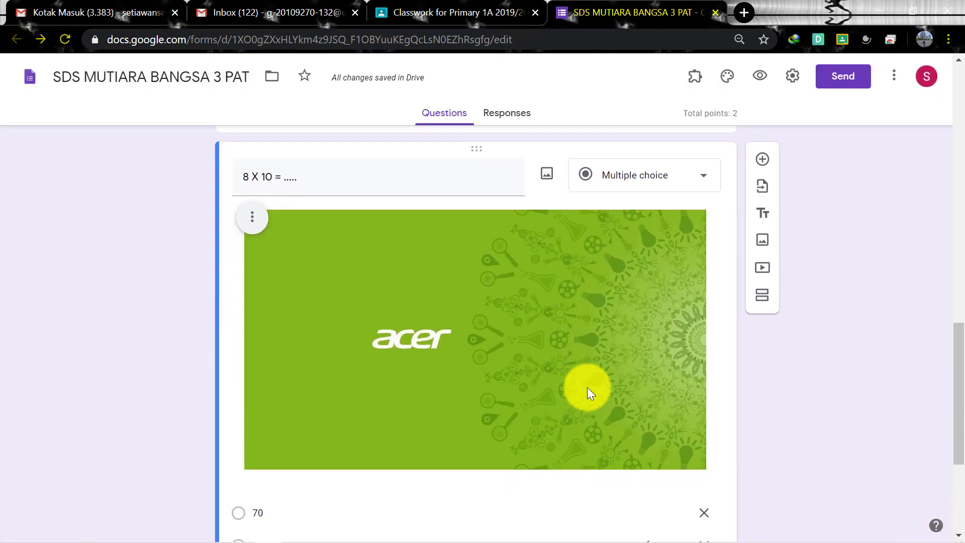
scroll(587, 387, "up", 2)
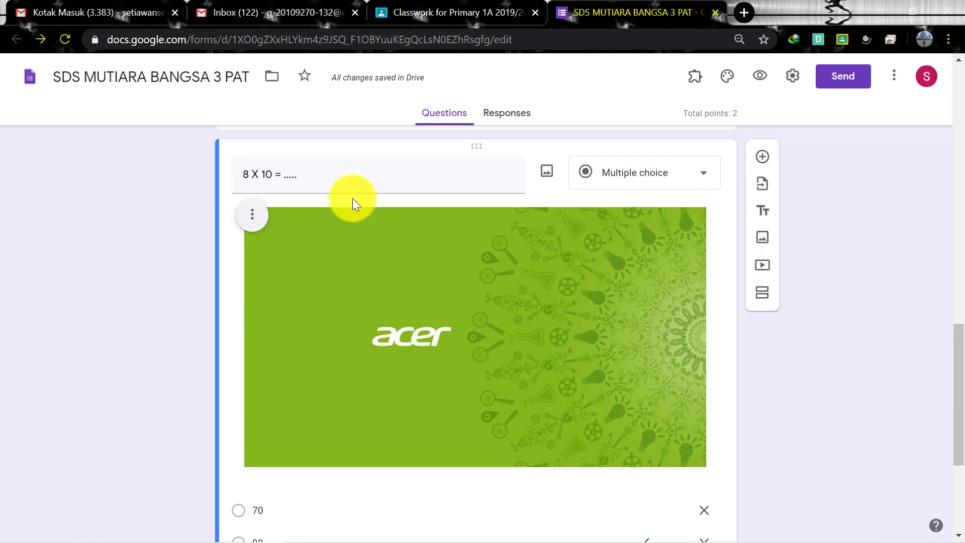
scroll(463, 304, "down", 2)
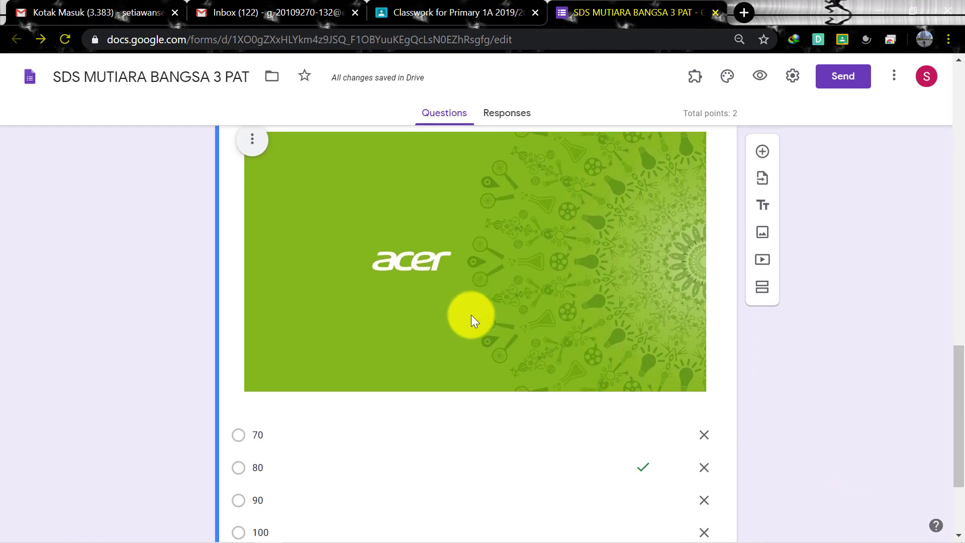
scroll(472, 316, "up", 2)
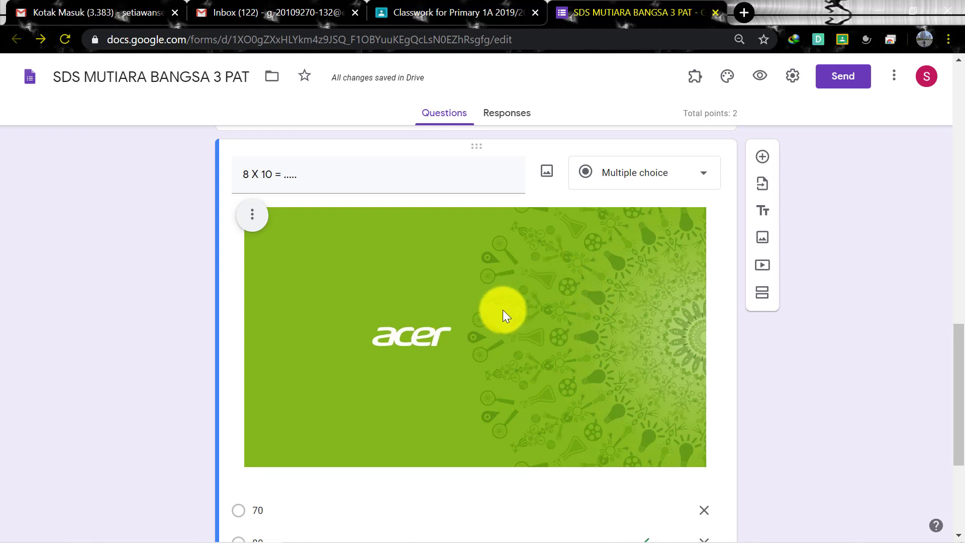
left_click(252, 216)
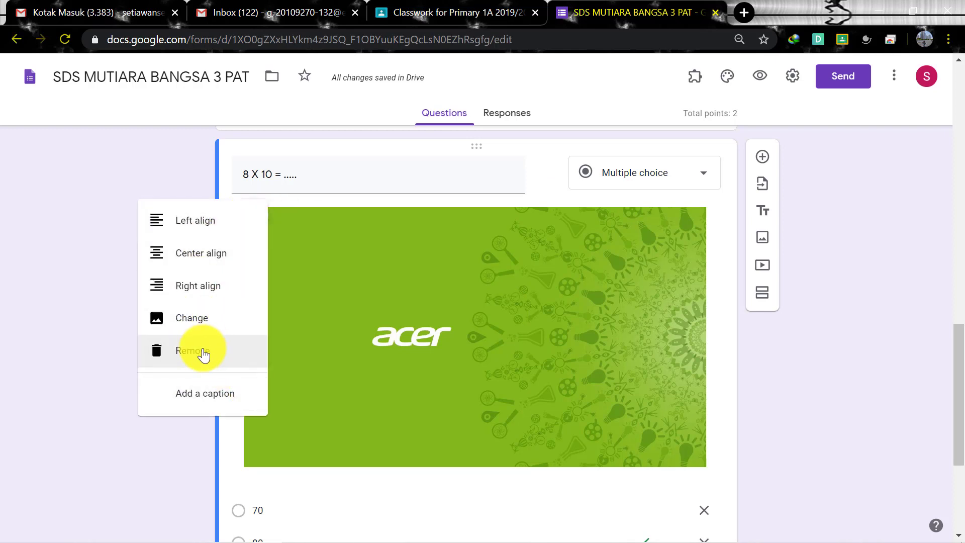
left_click(199, 351)
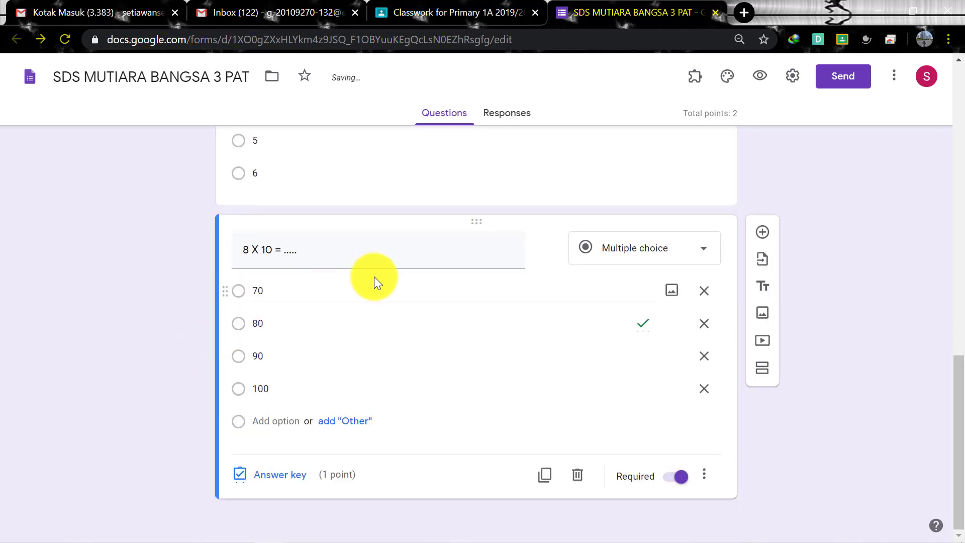
Launch Microsoft Word from the Start menu and create a new blank document
mouse_move(10, 535)
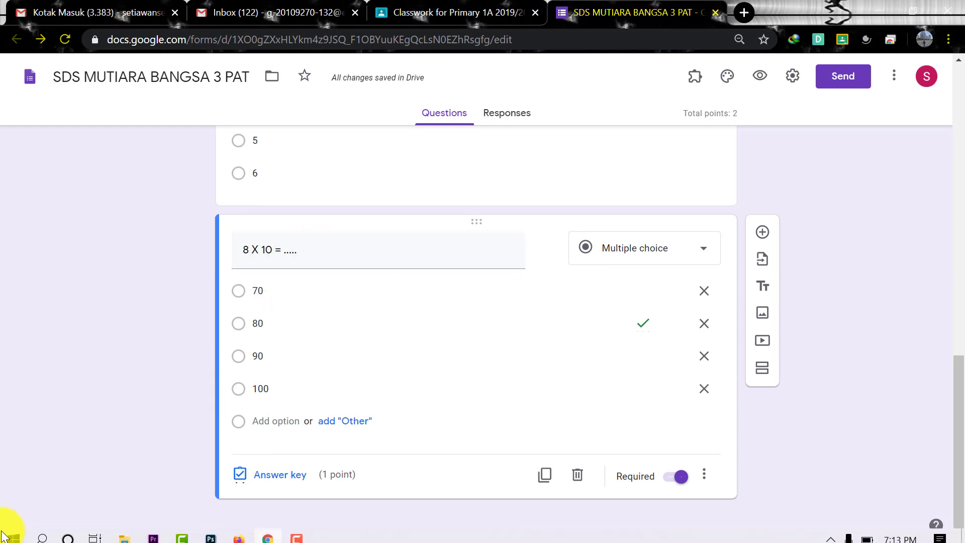
left_click(12, 533)
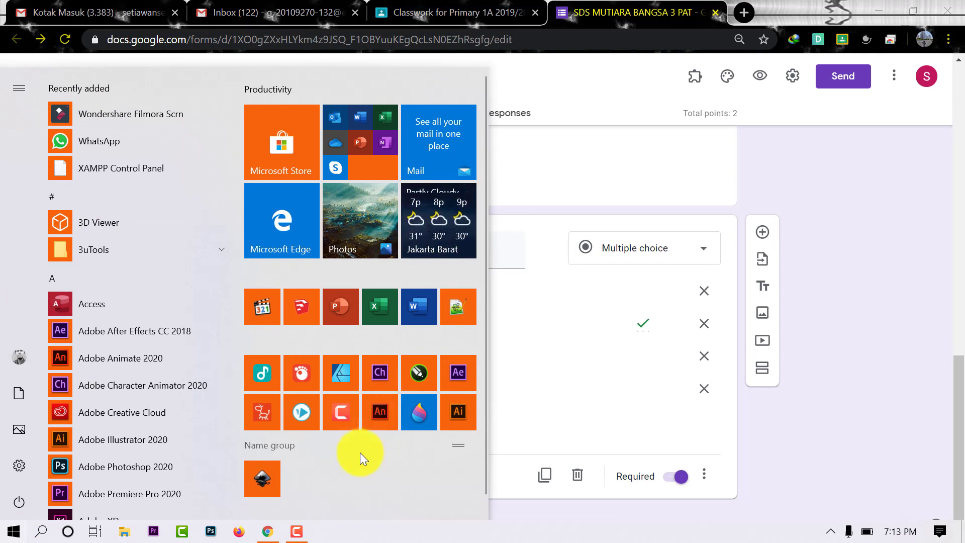
left_click(412, 316)
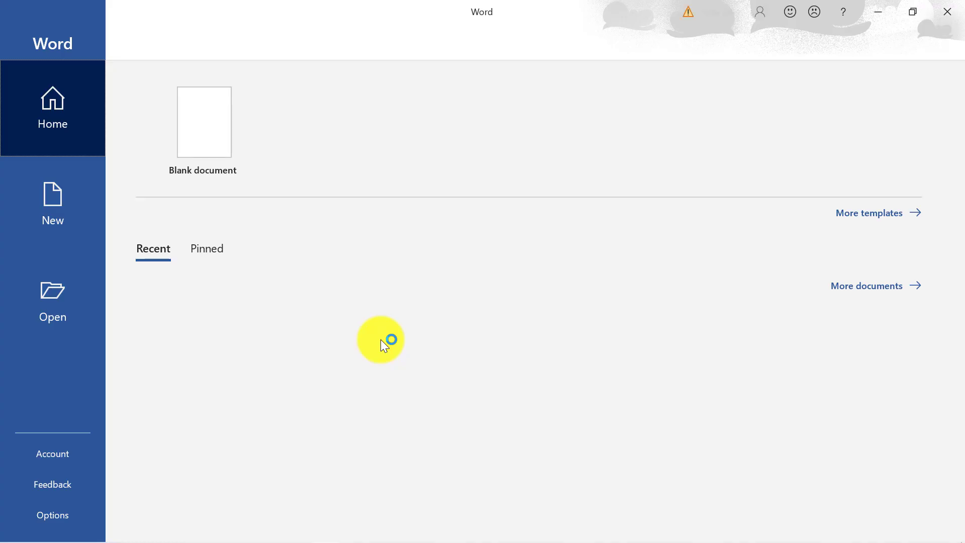
left_click(231, 144)
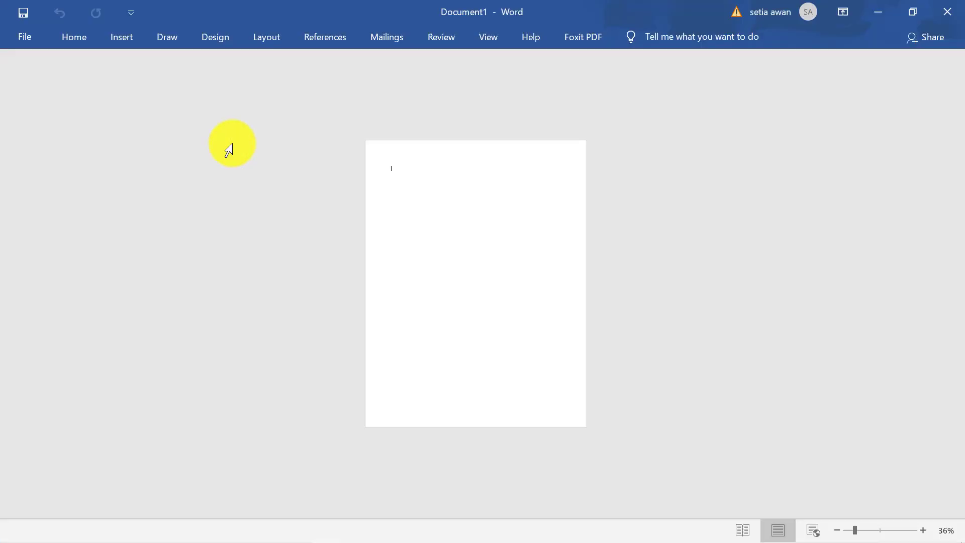
Zoom the page to 72% and expand the Home ribbon
left_click(869, 531)
left_click_drag(872, 526, 868, 525)
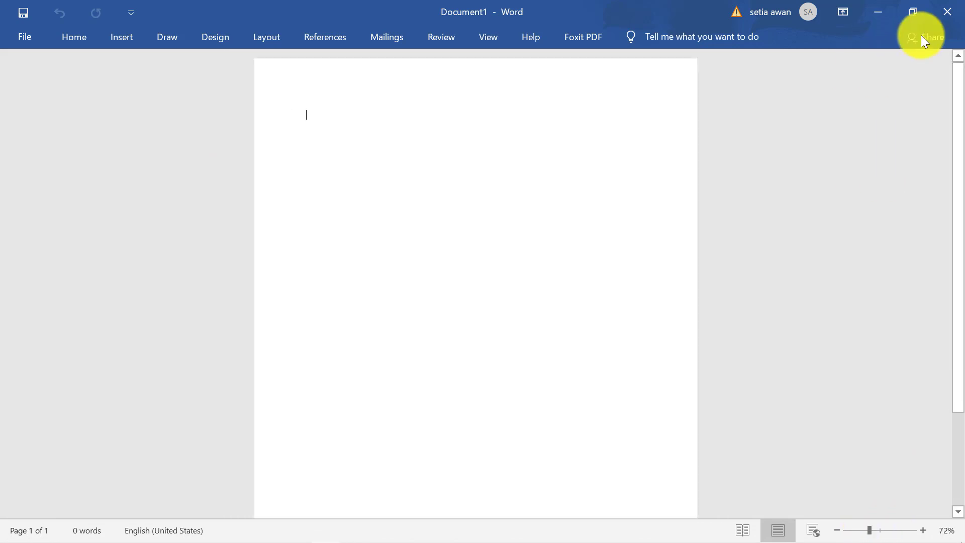
left_click(69, 42)
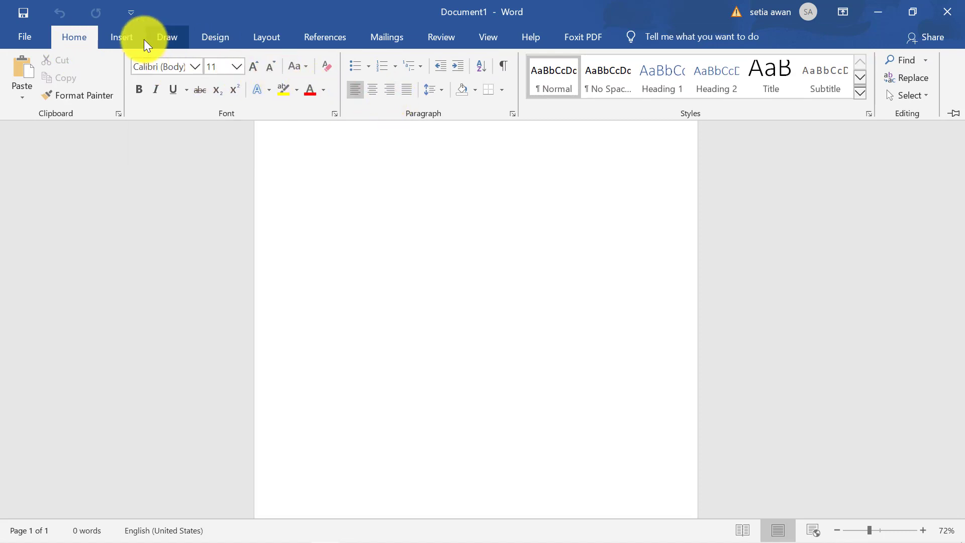
Insert a 3-column, 4-row table into the Word document and resize it
left_click(128, 38)
left_click(114, 84)
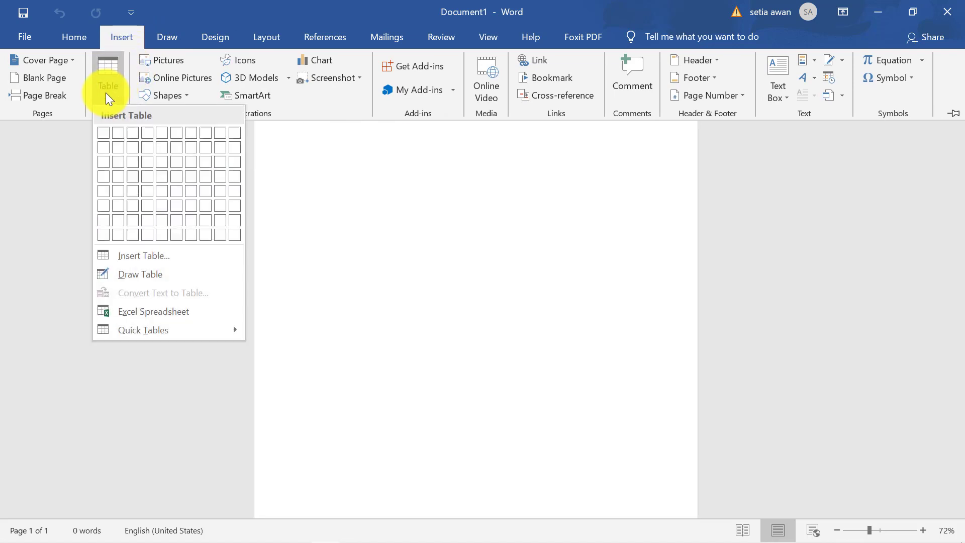
left_click(131, 180)
left_click_drag(648, 153, 583, 225)
Fill the table with headers NO, NAMA, KELAS and rows 1–3 with pupil names and classes 1–3
left_click(359, 131)
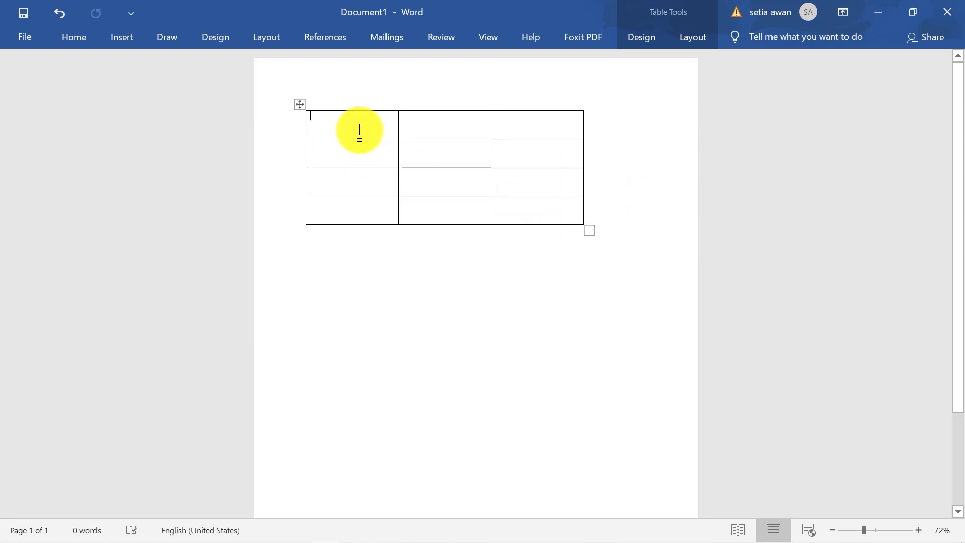
type("NO")
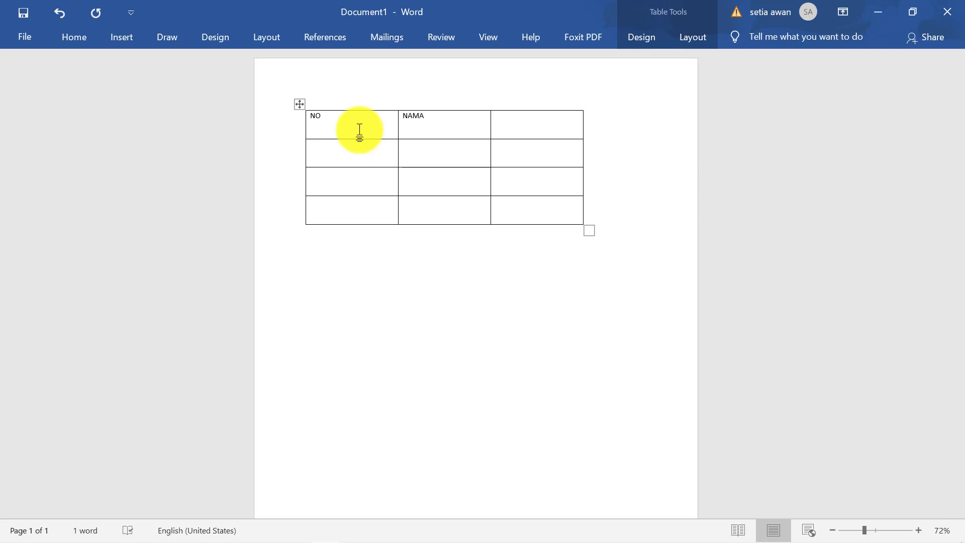
type("KELAS")
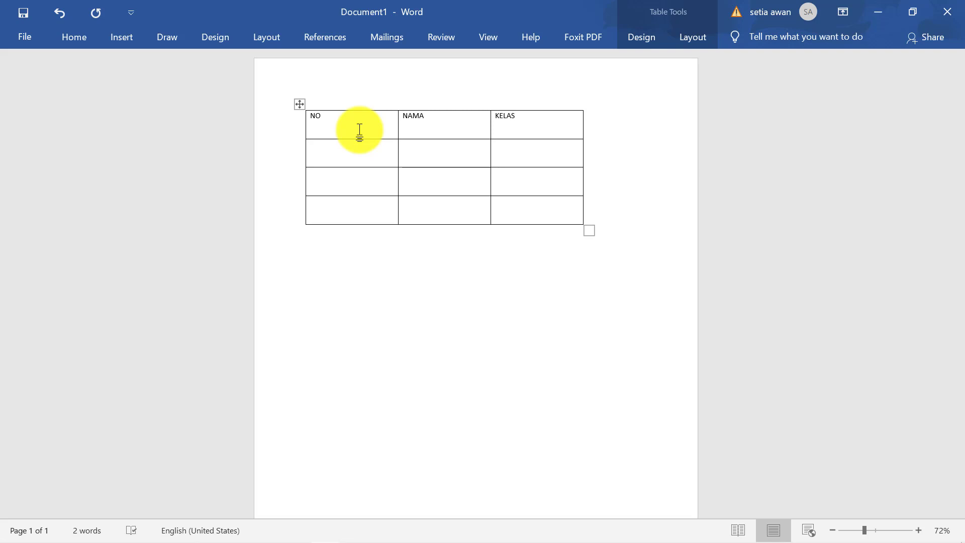
left_click(384, 145)
type("1")
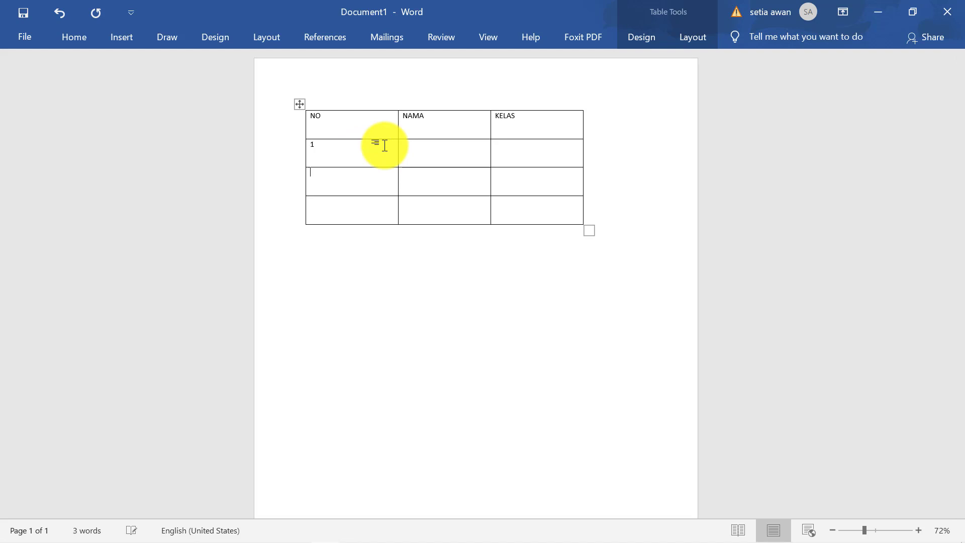
key("Down")
key("Up")
key("Up")
key("Up")
type("IN")
key("Down")
type("1")
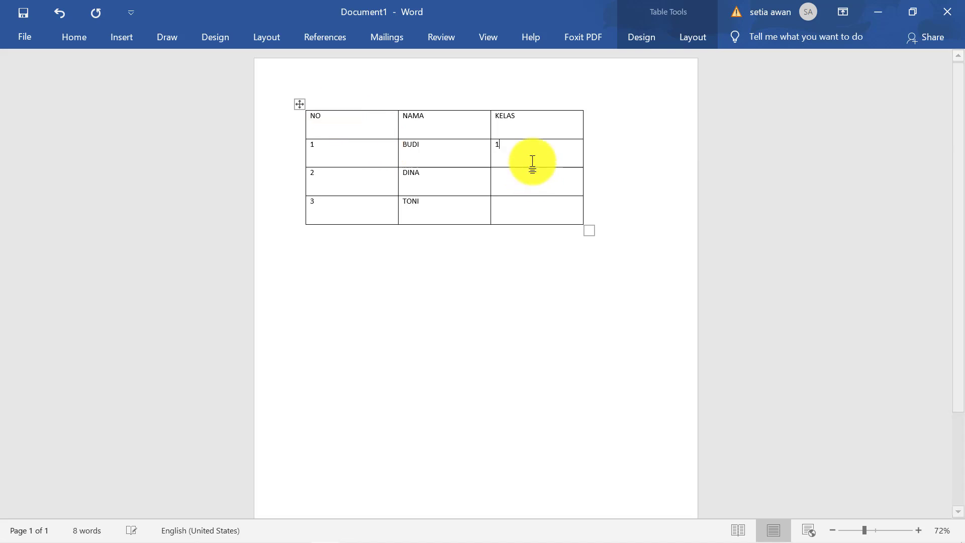
type("2")
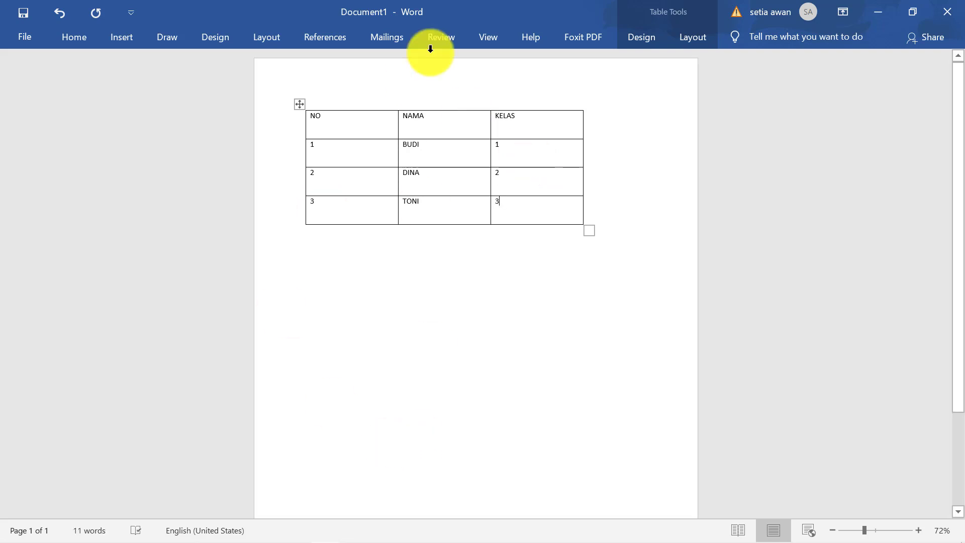
Enlarge the table and move it lower on the page
left_click_drag(587, 231, 599, 247)
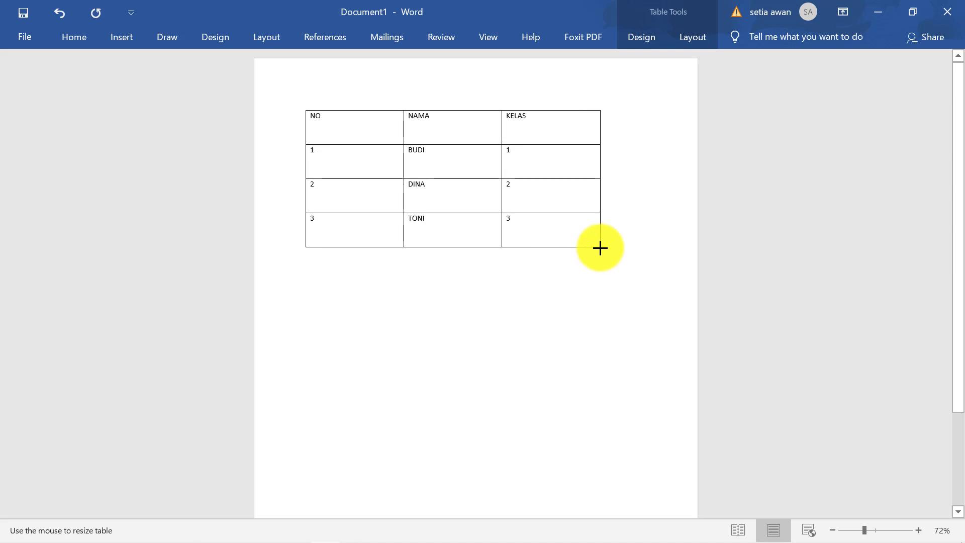
left_click(704, 255)
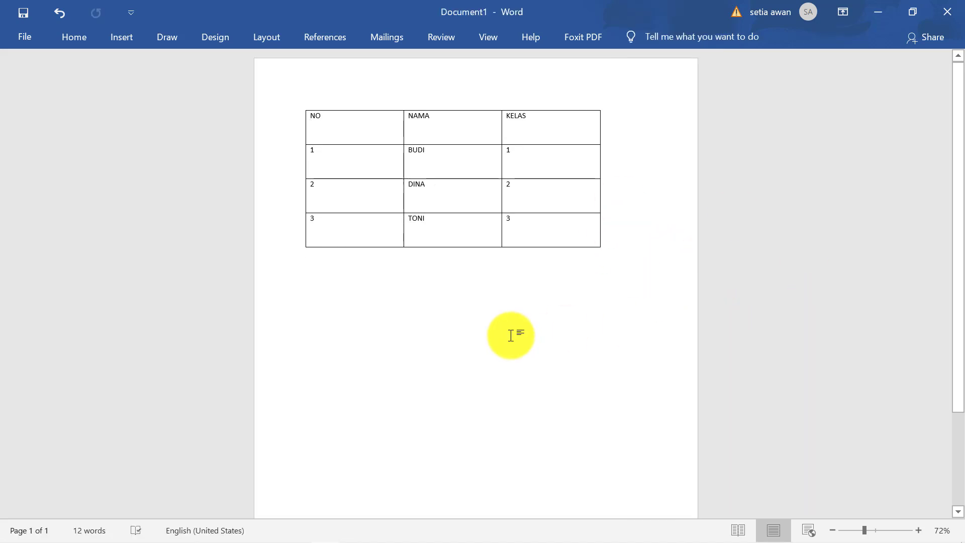
left_click_drag(302, 107, 303, 144)
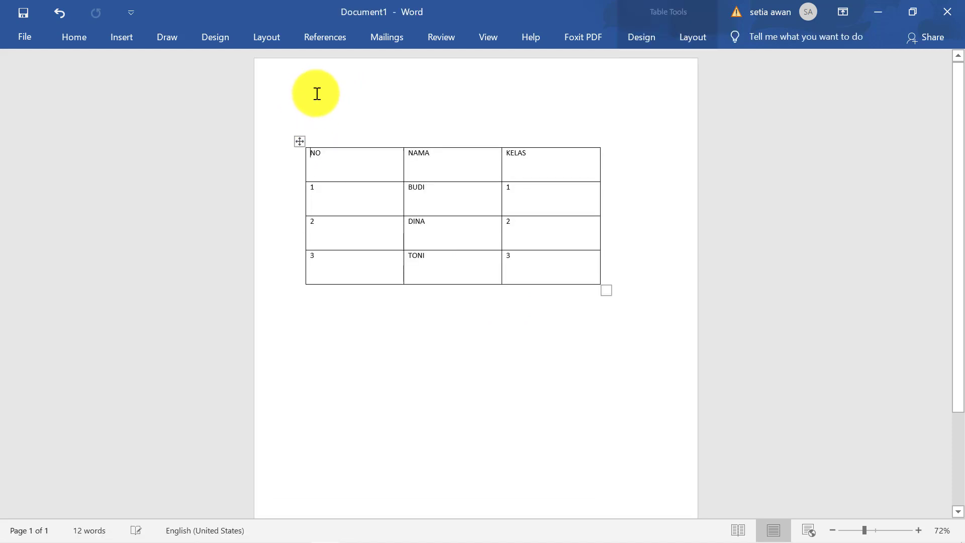
Select the question line 'PERHATIKAN GAMBAR BERIKUT, SIAPA KELAS 2 .....' above the table
left_click(319, 109)
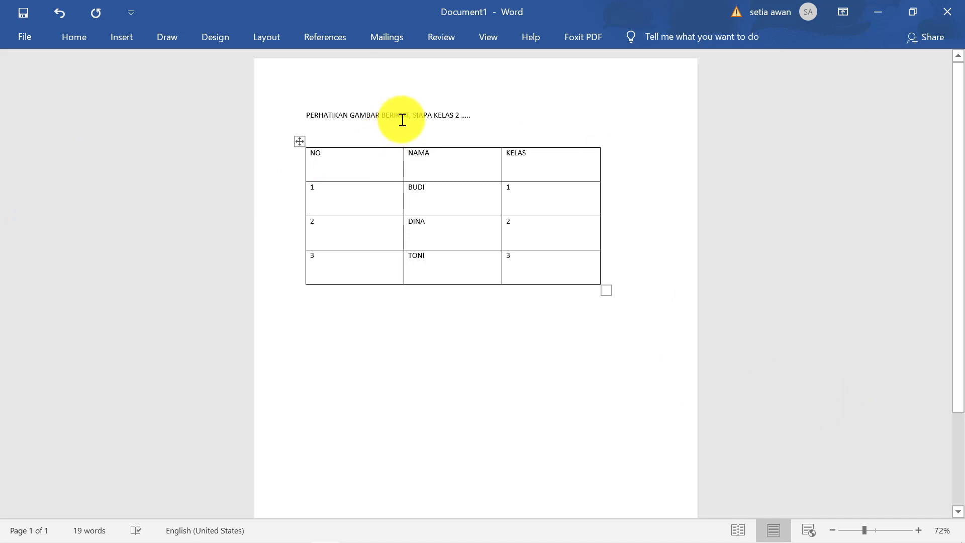
left_click(506, 122)
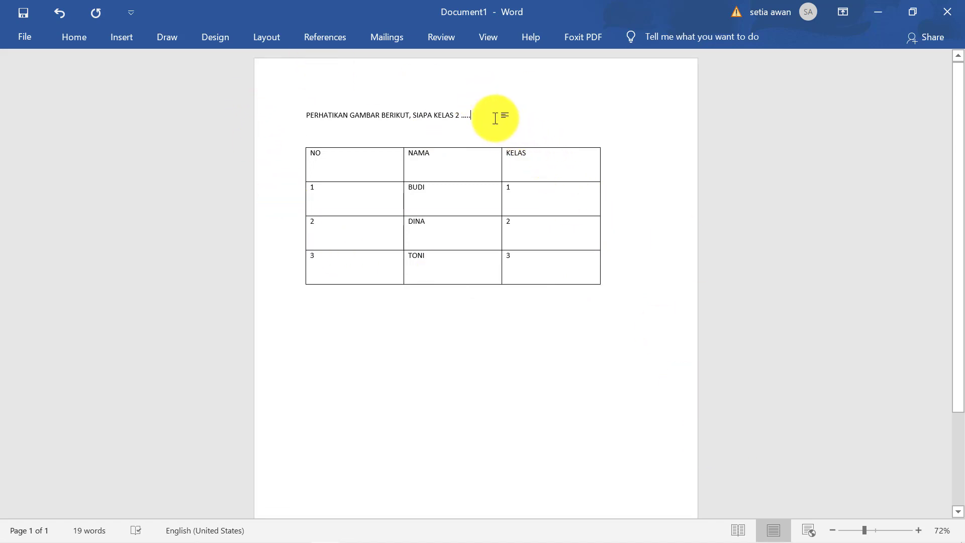
left_click_drag(495, 119, 305, 116)
key("ctrl+c")
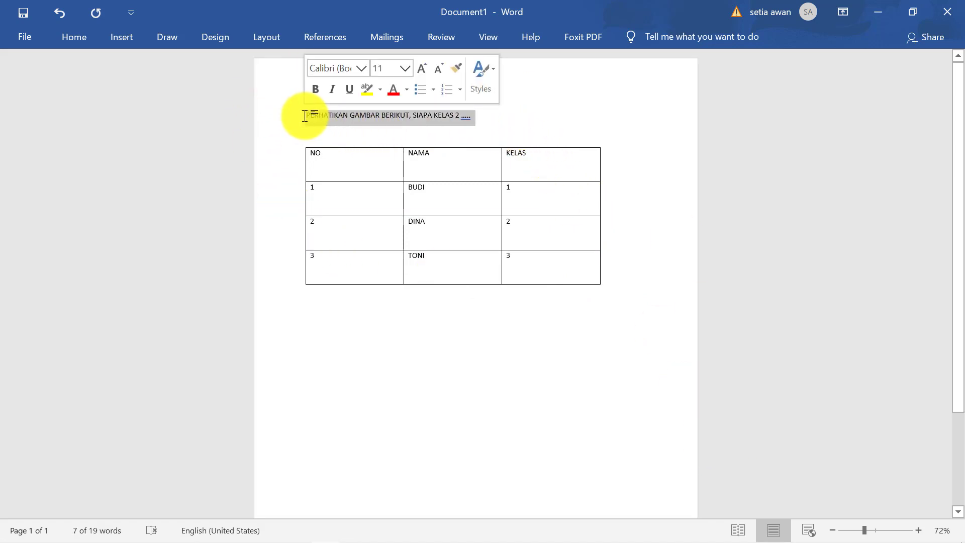
Replace the form's '8 X 10 = .....' question title with pasted text, then clear the wrong paste
left_click(266, 532)
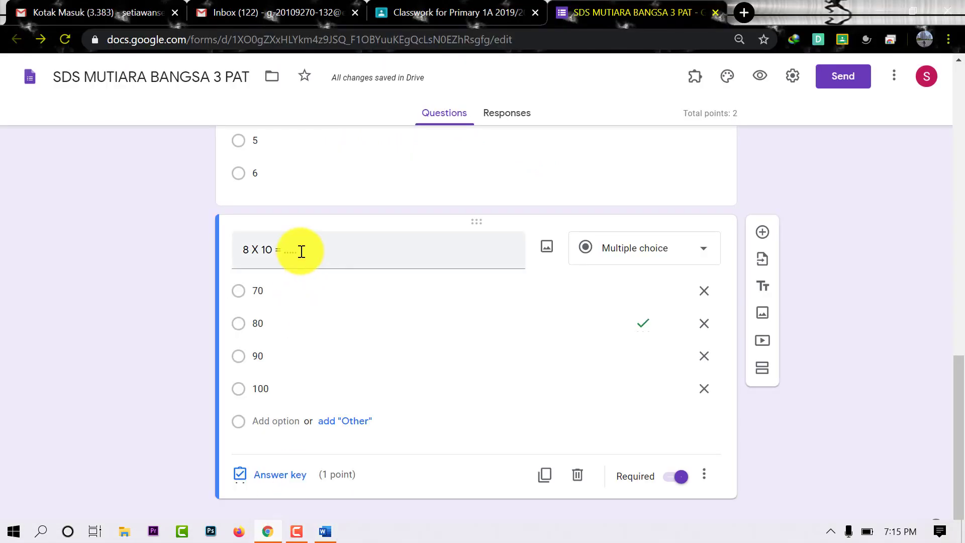
triple_click(258, 259)
key("BackSpace")
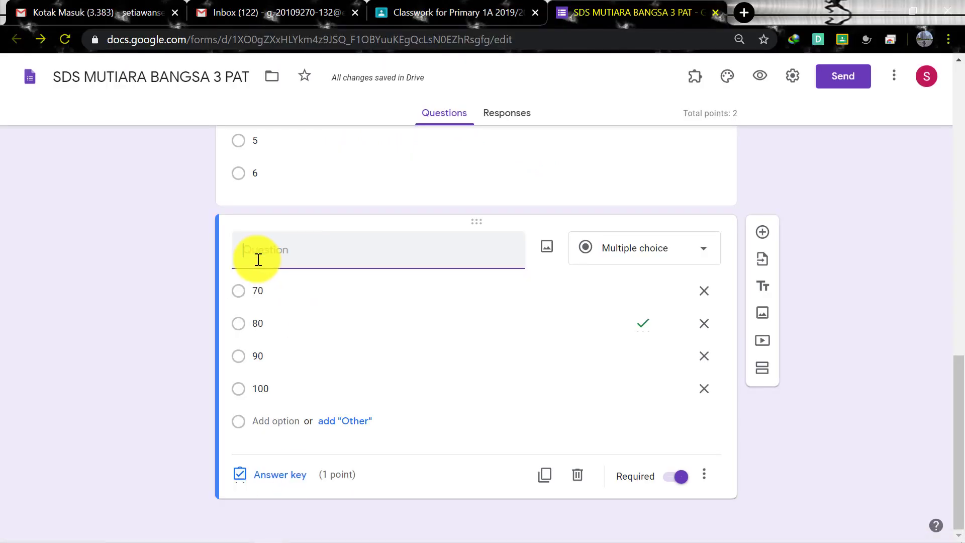
type("SDS MUTIARA BANGSA 3 PAT")
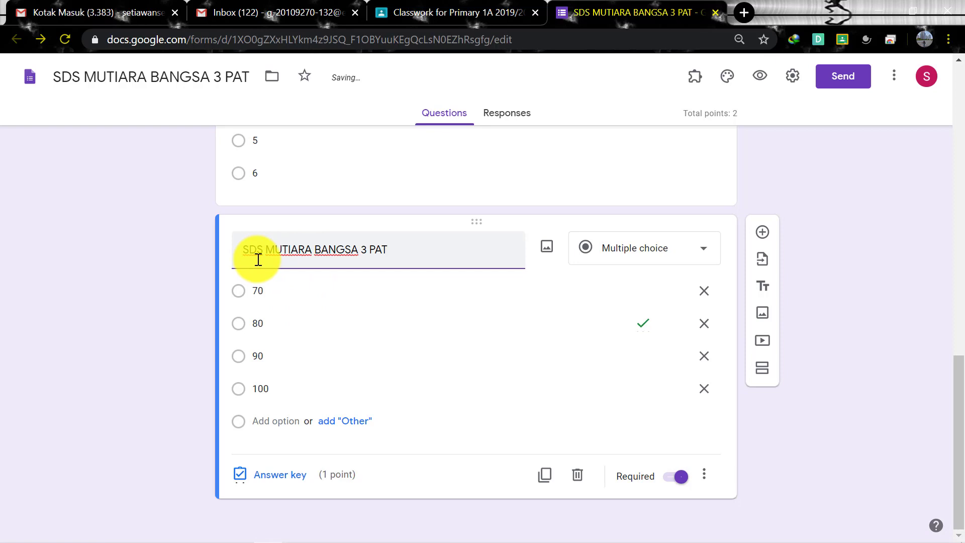
triple_click(277, 254)
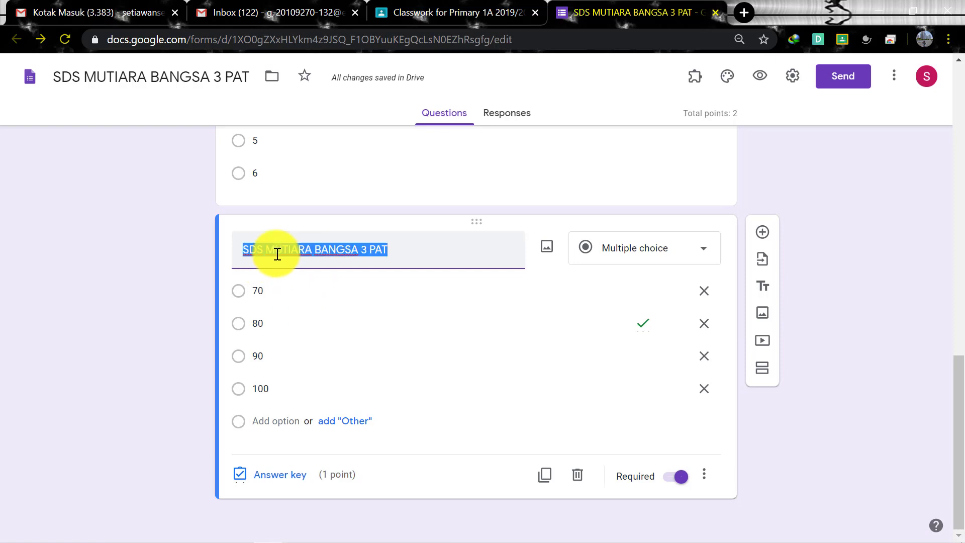
key("BackSpace")
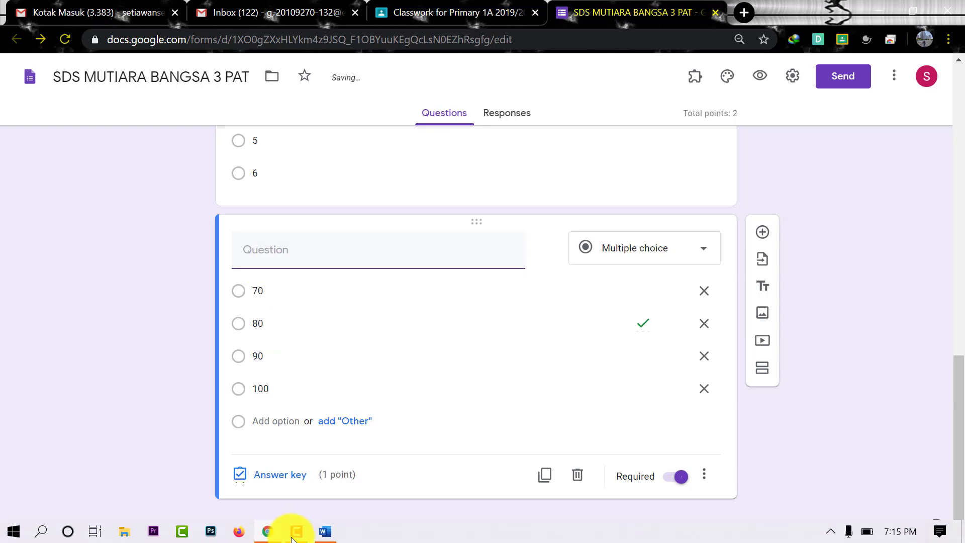
Paste 'PERHATIKAN GAMBAR BERIKUT, SIAPA KELAS 2 .....' as the question title and return to Word
left_click(328, 532)
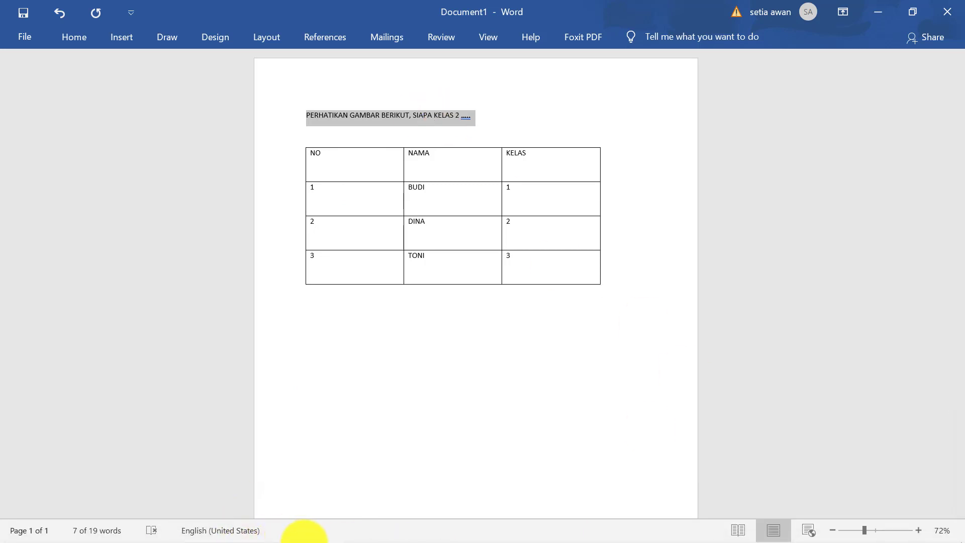
left_click(267, 532)
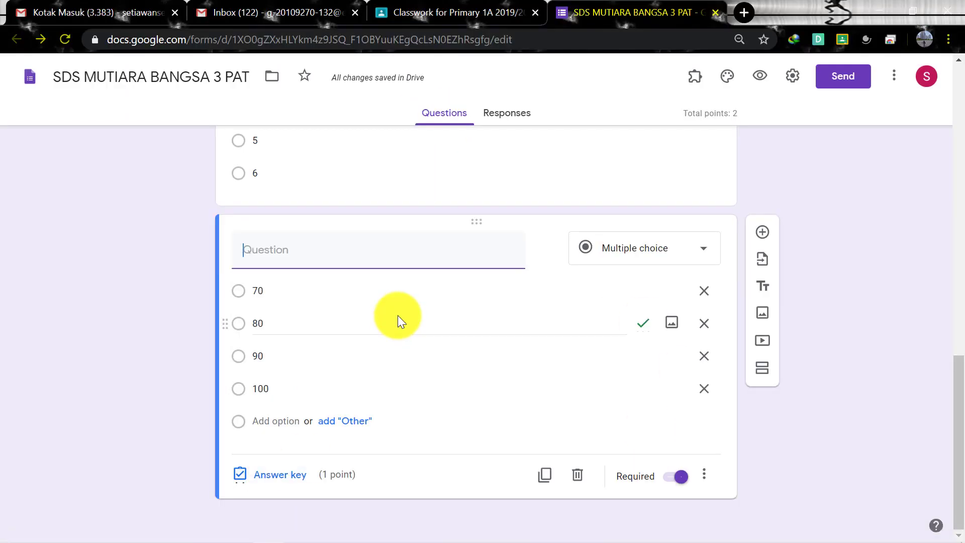
key("ctrl+v")
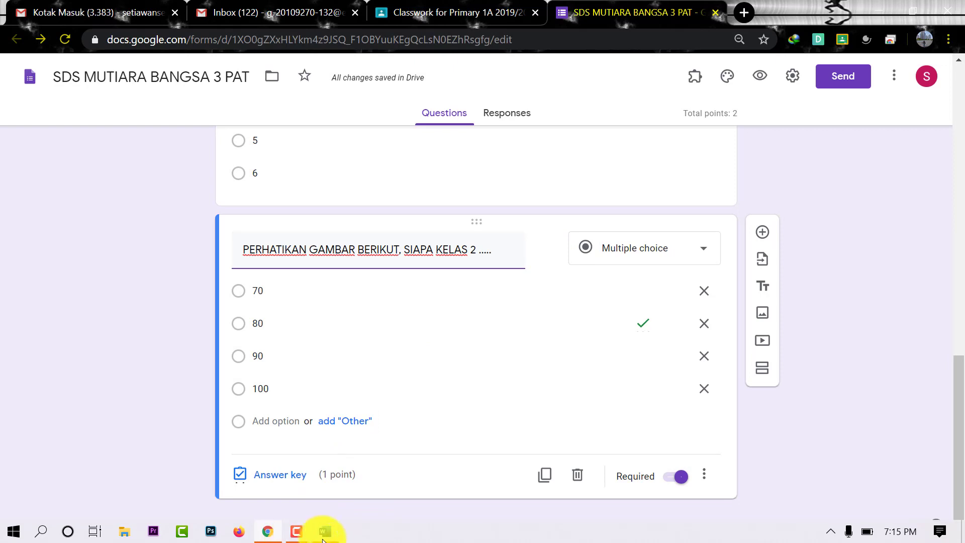
left_click(324, 531)
left_click(595, 375)
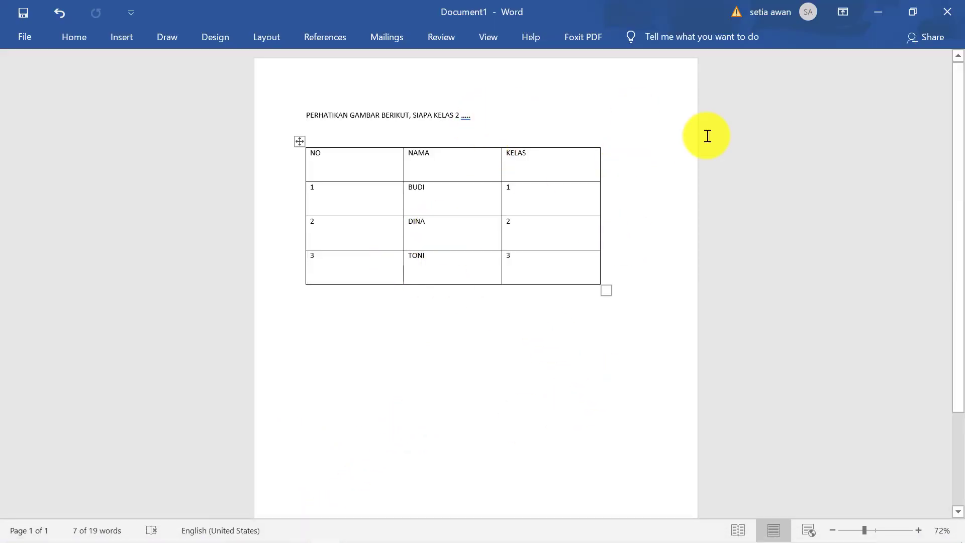
Zoom the page to 86% and select the question sentence together with the table
left_click(870, 530)
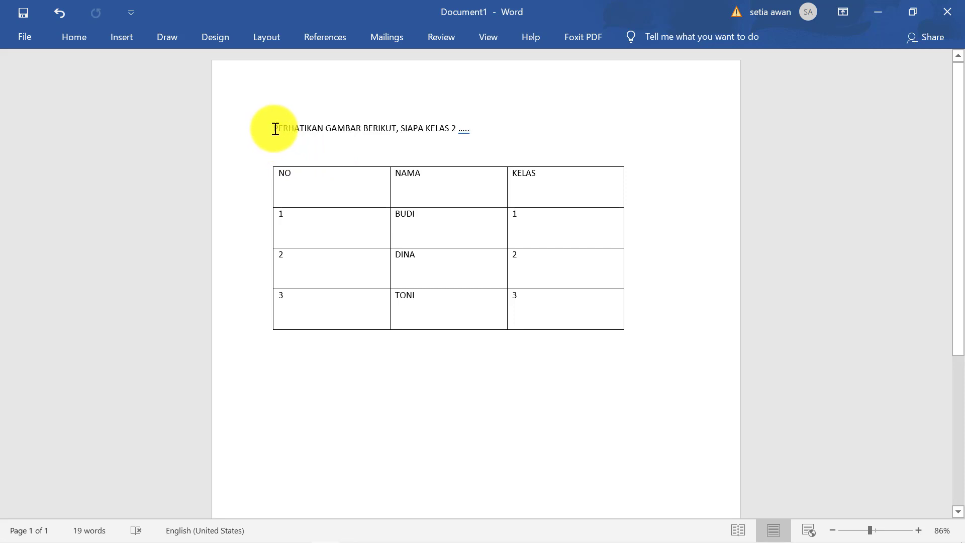
left_click_drag(275, 128, 465, 133)
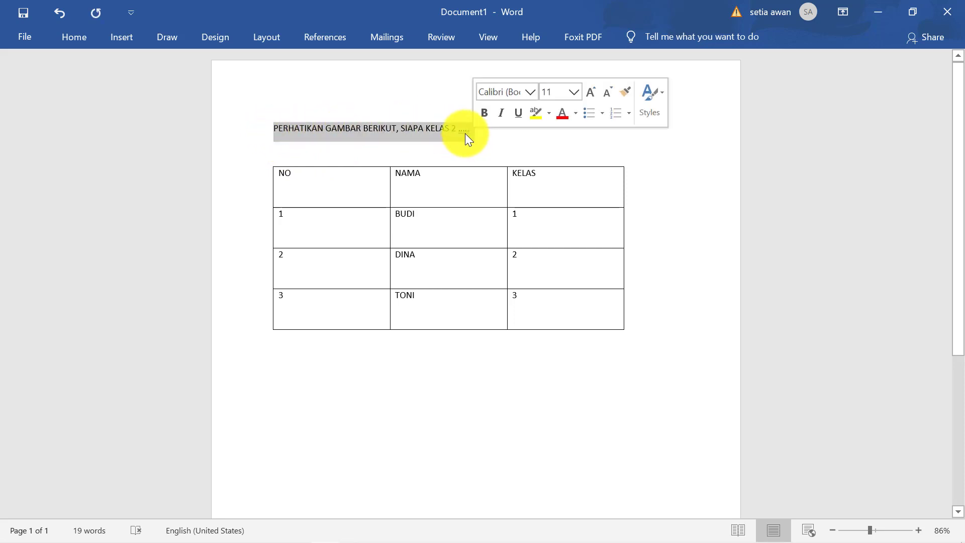
left_click(465, 132)
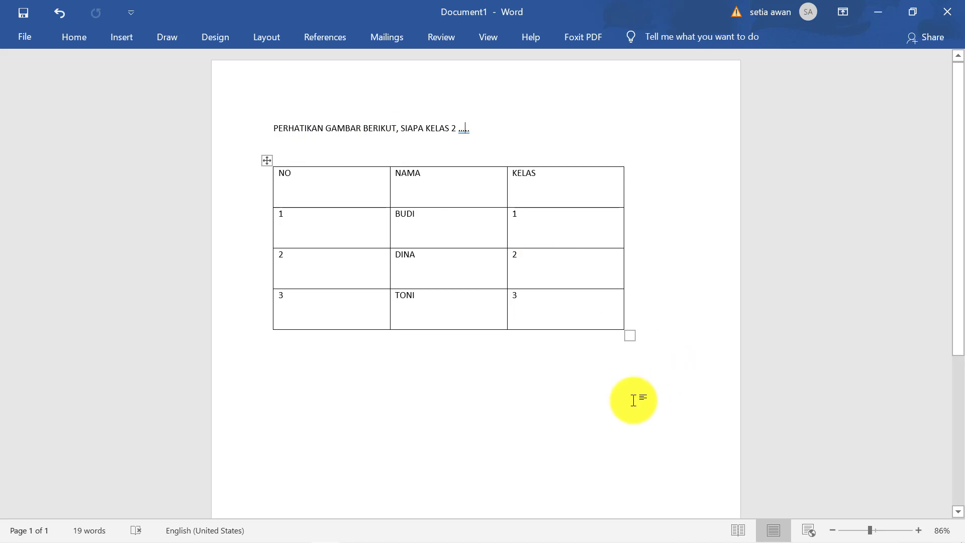
left_click(617, 456)
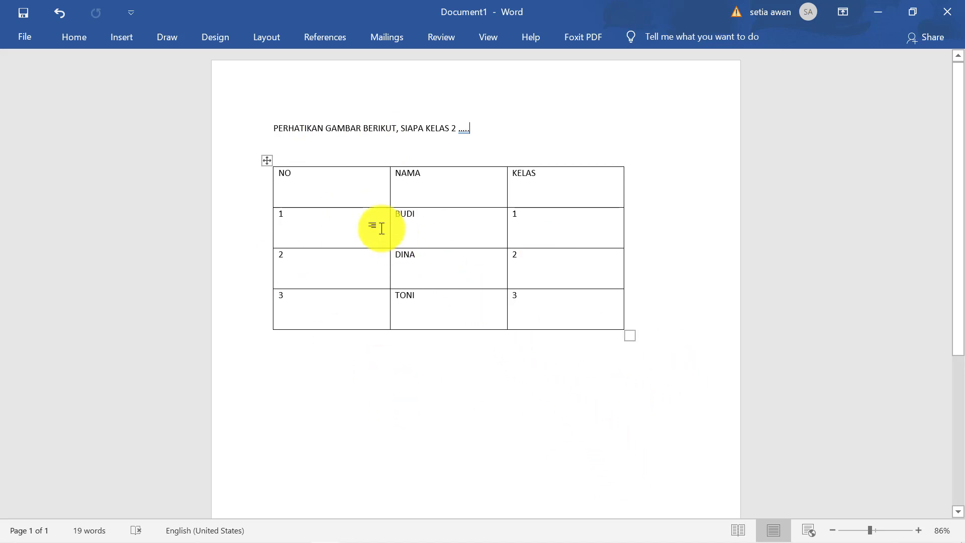
left_click_drag(272, 126, 692, 372)
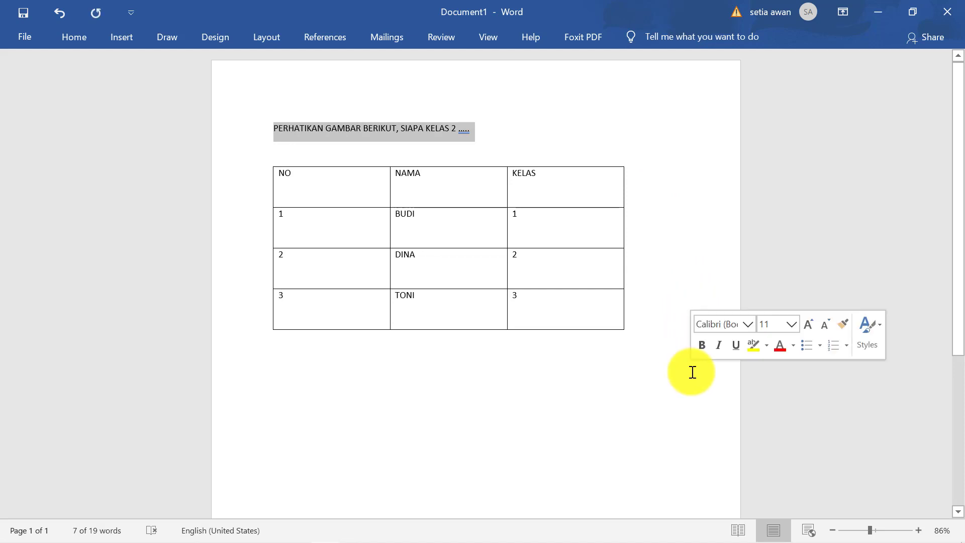
left_click(692, 372, "shift")
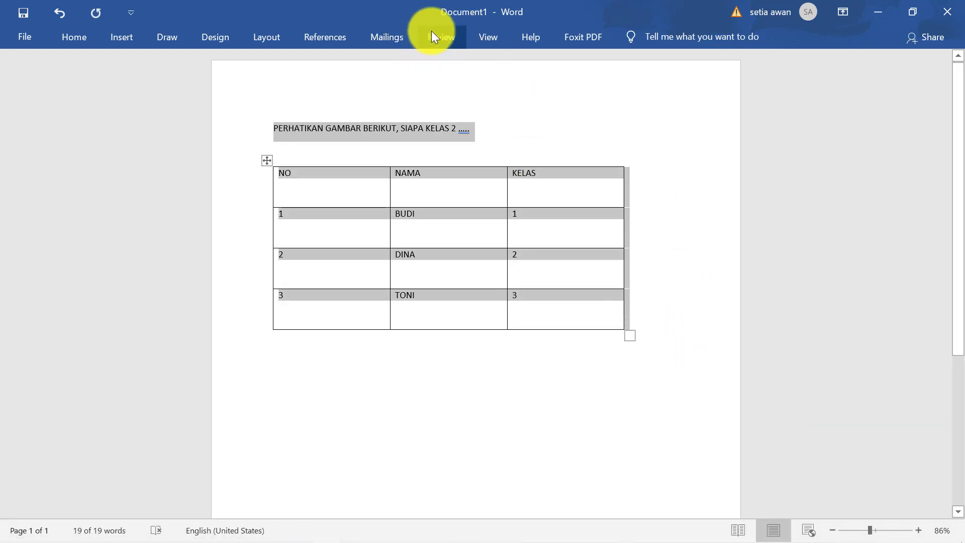
Set the proofing language of the question and table to Afrikaans
left_click(441, 42)
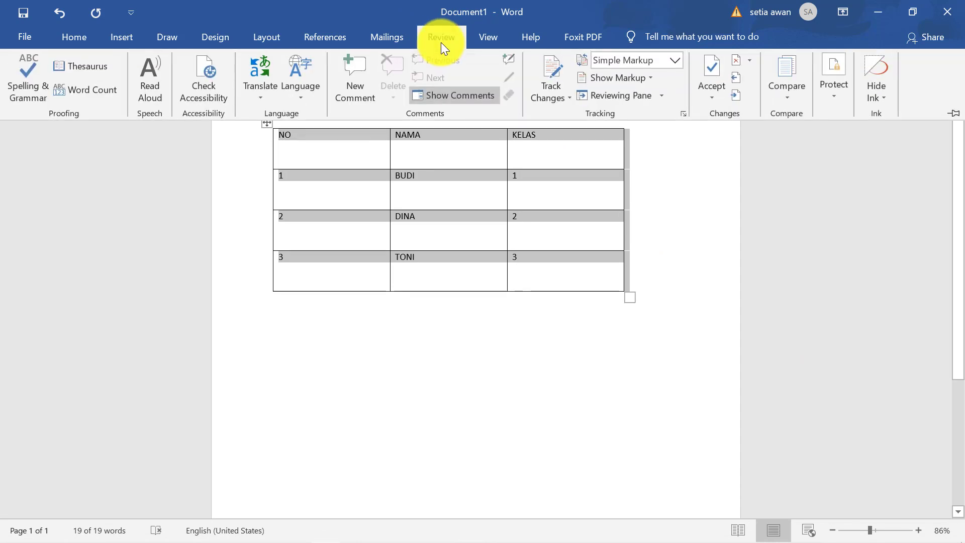
left_click(302, 101)
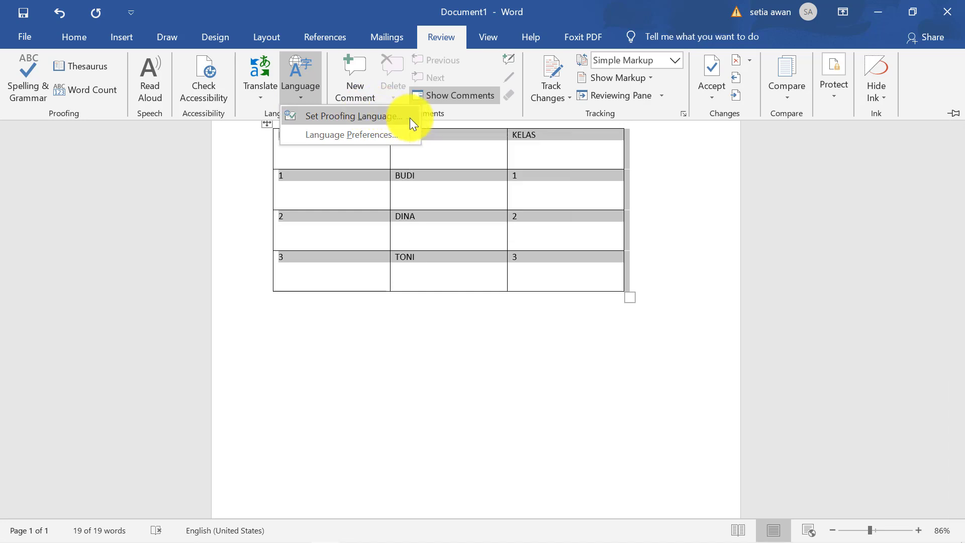
left_click(409, 118)
left_click_drag(490, 159, 653, 173)
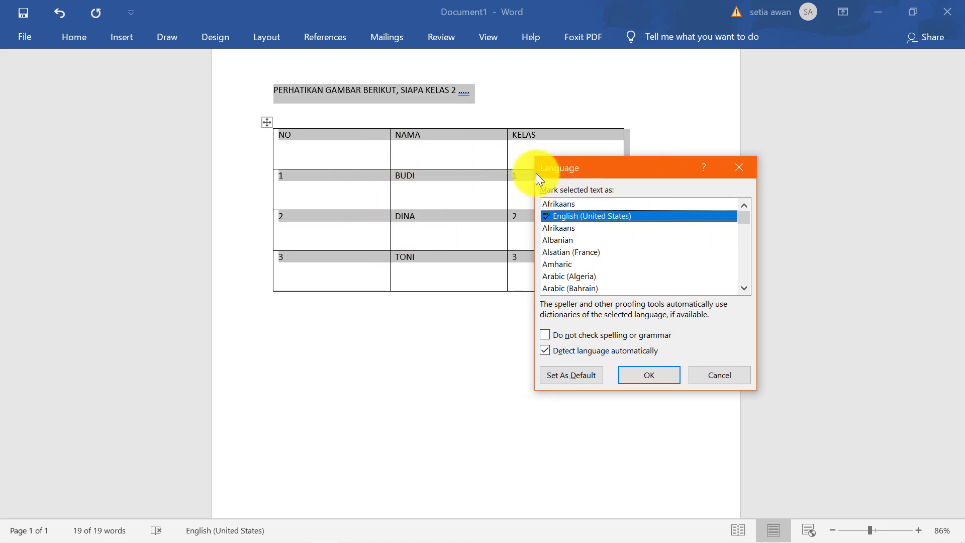
left_click(581, 229)
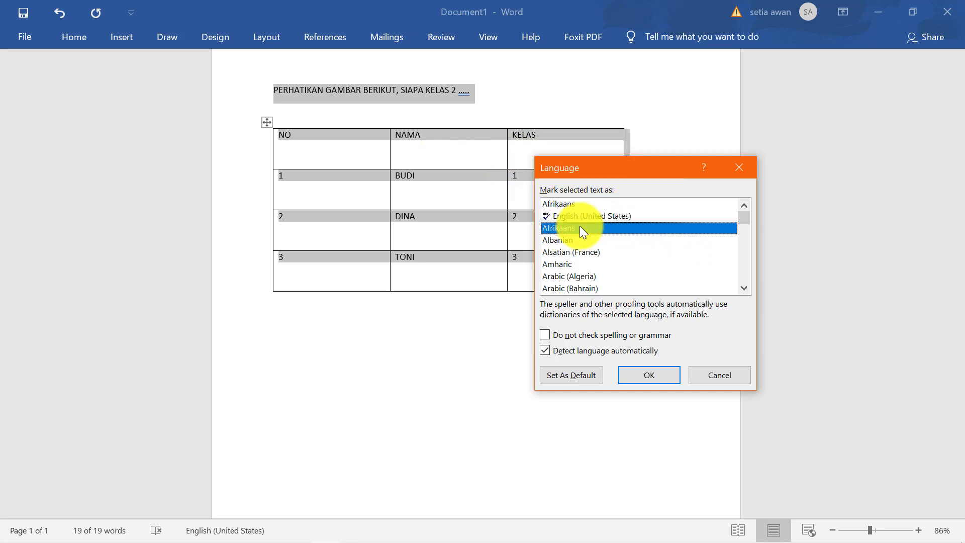
left_click(649, 375)
left_click(629, 370)
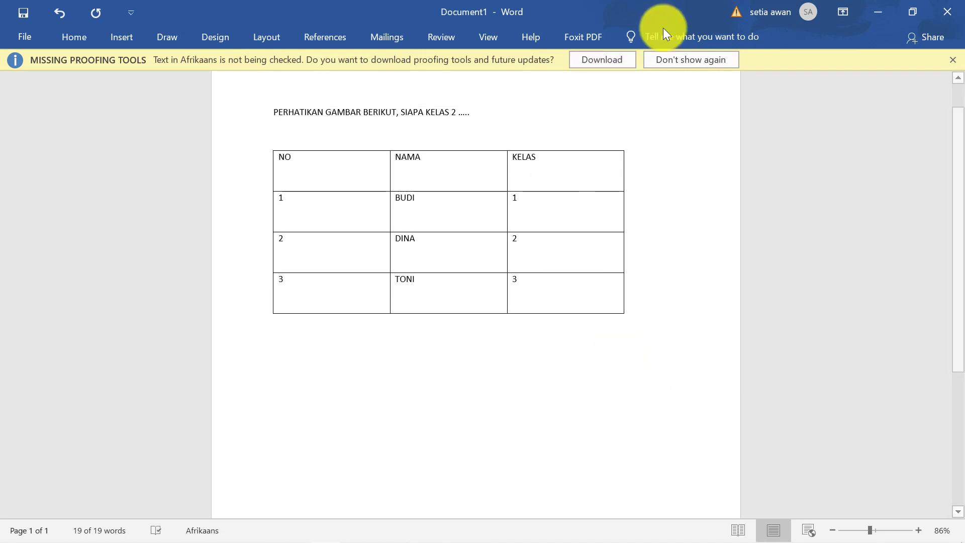
left_click(482, 109)
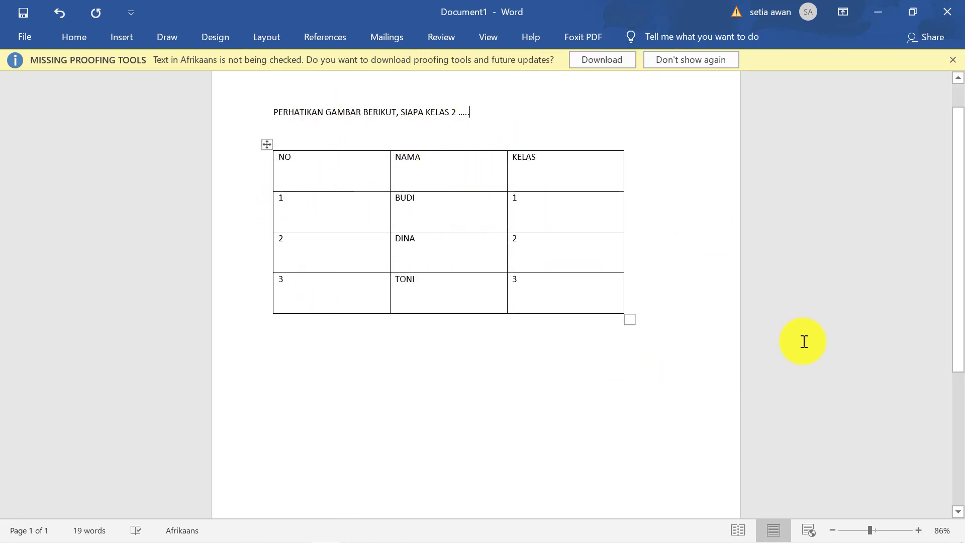
left_click(951, 60)
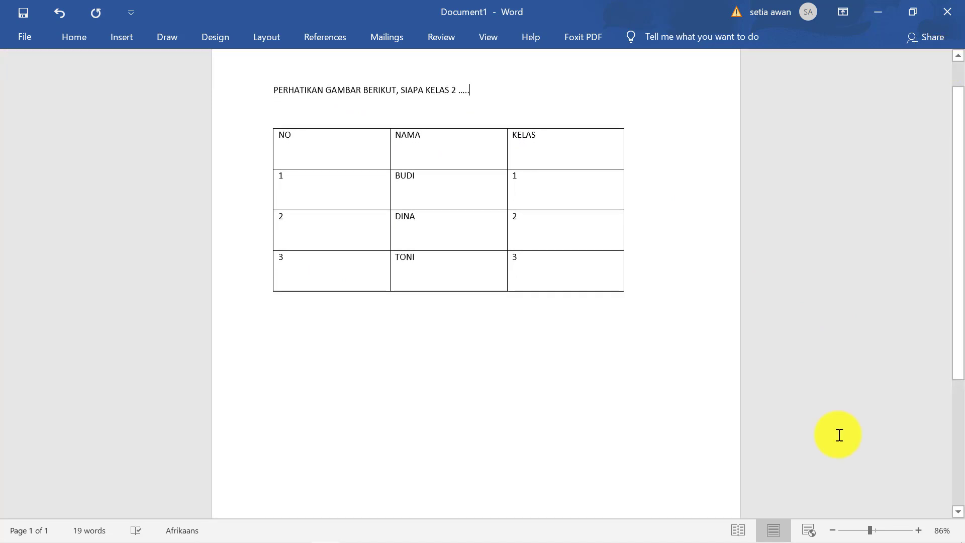
Zoom in and add tab spacing after the question sentence
left_click(877, 530)
left_click_drag(876, 532, 879, 532)
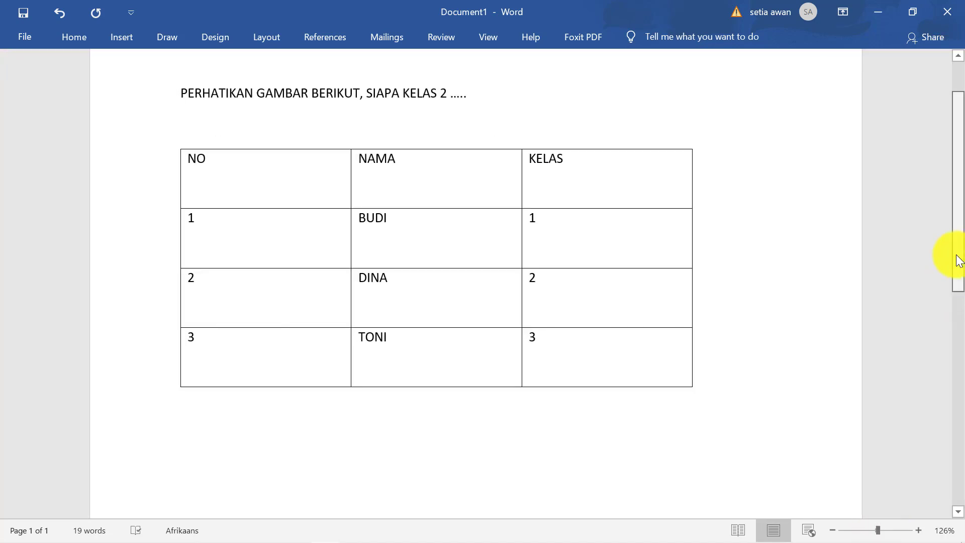
left_click_drag(957, 257, 918, 253)
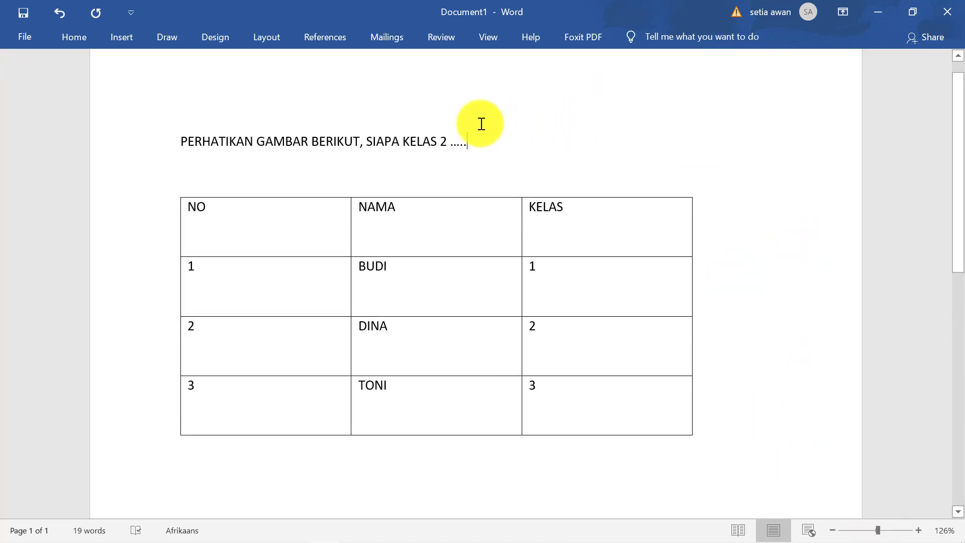
left_click(481, 144)
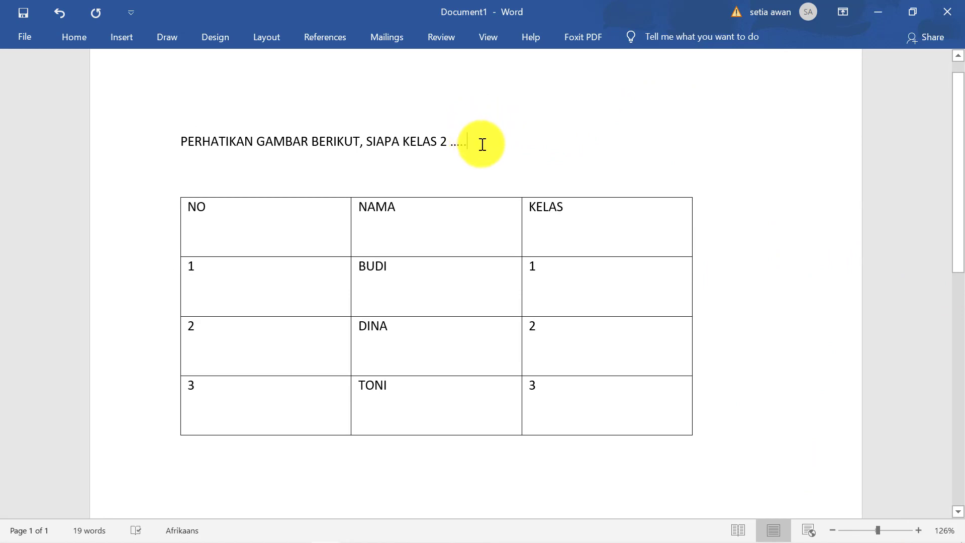
key("Down")
key("Down")
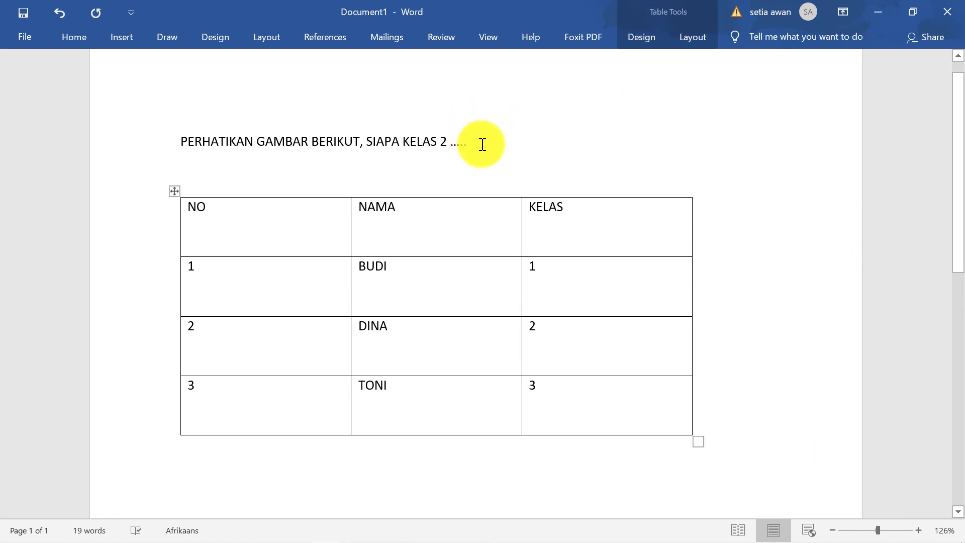
key("Up")
key("Up")
key("Up")
key("Up")
key("Up")
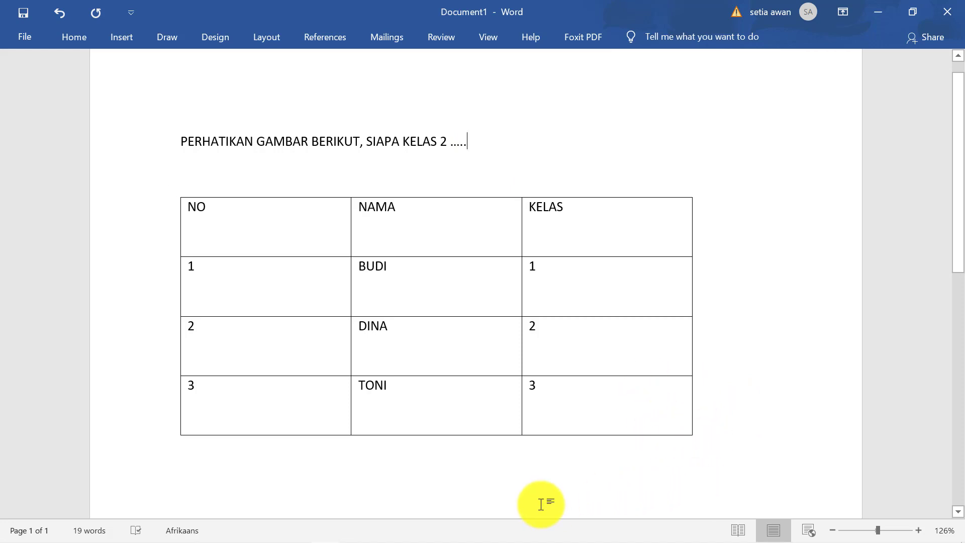
key("Tab")
key("Tab")
key("Tab")
key("Tab")
key("Tab")
key("Tab")
key("Tab")
key("Tab")
key("Tab")
key("Tab")
key("Tab")
key("Tab")
key("Tab")
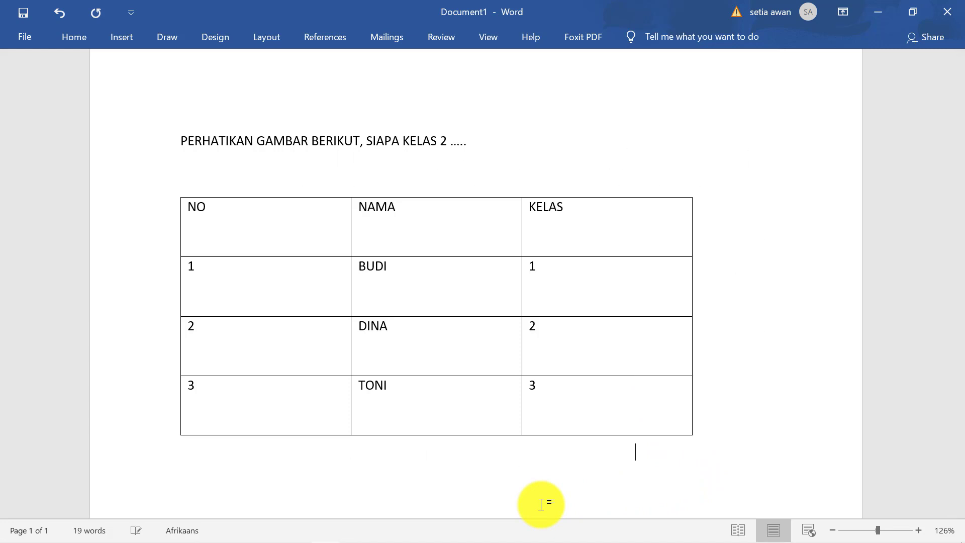
scroll(541, 504, "down", 1)
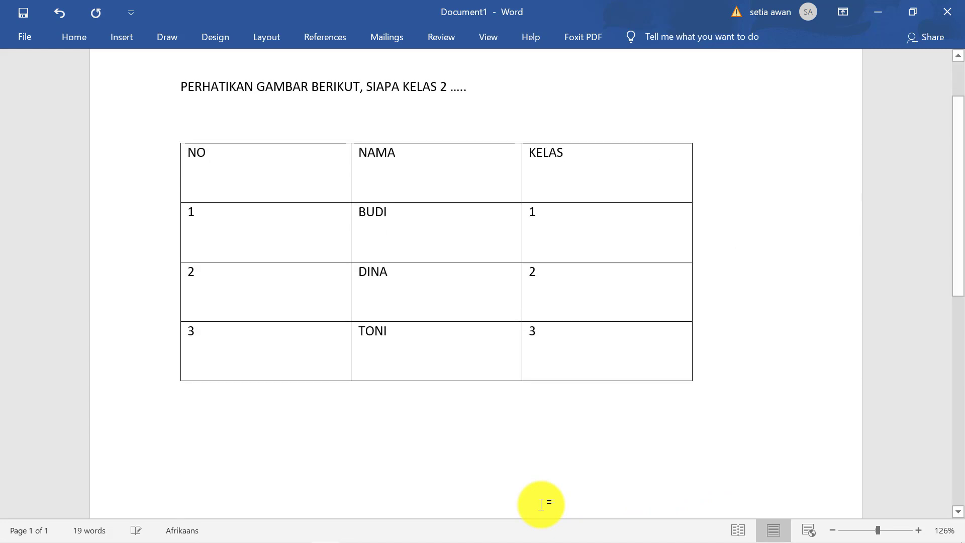
left_click_drag(957, 284, 950, 136)
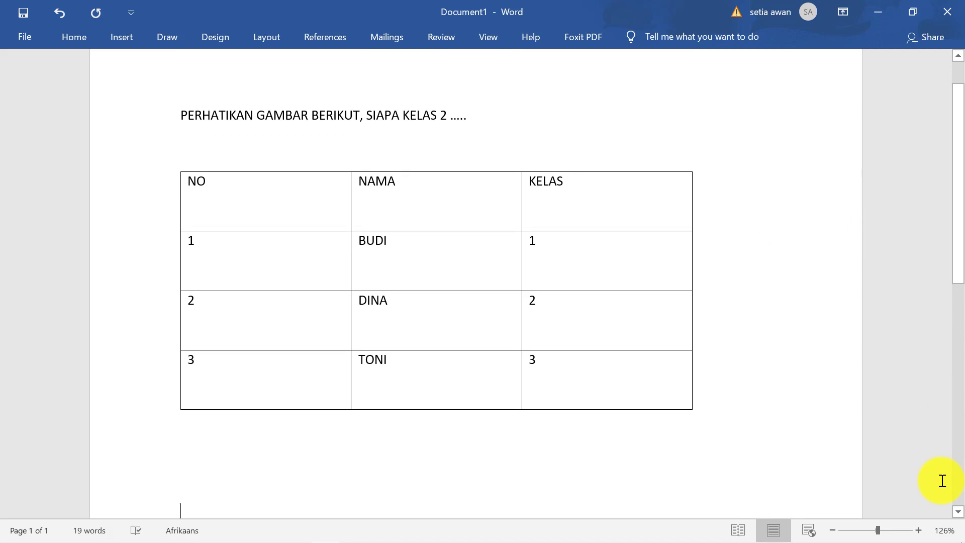
mouse_move(19, 535)
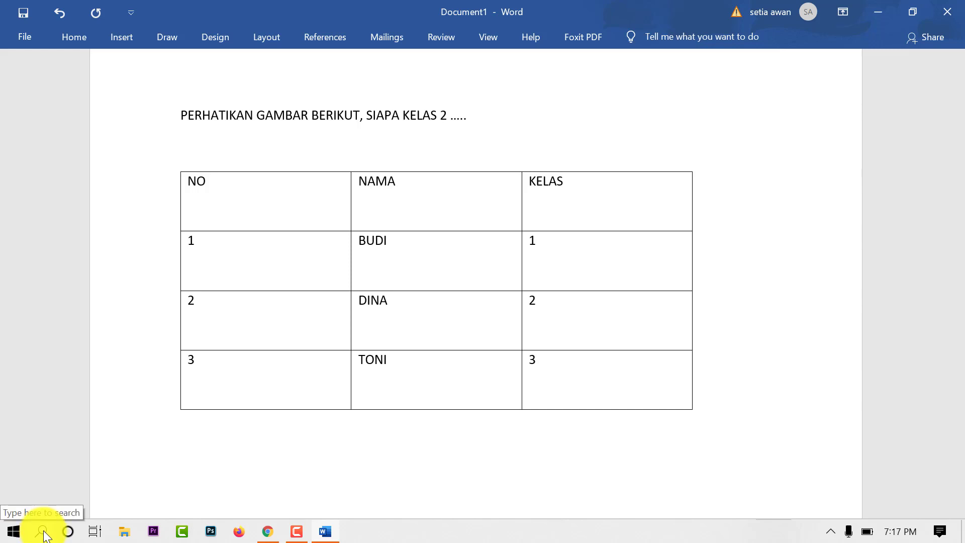
Search Windows for PAINT and launch the Paint app
left_click(42, 532)
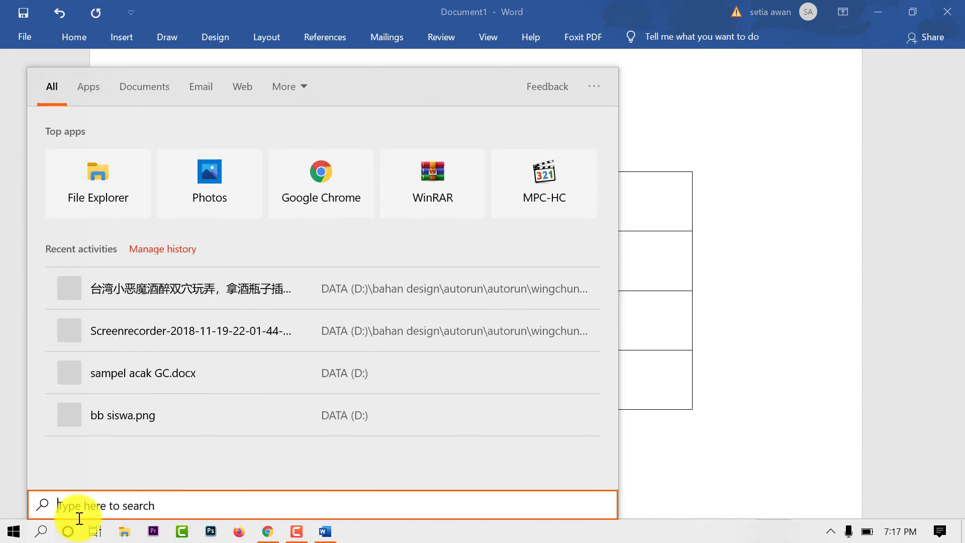
type("PAINT")
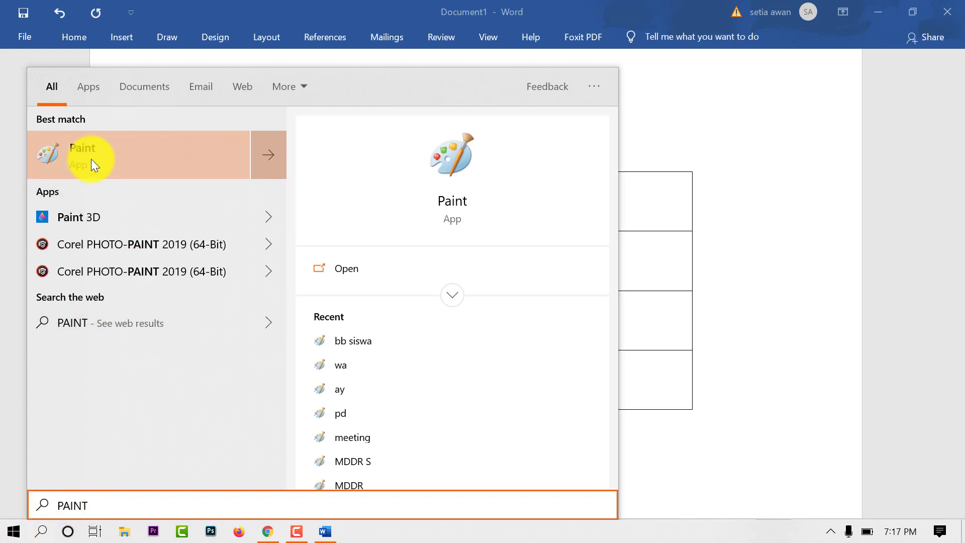
left_click(111, 155)
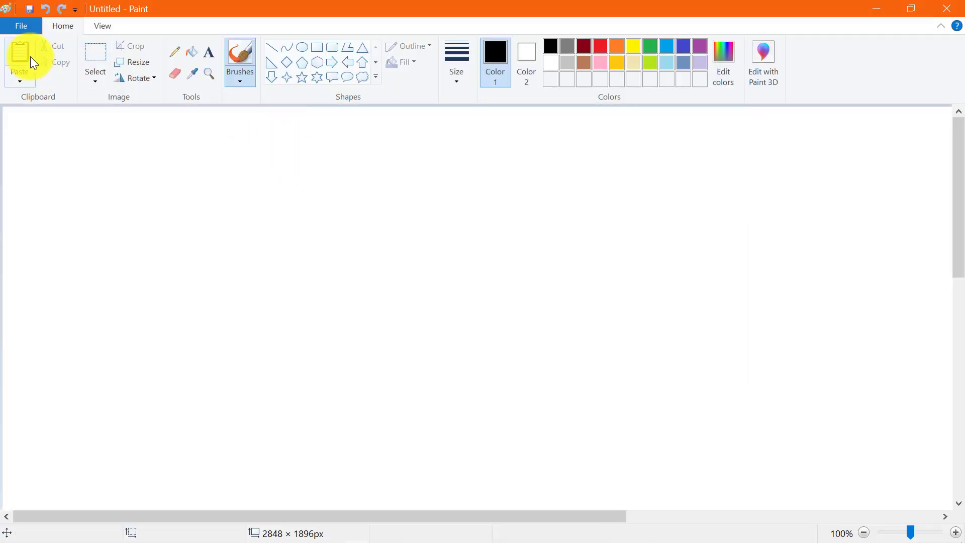
Paste the captured Word page onto the Paint canvas
left_click(31, 56)
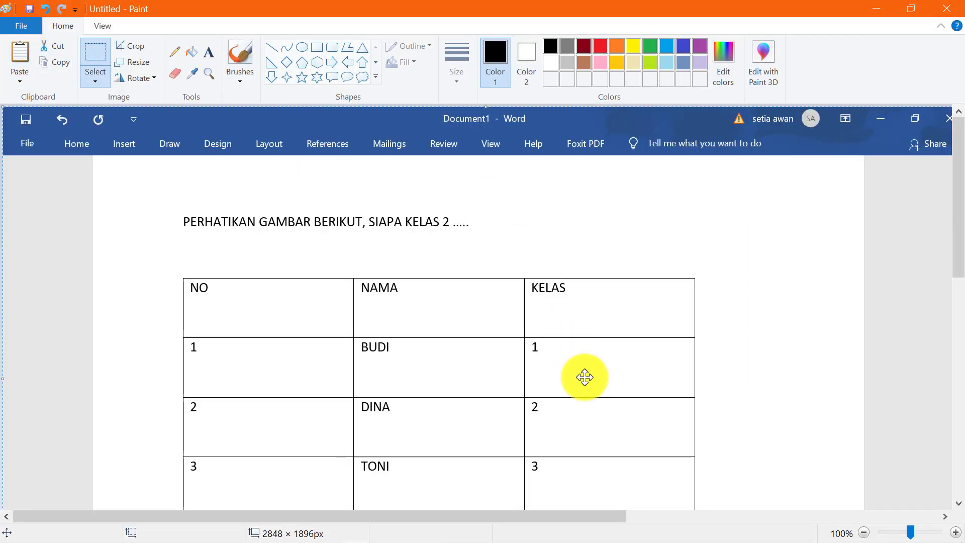
scroll(626, 364, "down", 2)
left_click_drag(954, 258, 960, 248)
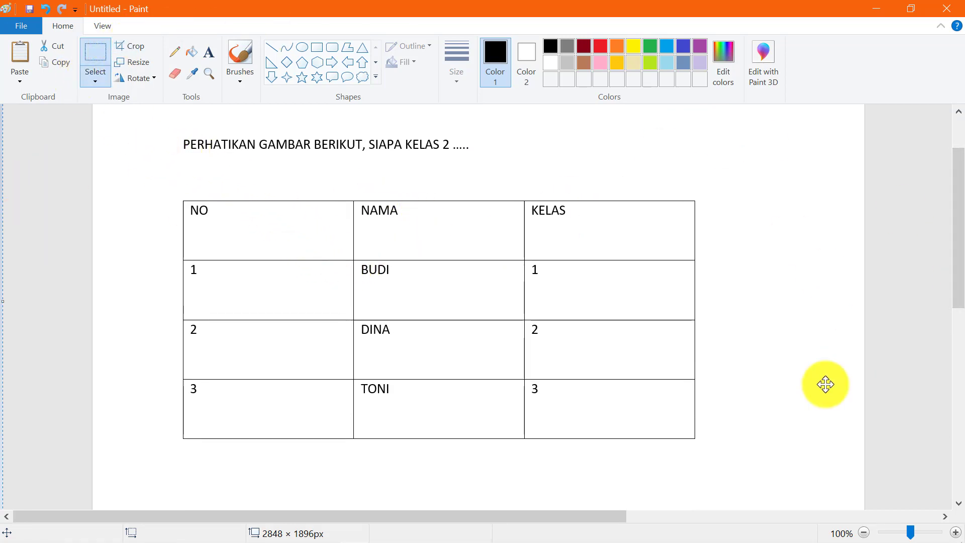
scroll(570, 477, "down", 3)
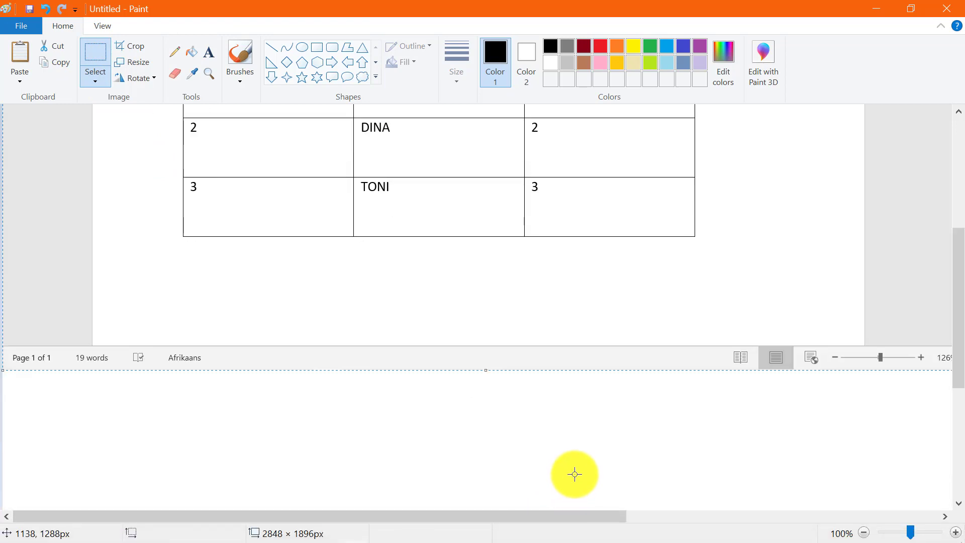
scroll(573, 472, "up", 4)
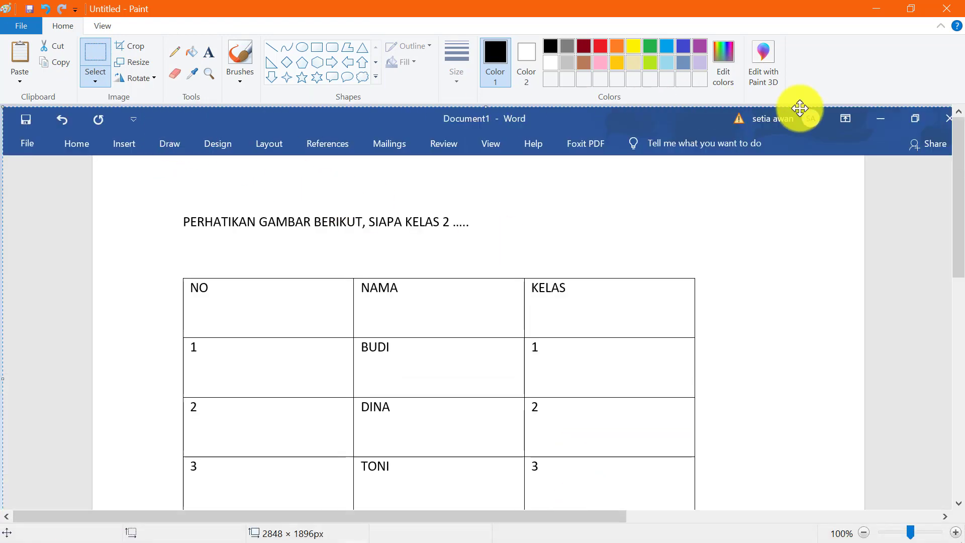
scroll(438, 248, "down", 2)
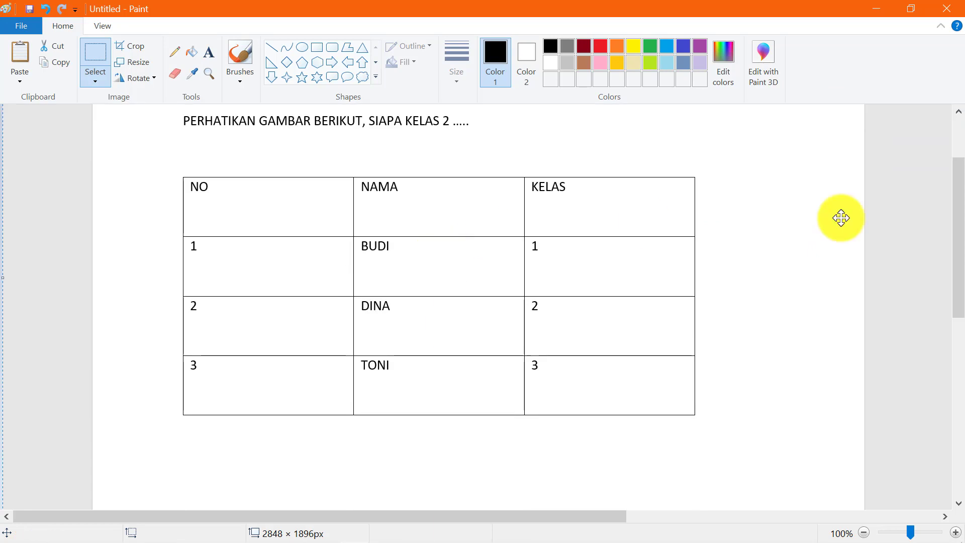
left_click_drag(961, 259, 961, 248)
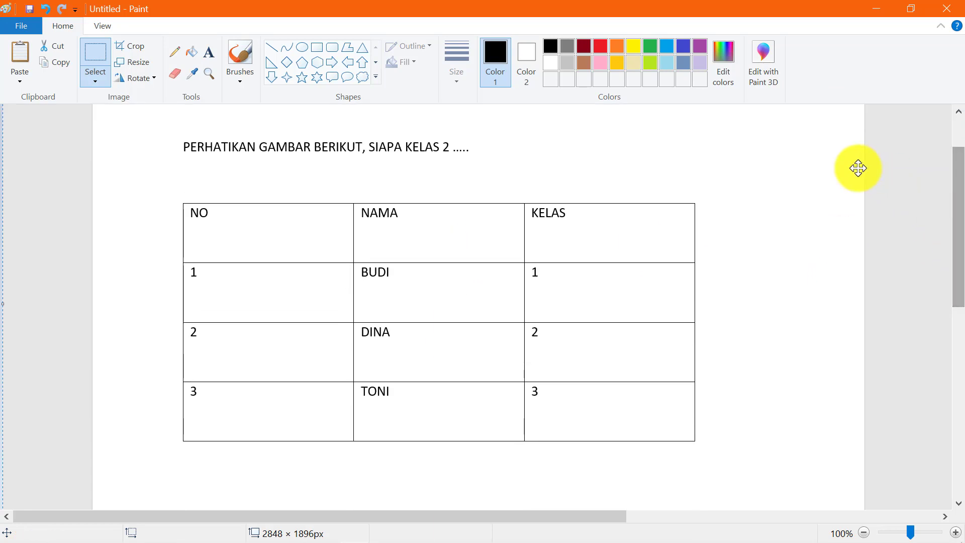
Crop the picture to the question and table area, leaving 1054 × 628px
left_click(103, 50)
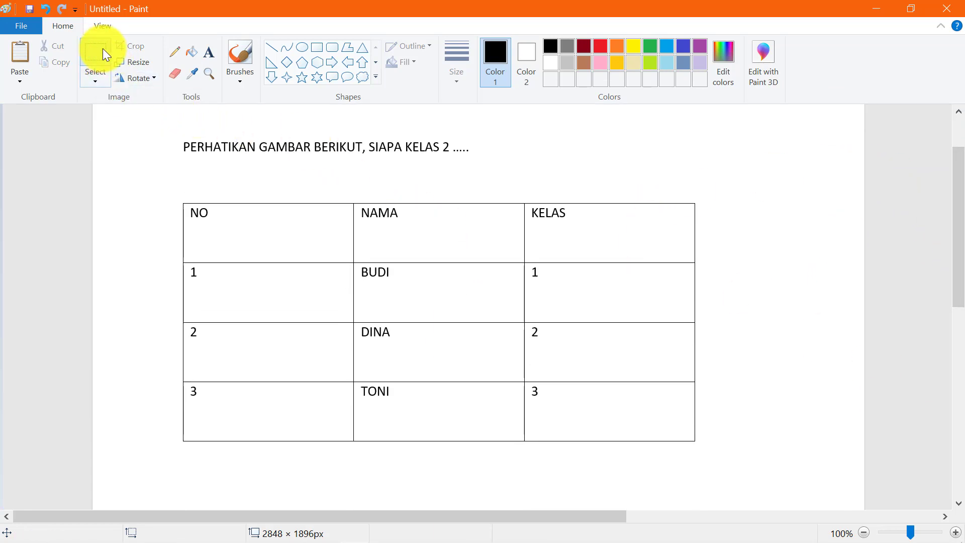
left_click_drag(177, 134, 707, 450)
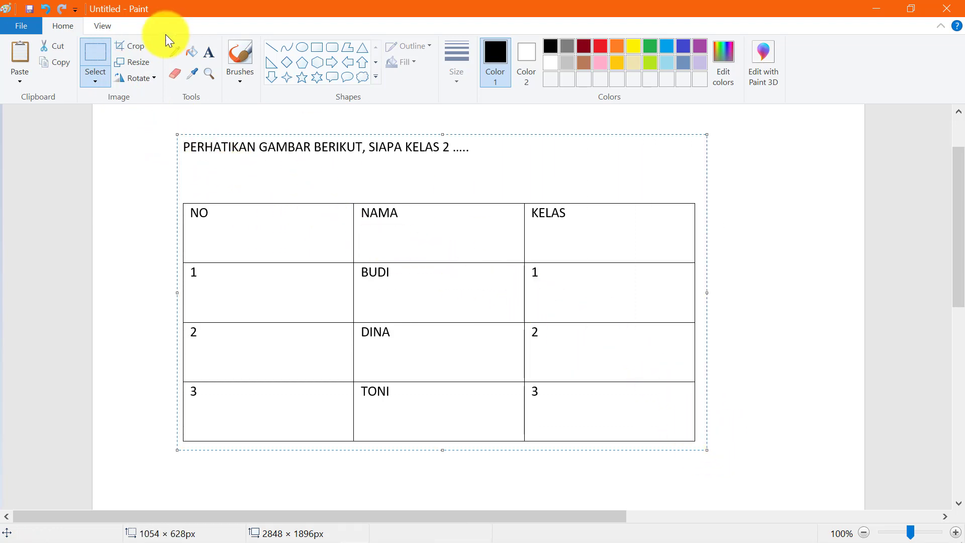
left_click(121, 48)
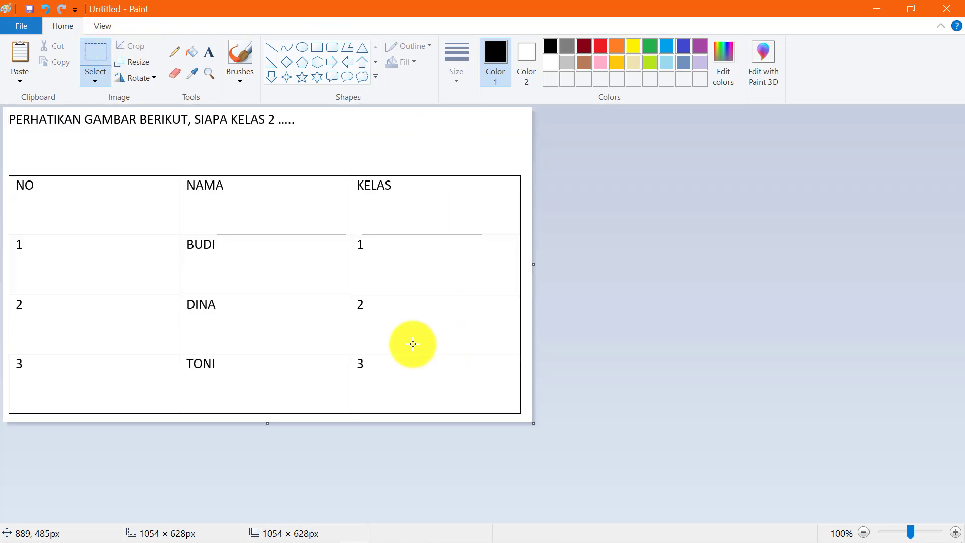
Save the cropped picture as PNG 'MATH' on DATA (D:) and minimize Paint
left_click(28, 23)
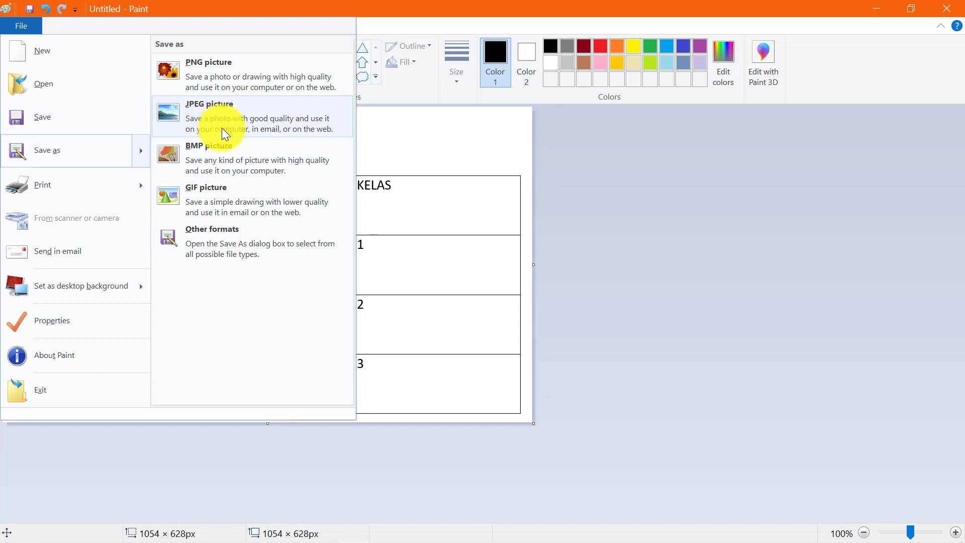
left_click(240, 74)
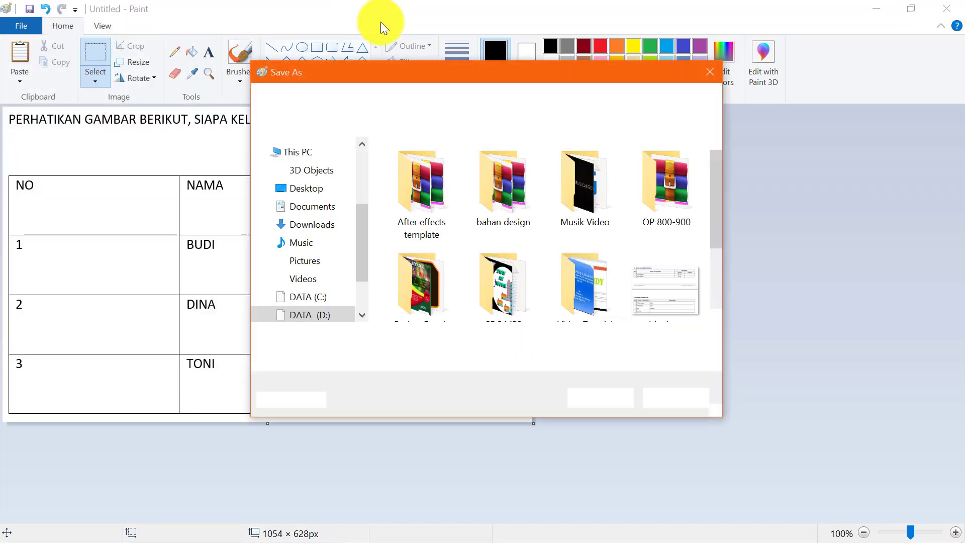
type("MA")
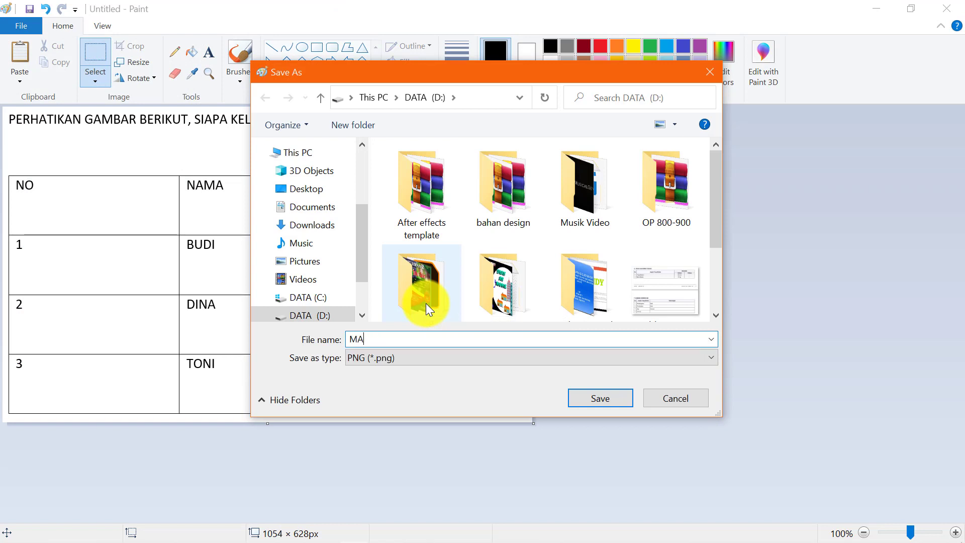
type("TH")
left_click(600, 397)
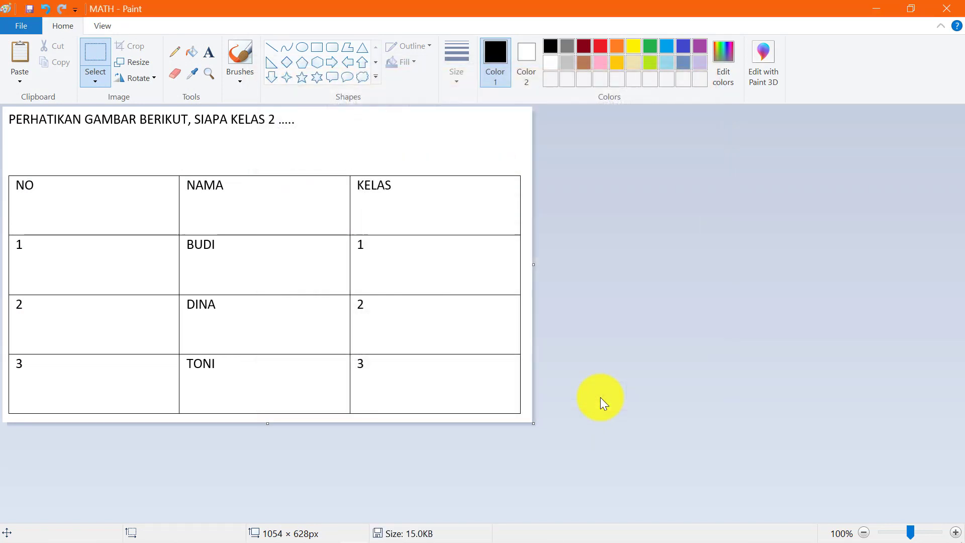
left_click(892, 13)
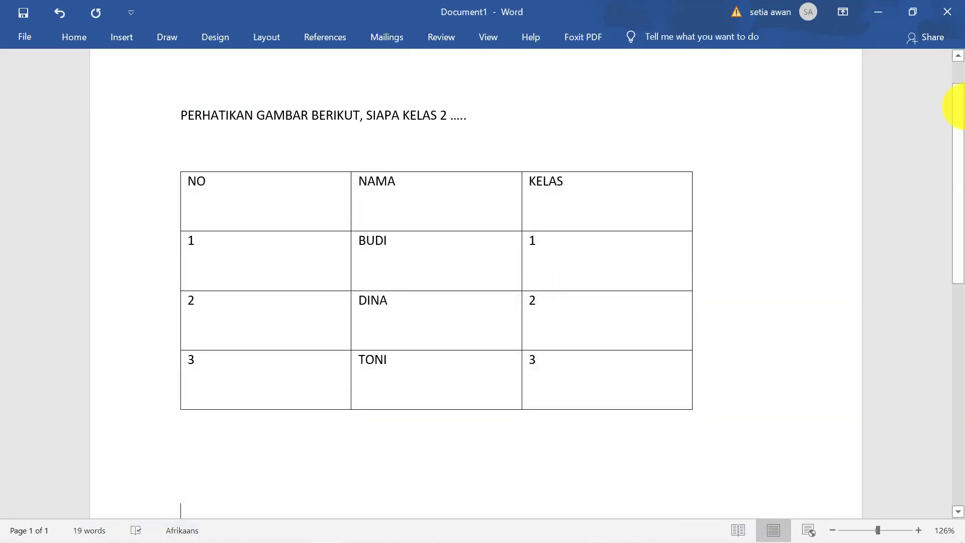
Minimize Word and delete the 'PERHATIKAN GAMBAR…' question title in the form
left_click(879, 10)
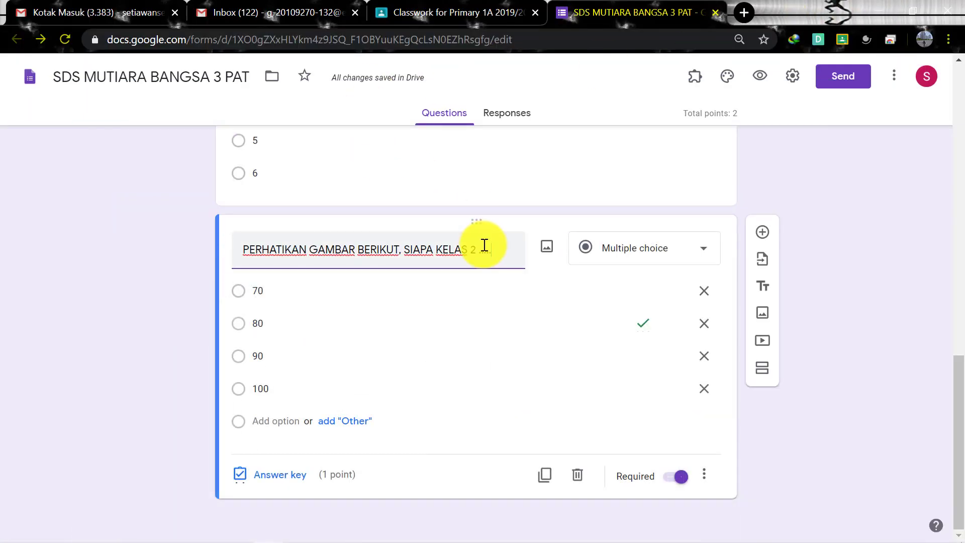
left_click_drag(496, 246, 235, 258)
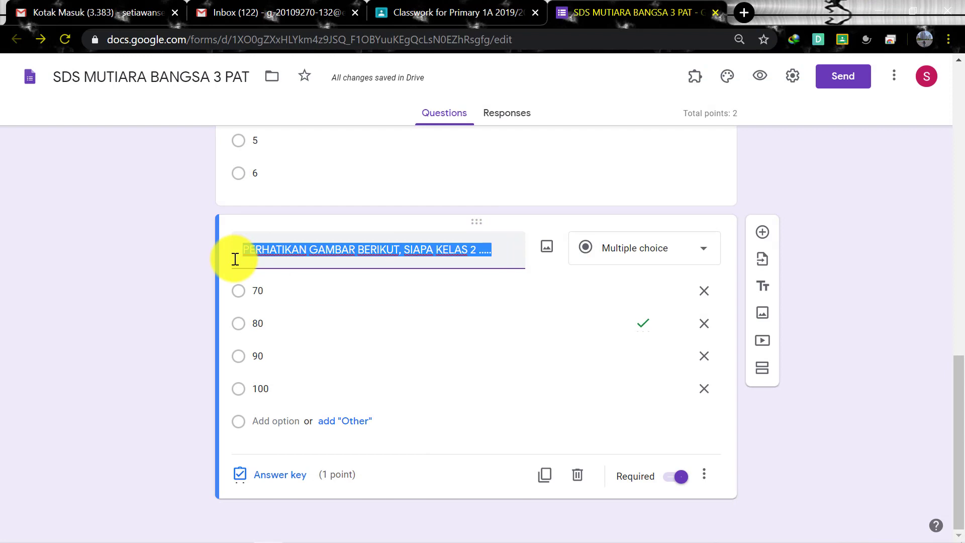
key("BackSpace")
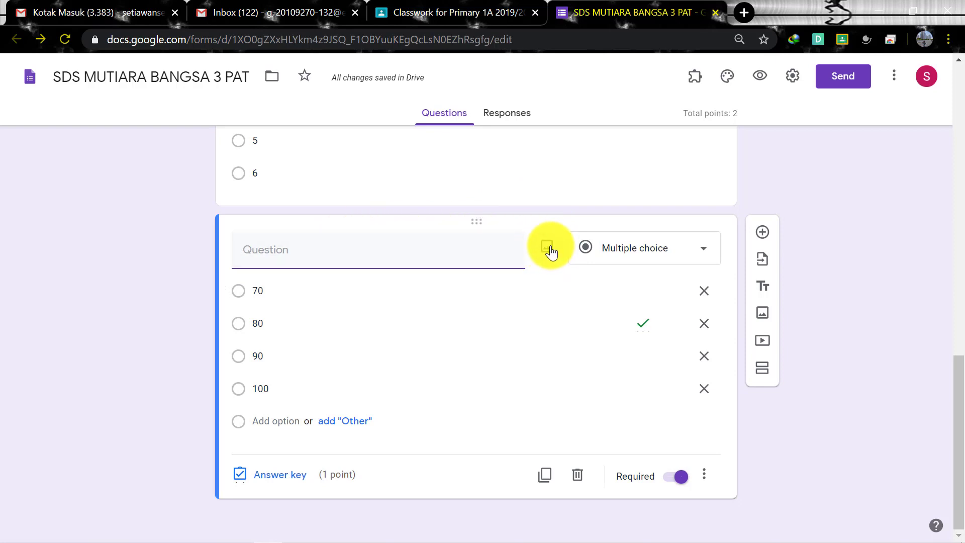
Upload the MATH image from the DATA (D:) drive into the emptied question
left_click(548, 248)
left_click(478, 381)
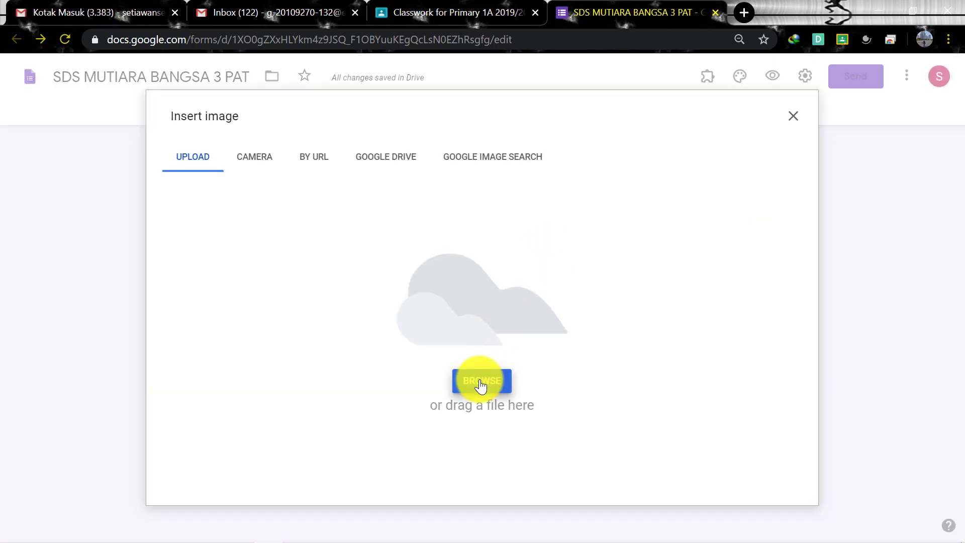
left_click(89, 274)
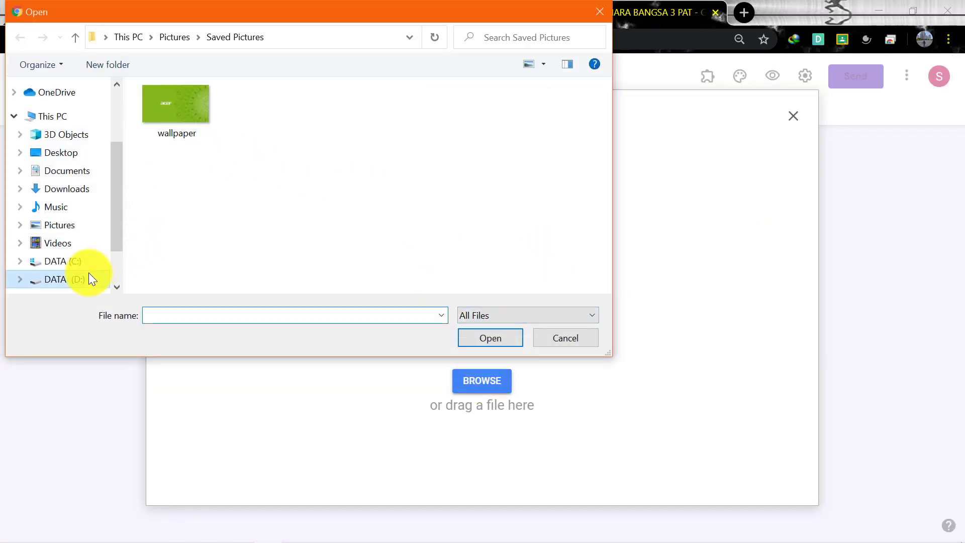
scroll(604, 194, "down", 2)
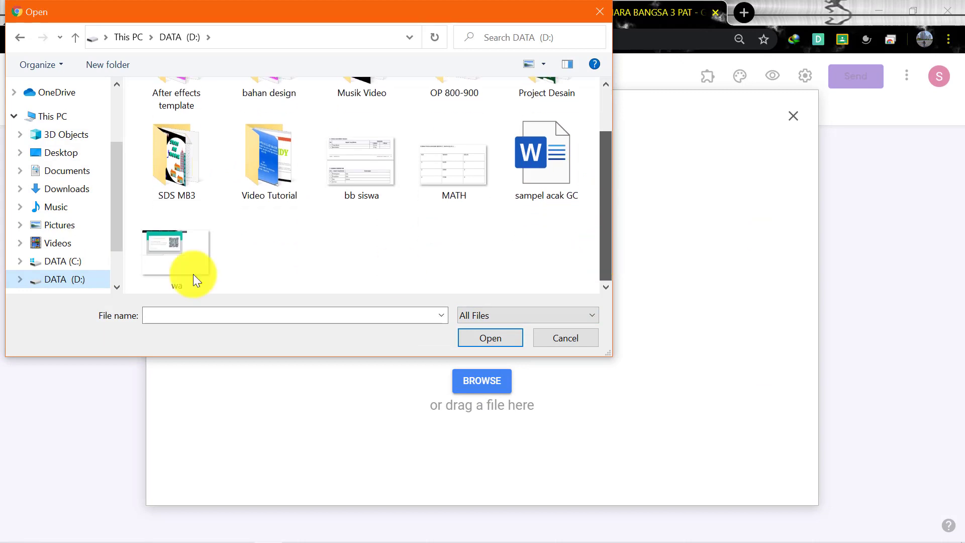
left_click(428, 173)
left_click(473, 333)
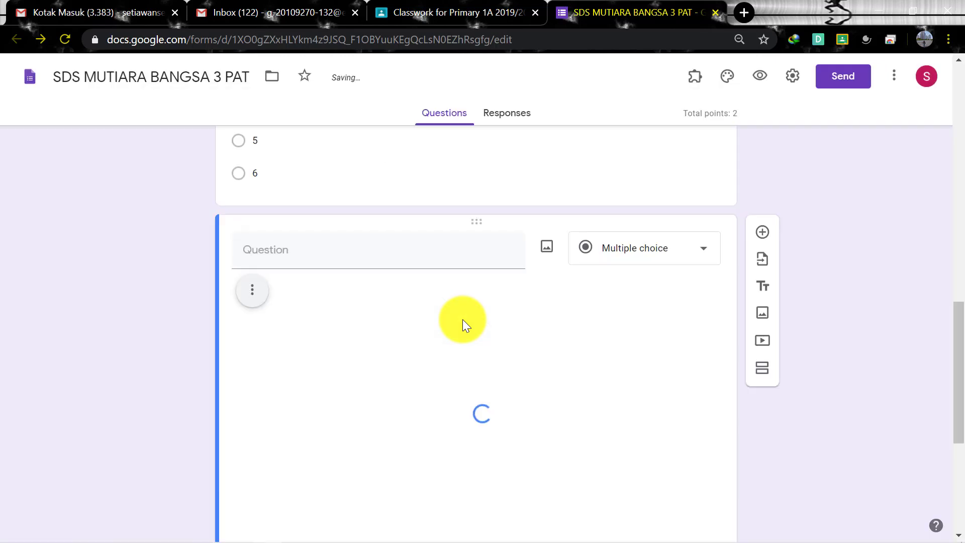
Review the uploaded MATH picture above choices 70–100 and select the question title field
scroll(462, 319, "down", 1)
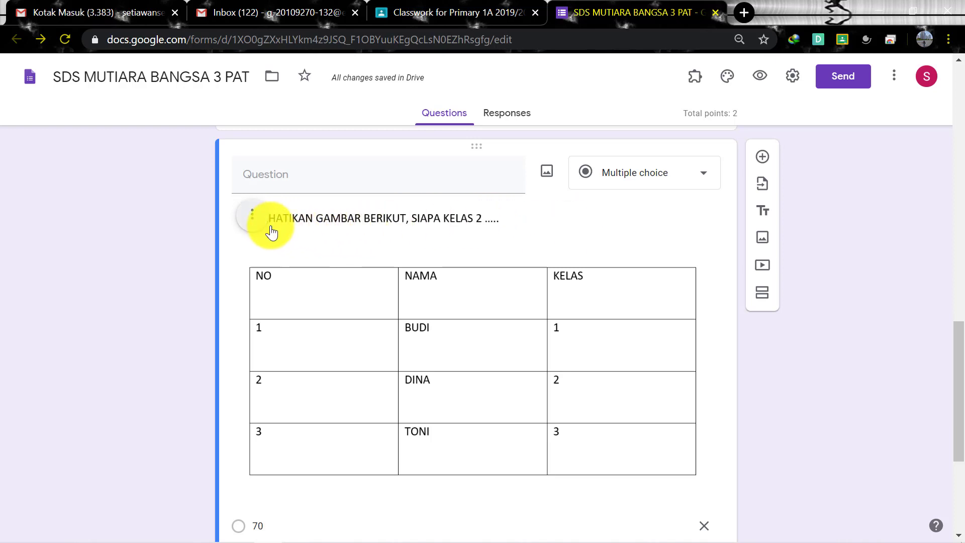
scroll(444, 367, "down", 1)
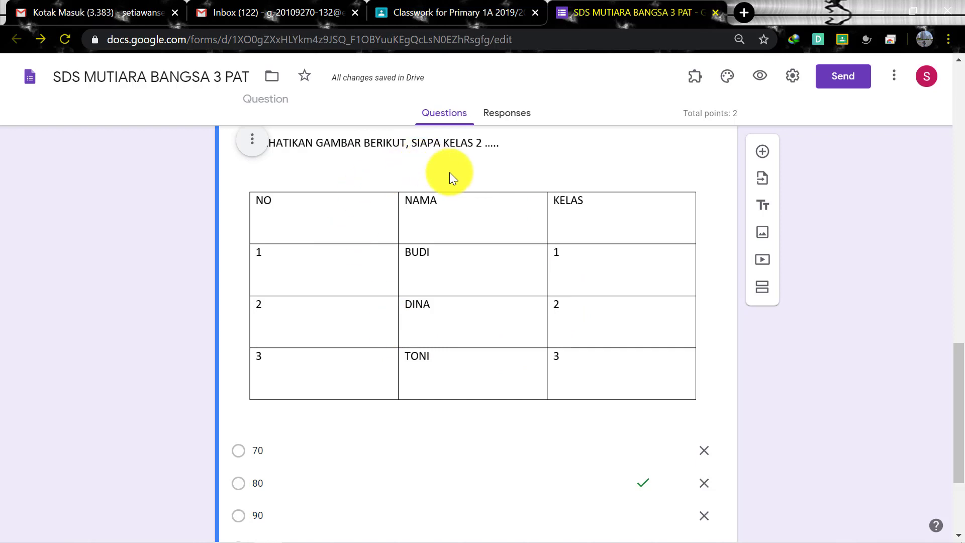
scroll(451, 353, "up", 1)
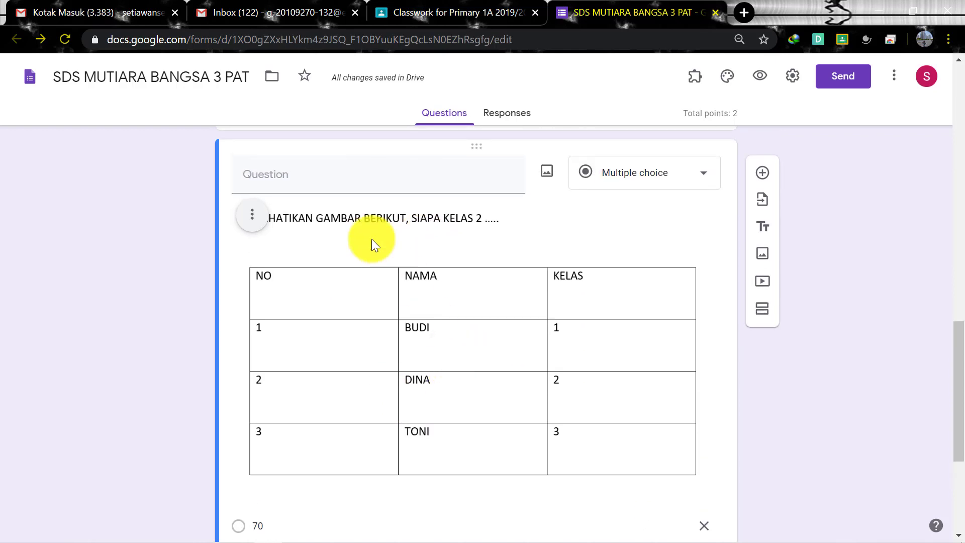
left_click(291, 183)
scroll(527, 387, "down", 3)
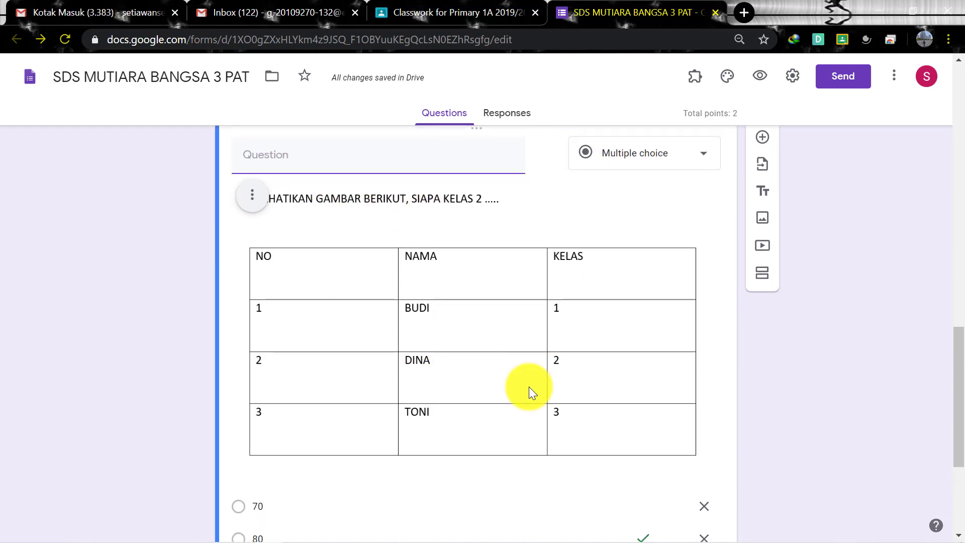
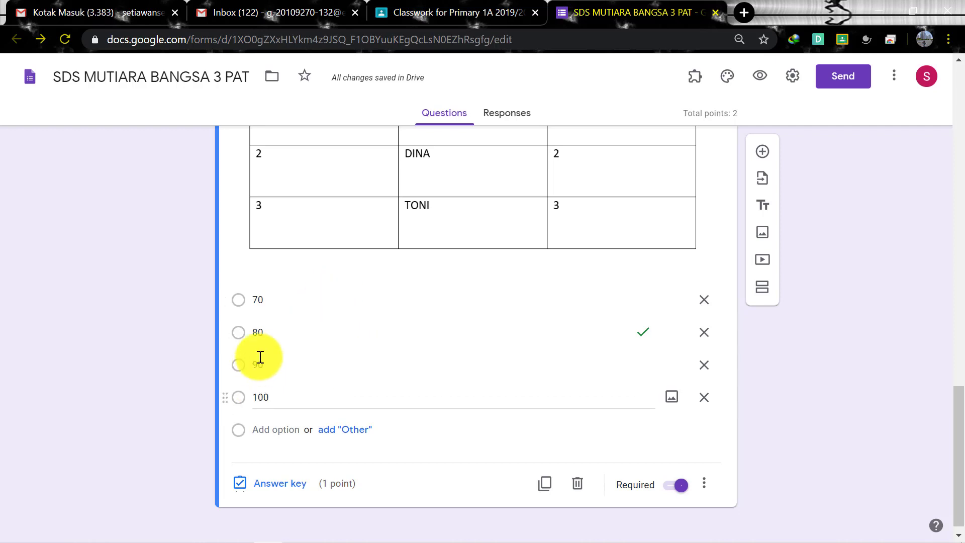
Append CM2 to the first answer option so it reads '70 CM2'
left_click(290, 343)
left_click(284, 301)
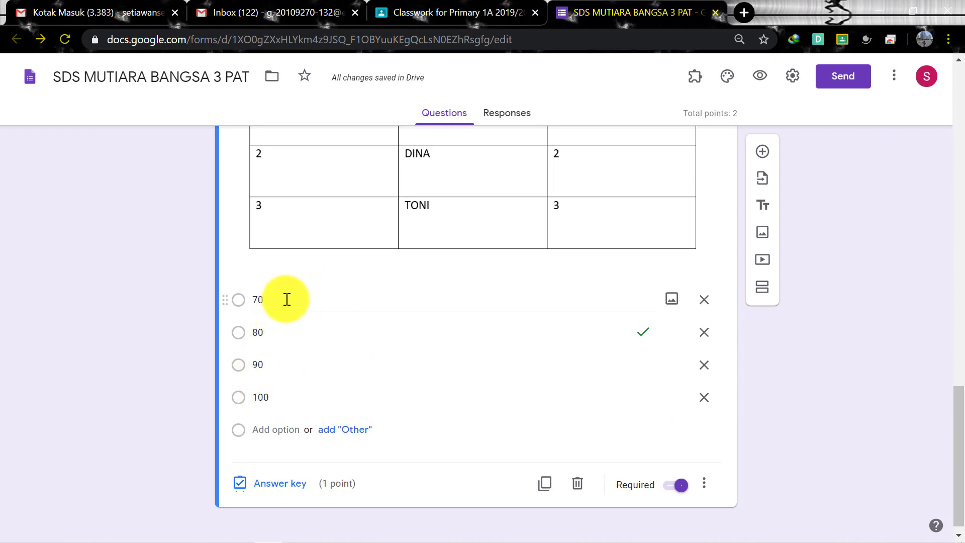
double_click(277, 298)
left_click(277, 298)
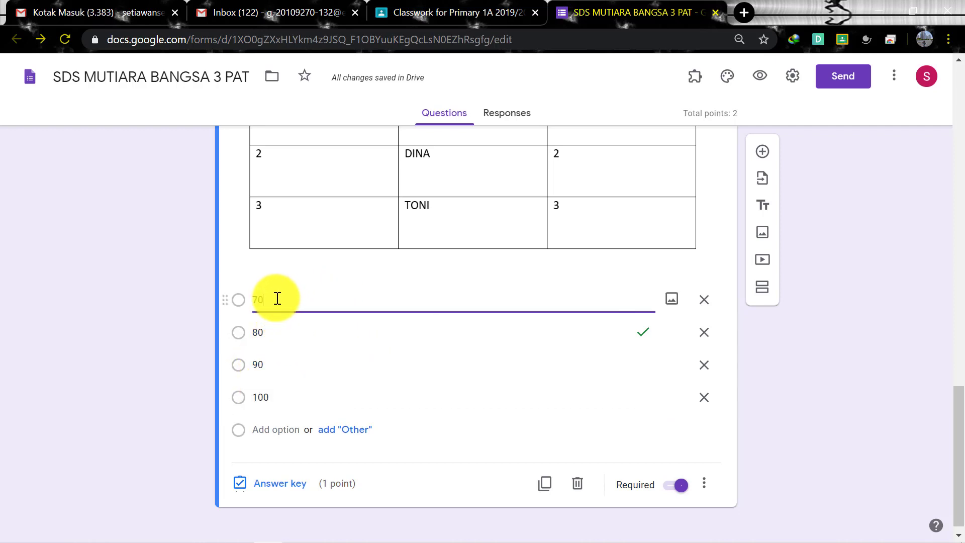
type("CM")
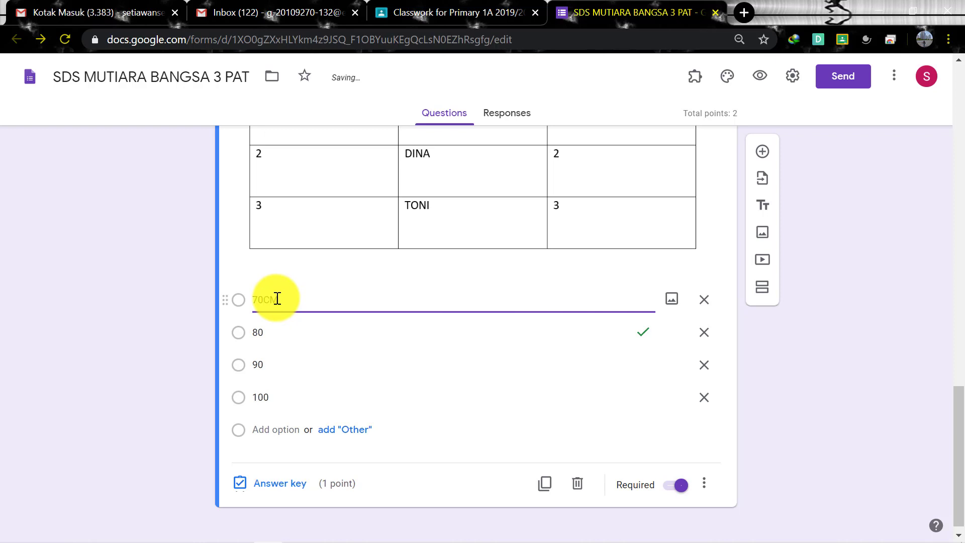
type("2")
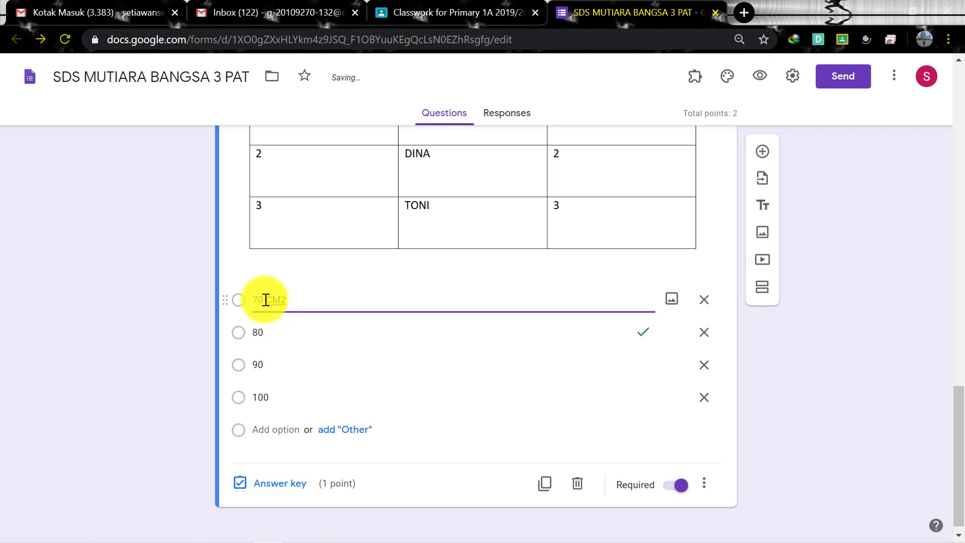
mouse_move(264, 300)
left_mouse_down()
mouse_move(285, 299)
mouse_move(253, 290)
mouse_move(249, 300)
left_mouse_up()
left_click(320, 300)
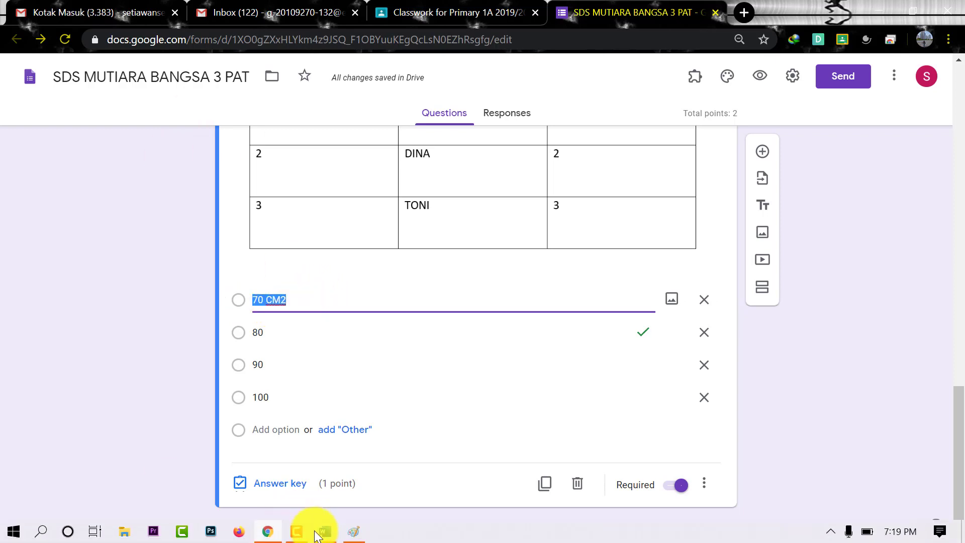
Type '70 CM' on a new line below the class table in the Word document
left_click(323, 528)
scroll(483, 426, "down", 1)
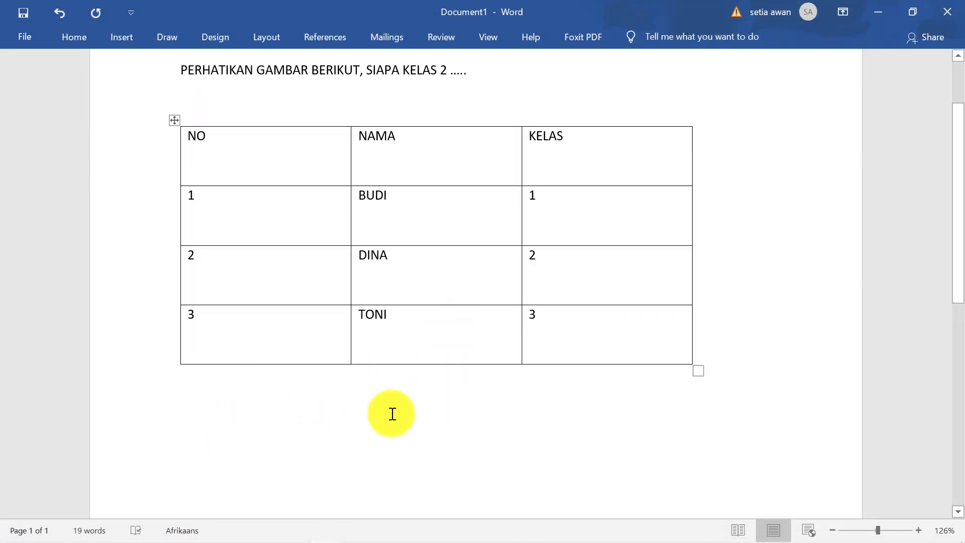
type("70")
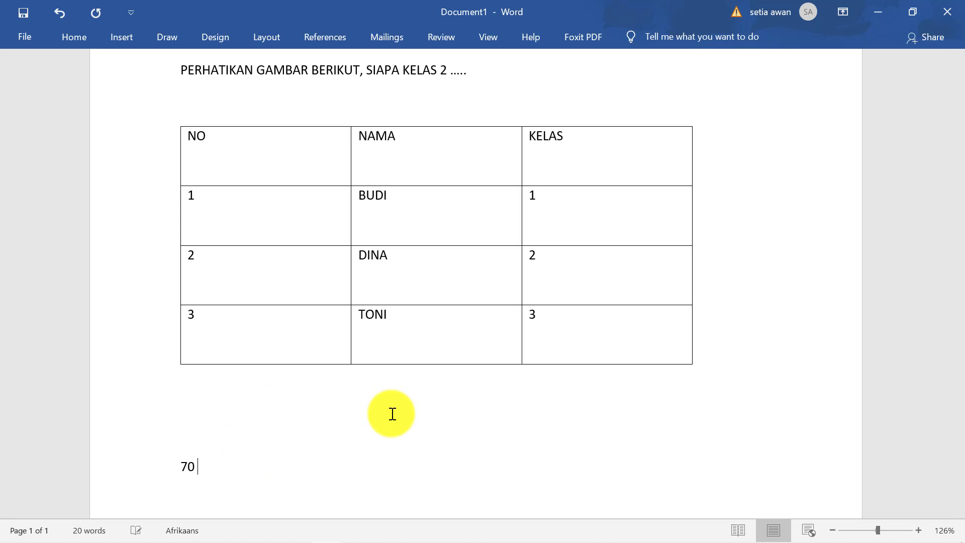
type(" CM")
scroll(276, 431, "down", 1)
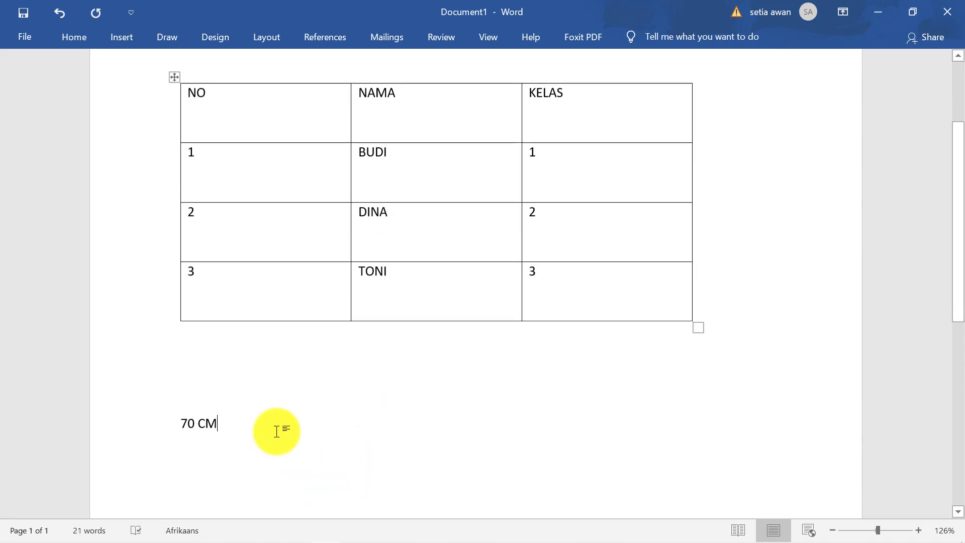
key("Return")
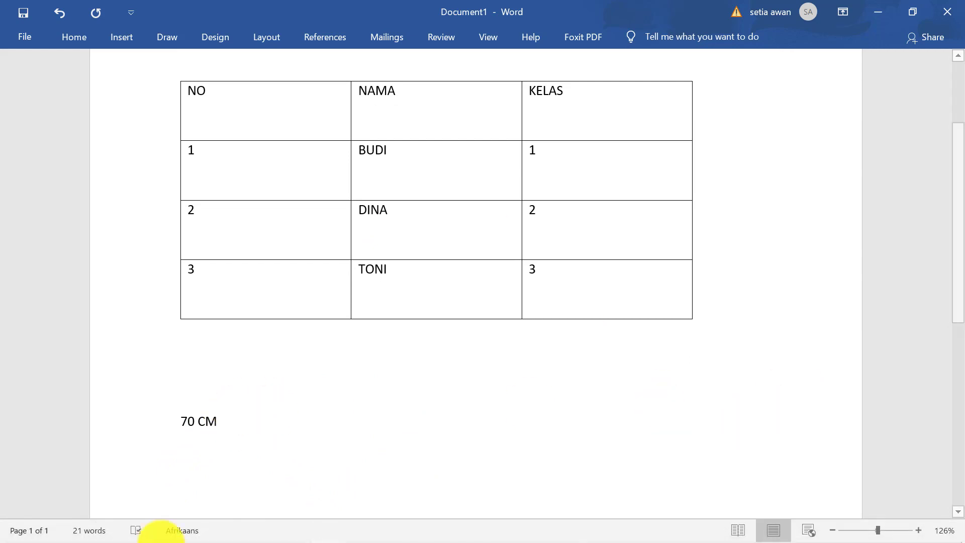
left_click(356, 532)
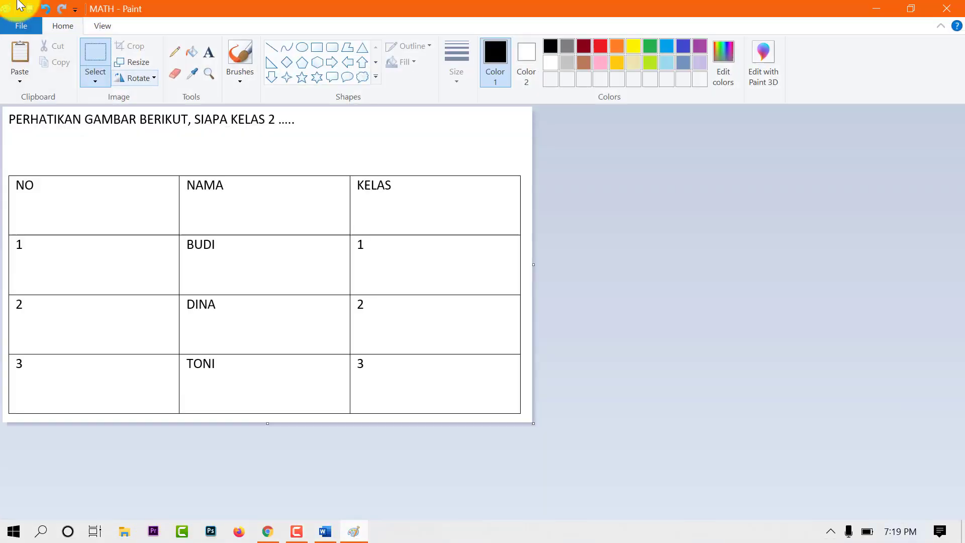
Paste the Word screenshot into Paint and crop it to just the 70 CM text
left_click(20, 50)
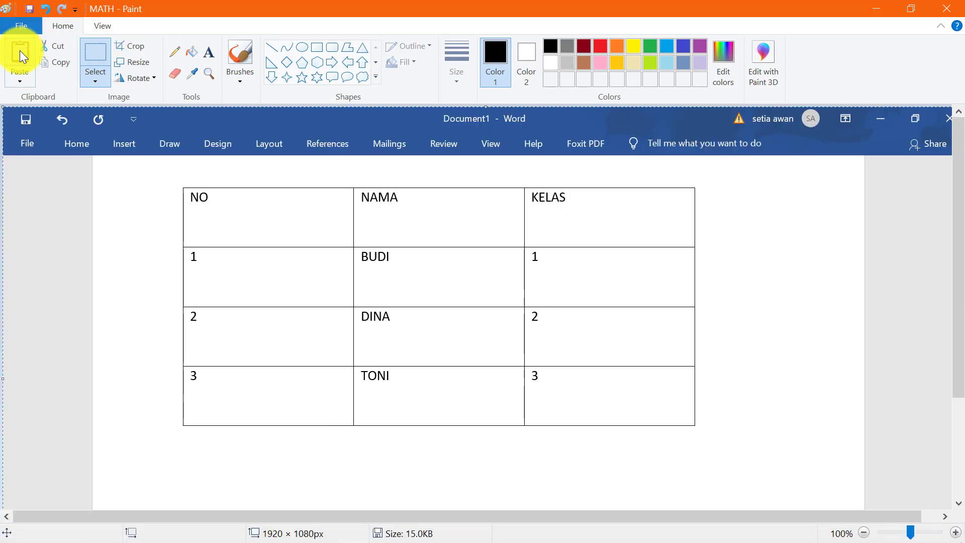
scroll(560, 297, "down", 3)
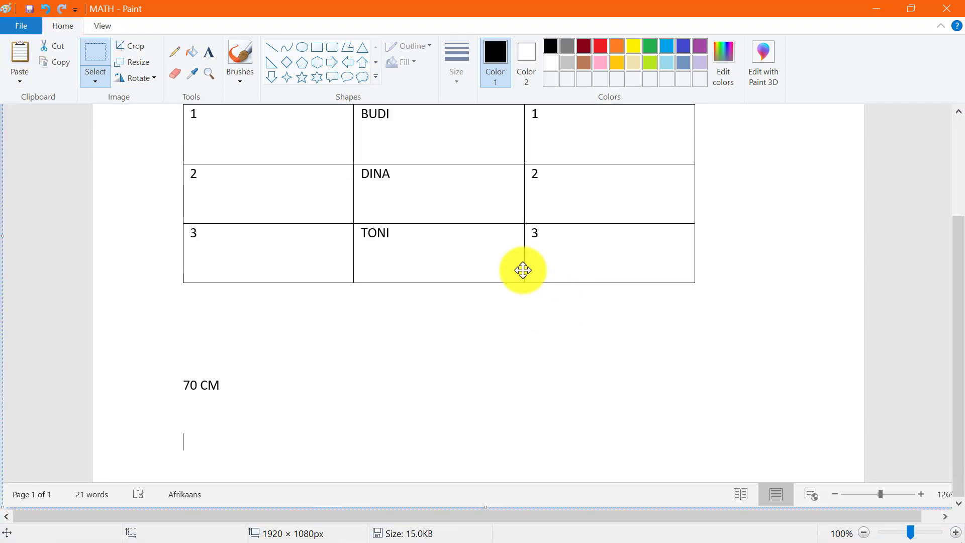
left_click(91, 54)
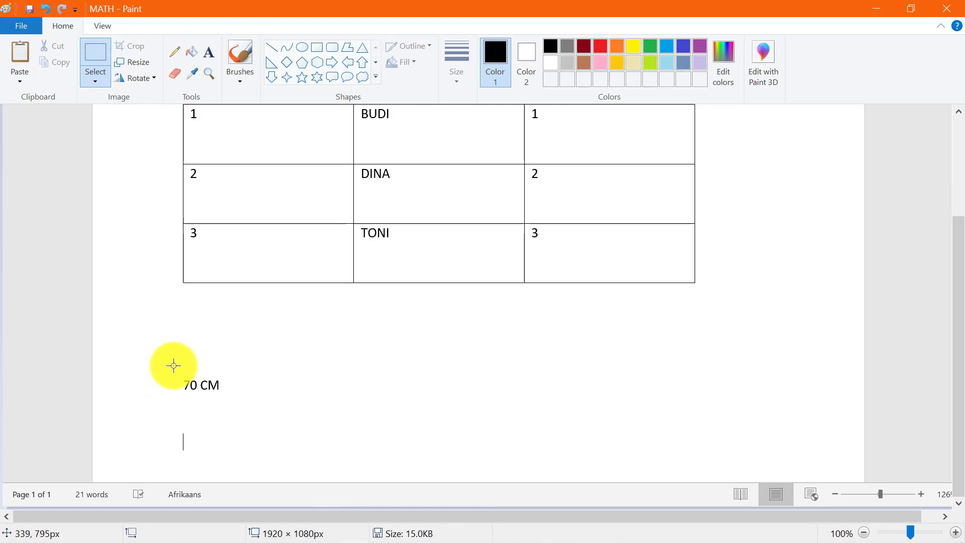
left_click_drag(173, 364, 233, 404)
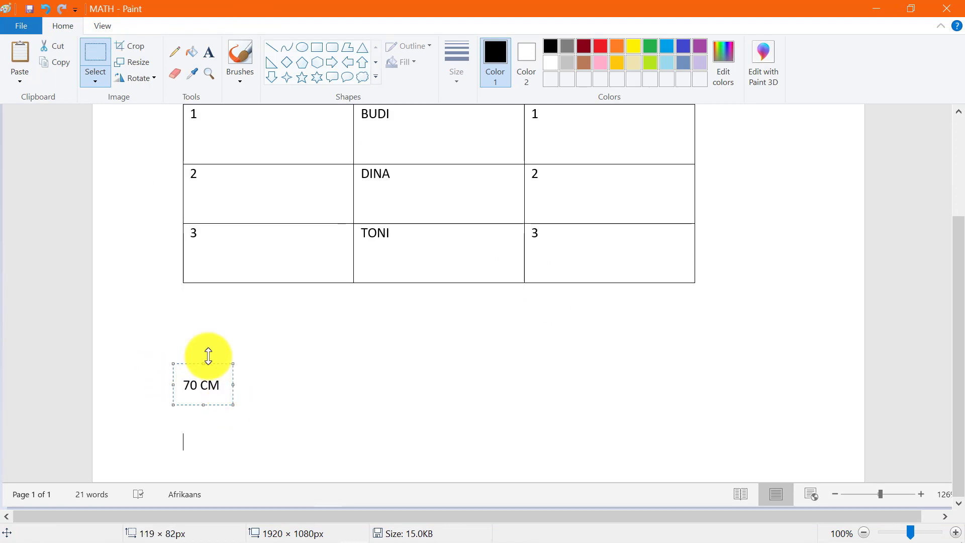
left_click(130, 46)
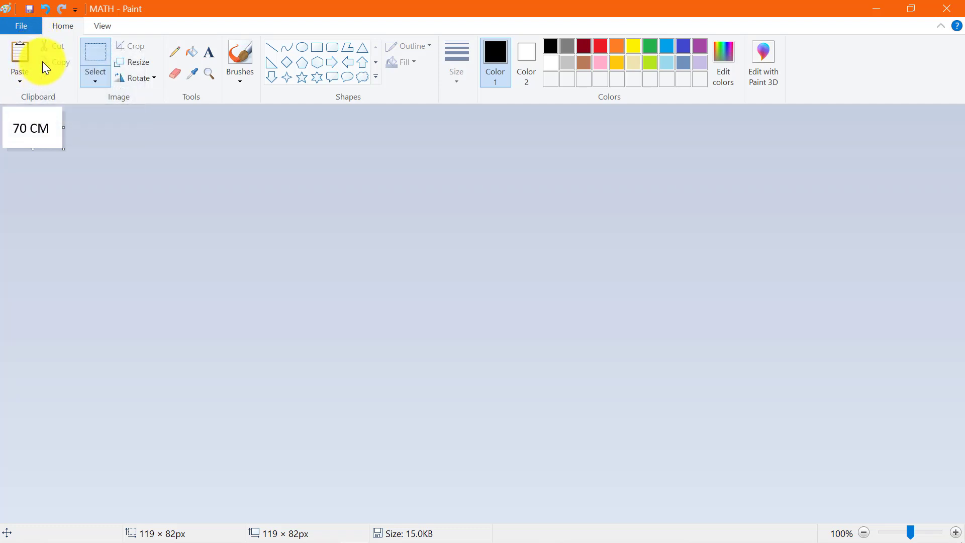
left_click(83, 64)
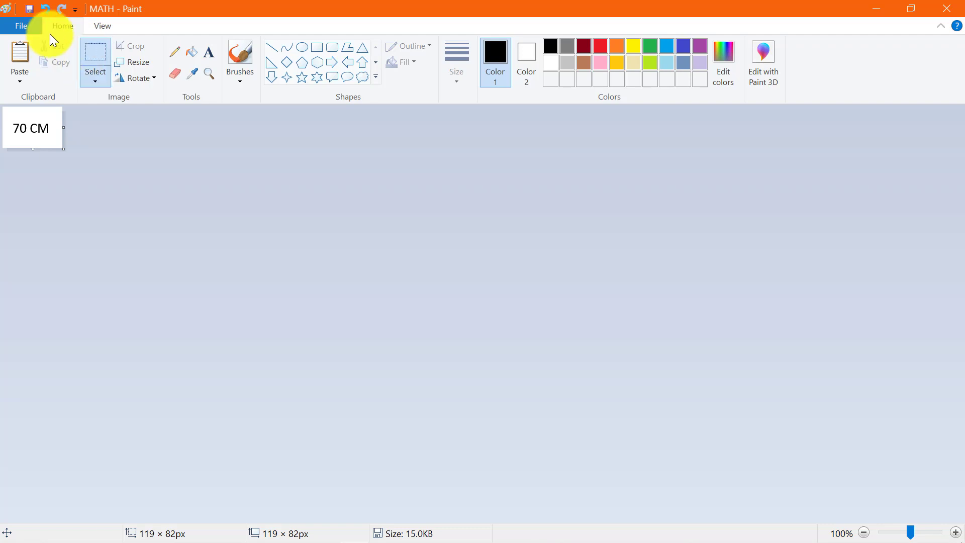
Save the cropped 119 × 82 px picture as A on DATA (D:)
left_click(23, 26)
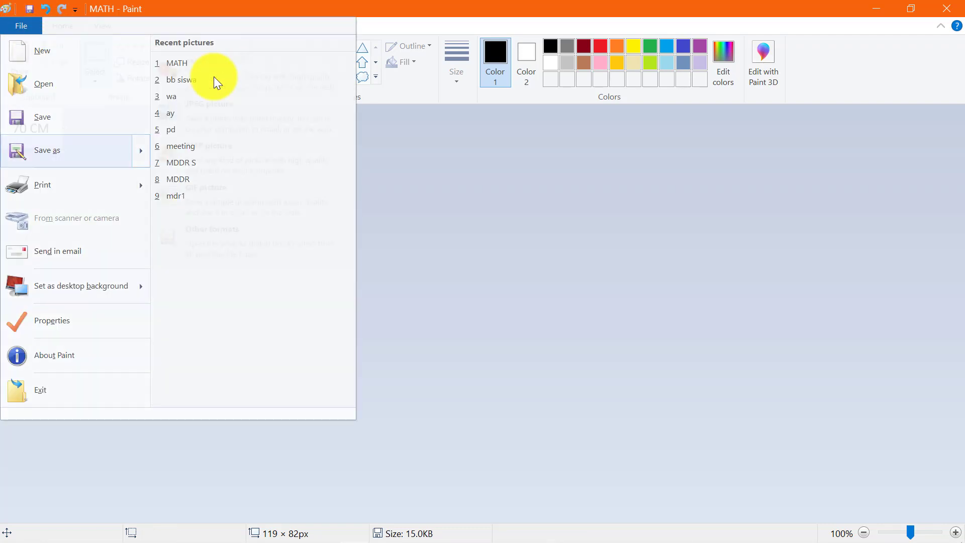
left_click(213, 76)
type("A")
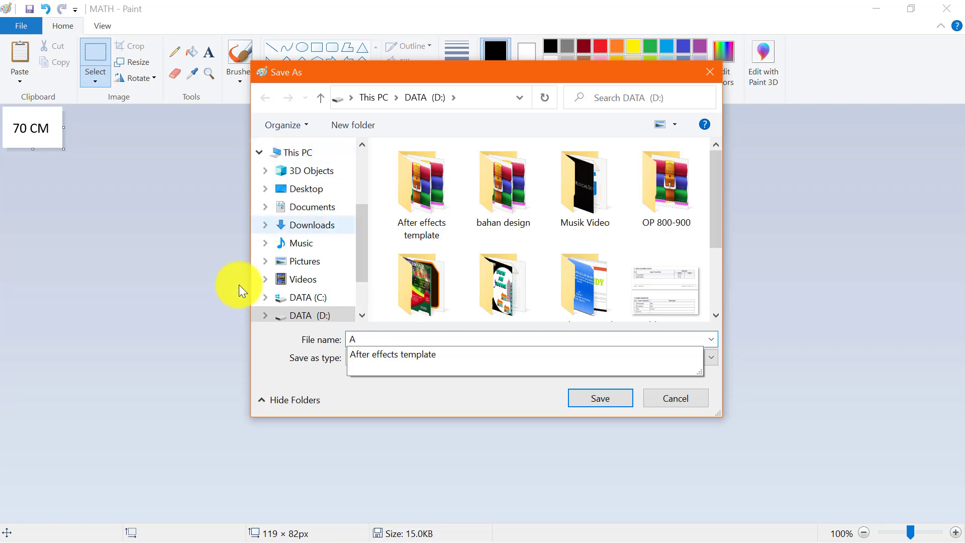
left_click(599, 402)
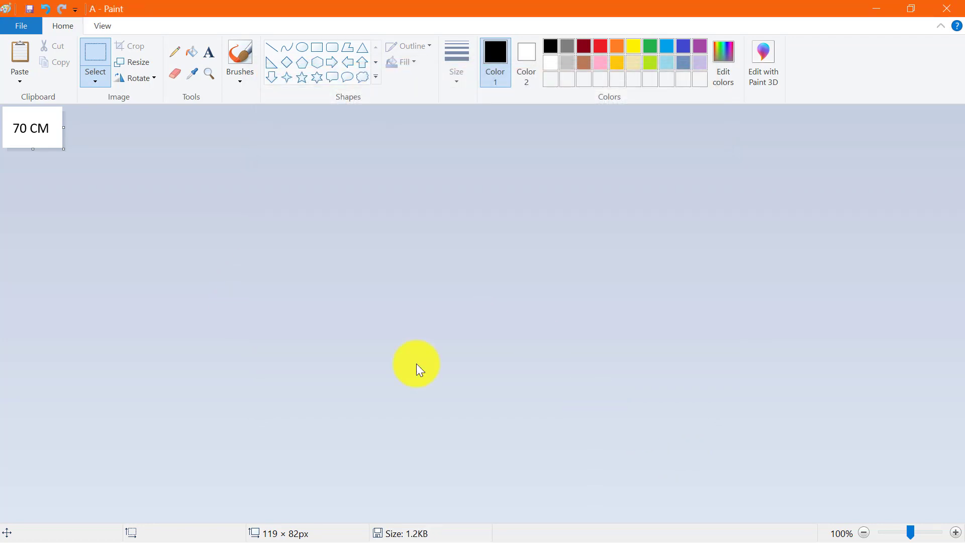
key("super")
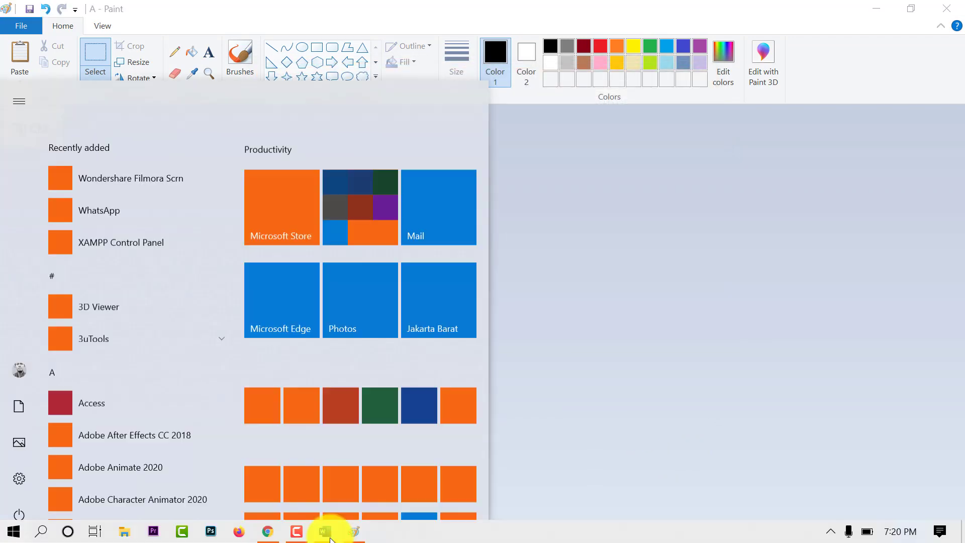
Upload picture A as the image of the first answer option
left_click(265, 530)
left_click(672, 299)
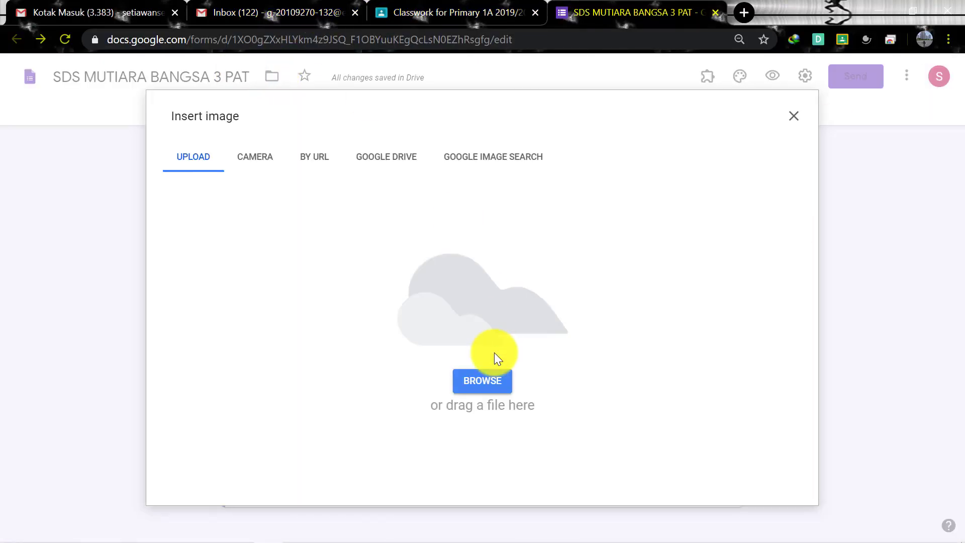
left_click(492, 383)
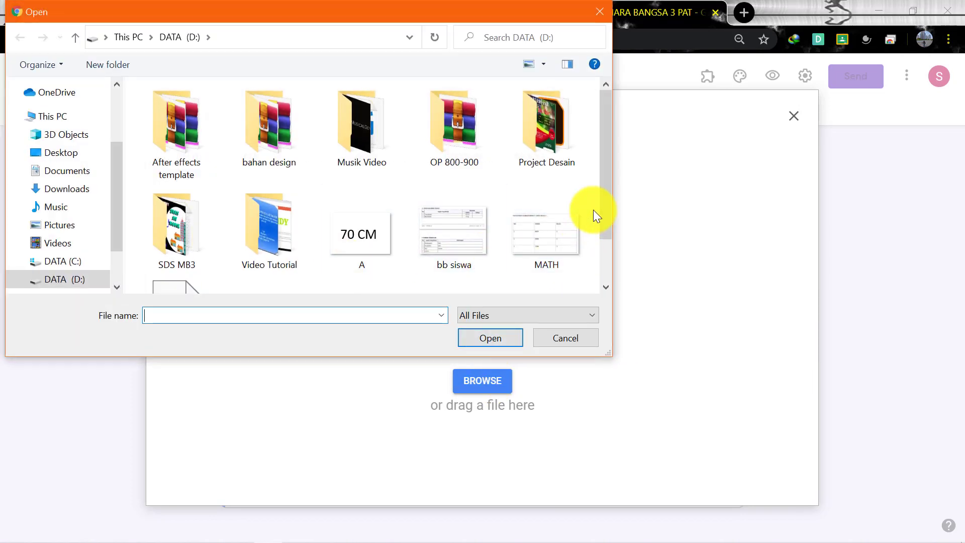
left_click(375, 265)
left_click(480, 333)
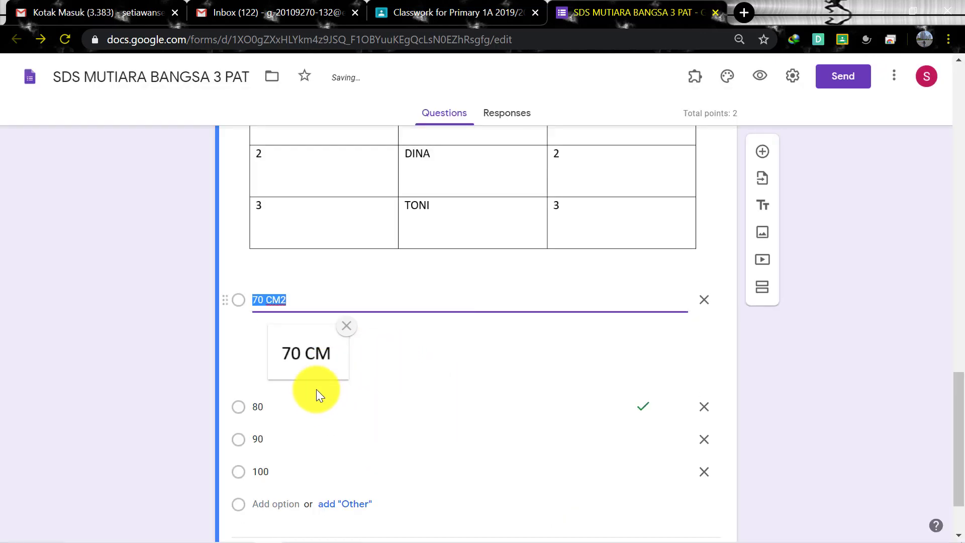
Delete the '70 CM2' text from the first answer option
left_click(308, 301)
scroll(444, 307, "up", 3)
scroll(445, 306, "down", 5)
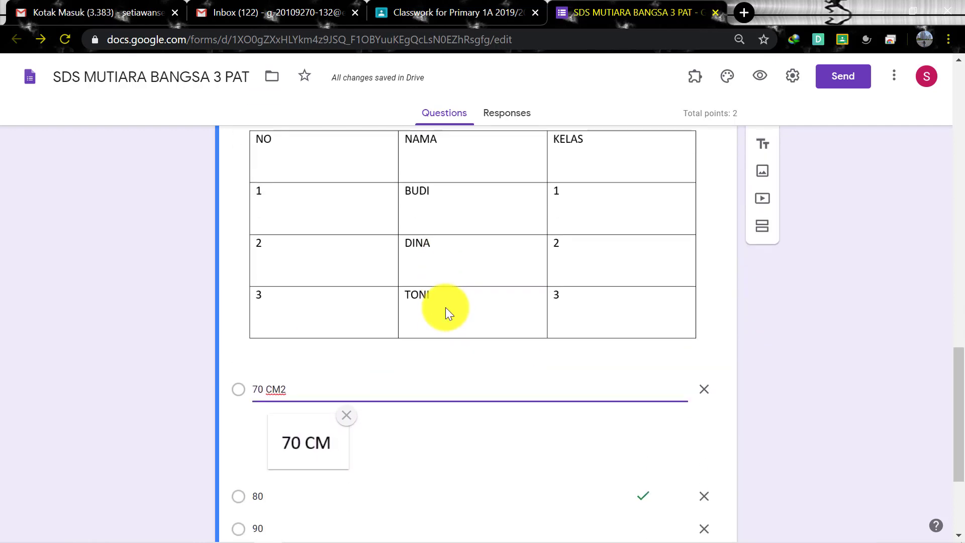
left_click_drag(306, 242, 257, 236)
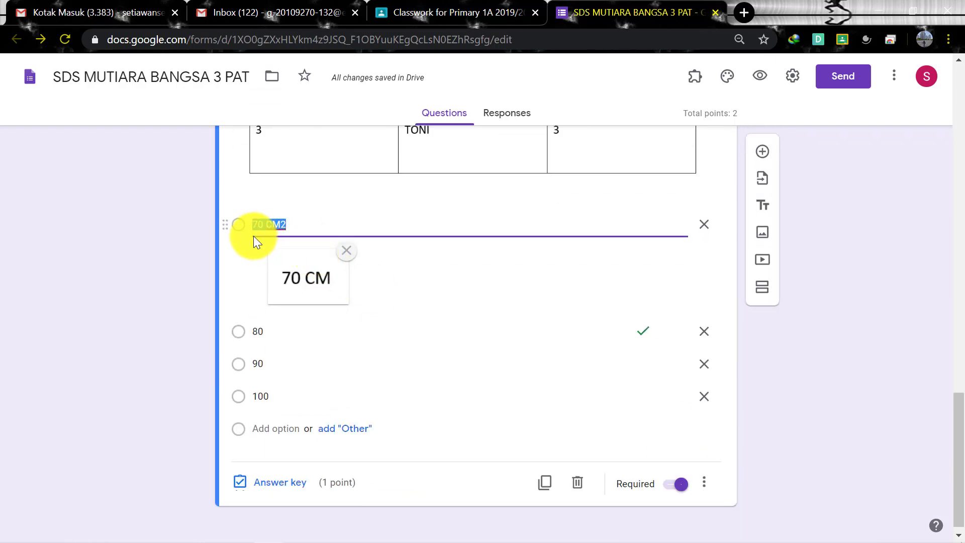
key("BackSpace")
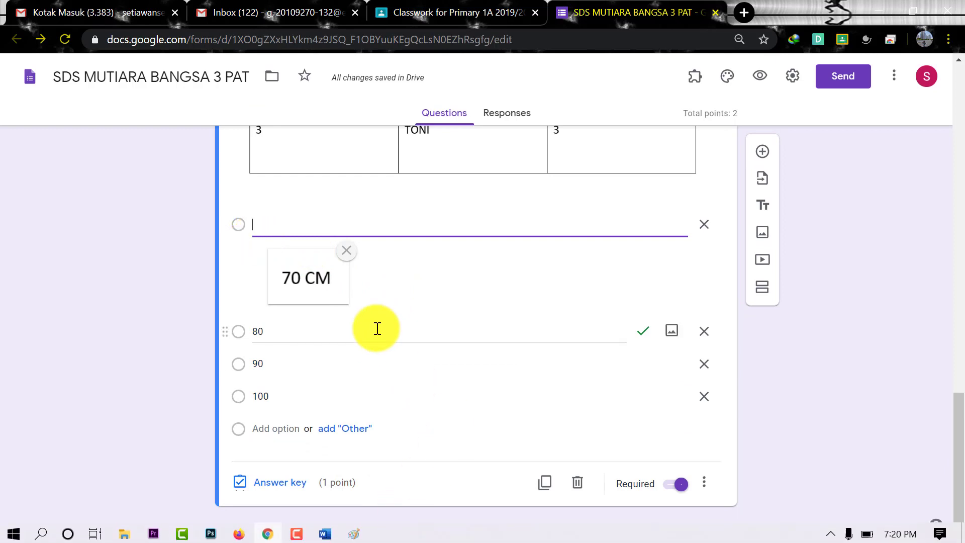
Label the emptied first answer option 'A'
left_click(377, 328)
left_click(271, 222)
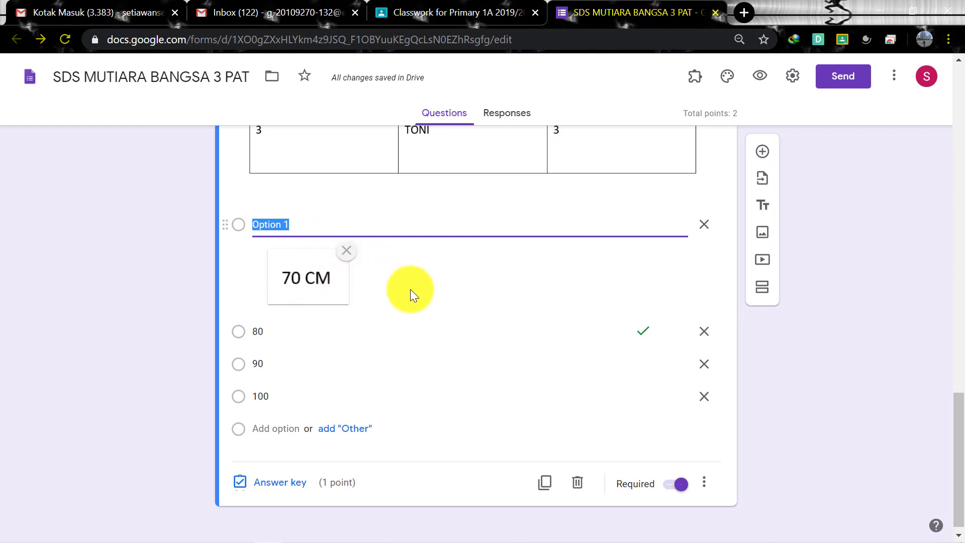
scroll(410, 288, "up", 1)
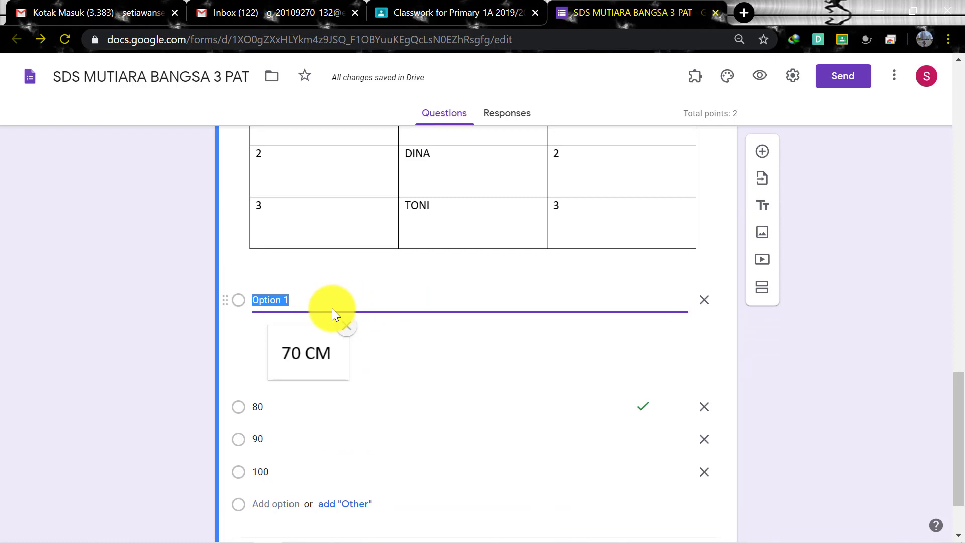
type("A")
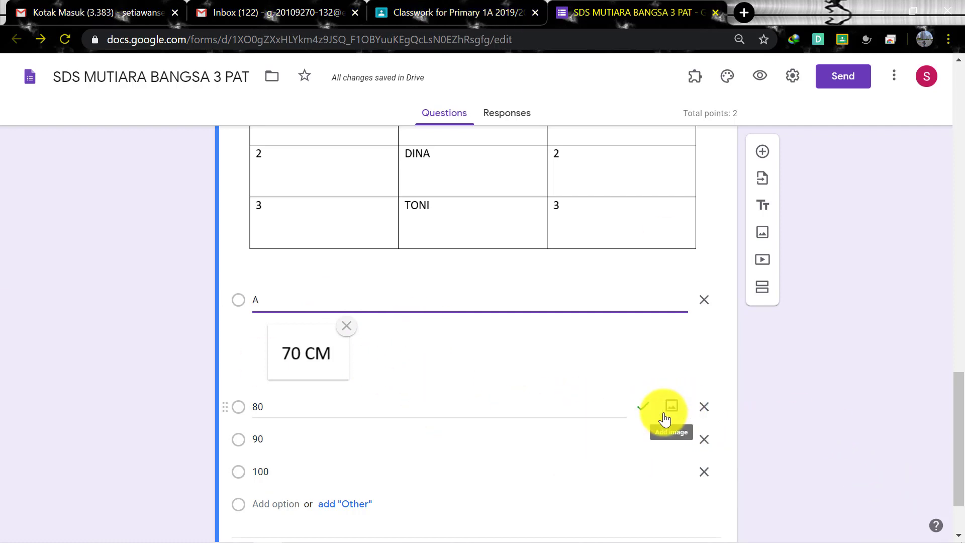
Upload the bb siswa picture to the second (80) answer option
left_click(668, 407)
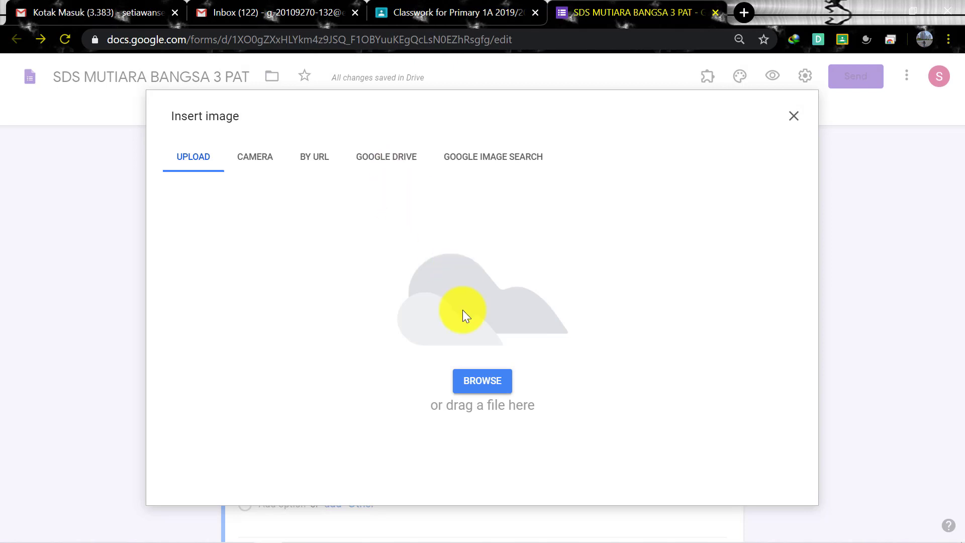
left_click(473, 382)
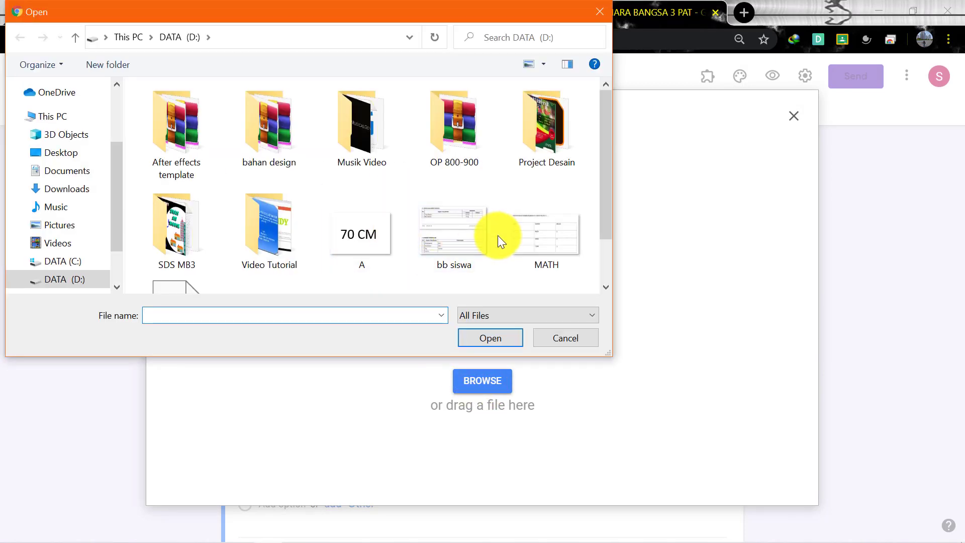
left_click(497, 236)
left_click(510, 339)
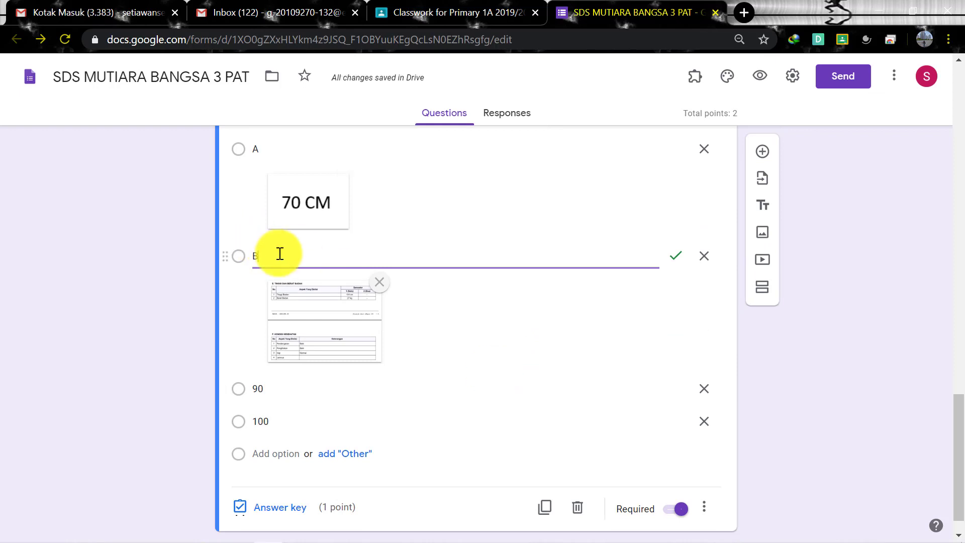
Attach the MATH picture to the 90 option and label it C
left_click(675, 391)
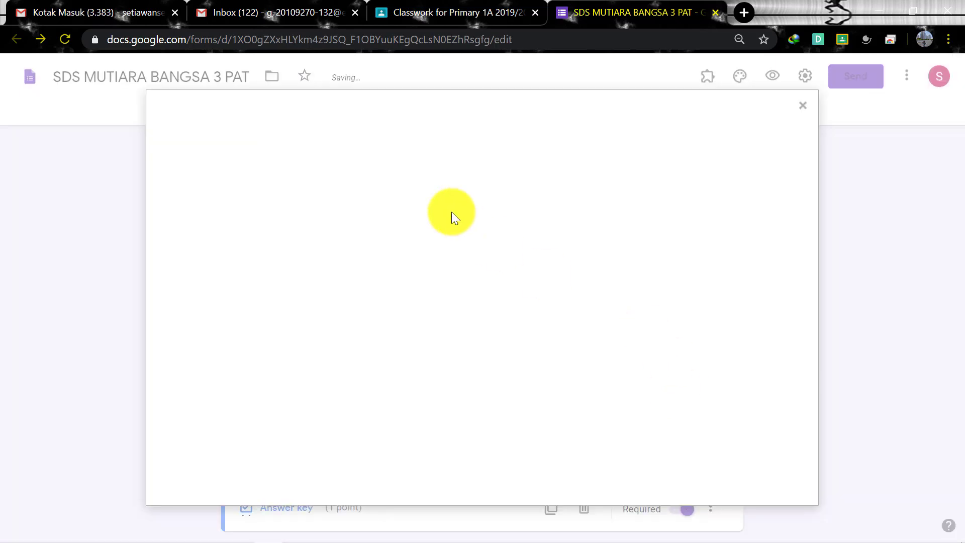
left_click(483, 382)
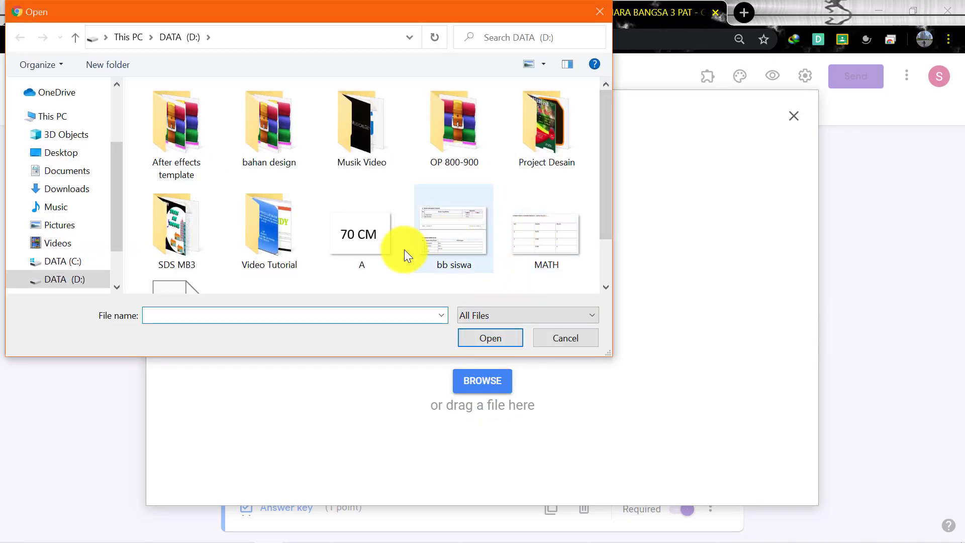
left_click(573, 240)
left_click(502, 336)
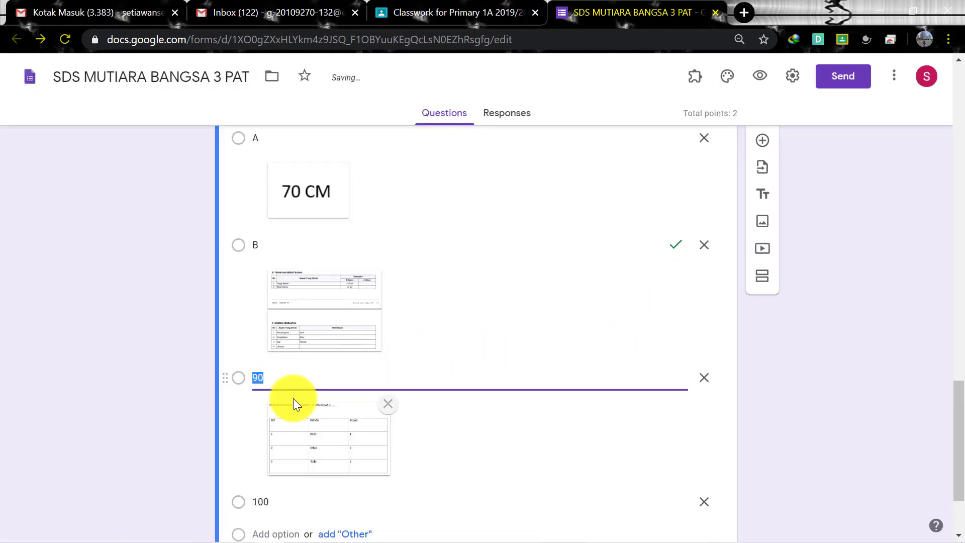
type("C")
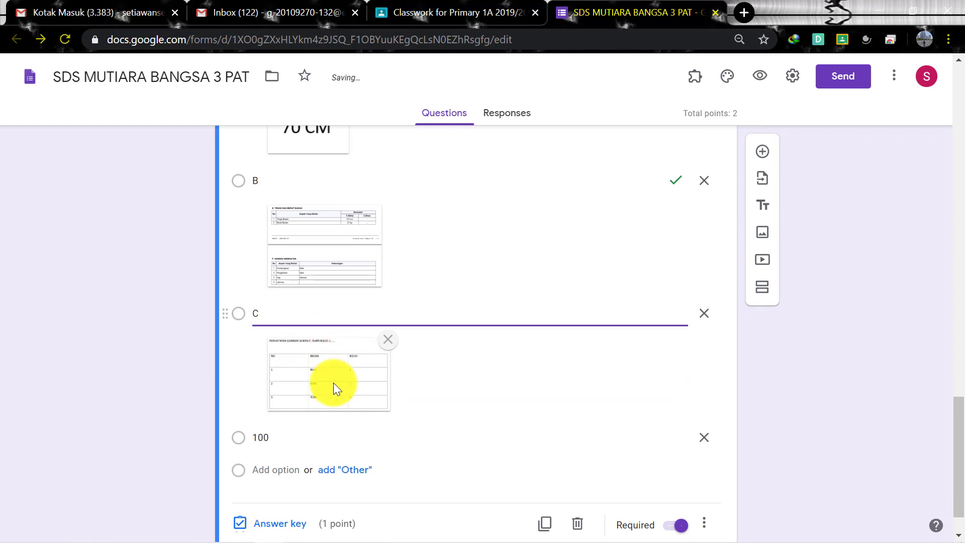
Replace the 100 option with 'D' and attach the wa picture to it
left_click(287, 431)
key("BackSpace")
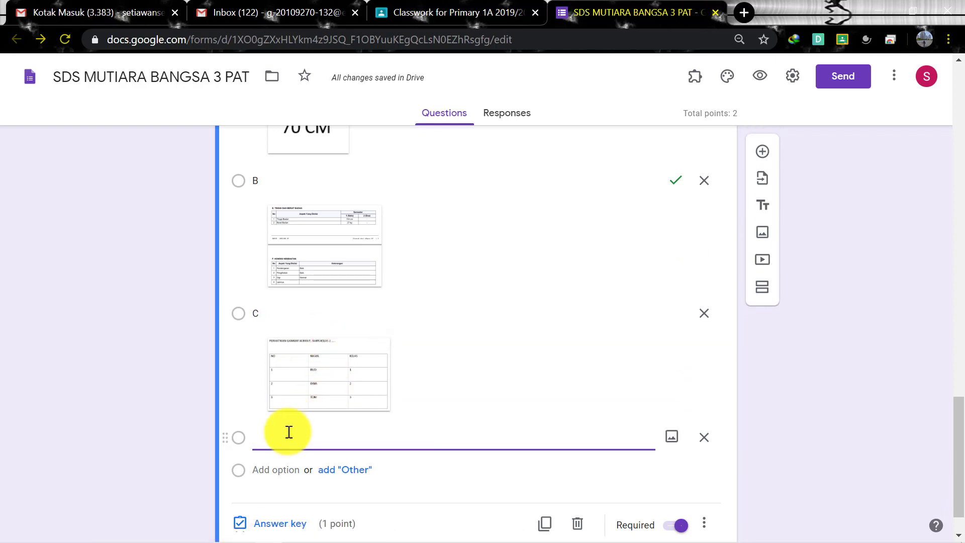
type("D")
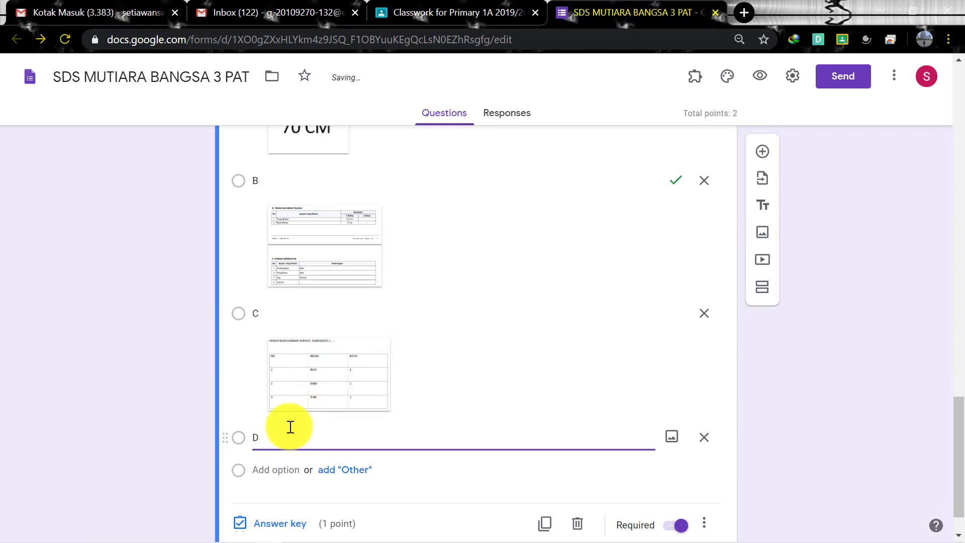
left_click(671, 436)
left_click(474, 383)
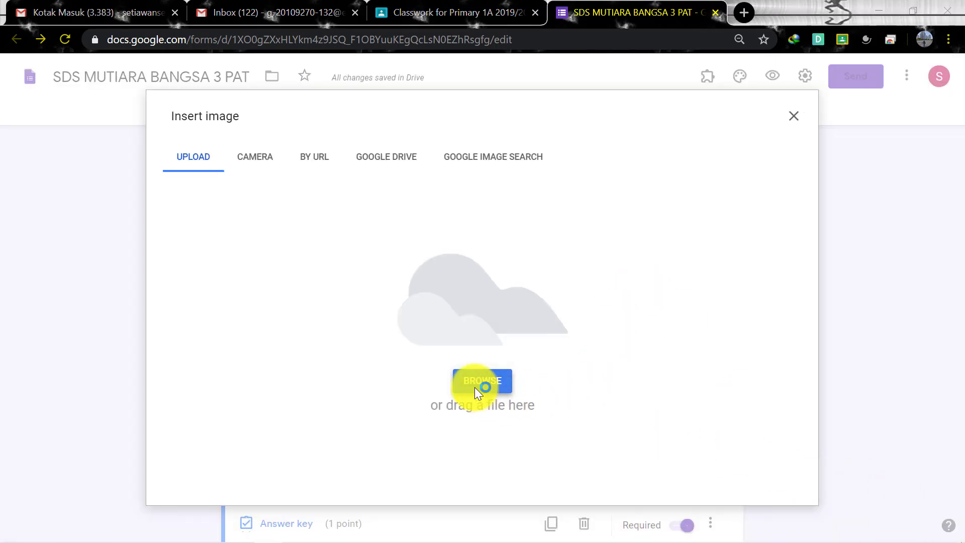
scroll(352, 249, "down", 2)
left_click(302, 253)
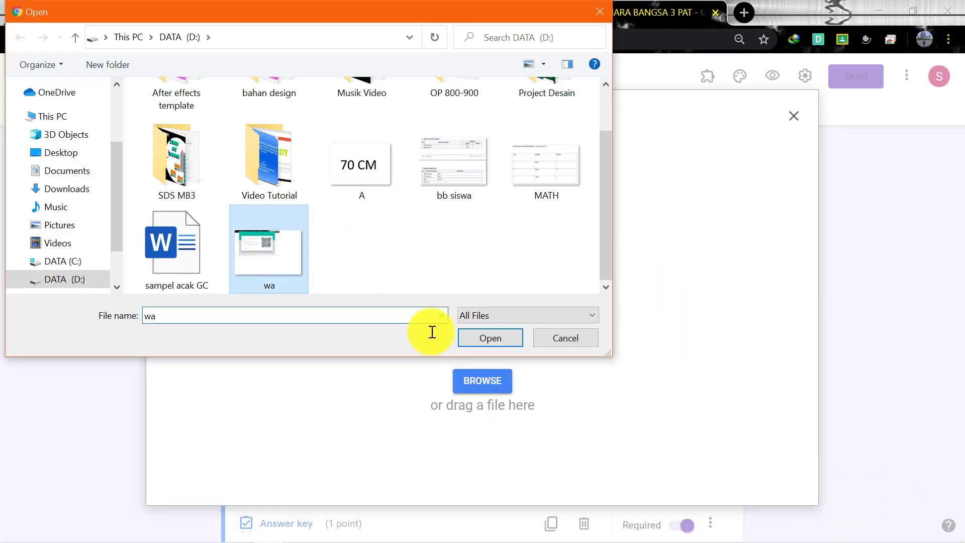
left_click(498, 336)
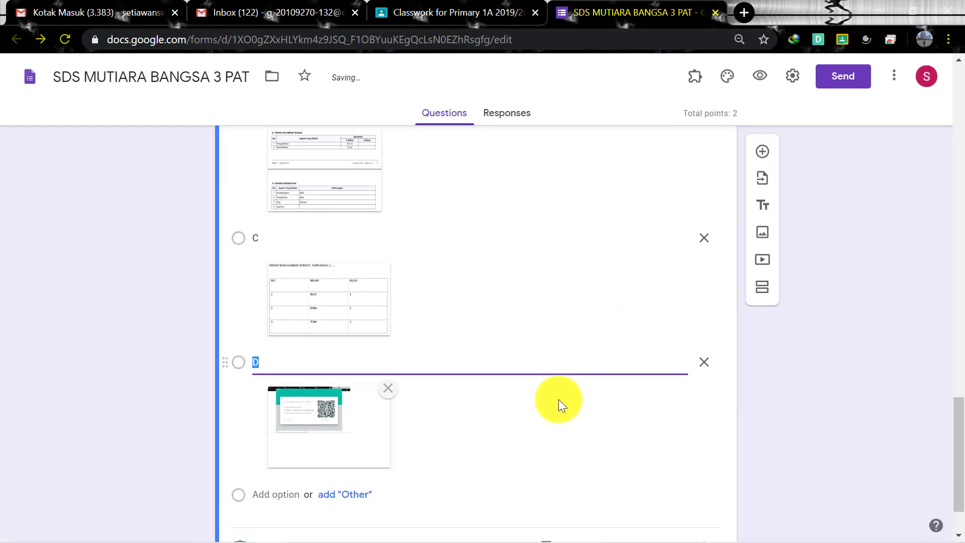
Review the A, B, C and D option labels and their pictures
scroll(558, 397, "up", 6)
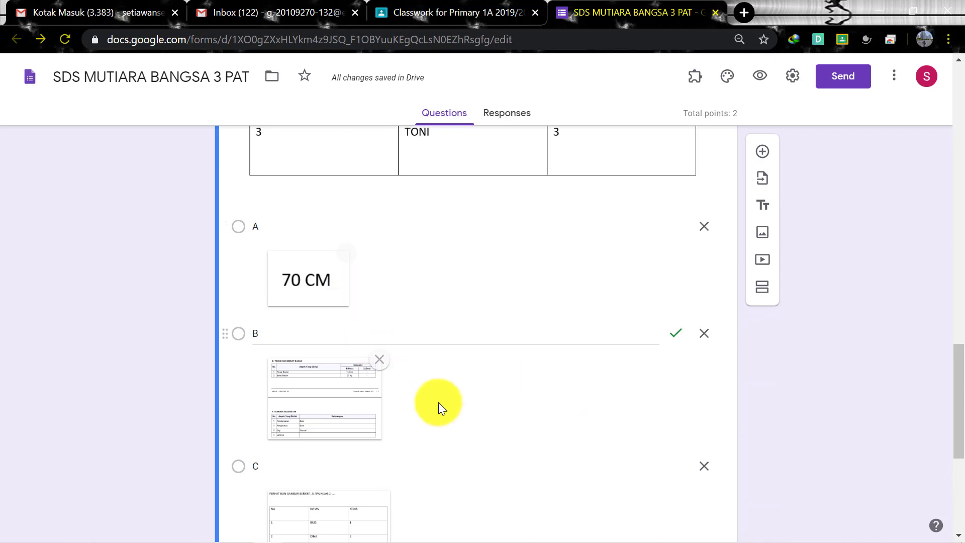
scroll(442, 406, "down", 6)
scroll(452, 387, "up", 1)
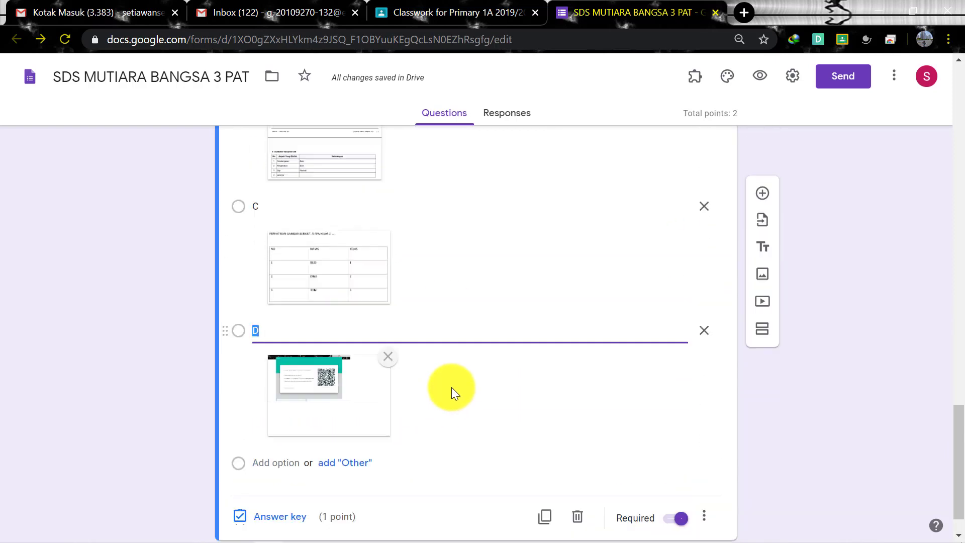
scroll(452, 387, "up", 4)
scroll(394, 332, "up", 2)
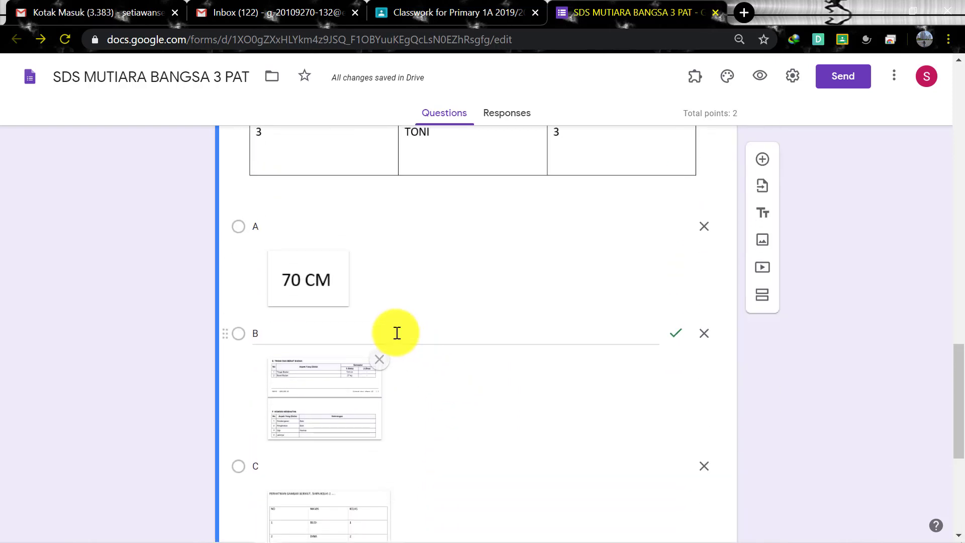
left_click(347, 222)
left_click(346, 334)
scroll(455, 445, "down", 3)
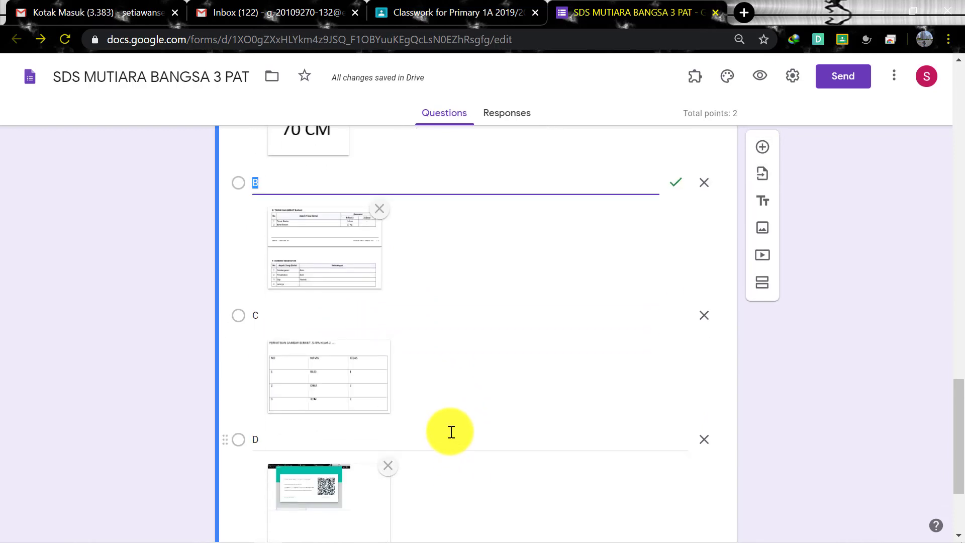
left_click(480, 326)
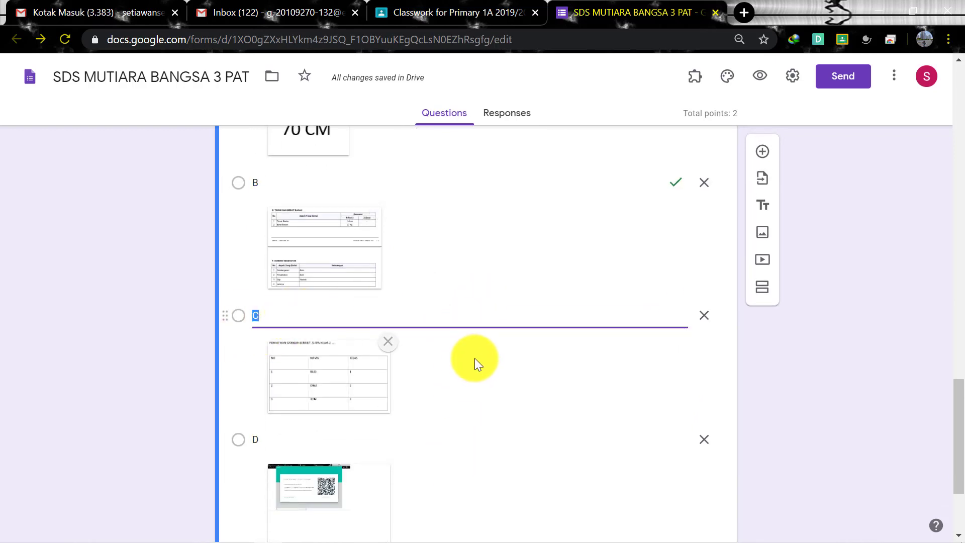
scroll(548, 378, "up", 5)
left_click(625, 408)
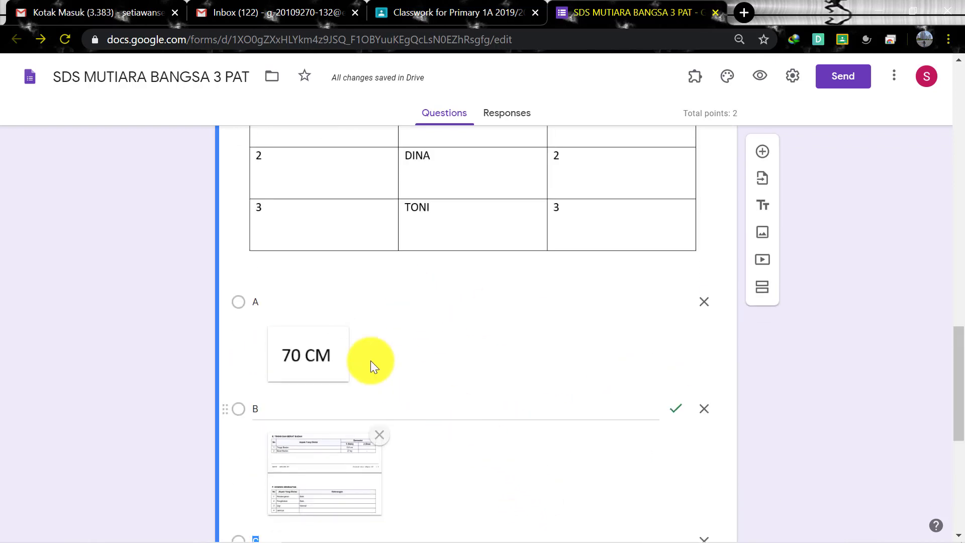
left_click(302, 302)
left_click(274, 405)
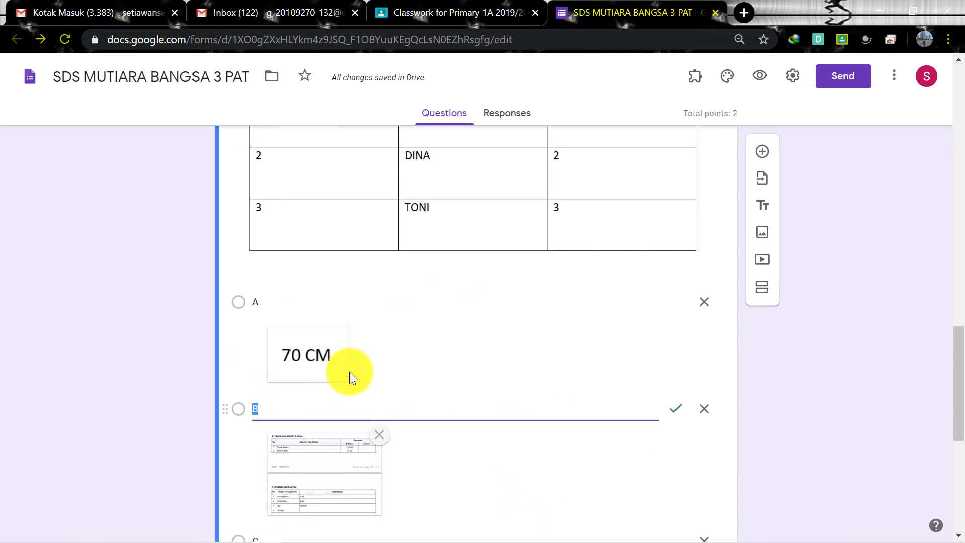
scroll(320, 351, "down", 2)
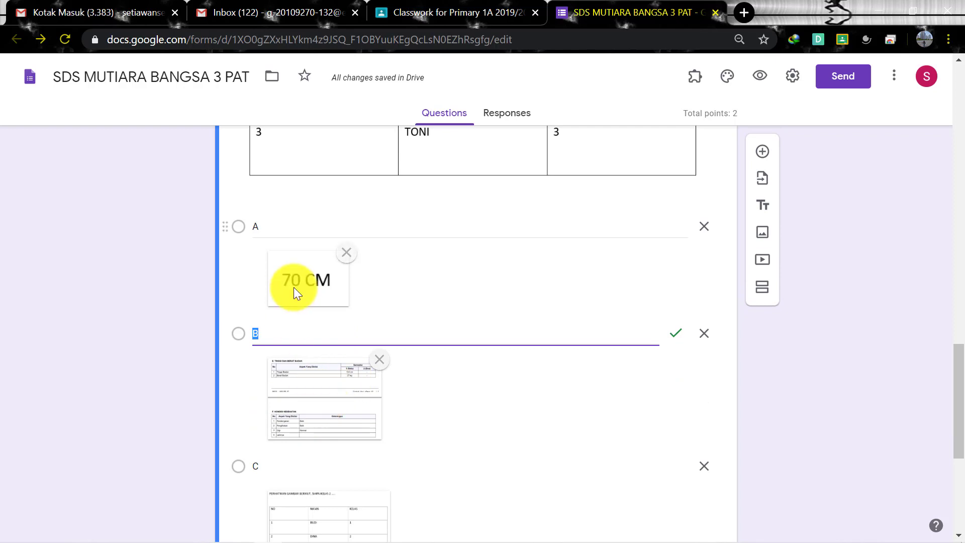
scroll(310, 412, "down", 2)
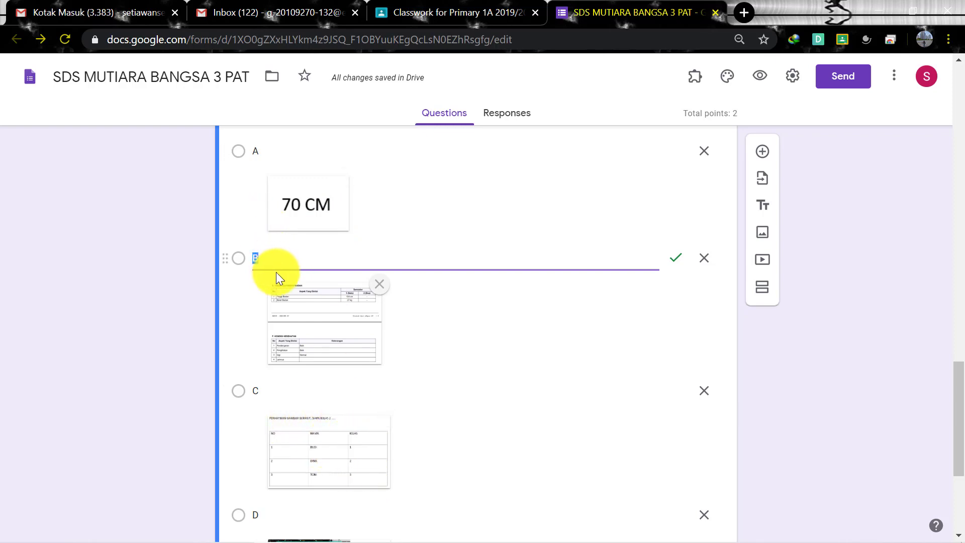
scroll(321, 355, "up", 1)
left_click(273, 230)
left_click(280, 339)
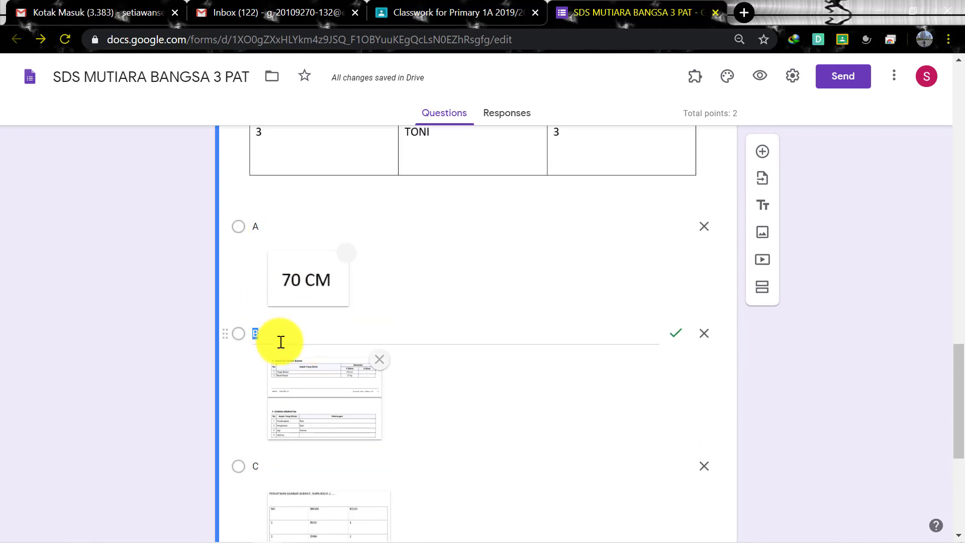
scroll(281, 377, "down", 1)
scroll(288, 397, "down", 3)
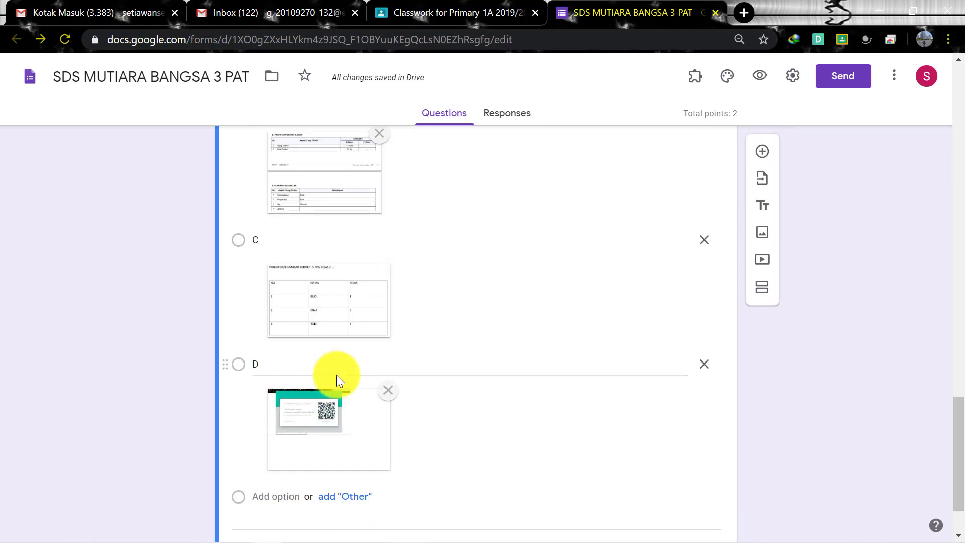
scroll(337, 375, "up", 3)
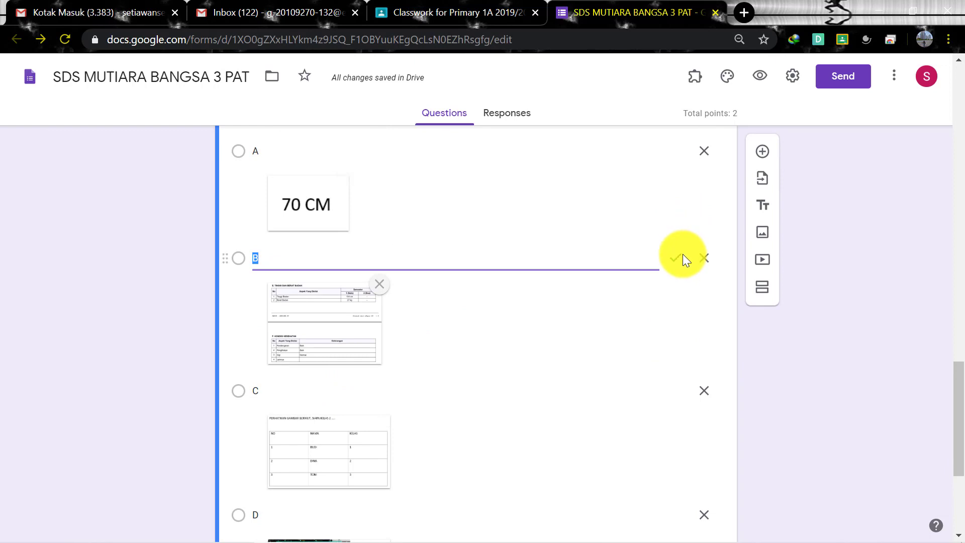
scroll(569, 302, "down", 5)
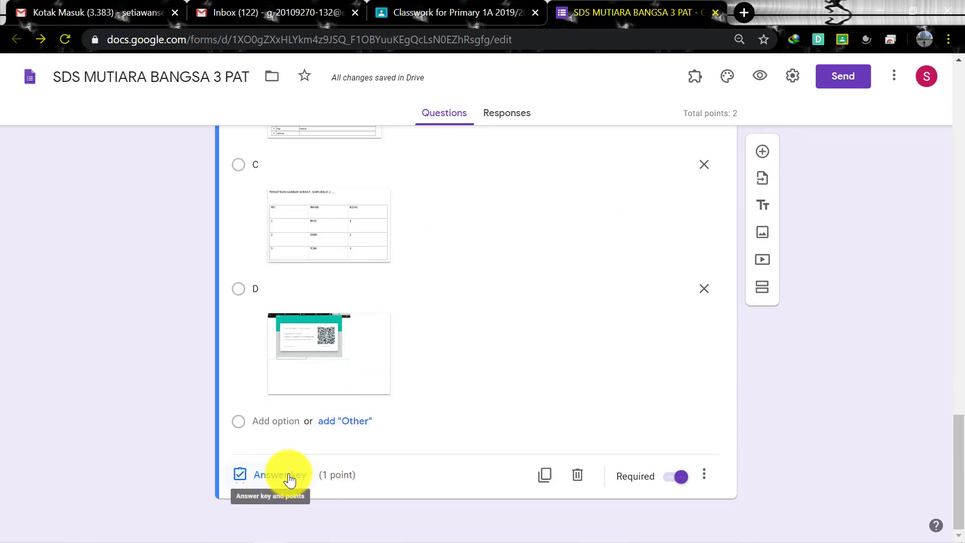
Check in the answer key that B is marked correct, then close it
left_click(281, 475)
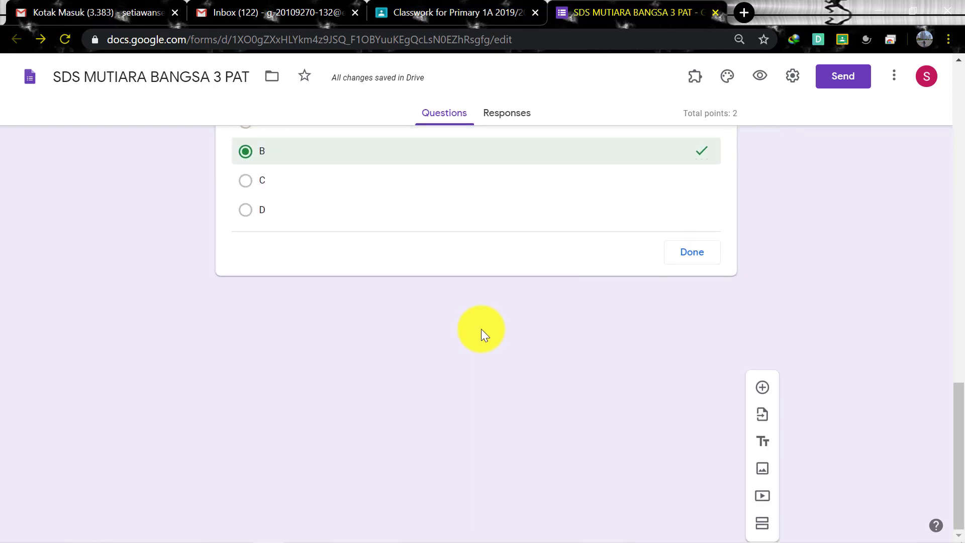
scroll(482, 330, "up", 7)
scroll(458, 396, "down", 4)
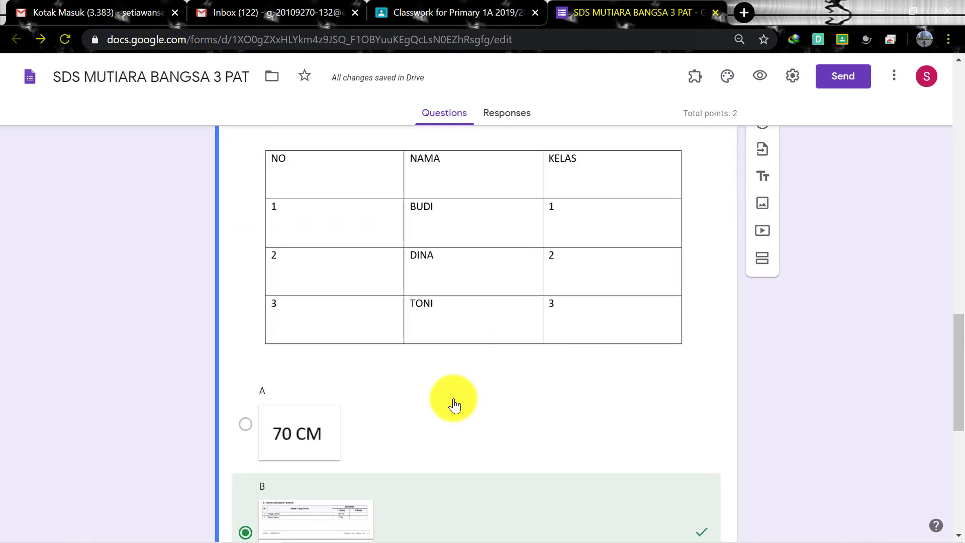
scroll(455, 402, "down", 5)
scroll(247, 321, "down", 2)
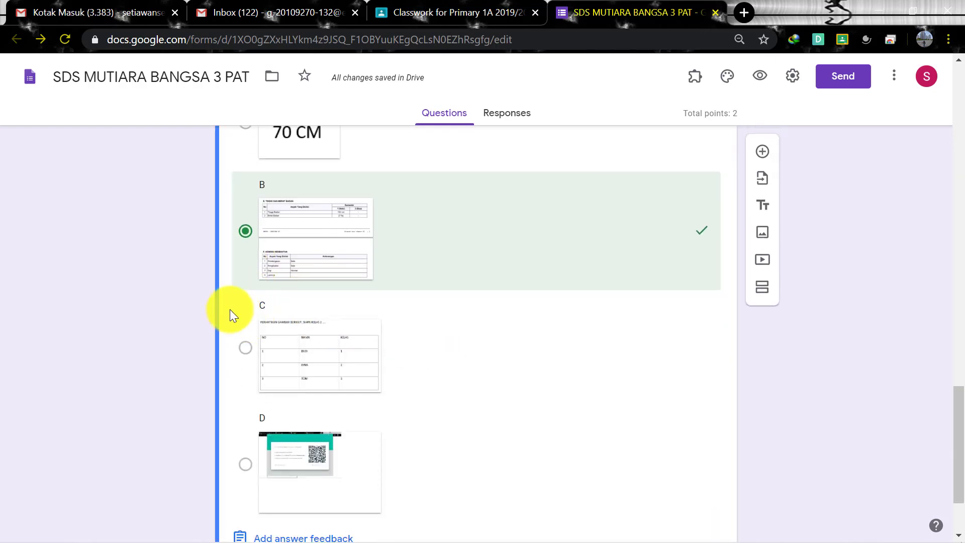
scroll(256, 306, "down", 2)
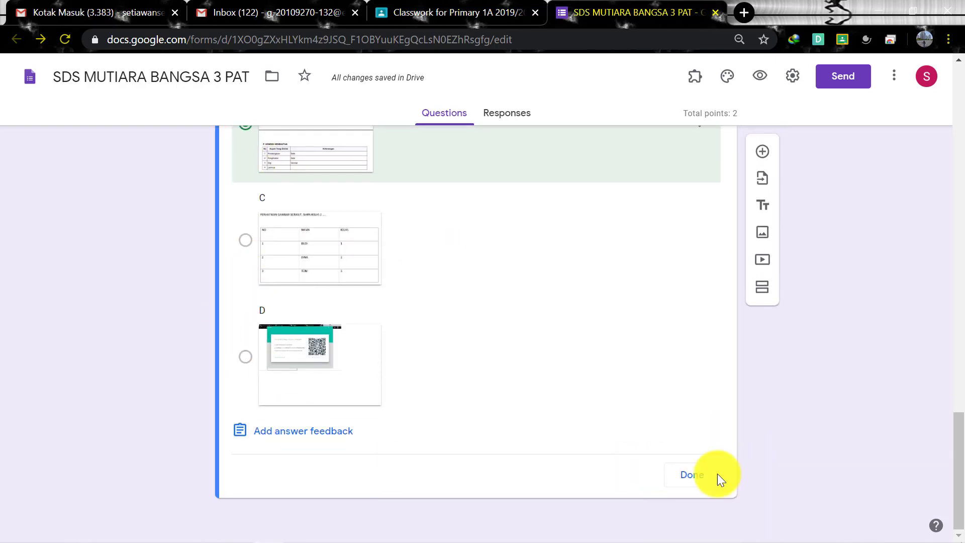
left_click(693, 476)
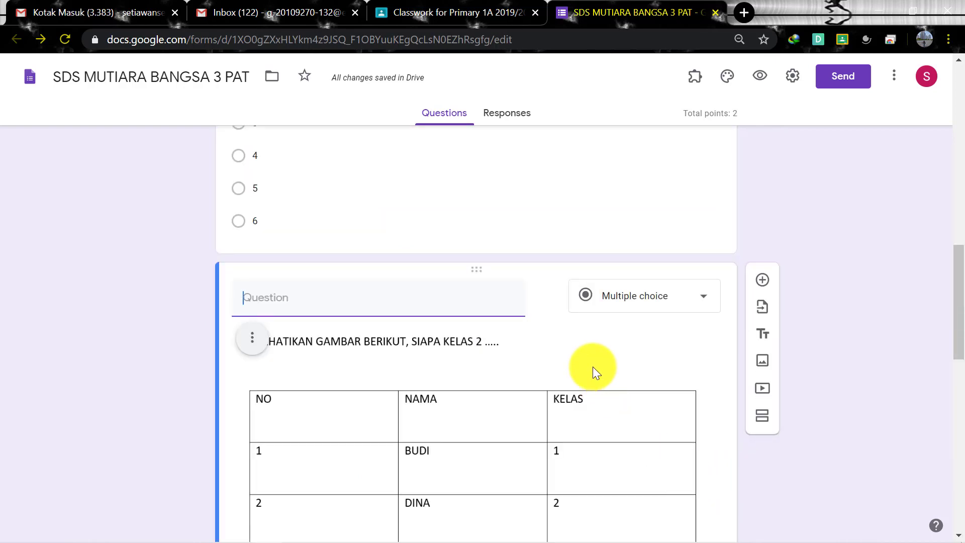
Turn off Shuffle option order for the picture question
scroll(602, 342, "up", 3)
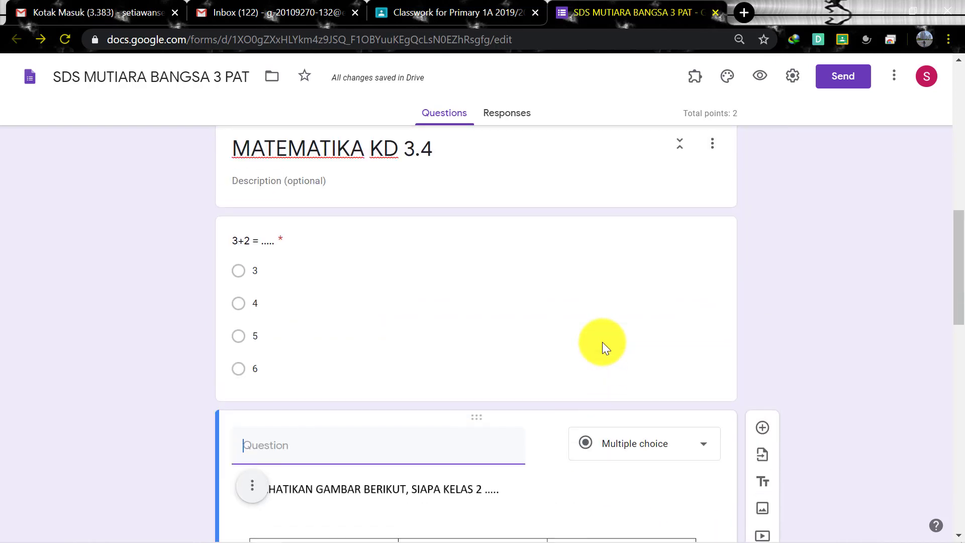
scroll(603, 336, "down", 15)
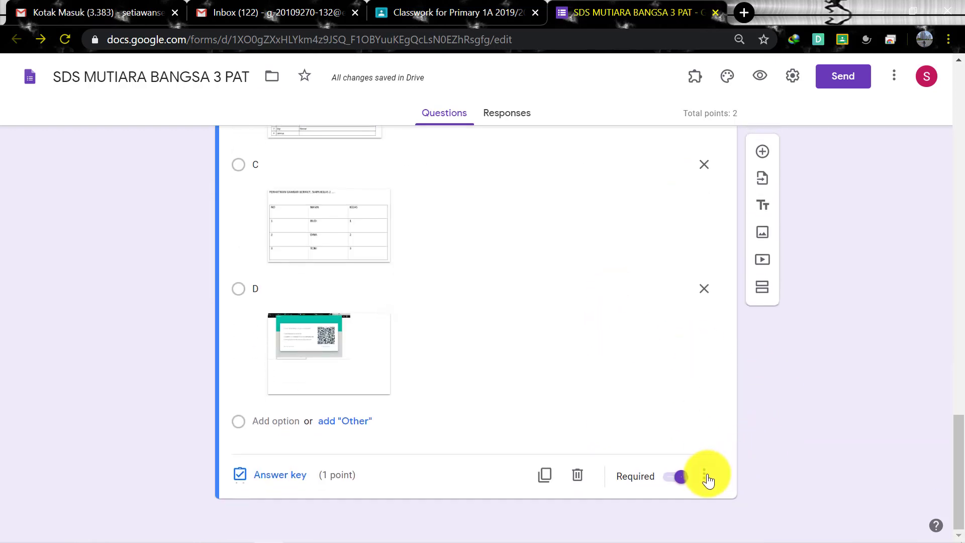
left_click(704, 476)
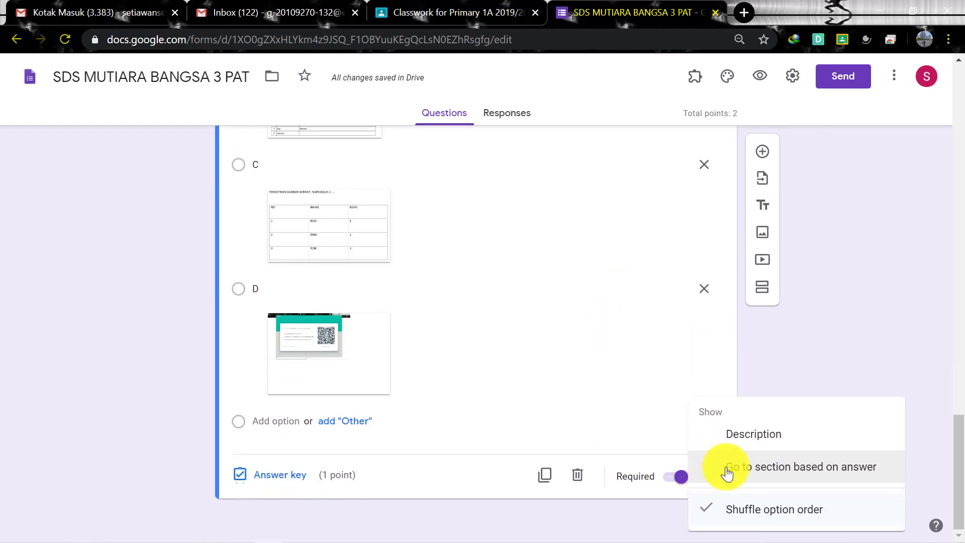
left_click(811, 510)
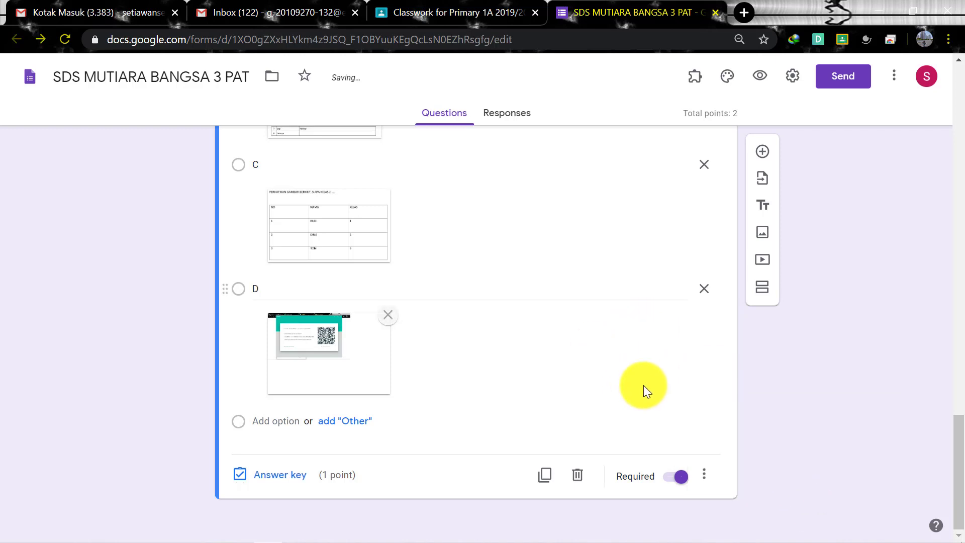
scroll(424, 406, "up", 6)
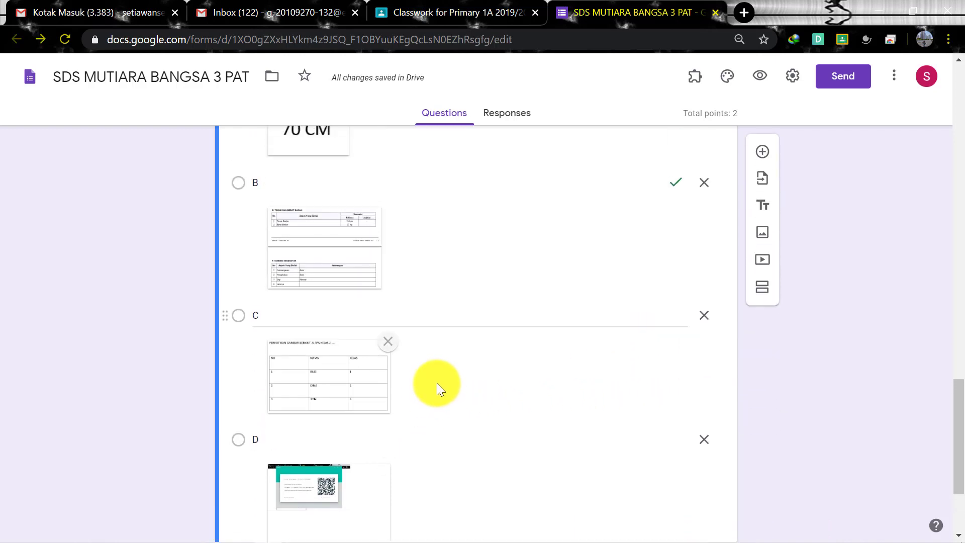
left_click(295, 230)
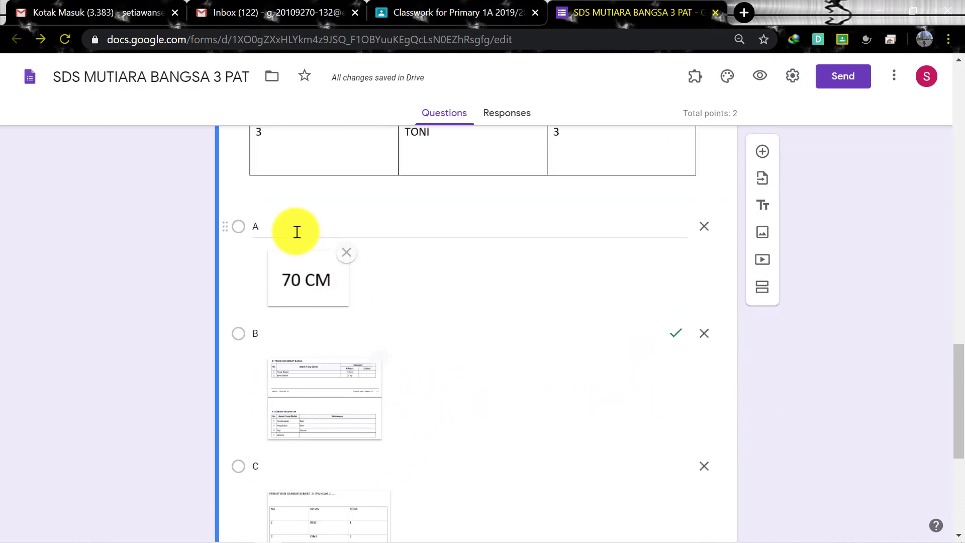
left_click(296, 356)
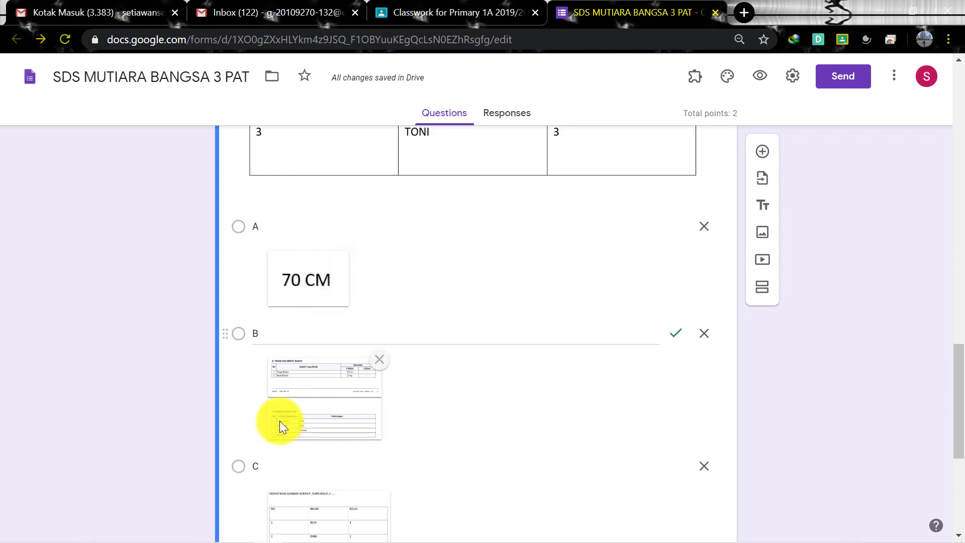
scroll(279, 421, "down", 2)
scroll(277, 437, "up", 2)
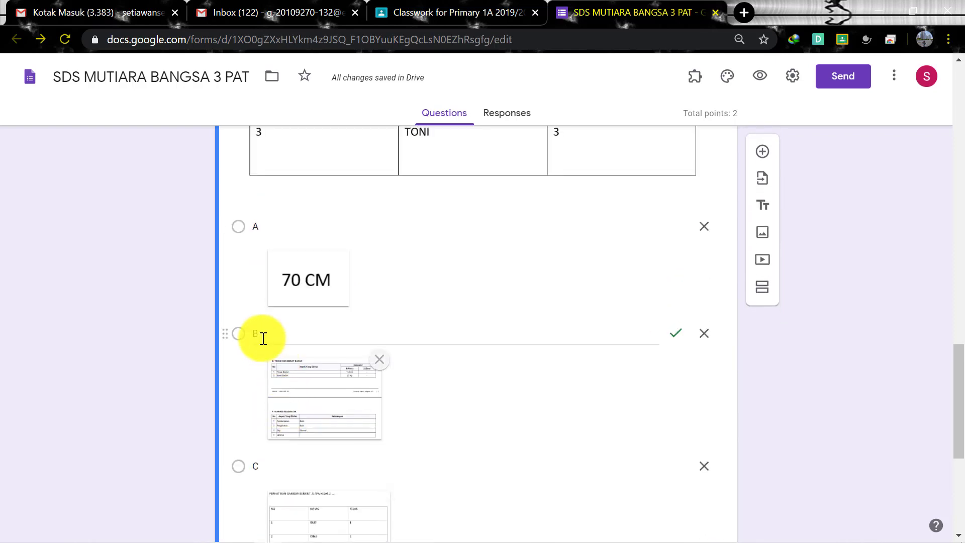
left_click(260, 224)
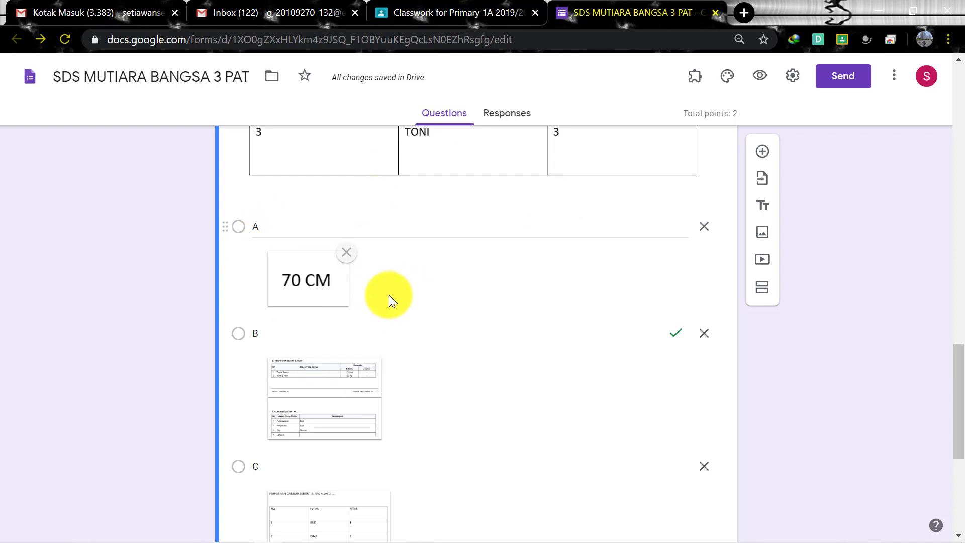
scroll(388, 296, "down", 6)
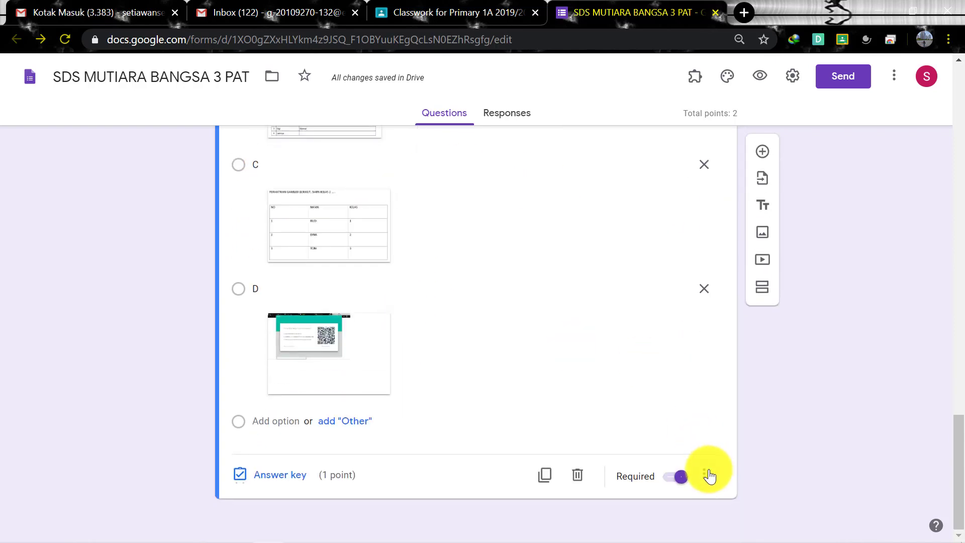
left_click(708, 475)
left_click(771, 353)
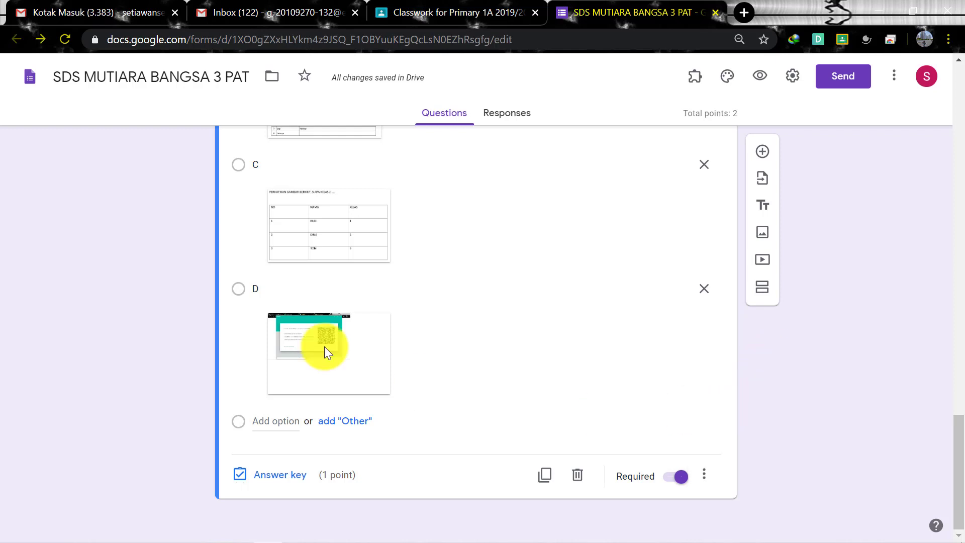
scroll(436, 354, "up", 6)
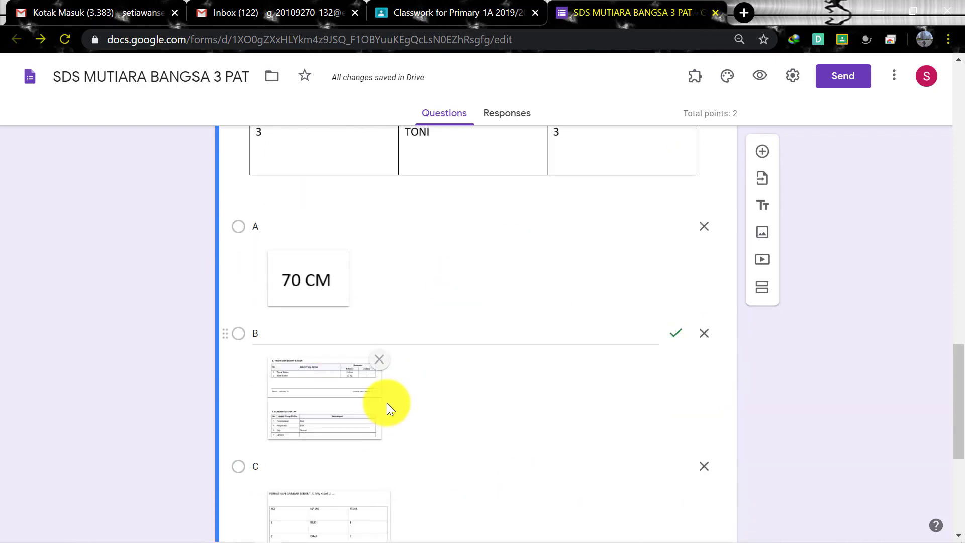
scroll(387, 408, "up", 3)
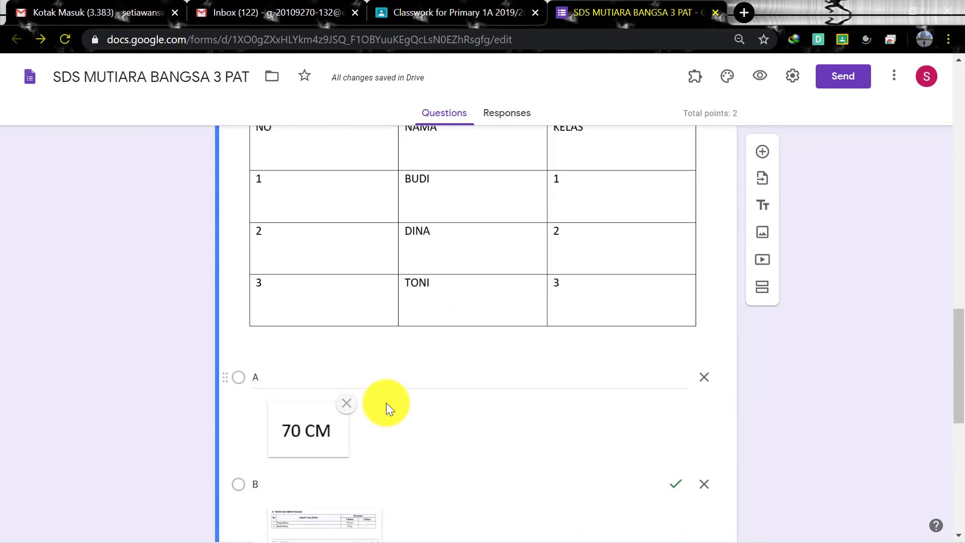
scroll(386, 403, "up", 3)
scroll(386, 402, "down", 5)
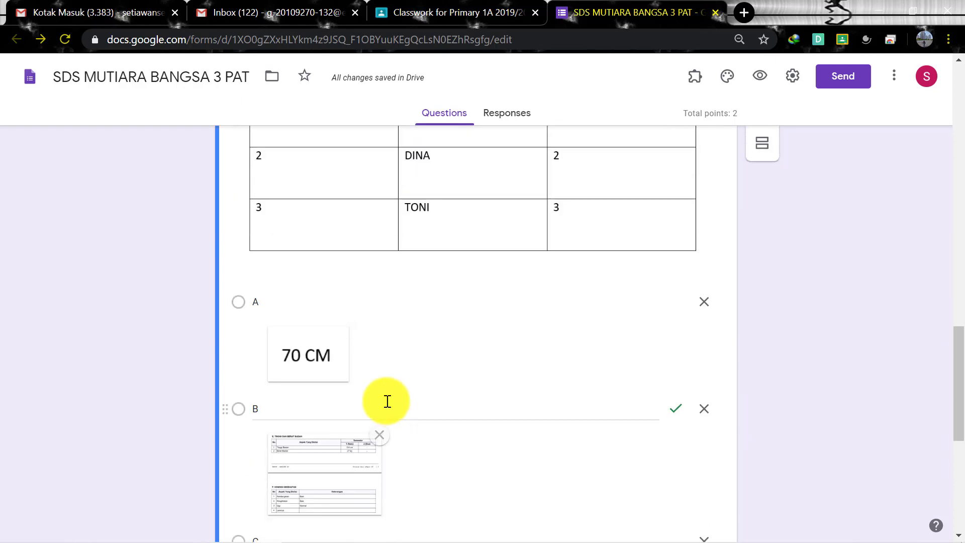
scroll(386, 401, "down", 8)
scroll(469, 392, "up", 10)
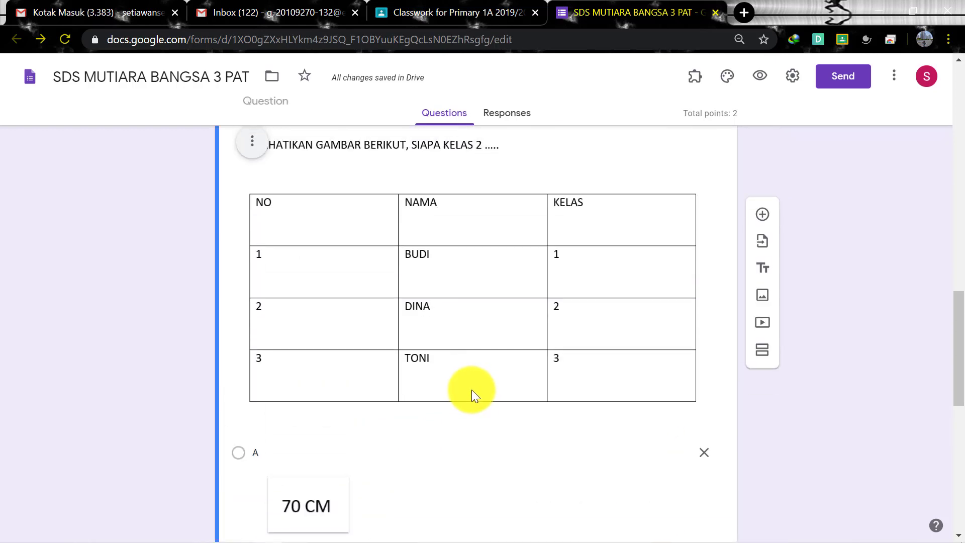
scroll(472, 389, "up", 7)
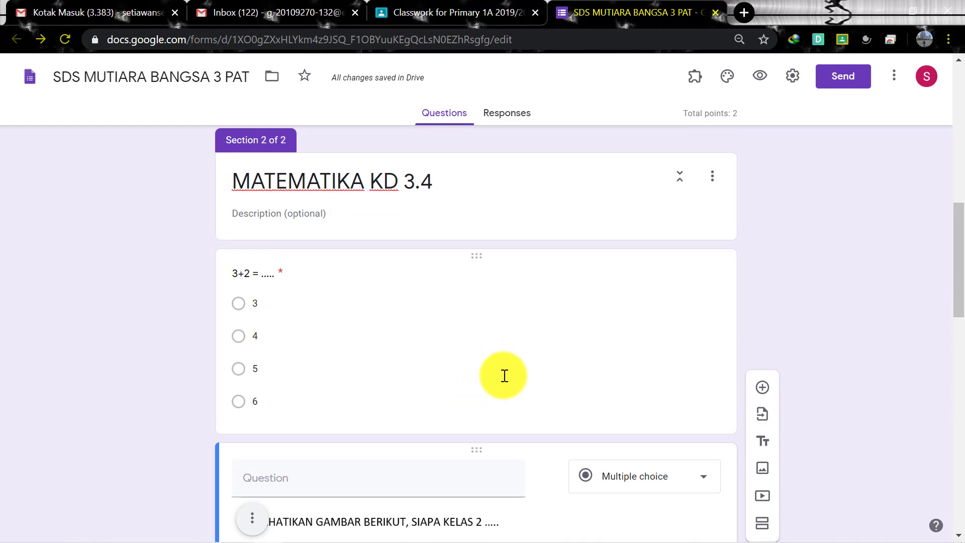
scroll(505, 376, "down", 13)
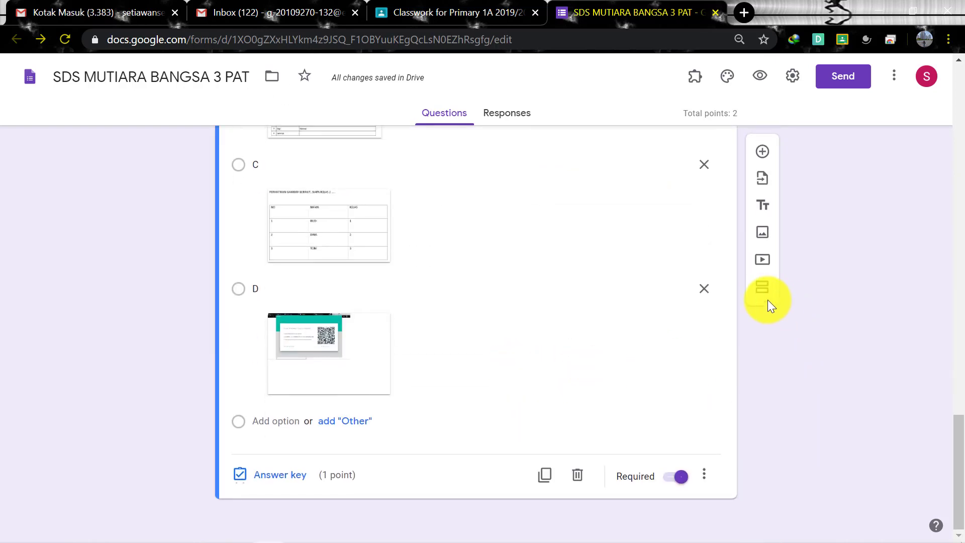
Create section 'PPKN KD 3.7' and give it a first question titled 'Sila ke 1'
left_click(764, 292)
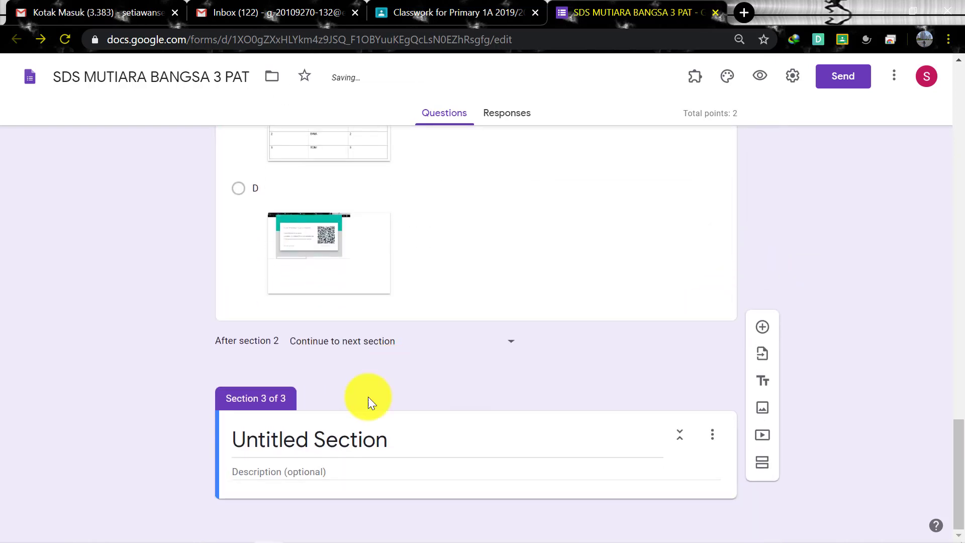
type("PPKN KD 3.7")
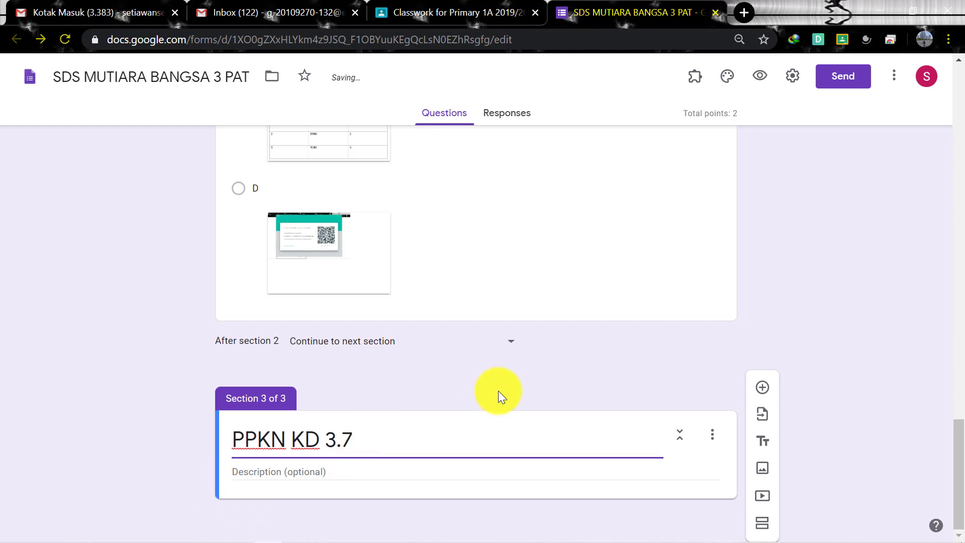
left_click(763, 388)
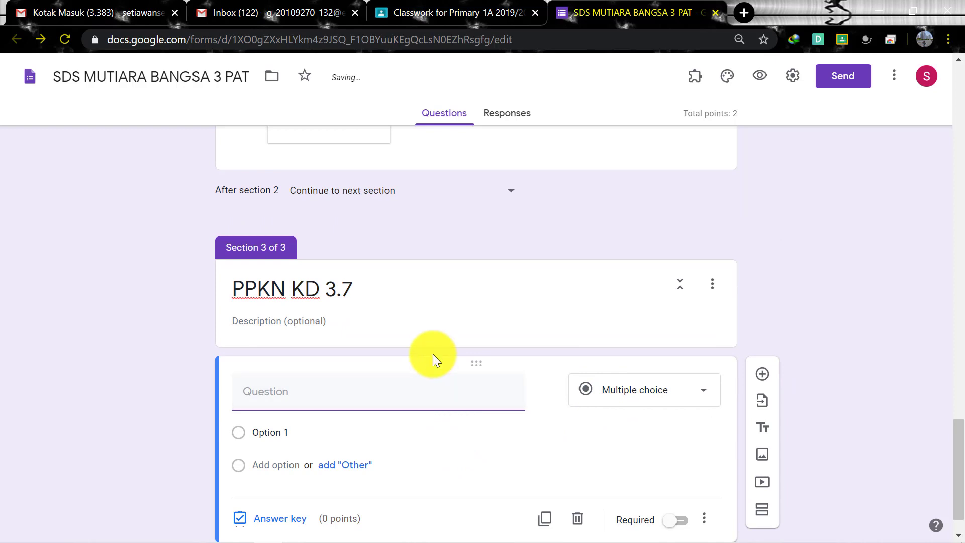
type("SIL")
key("BackSpace")
key("BackSpace")
type("la ke 1")
left_click(329, 431)
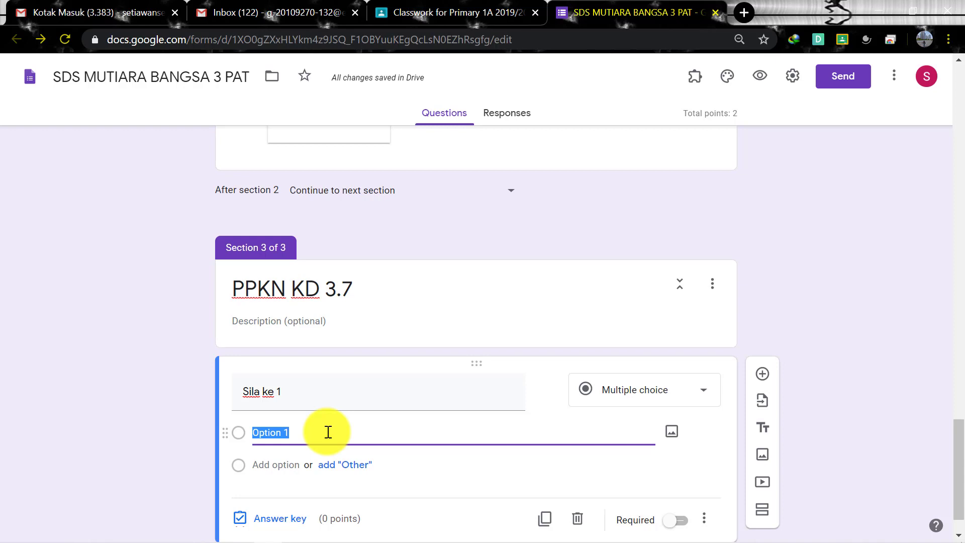
Enter answer options a, b, c and d for Sila ke 1
key("Return")
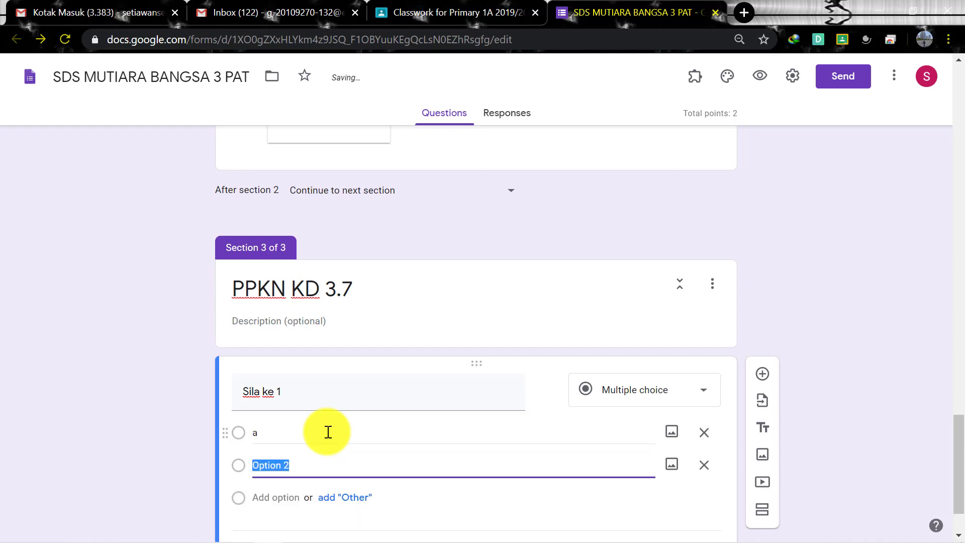
type("b")
key("Return")
type("c")
key("Return")
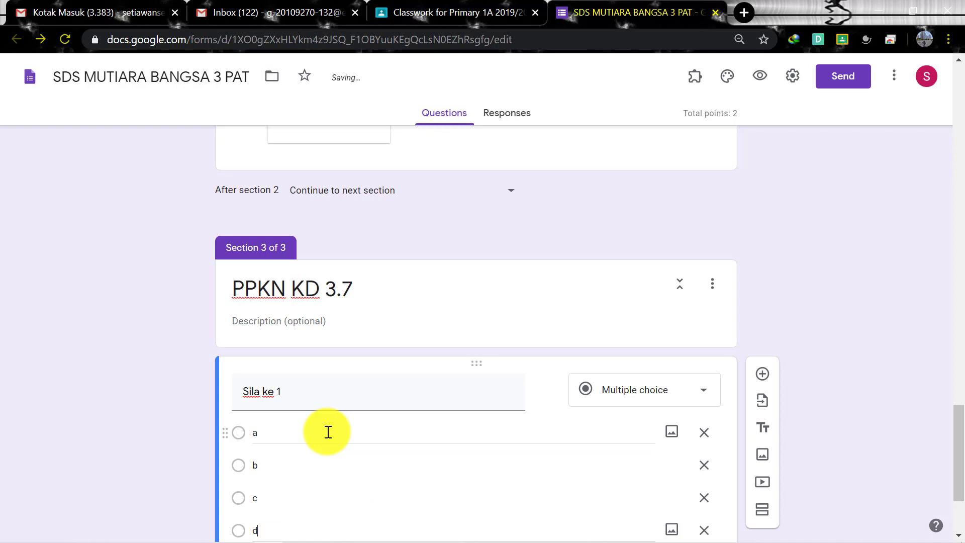
scroll(327, 432, "down", 1)
scroll(328, 432, "up", 1)
scroll(240, 436, "down", 2)
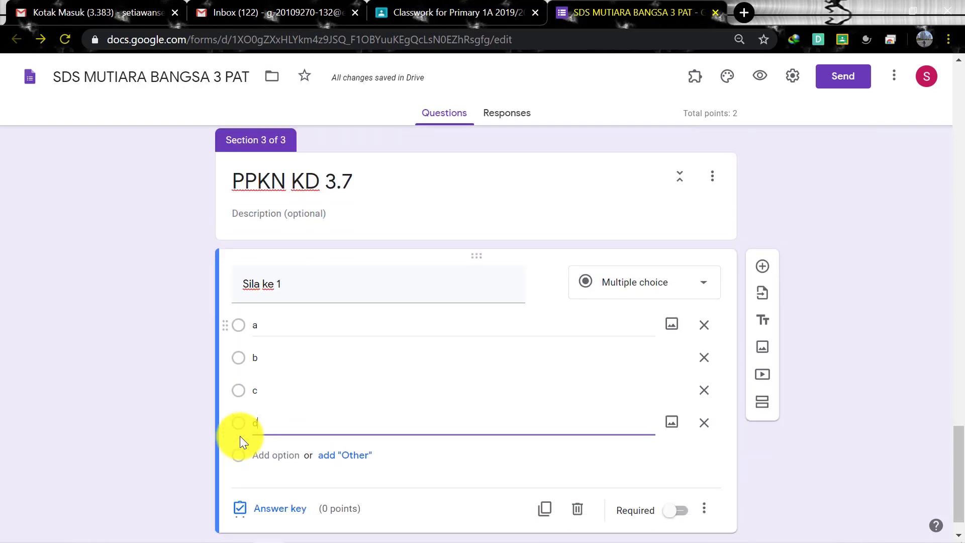
Key option a as the correct answer, worth 1 point
left_click(279, 476)
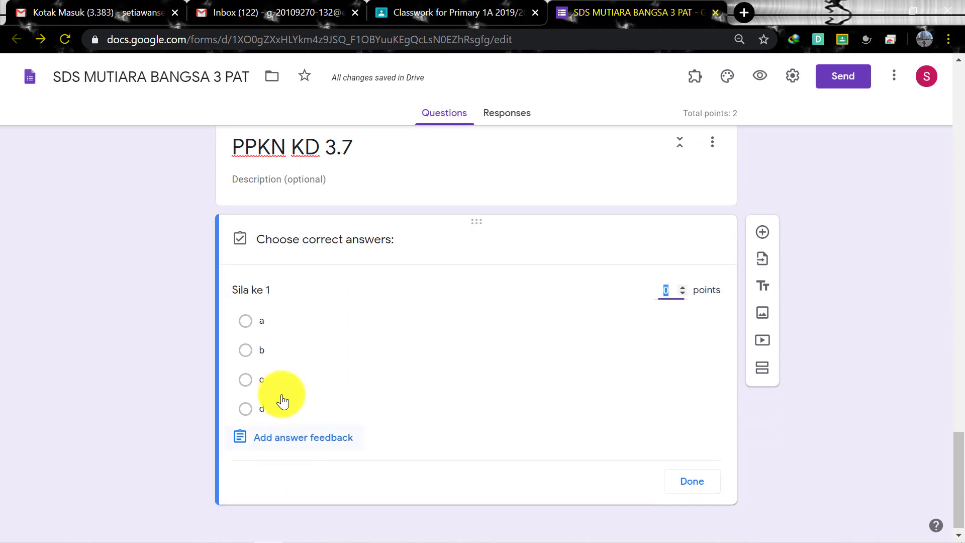
left_click(246, 322)
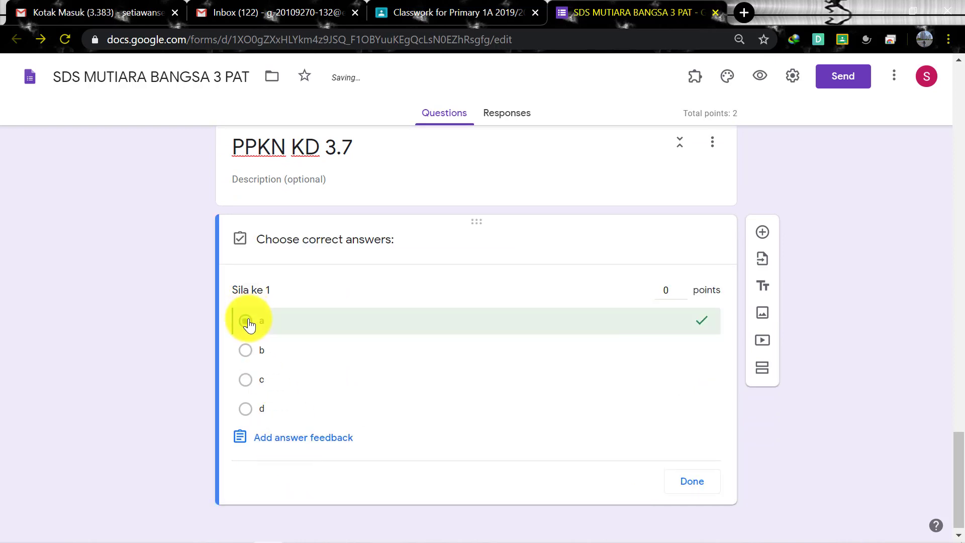
left_click(683, 286)
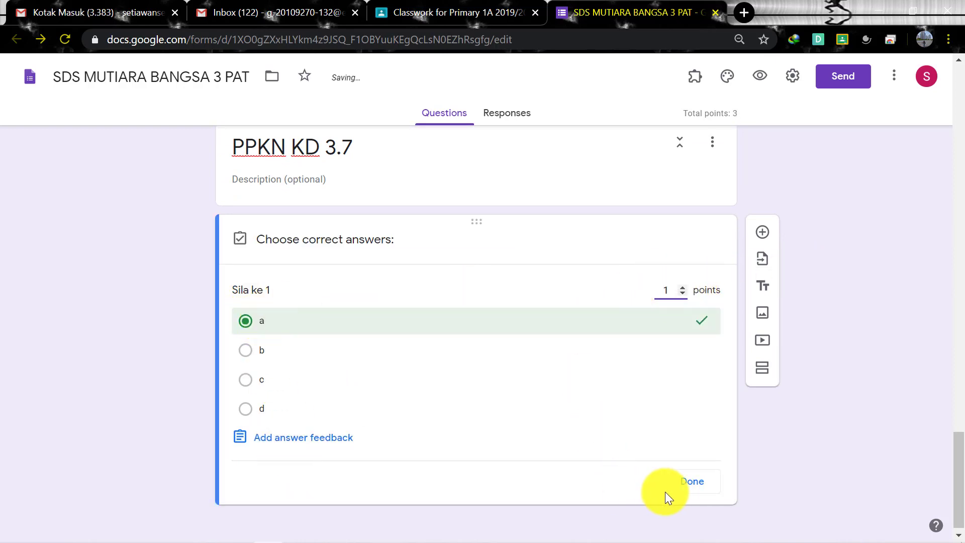
left_click(689, 481)
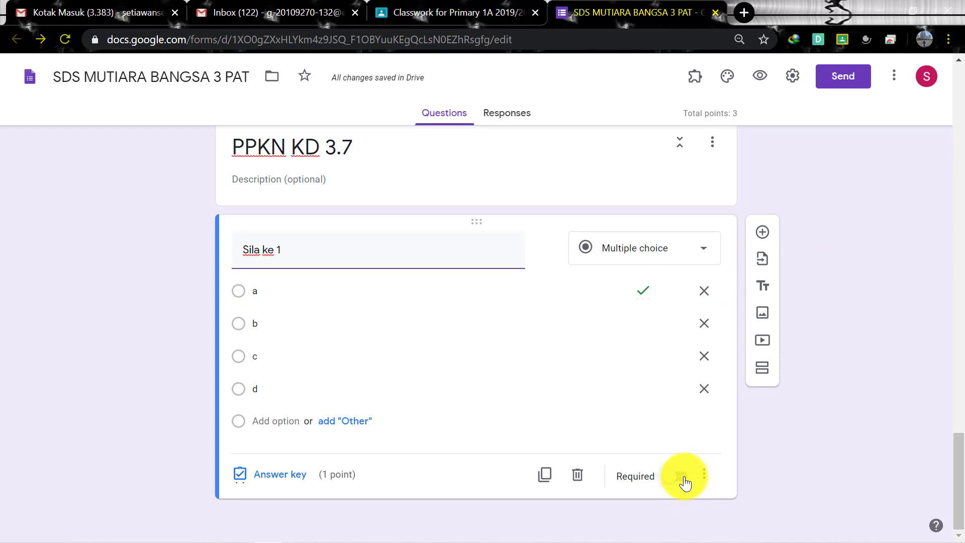
Make Sila ke 1 required and turn on Shuffle option order
left_click(683, 480)
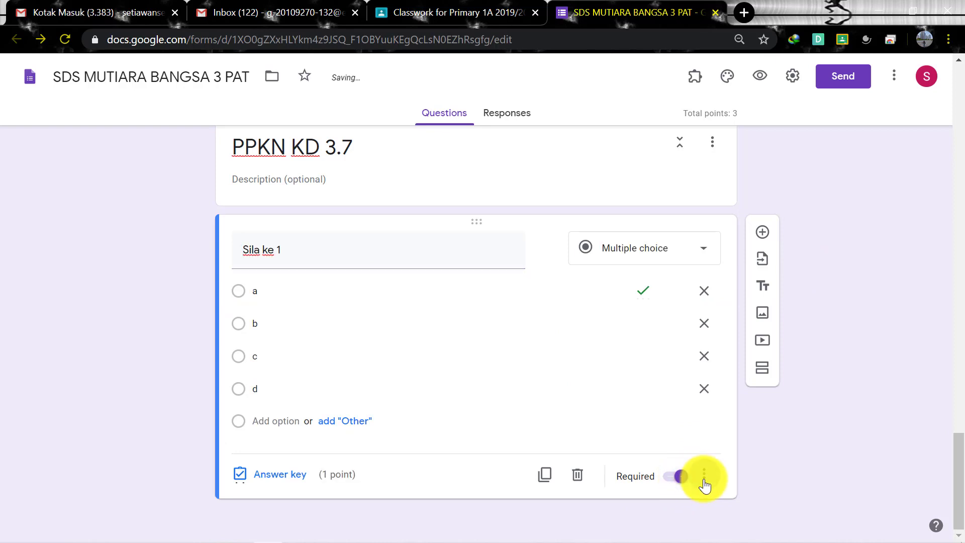
left_click(703, 475)
left_click(814, 512)
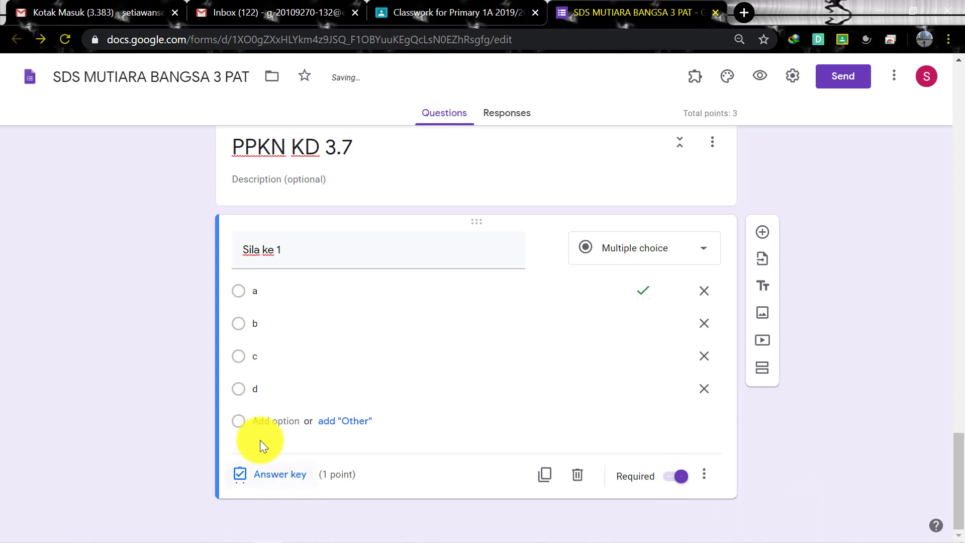
left_click(254, 295)
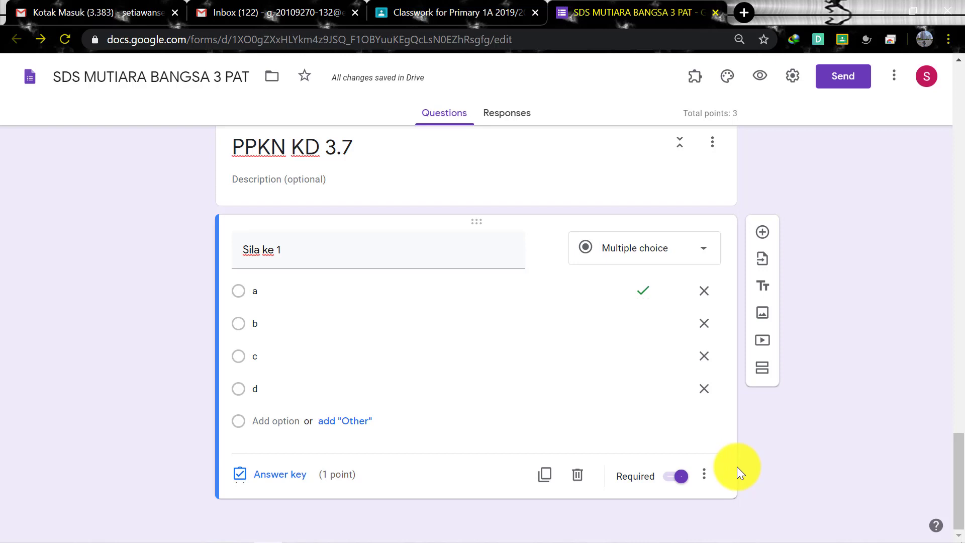
left_click(545, 476)
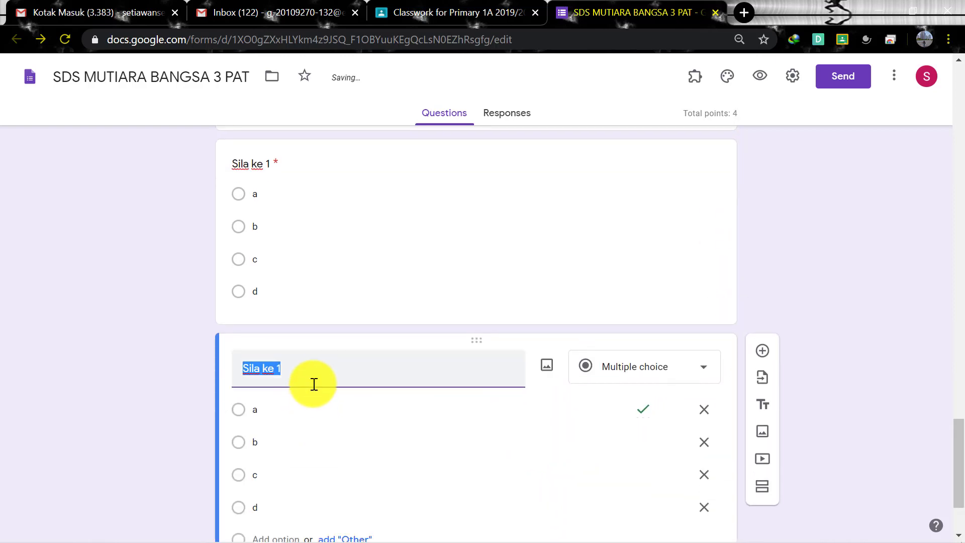
Retitle the copy 'ada berapa sila...' and change its options to 5, 4, 3 and 2
type("ada bi")
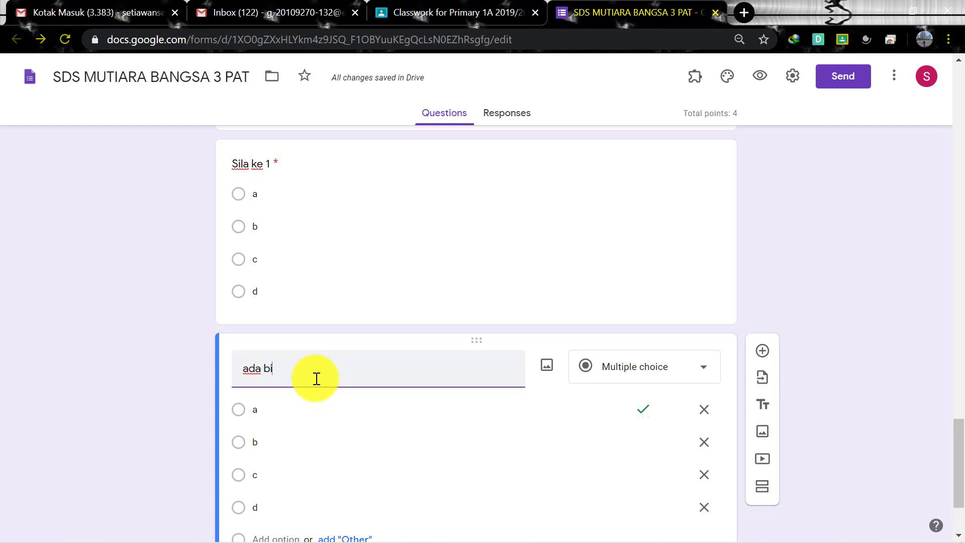
key("BackSpace")
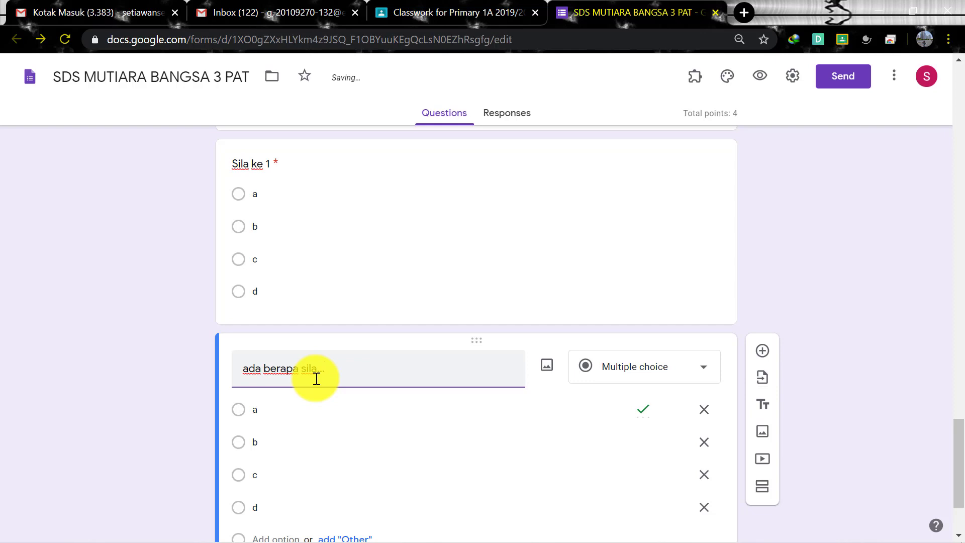
left_click(298, 406)
left_click(301, 442)
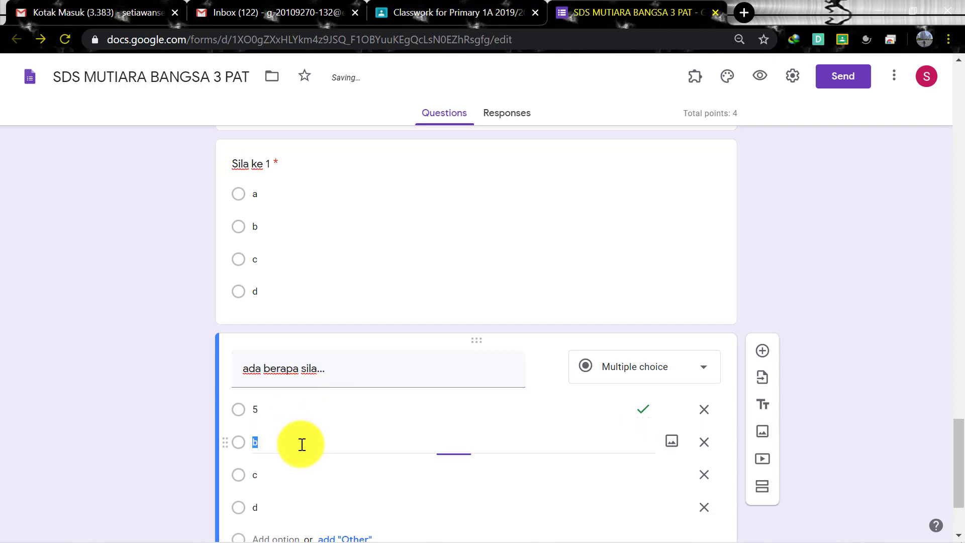
type("4")
left_click(312, 478)
type("3")
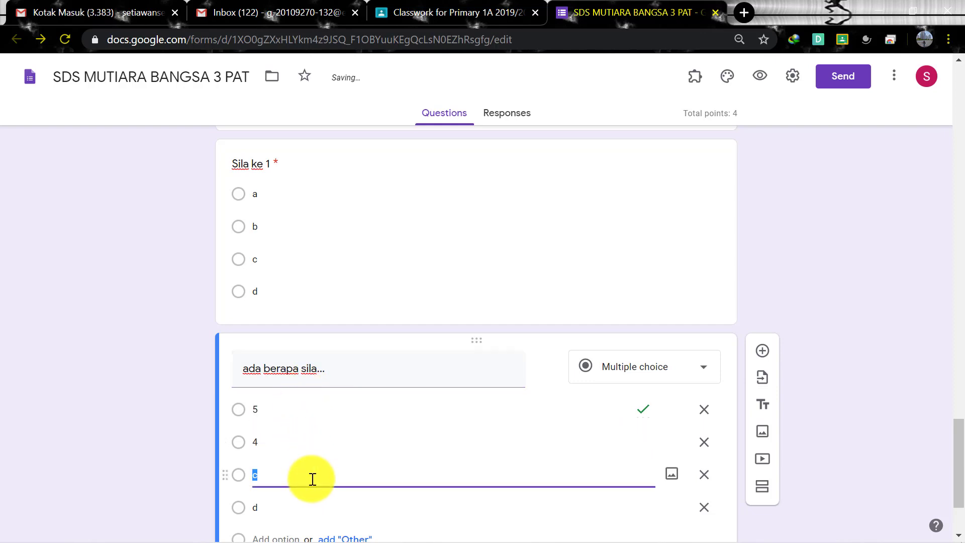
left_click(305, 500)
type("2")
scroll(364, 484, "down", 3)
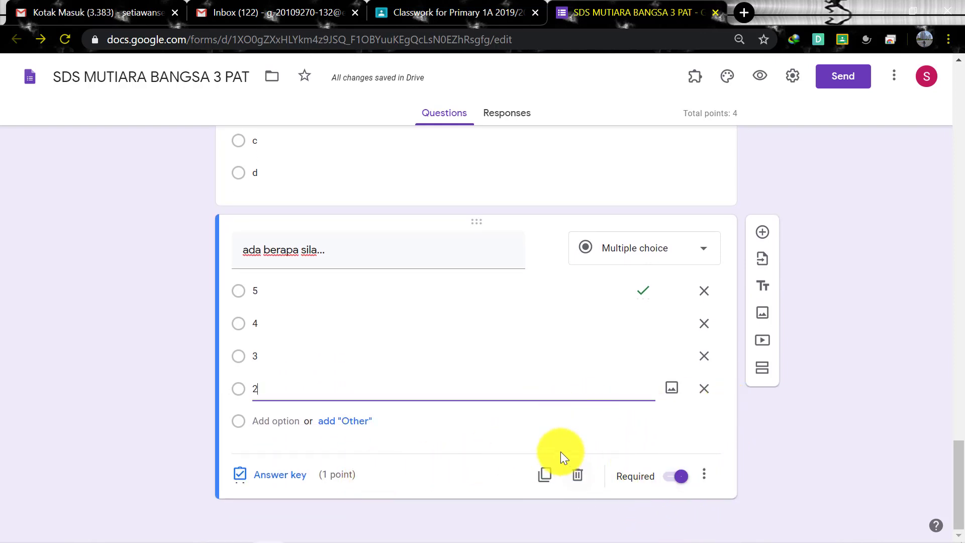
scroll(559, 451, "up", 10)
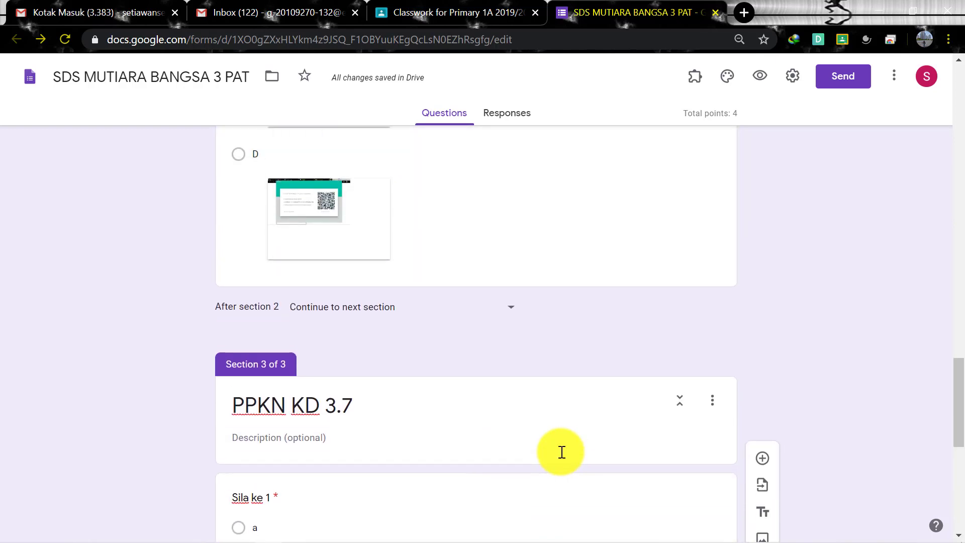
scroll(561, 451, "up", 10)
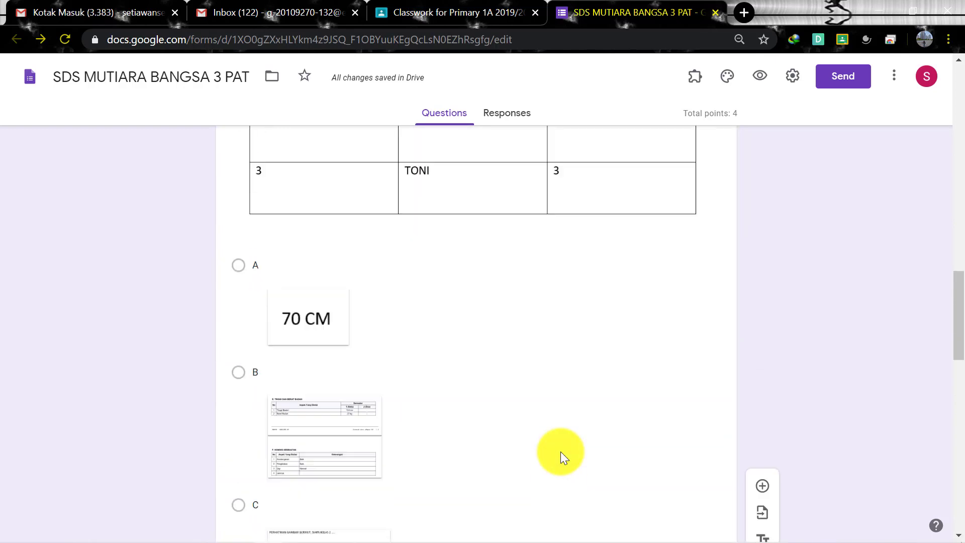
scroll(560, 451, "up", 13)
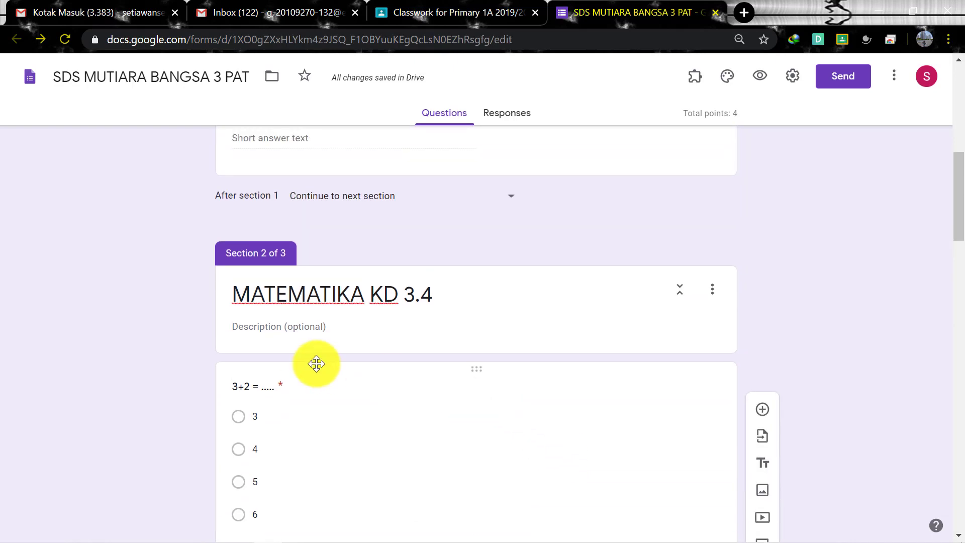
scroll(636, 468, "down", 20)
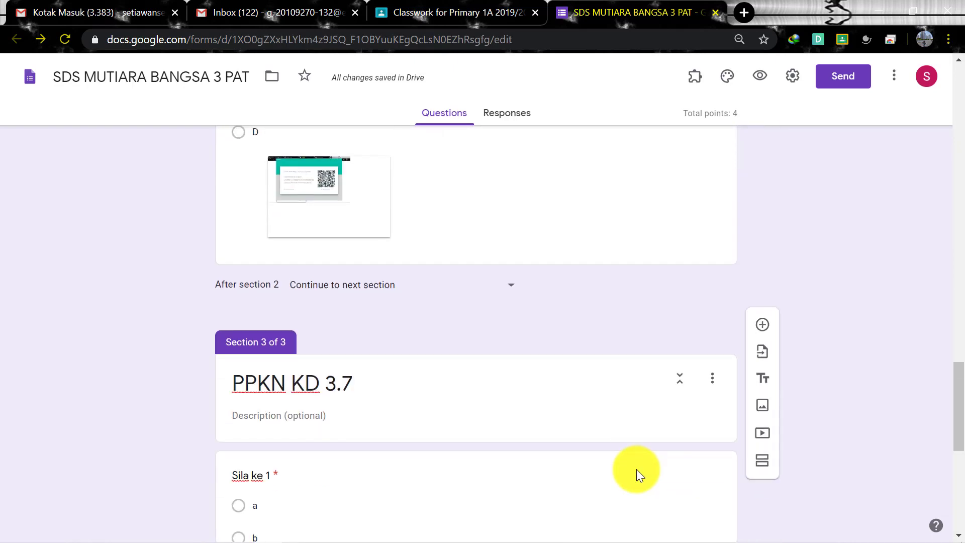
scroll(636, 469, "down", 9)
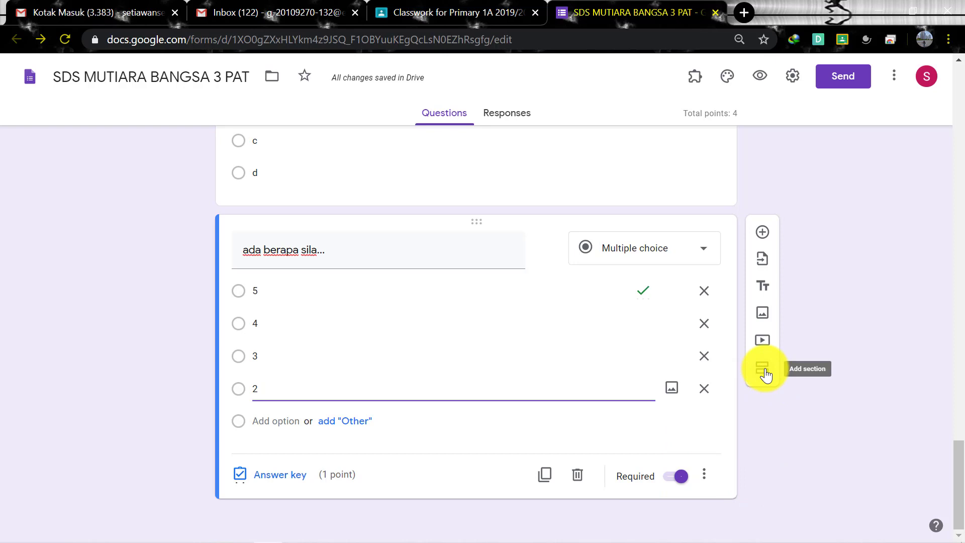
left_click(763, 371)
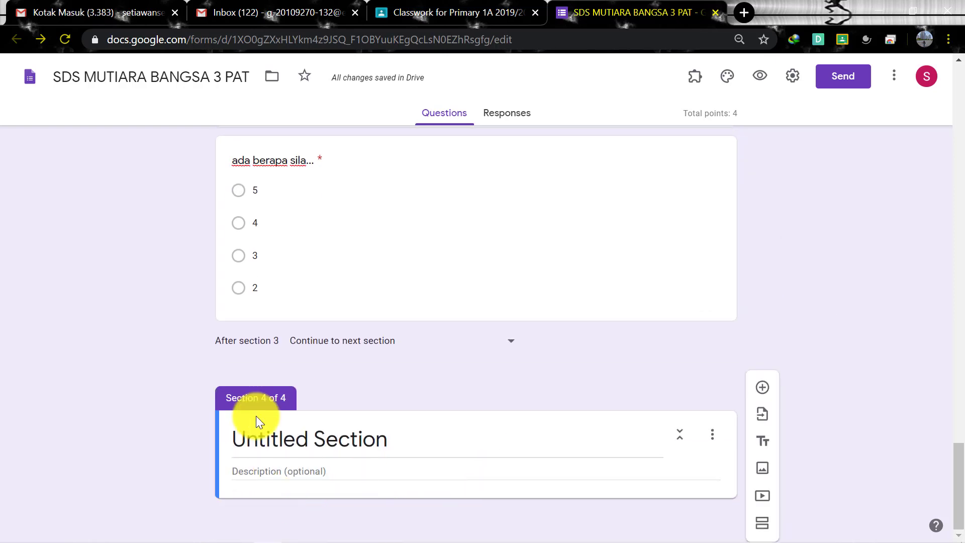
left_click(711, 436)
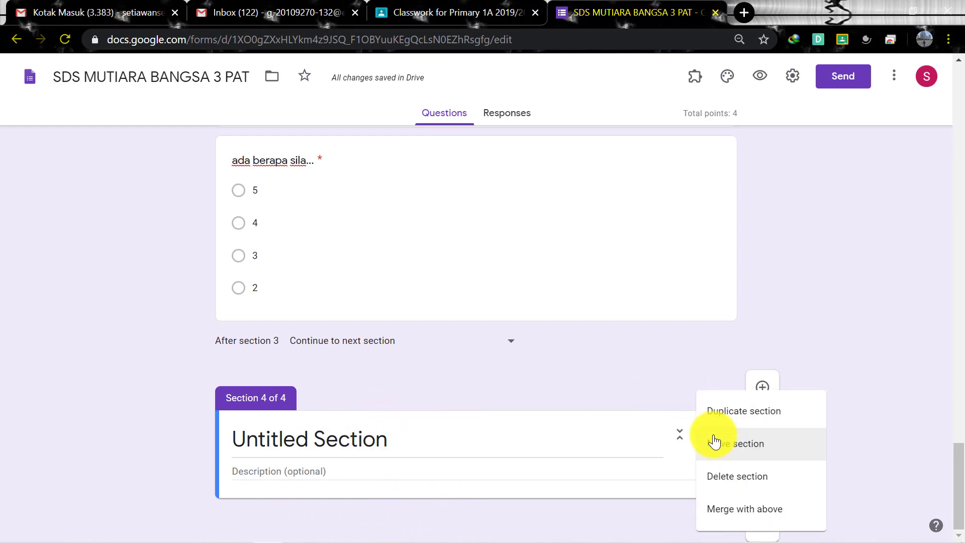
left_click(729, 488)
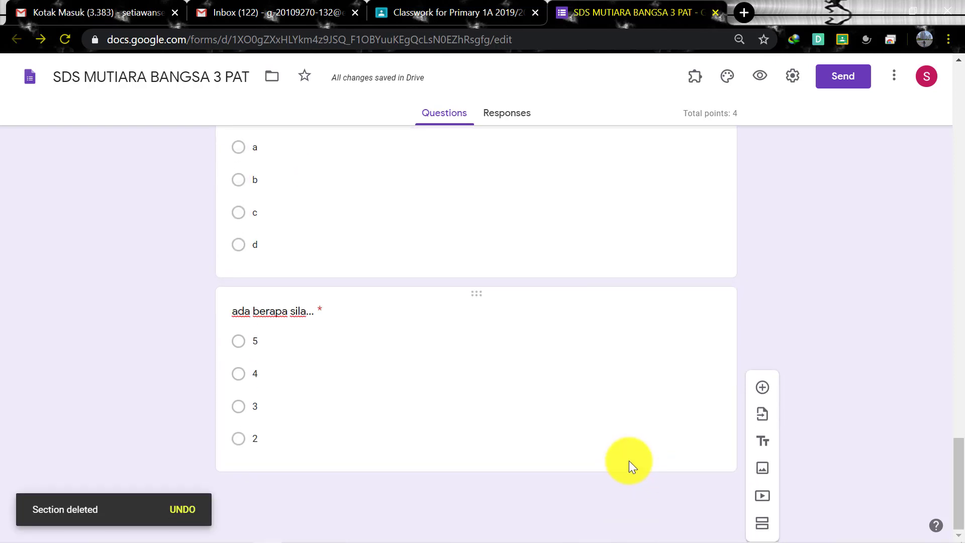
scroll(629, 461, "up", 15)
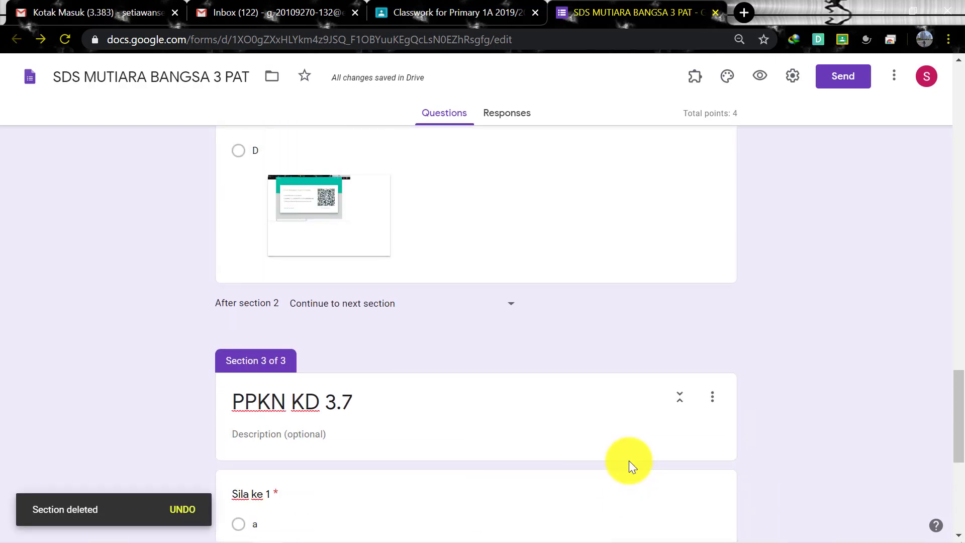
scroll(628, 461, "up", 8)
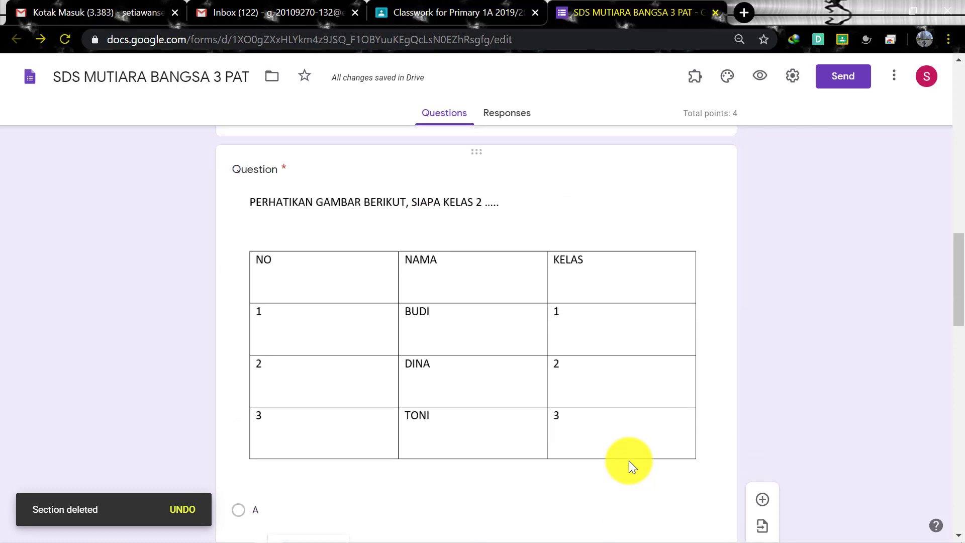
scroll(553, 402, "down", 9)
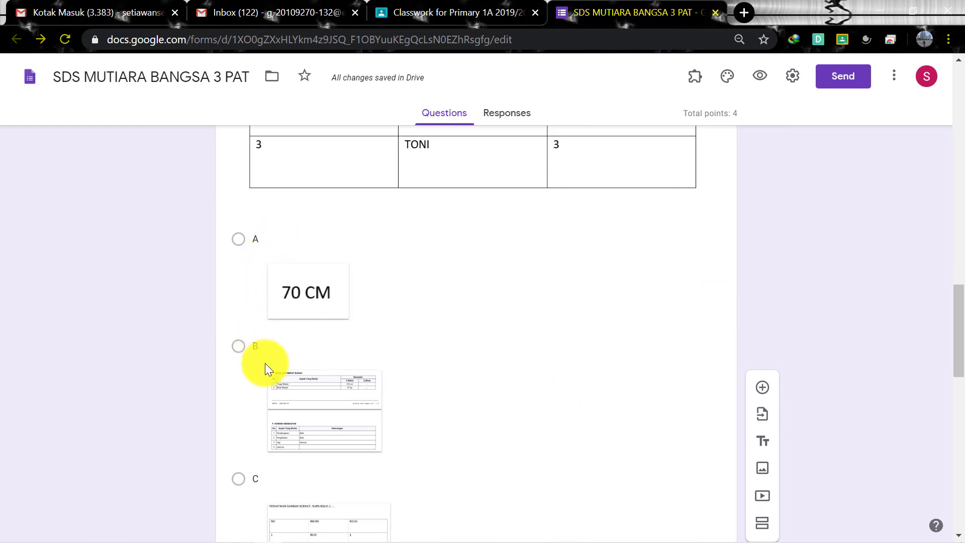
scroll(262, 467, "down", 3)
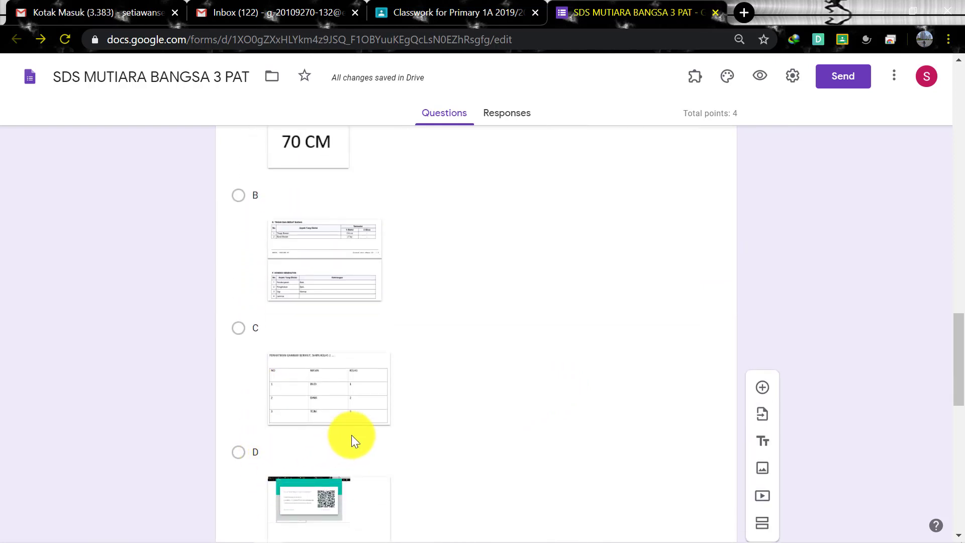
scroll(351, 435, "up", 2)
scroll(351, 435, "up", 2)
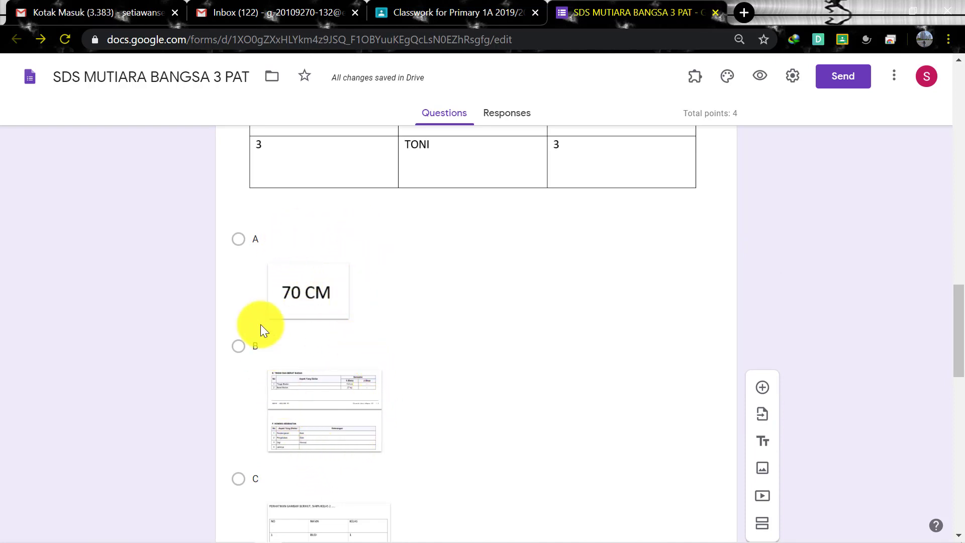
scroll(523, 395, "down", 6)
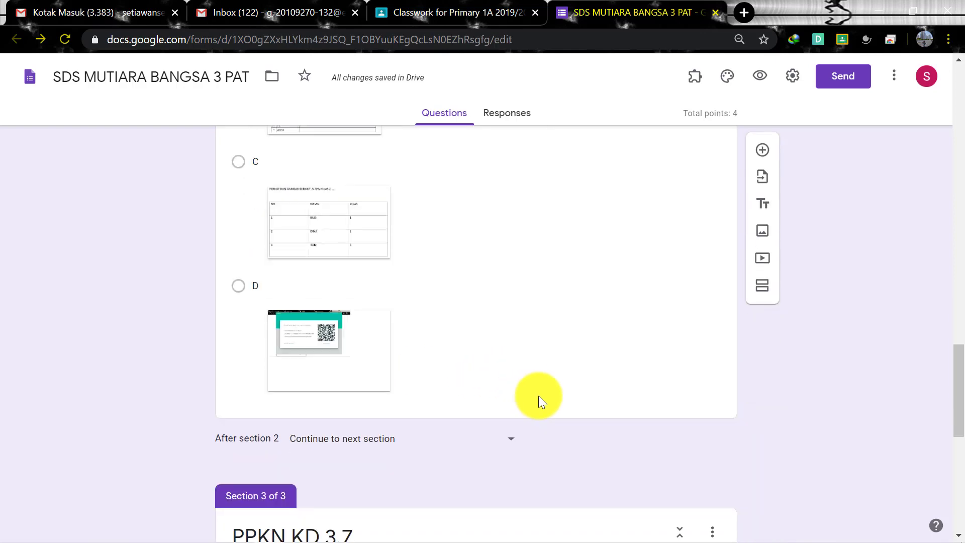
scroll(540, 397, "down", 2)
left_click(638, 254)
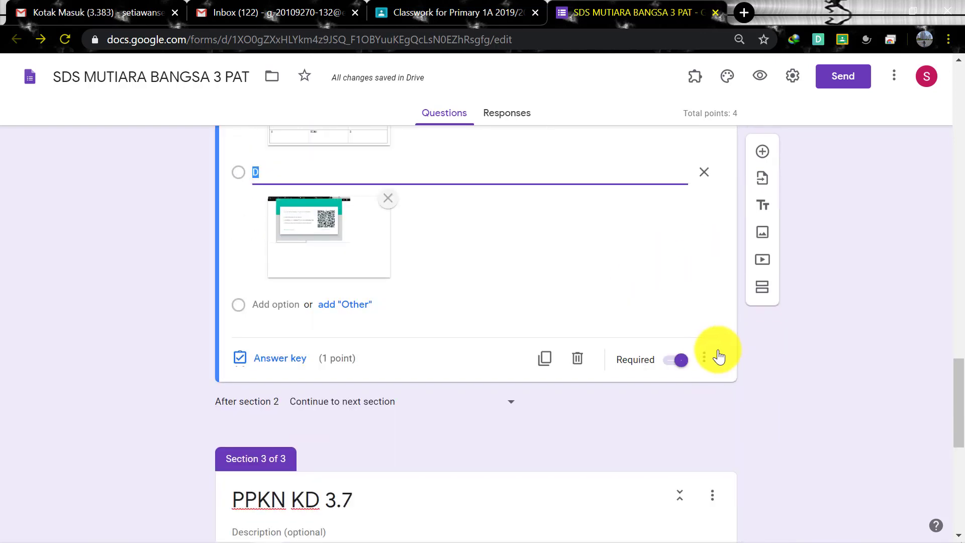
left_click(704, 357)
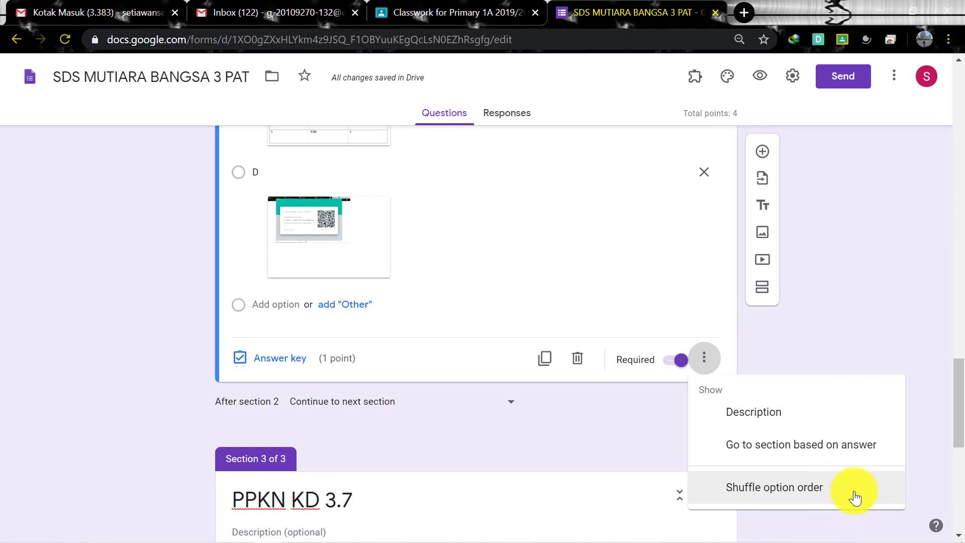
left_click(804, 352)
scroll(493, 379, "up", 6)
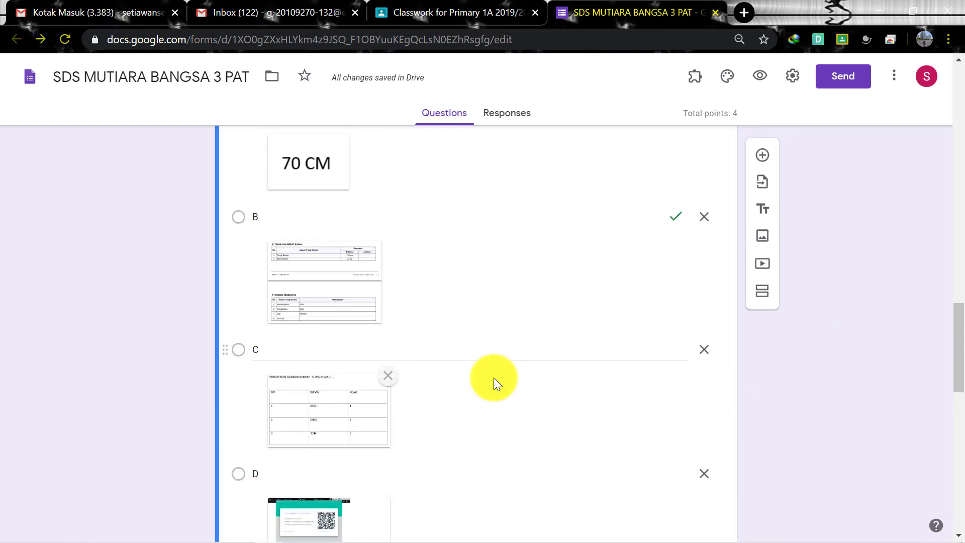
scroll(494, 378, "up", 2)
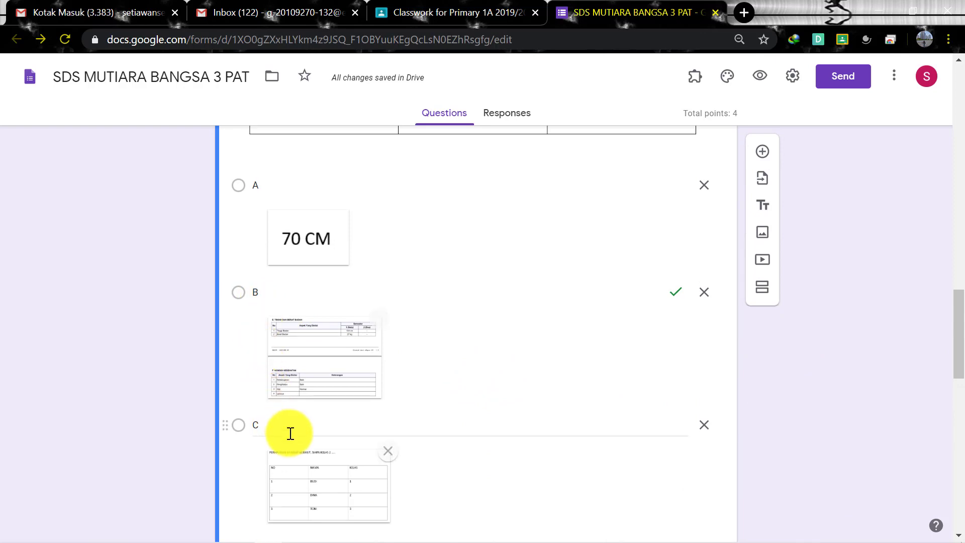
scroll(312, 427, "up", 10)
scroll(311, 427, "up", 15)
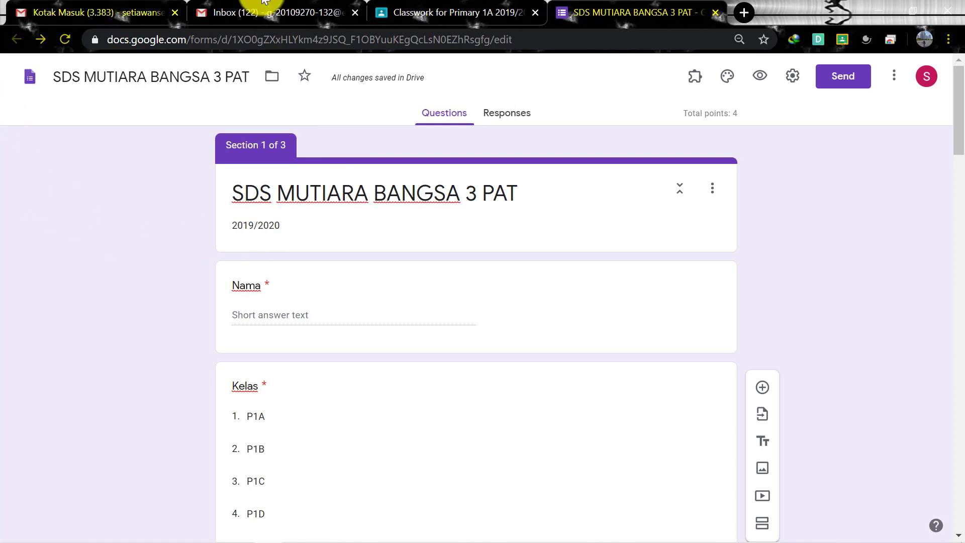
left_click(761, 80)
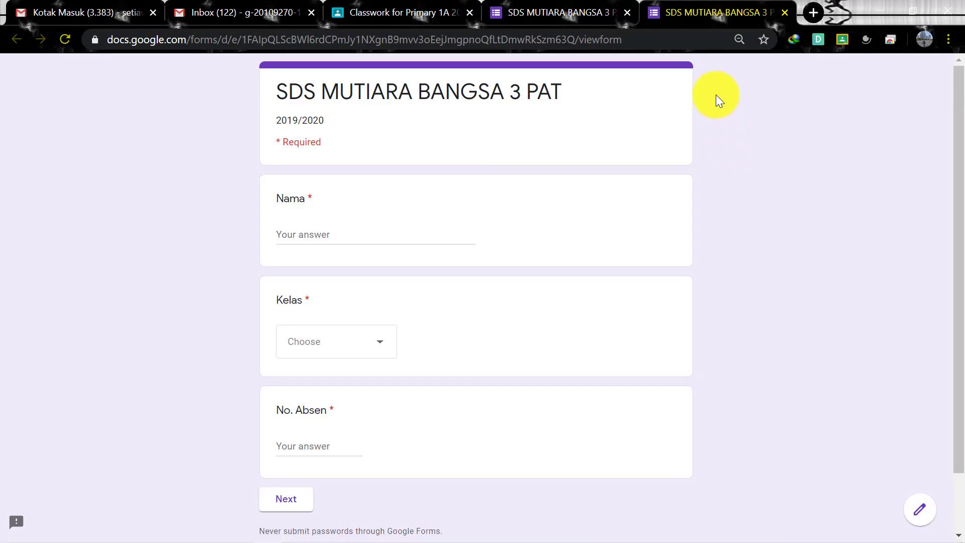
scroll(452, 234, "down", 2)
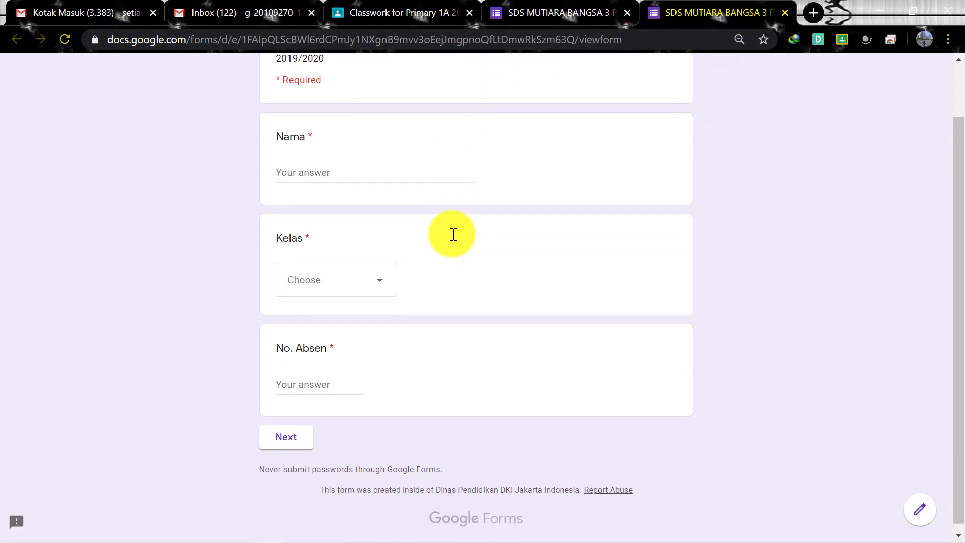
scroll(452, 234, "up", 2)
scroll(453, 235, "down", 2)
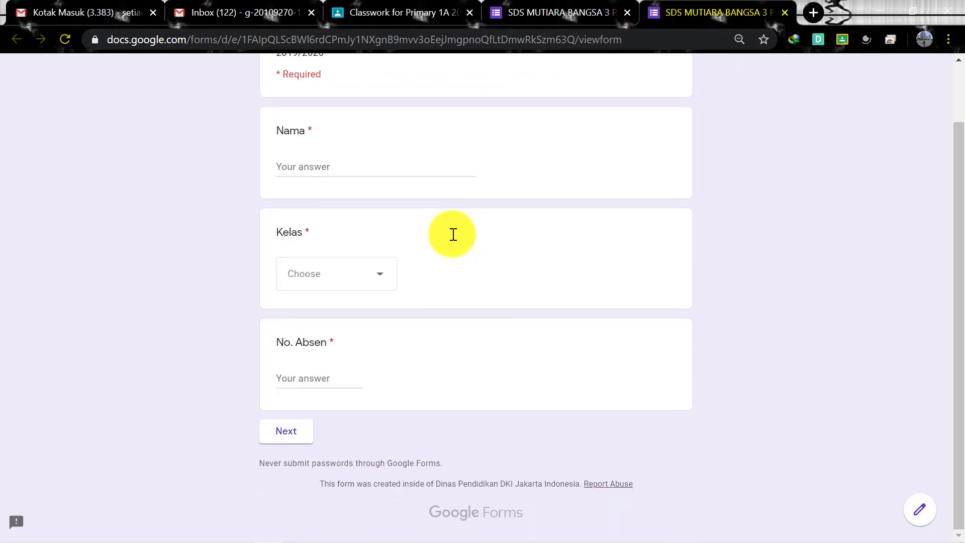
left_click(785, 13)
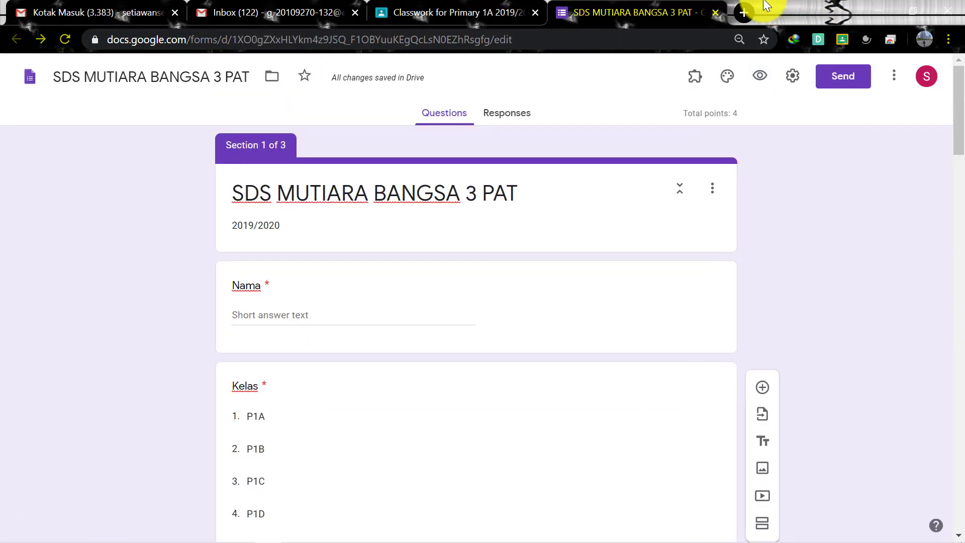
In the form settings, limit each respondent to 1 response, then view the Presentation options
left_click(793, 80)
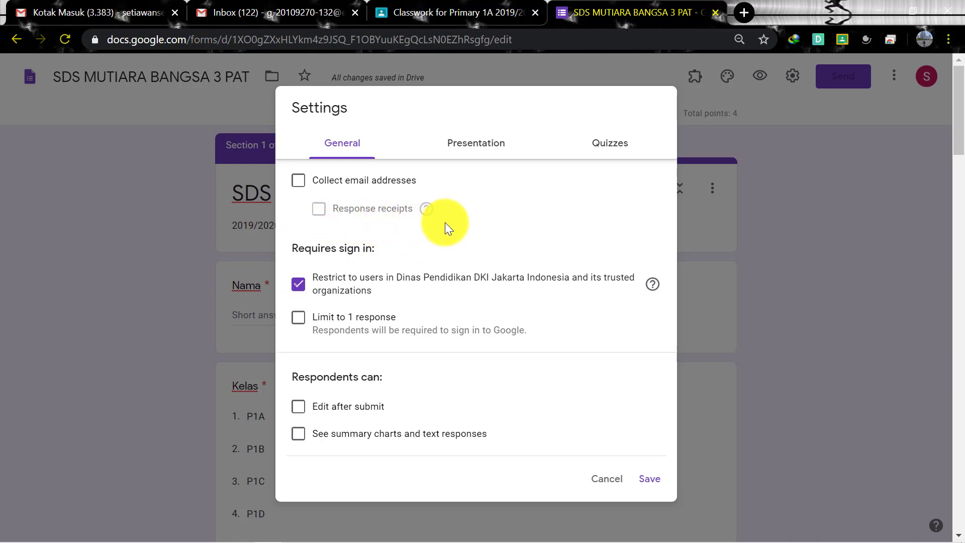
scroll(461, 210, "down", 2)
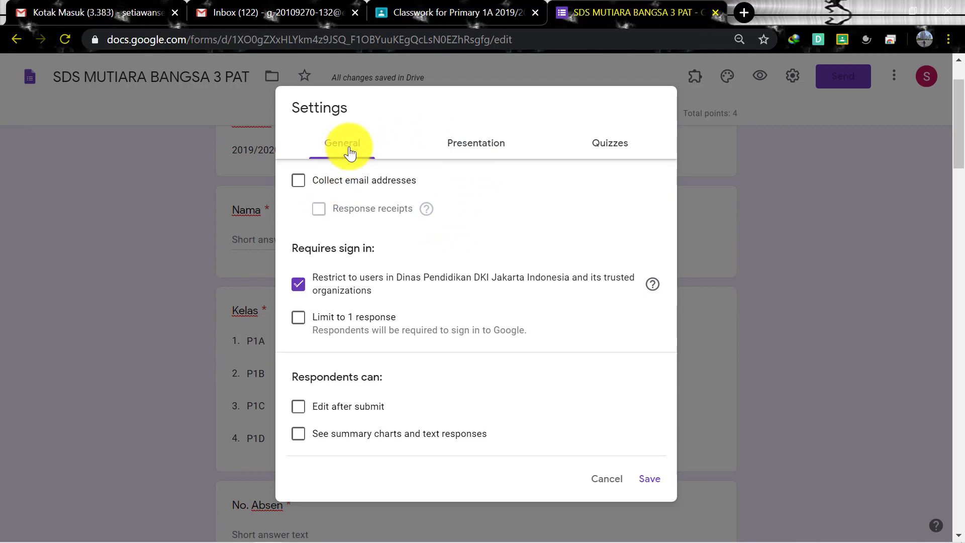
left_click(304, 322)
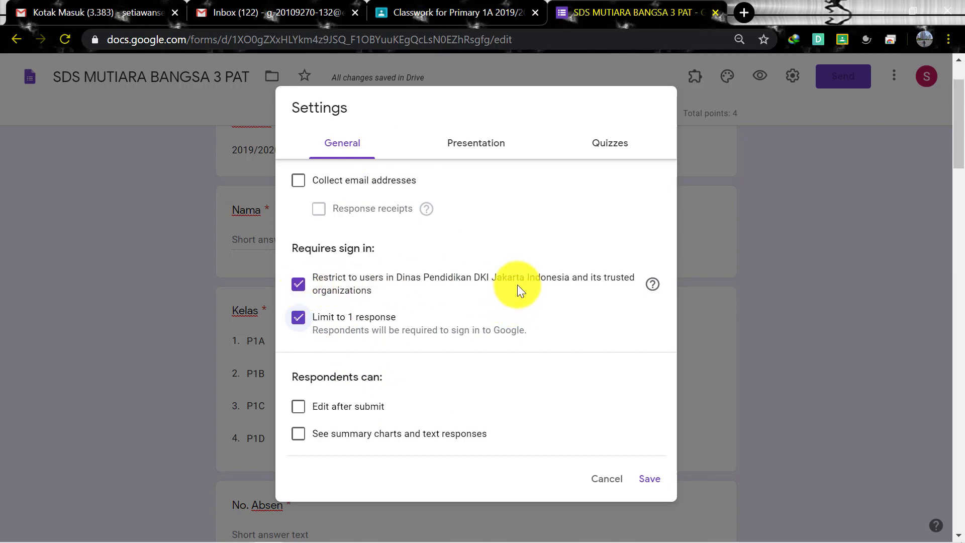
left_click(481, 152)
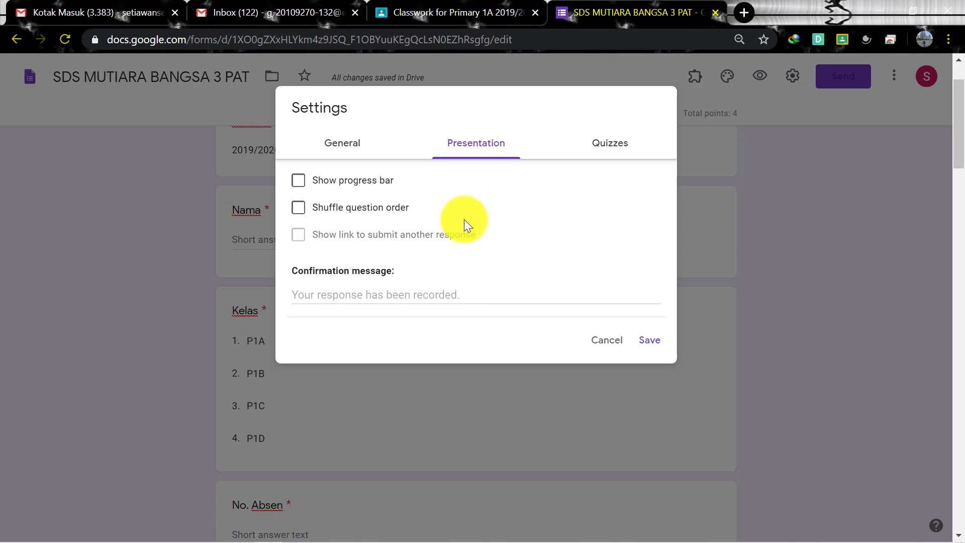
Shuffle the question order and switch on Make this a quiz
left_click(304, 208)
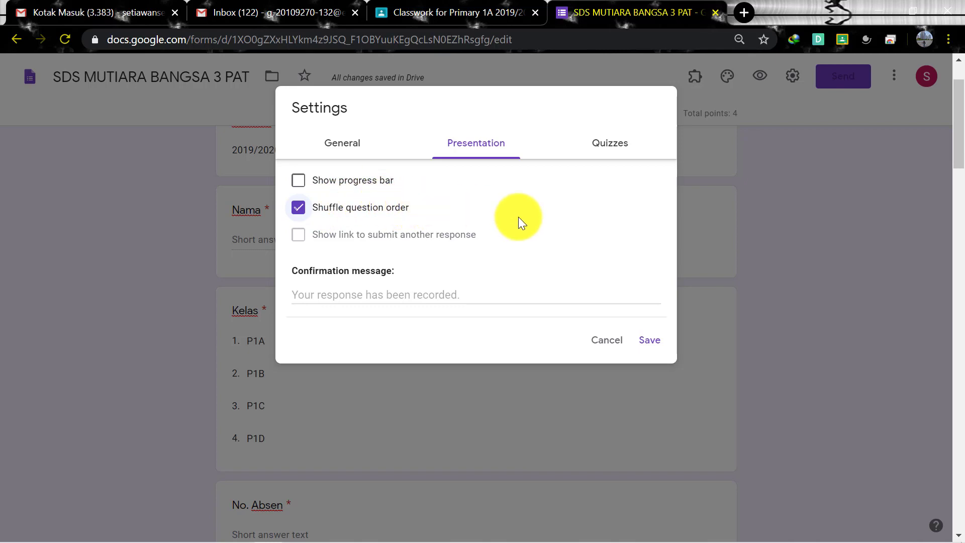
left_click(606, 145)
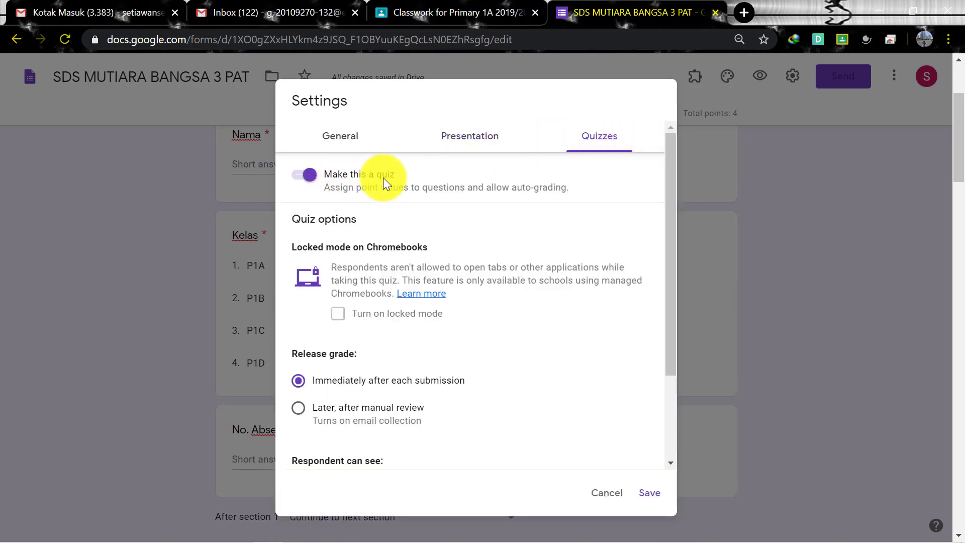
left_click(311, 174)
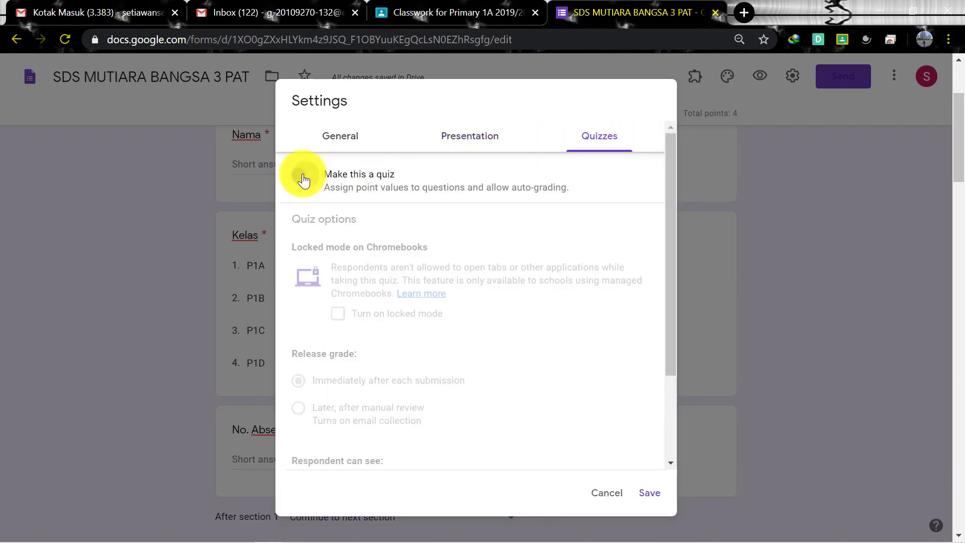
scroll(340, 391, "down", 3)
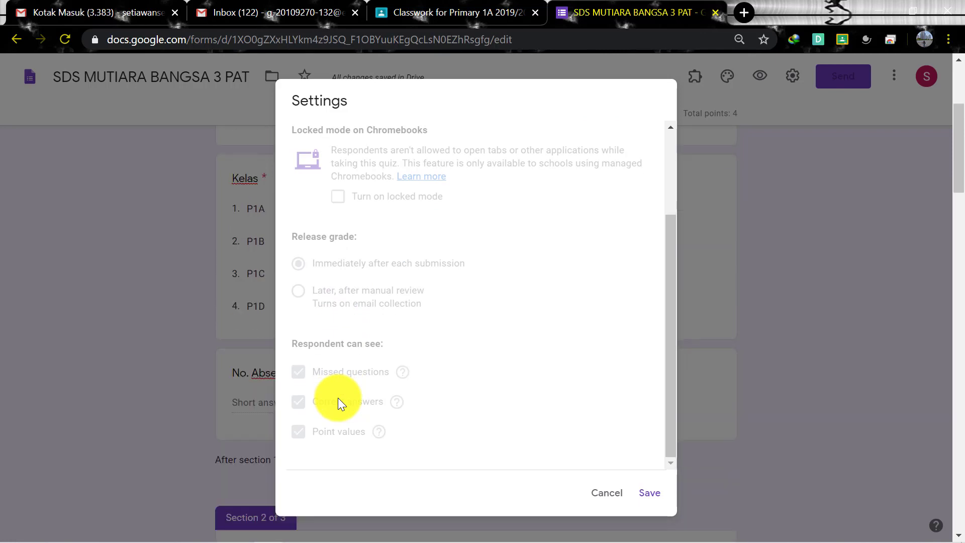
scroll(338, 301, "up", 3)
left_click(309, 176)
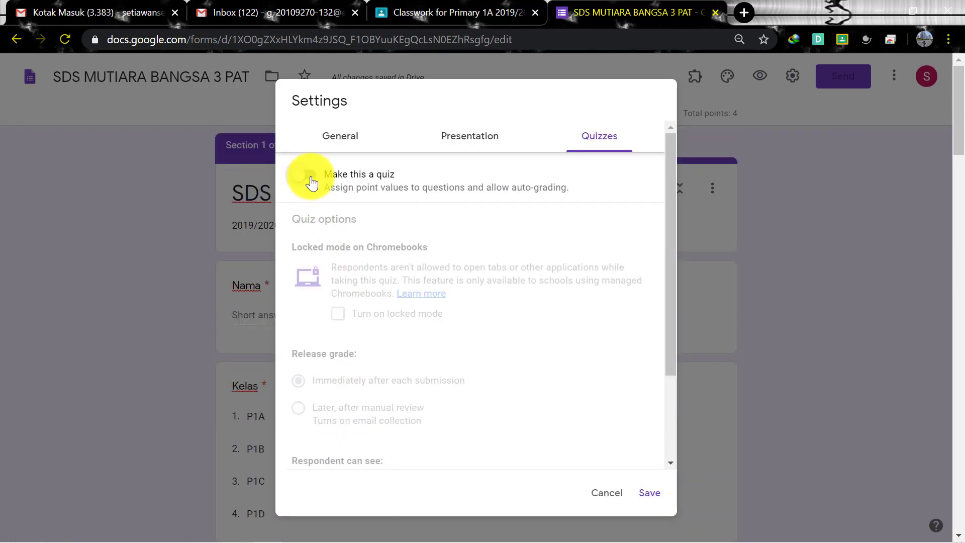
Keep grades released immediately after each submission but hide correct answers from respondents
scroll(518, 441, "down", 3)
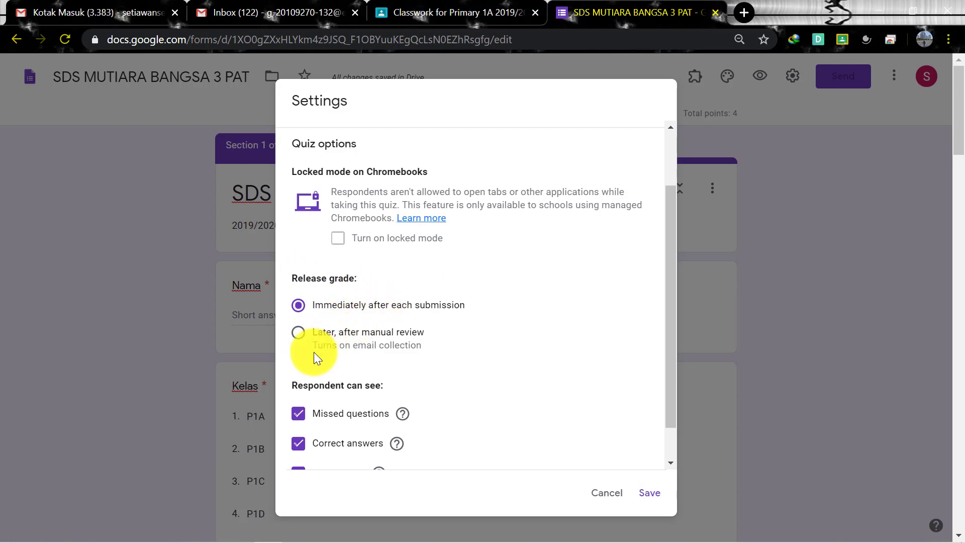
scroll(314, 352, "down", 1)
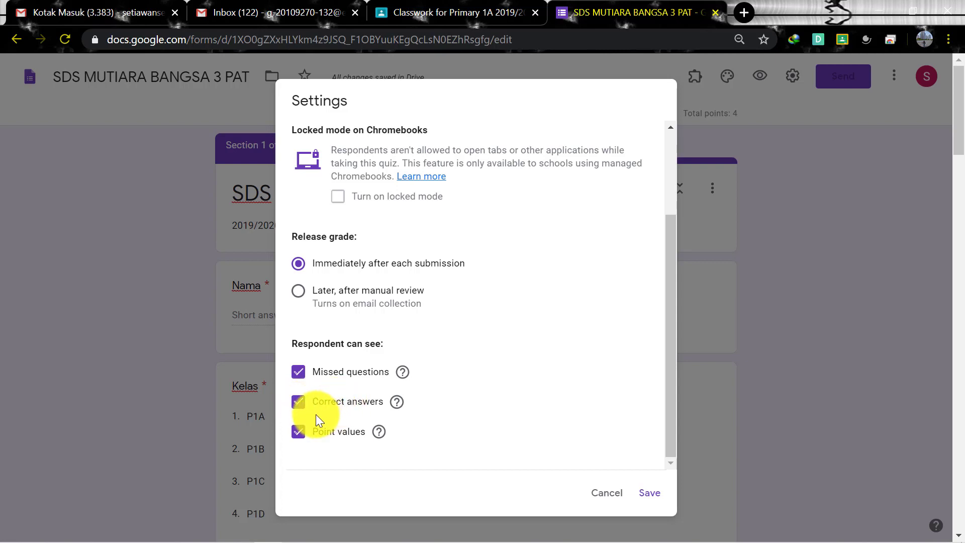
left_click(301, 403)
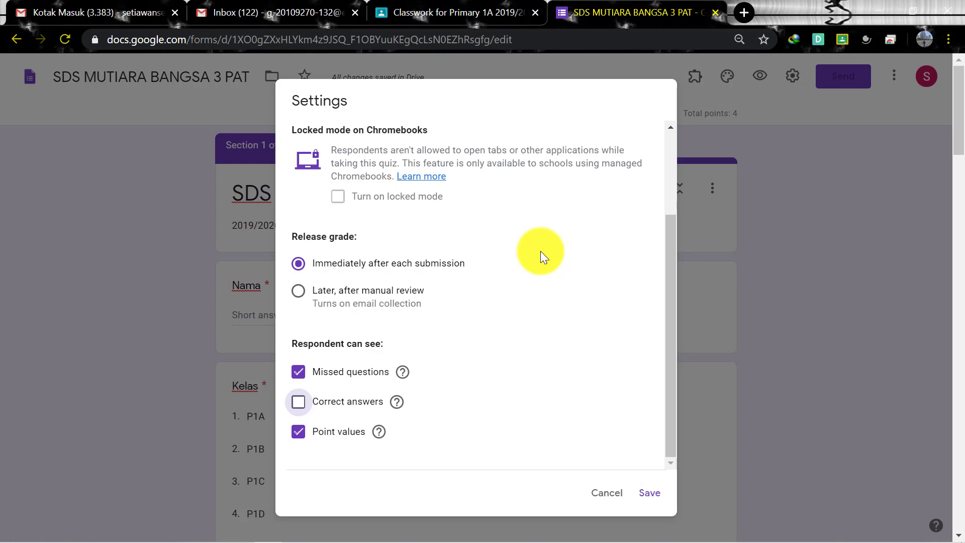
scroll(487, 334, "up", 3)
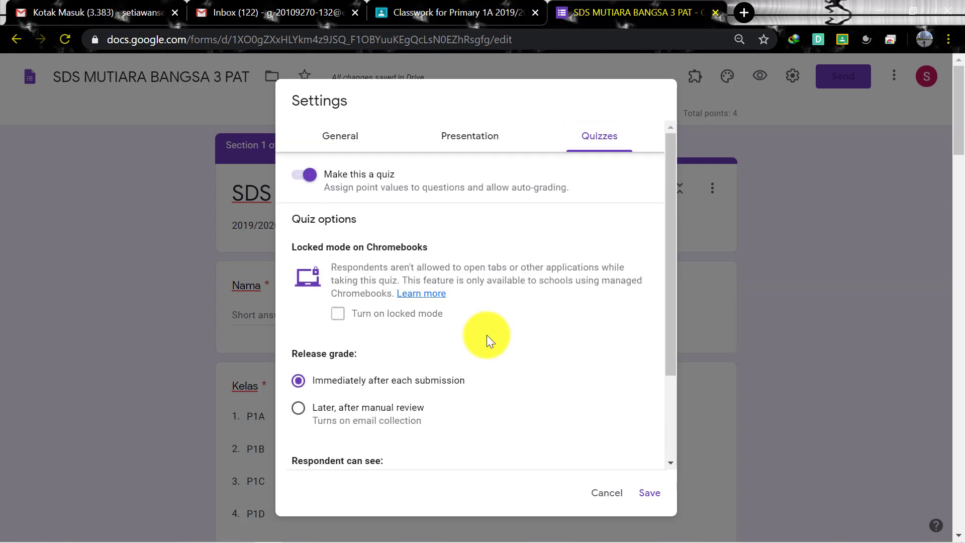
scroll(483, 339, "down", 3)
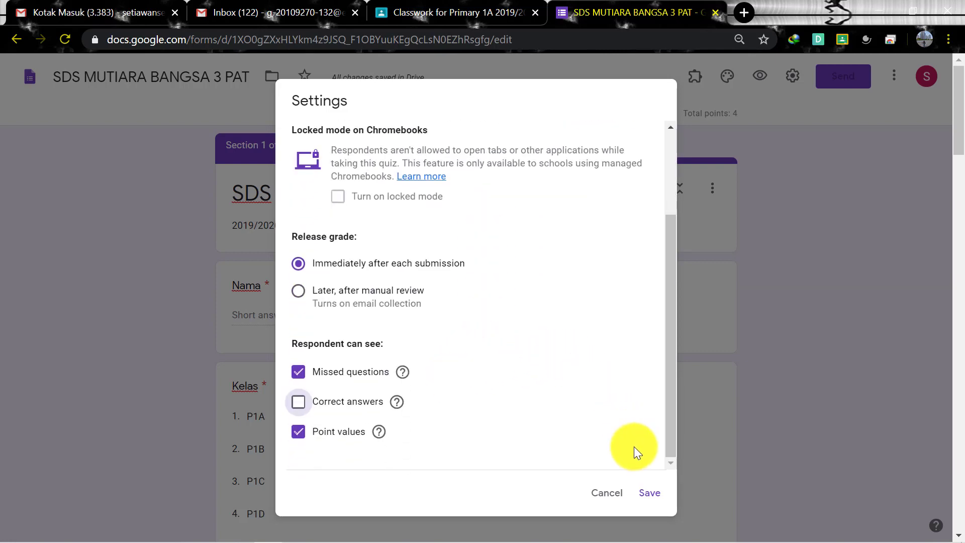
Save the quiz settings, look through the questions, and view the Responses page showing 0 responses
left_click(651, 493)
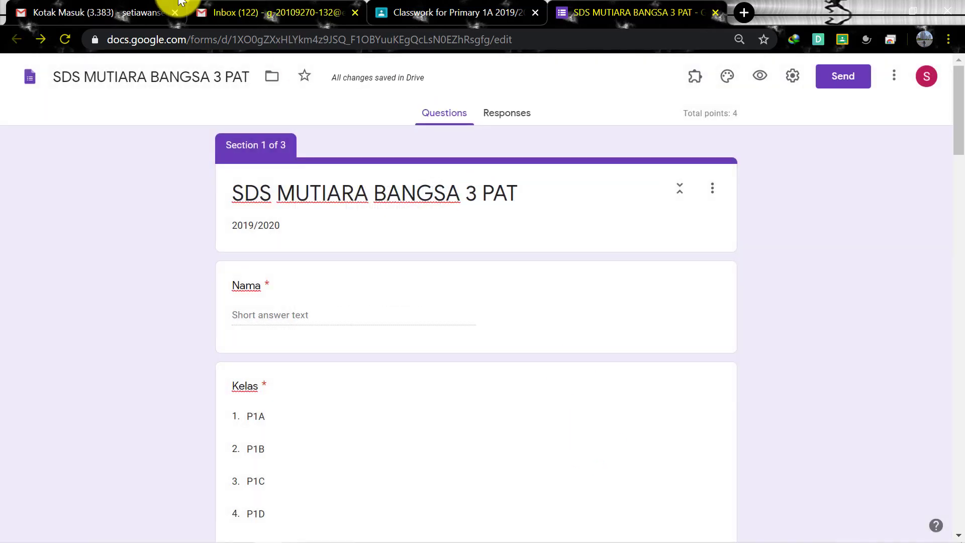
scroll(713, 324, "down", 6)
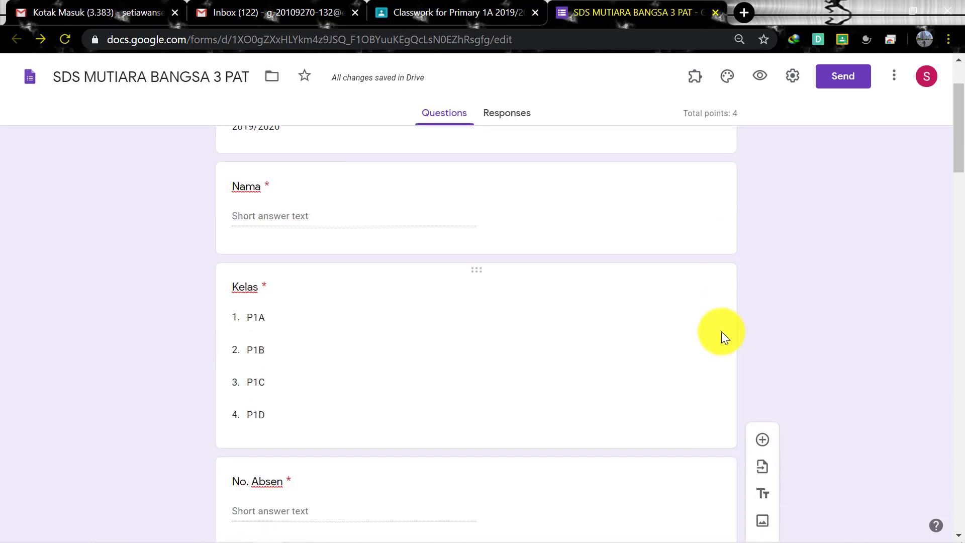
scroll(725, 336, "down", 1)
scroll(725, 336, "down", 3)
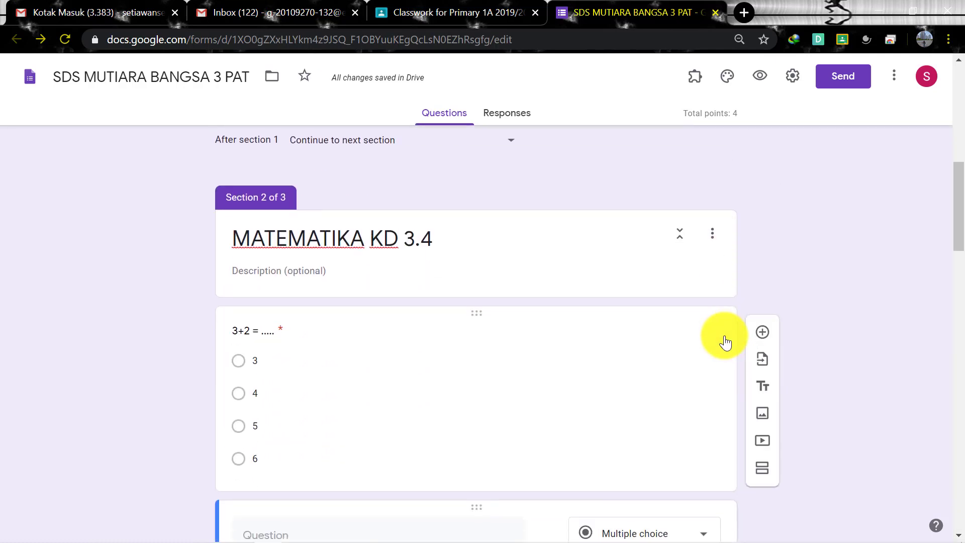
scroll(724, 334, "down", 7)
scroll(725, 335, "down", 9)
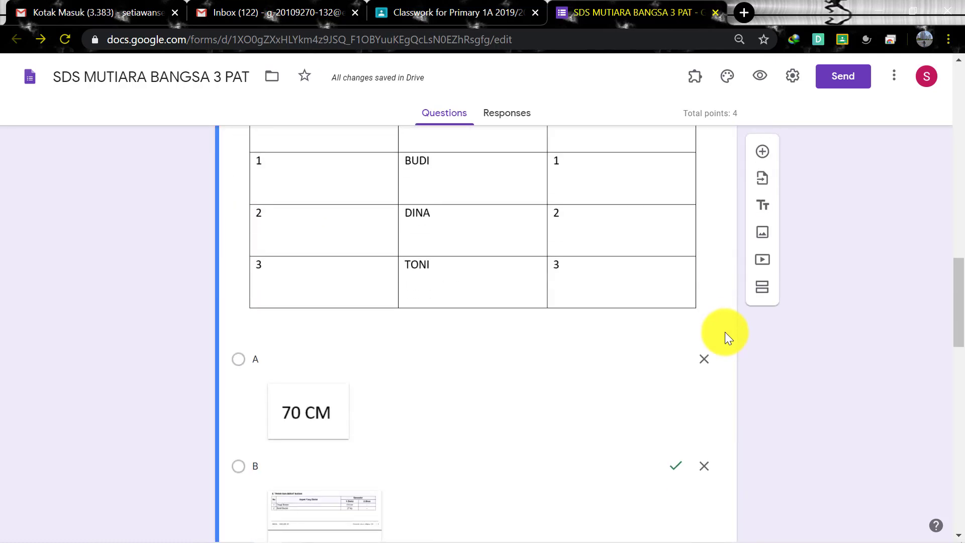
scroll(724, 334, "down", 4)
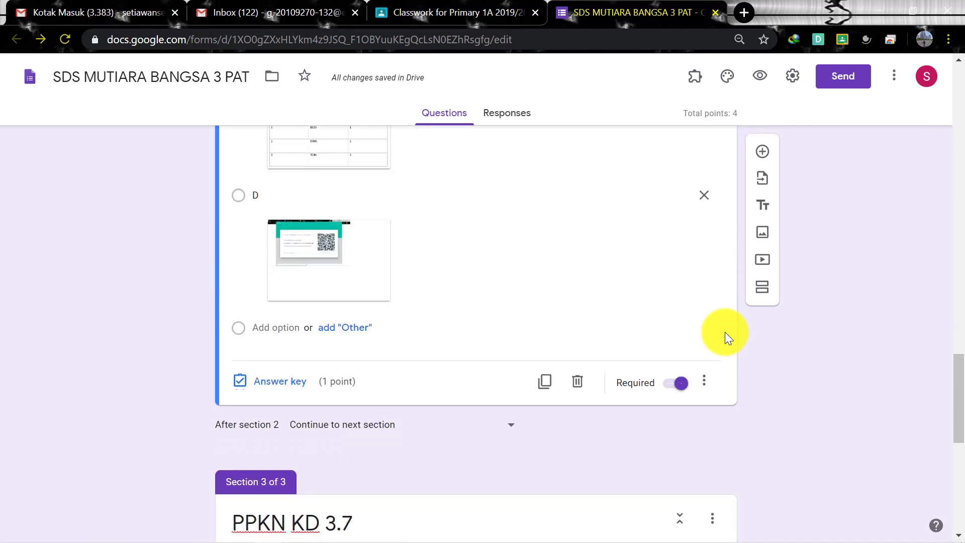
scroll(725, 334, "down", 5)
scroll(724, 335, "down", 5)
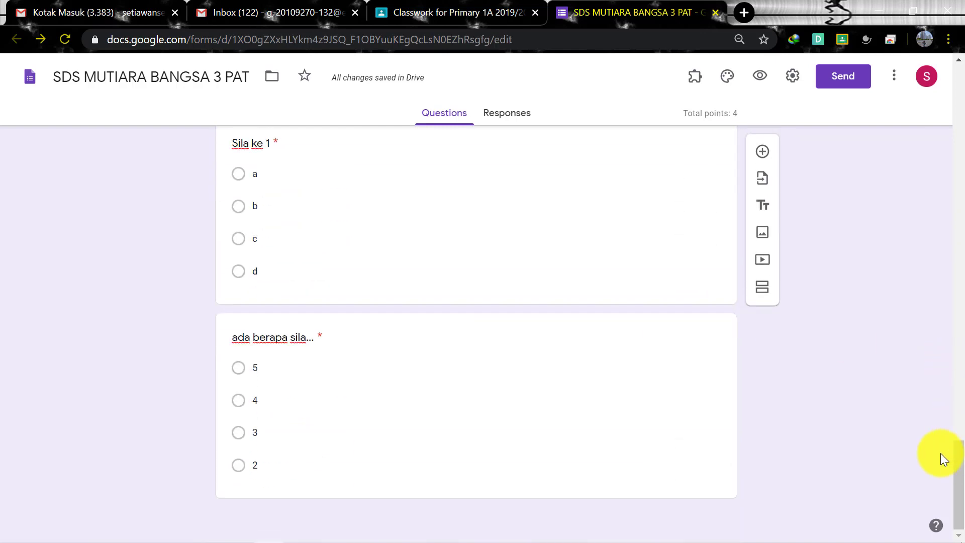
left_click_drag(958, 442, 951, 62)
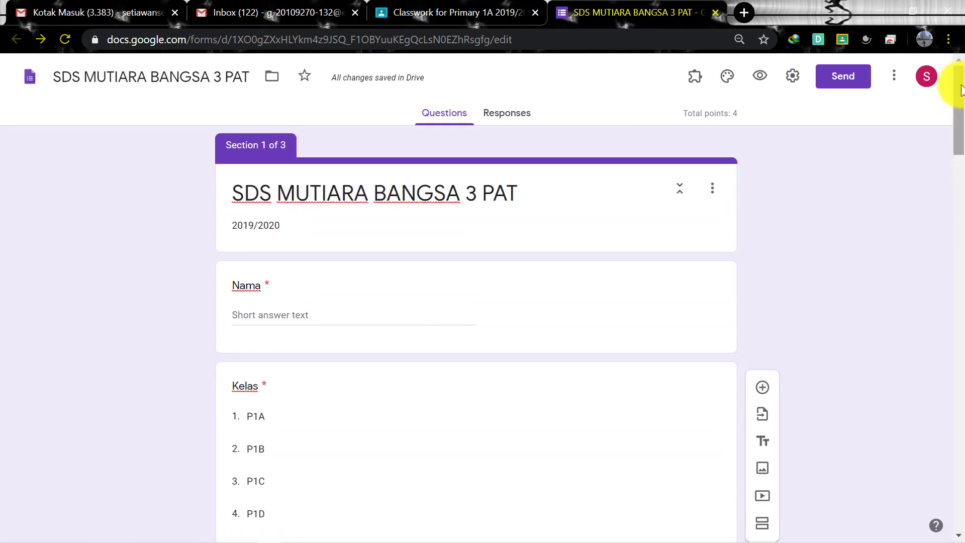
left_click(515, 122)
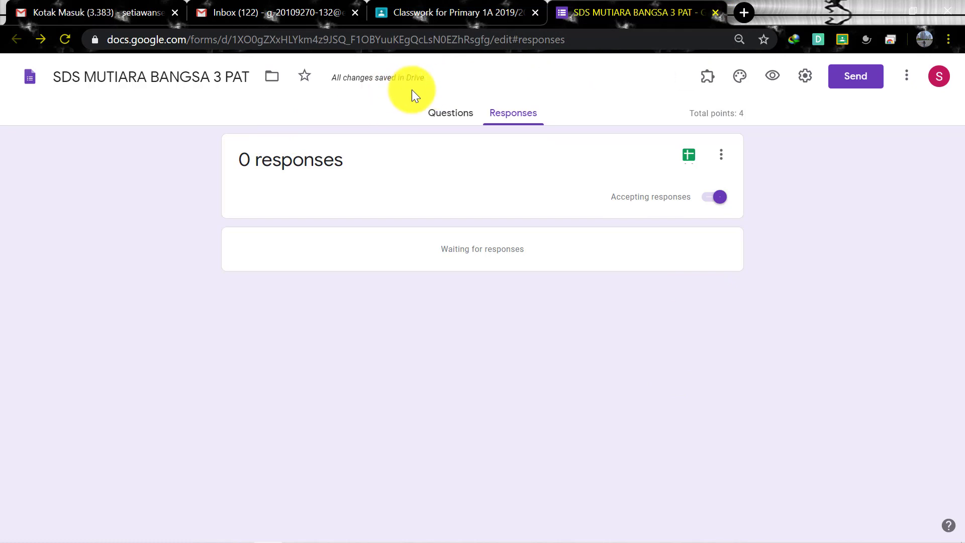
Close the quiz form tab and check the Assign posting options without choosing one
left_click(716, 12)
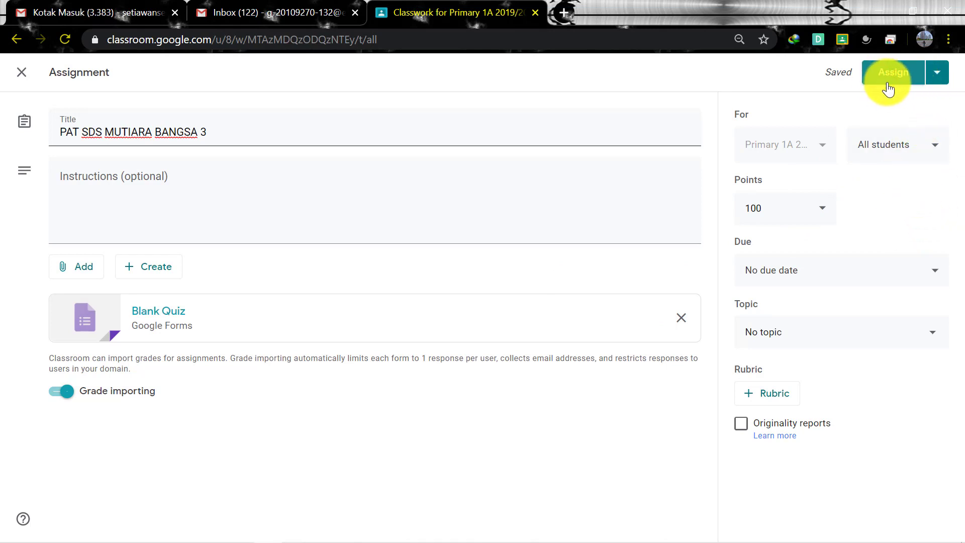
left_click(939, 82)
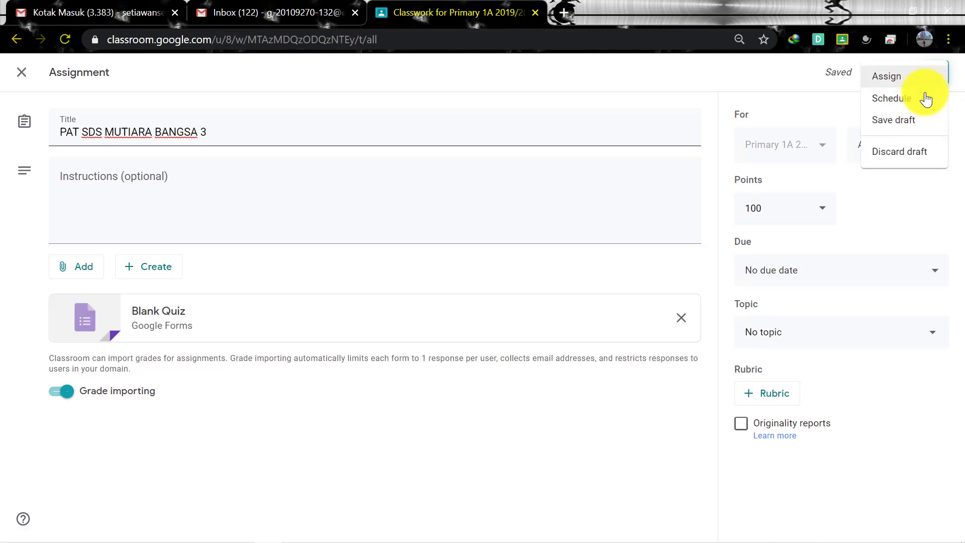
left_click(825, 98)
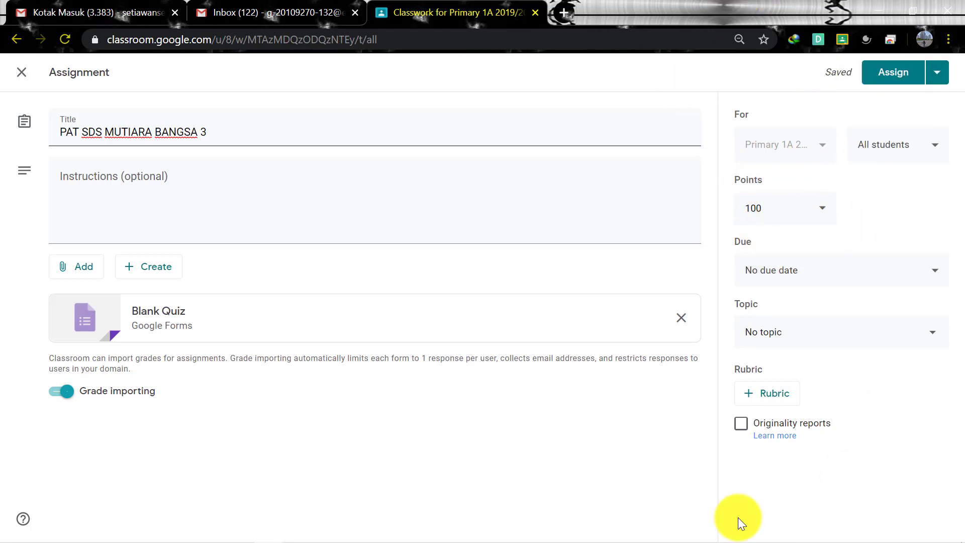
Change the assignment's points from 100 to 7
left_click(824, 216)
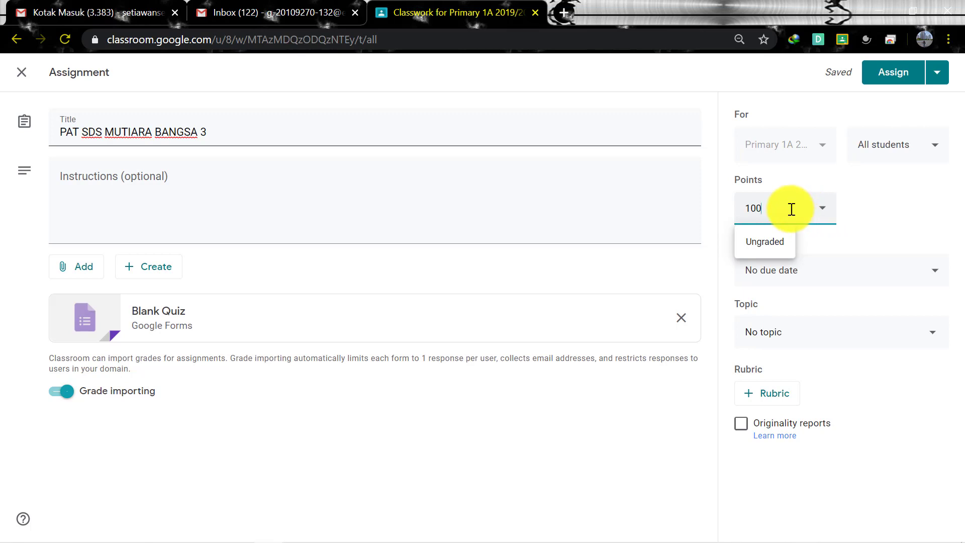
double_click(748, 216)
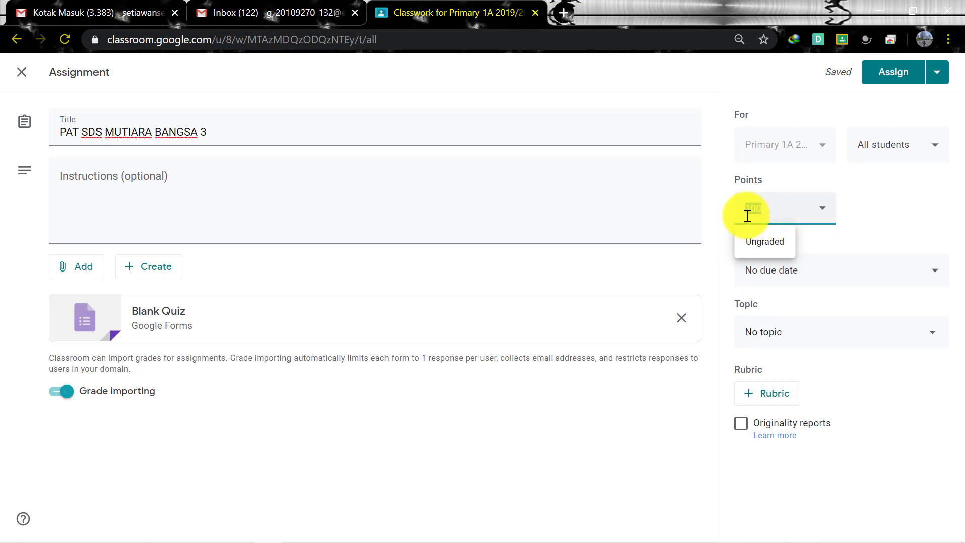
type("7")
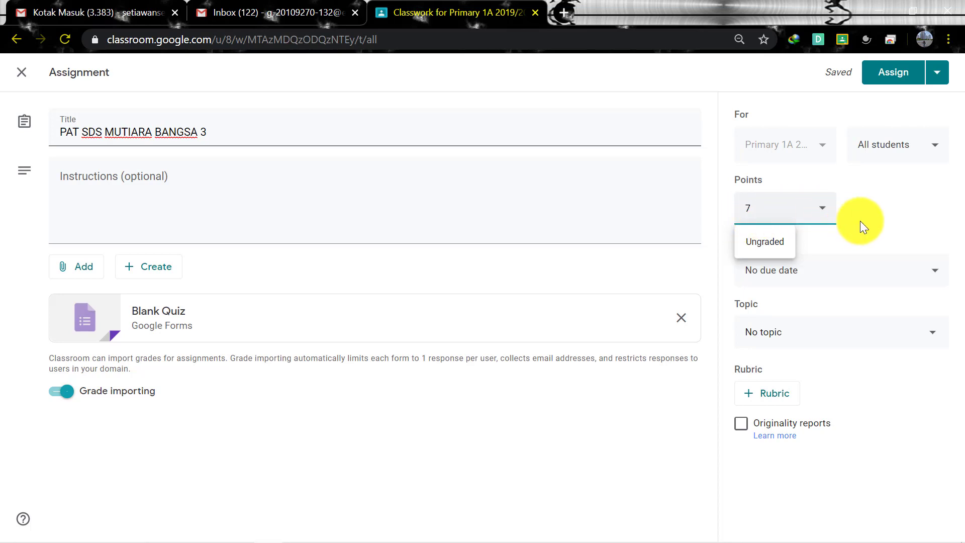
left_click(874, 210)
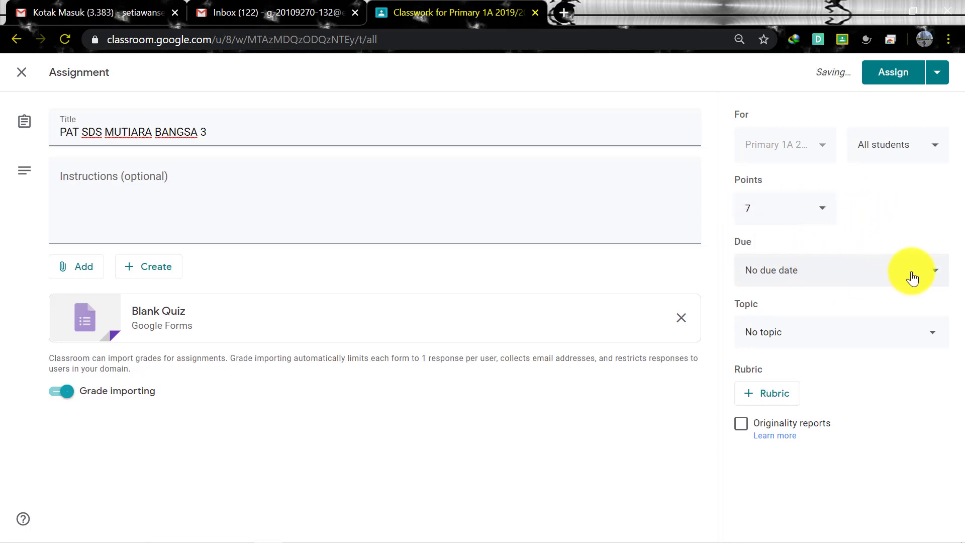
Set the due date to Tuesday, May 19, 2020 at 10:00 AM
left_click(940, 278)
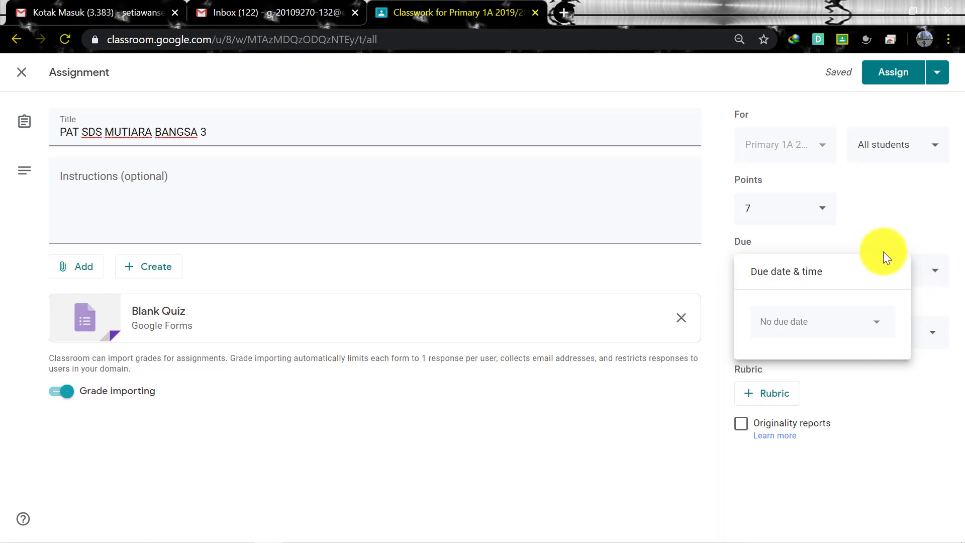
left_click(878, 327)
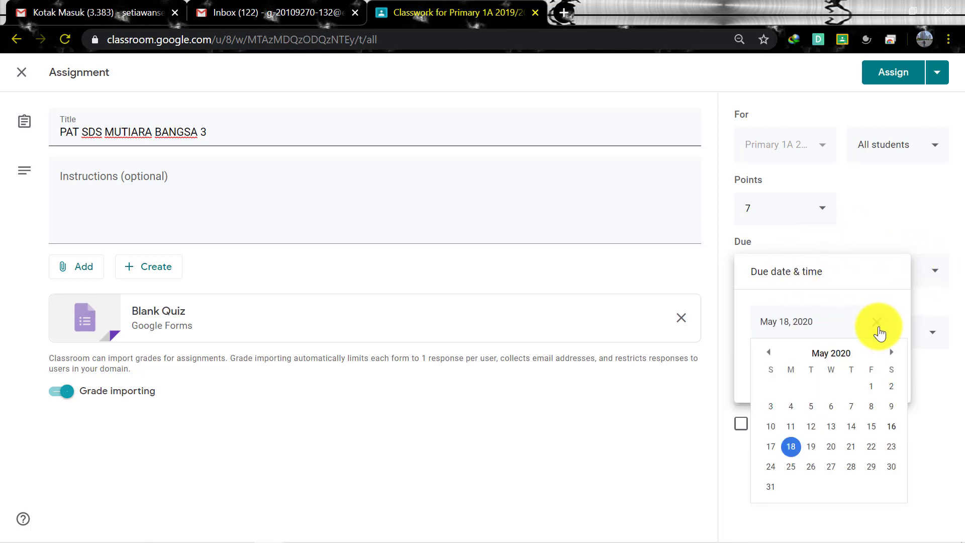
left_click(811, 446)
left_click(804, 373)
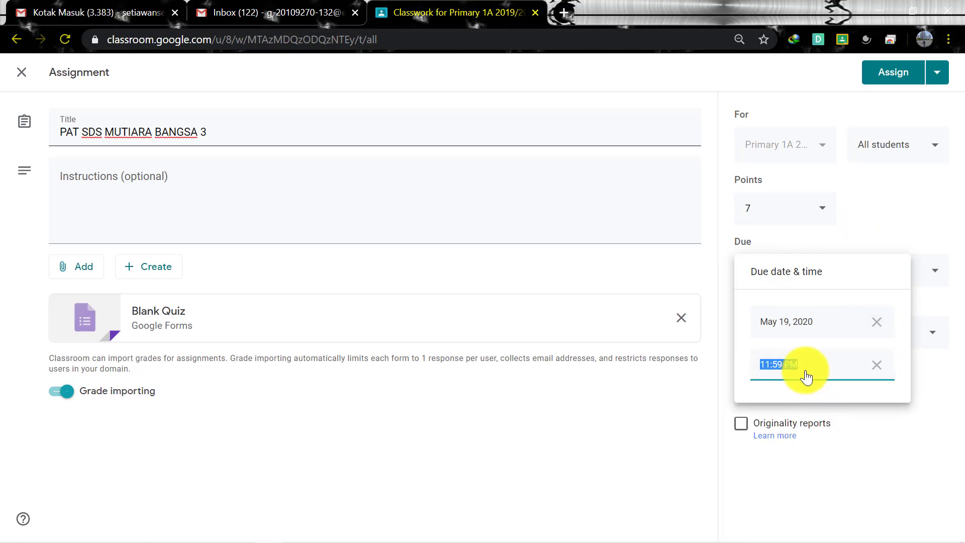
left_click(778, 367)
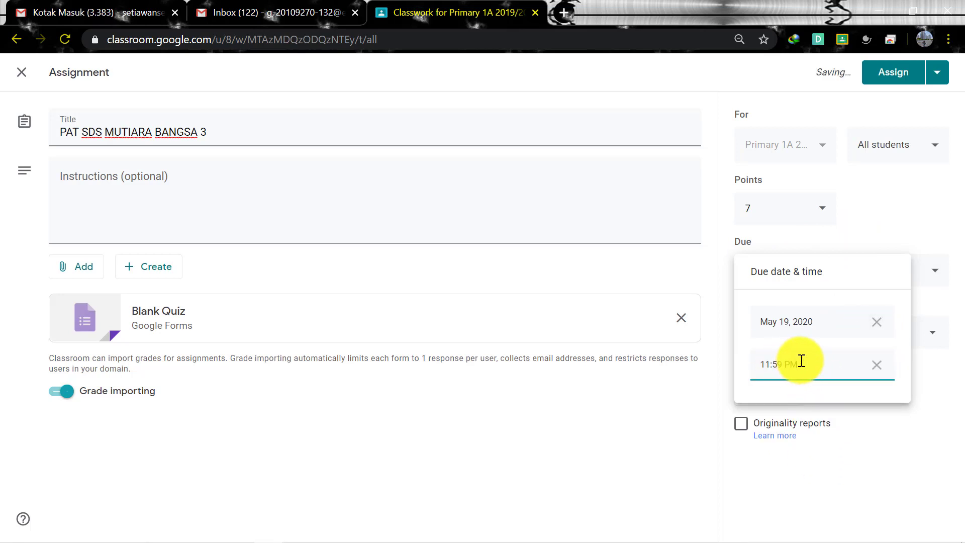
left_click_drag(800, 362, 768, 363)
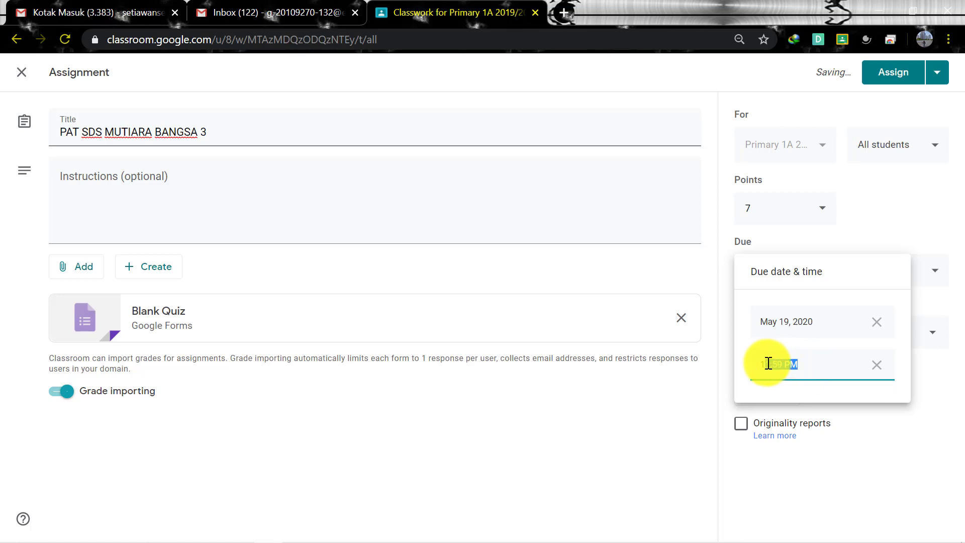
type("0:00 am")
left_click(911, 454)
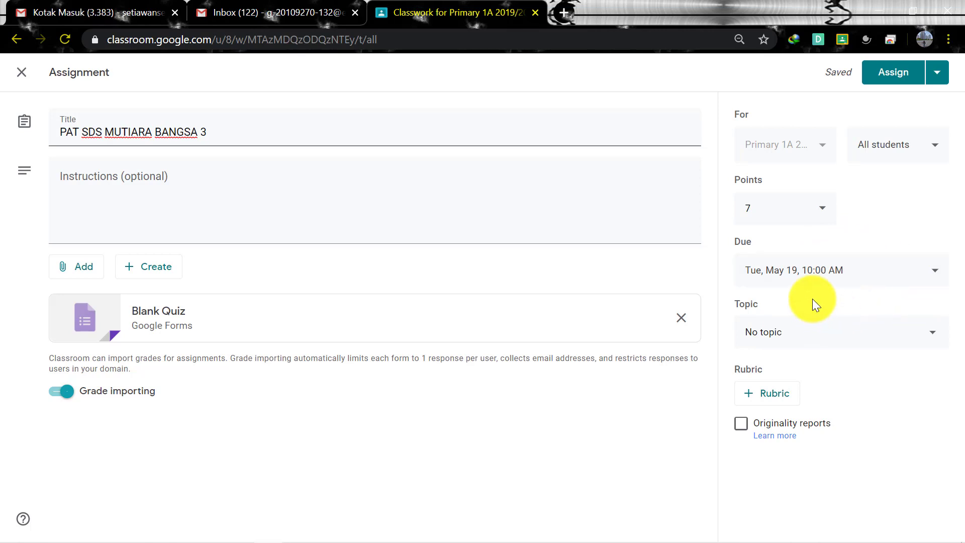
Schedule the assignment to post on May 19, 2020 at 8:00 AM via Assign's Schedule option
left_click(938, 78)
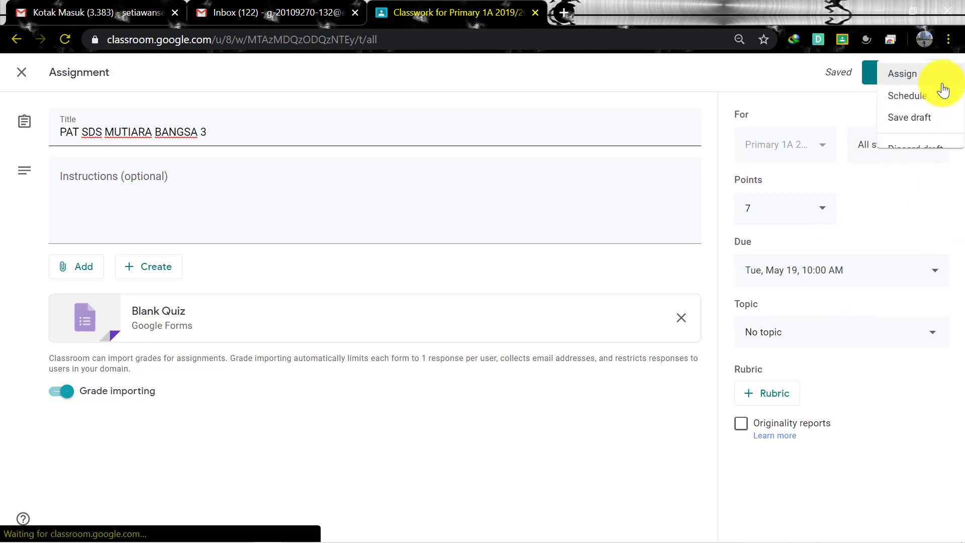
left_click(922, 99)
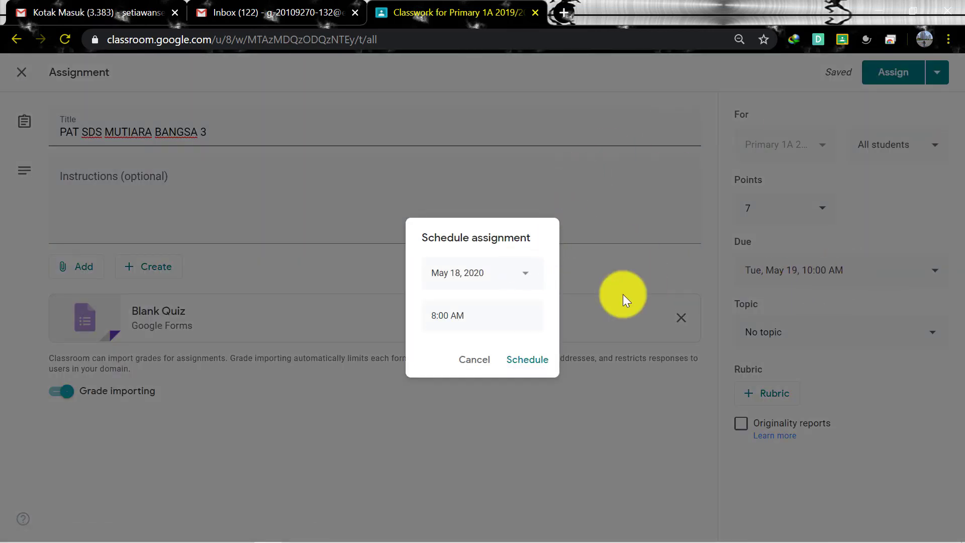
left_click(531, 275)
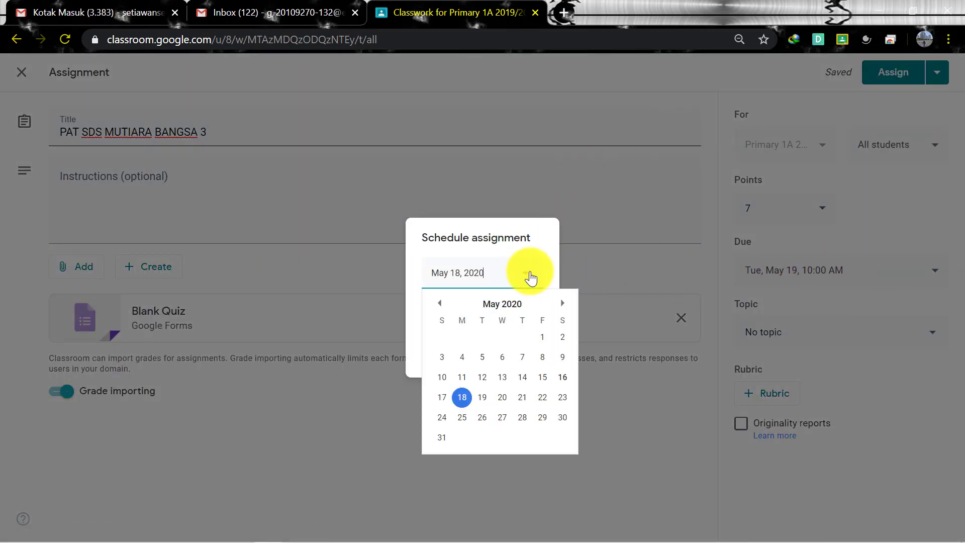
left_click(482, 402)
left_click(443, 316)
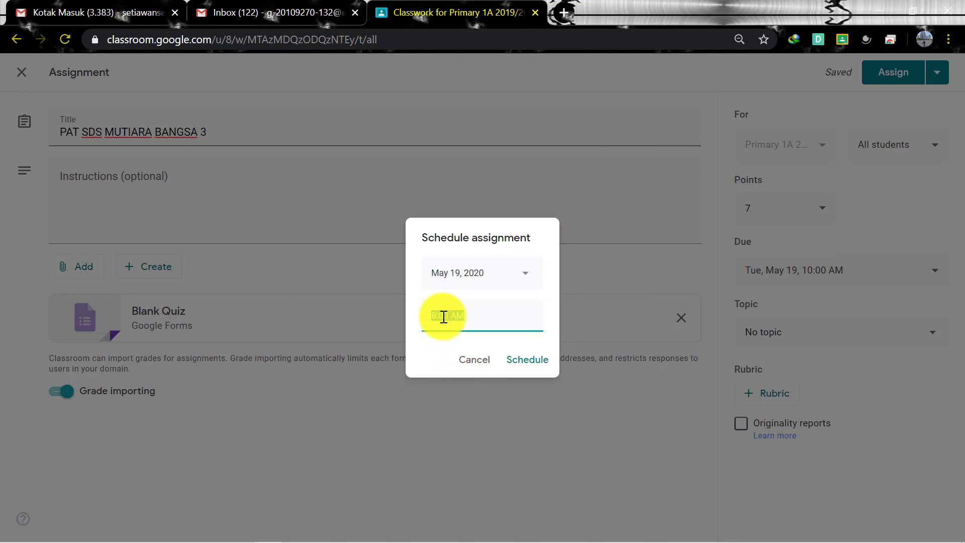
left_click(524, 369)
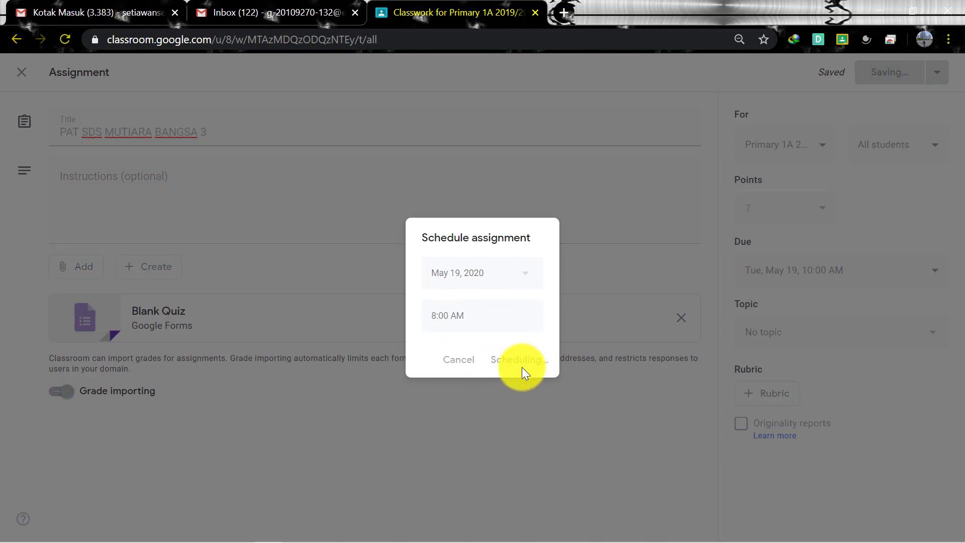